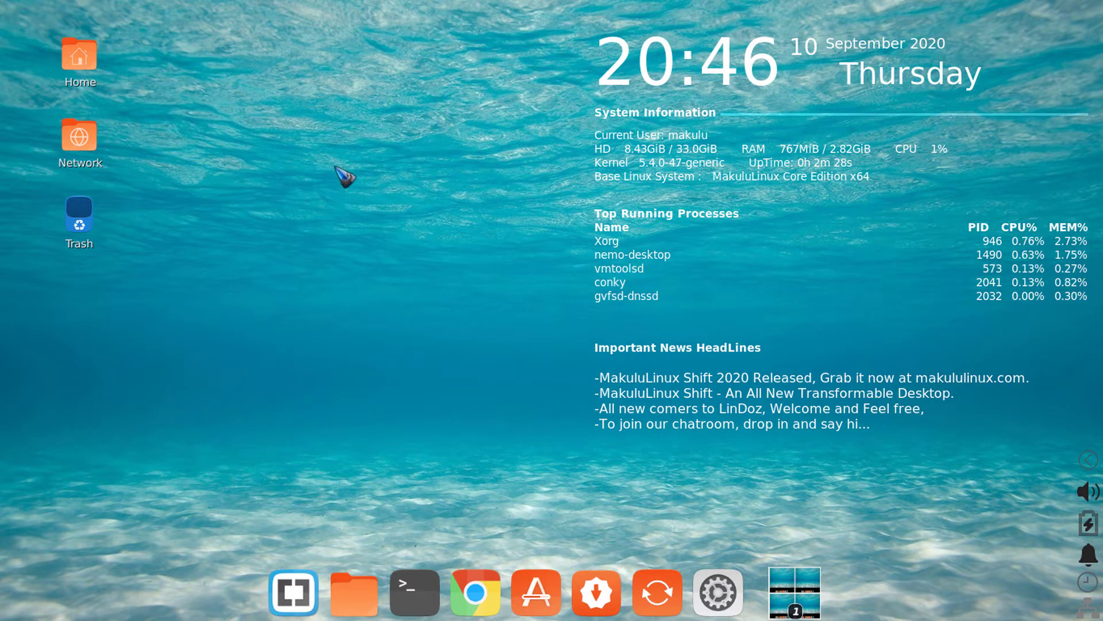
- Examine the desktop's context options and the Settings overview for ways to reach the Desktop Clock tool
right_click(337, 121)
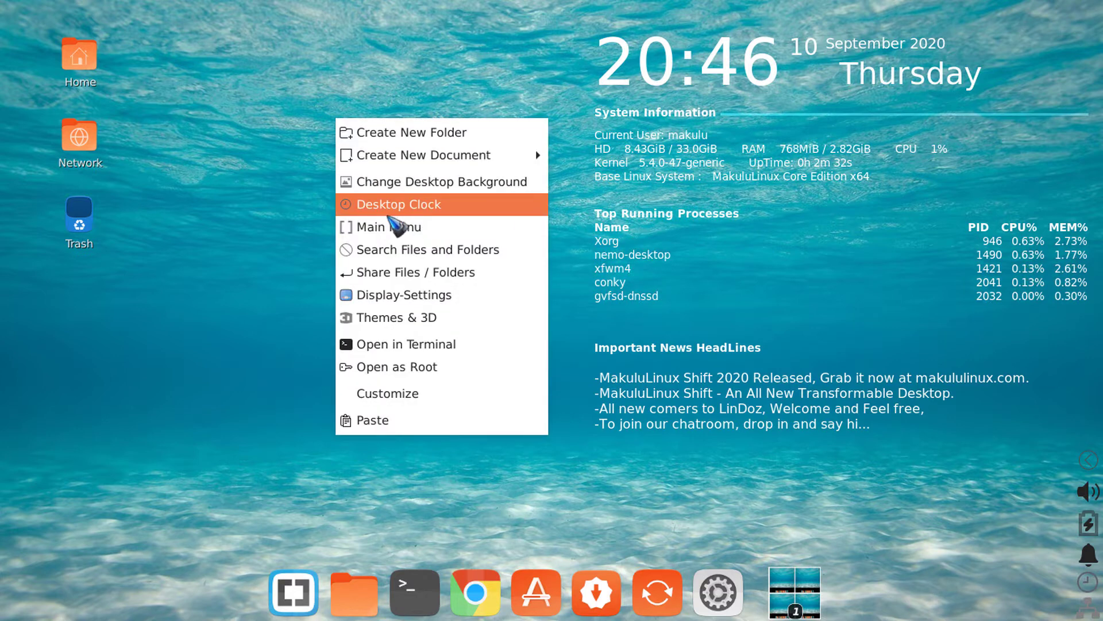
click(217, 270)
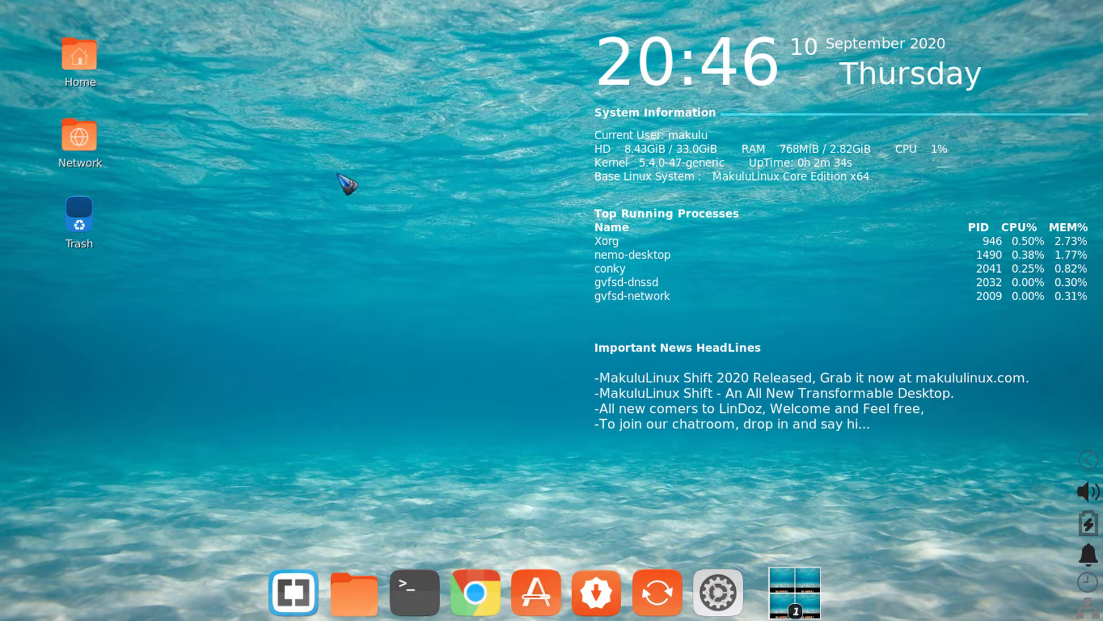
right_click(297, 96)
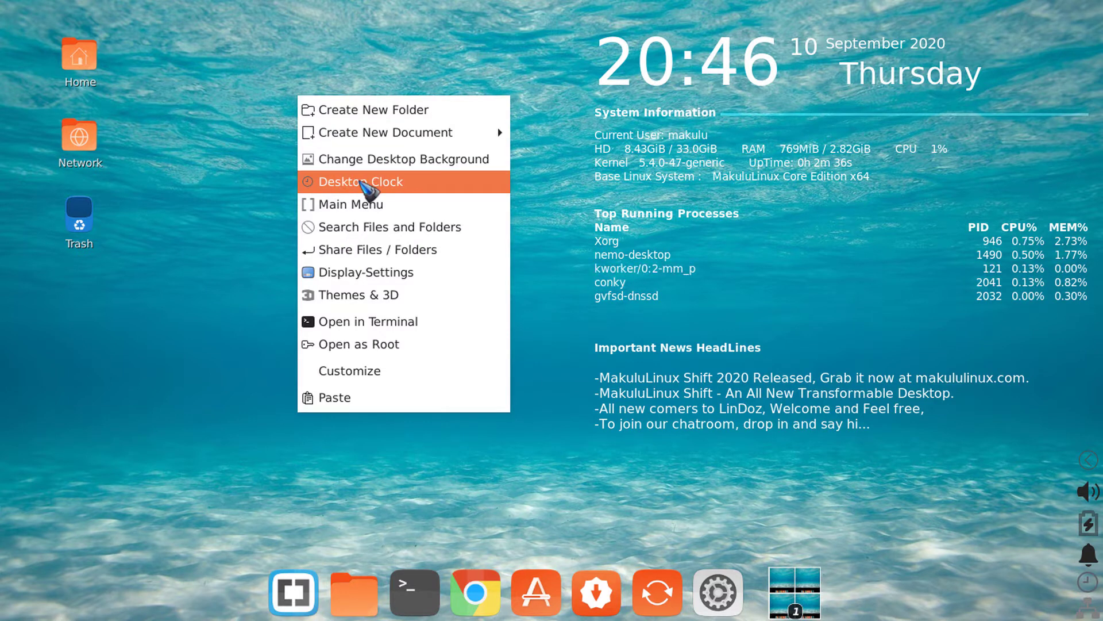
click(556, 250)
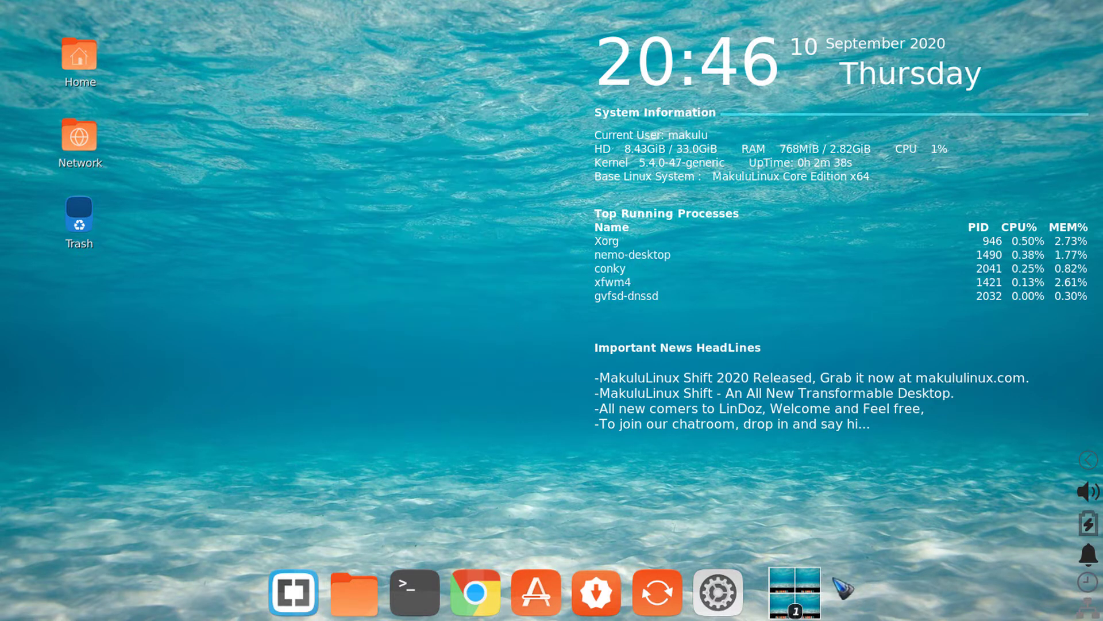
click(717, 592)
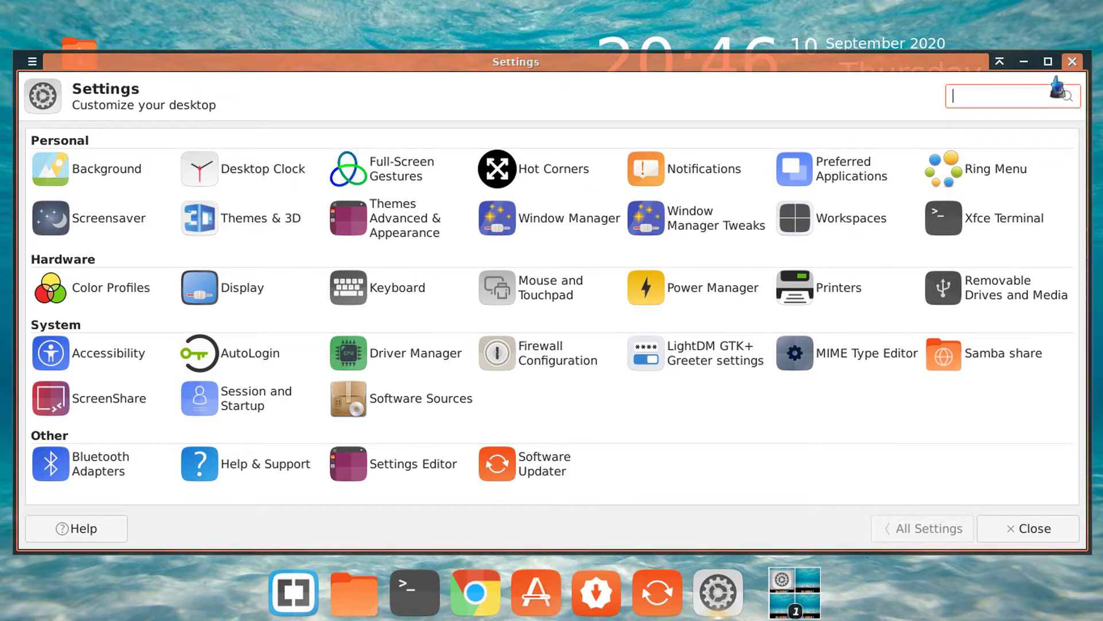
click(1072, 61)
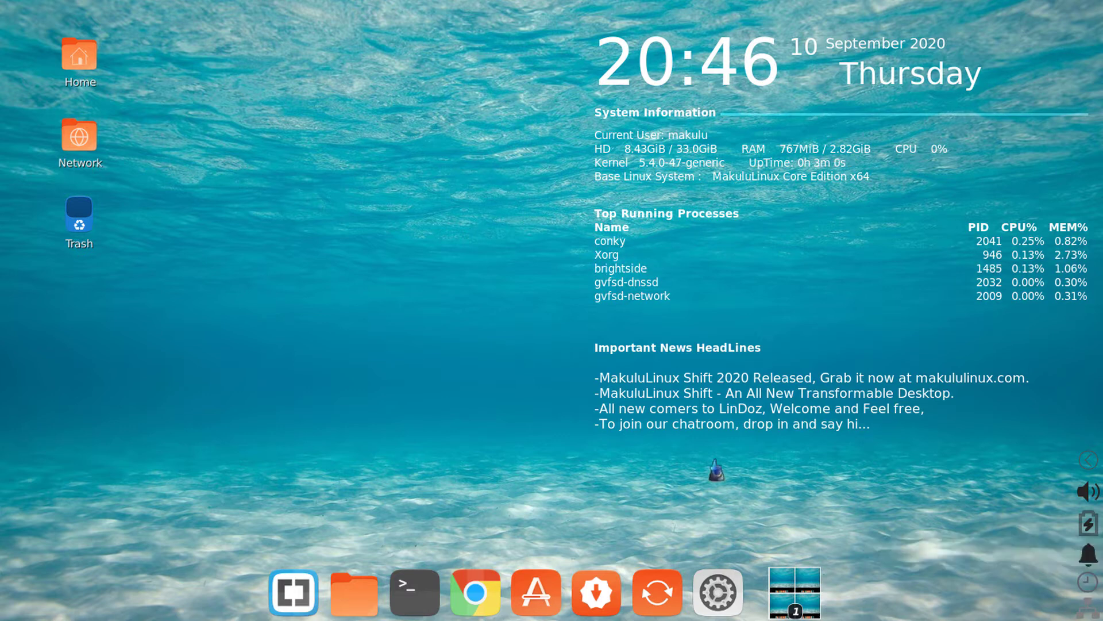
right_click(363, 102)
click(272, 230)
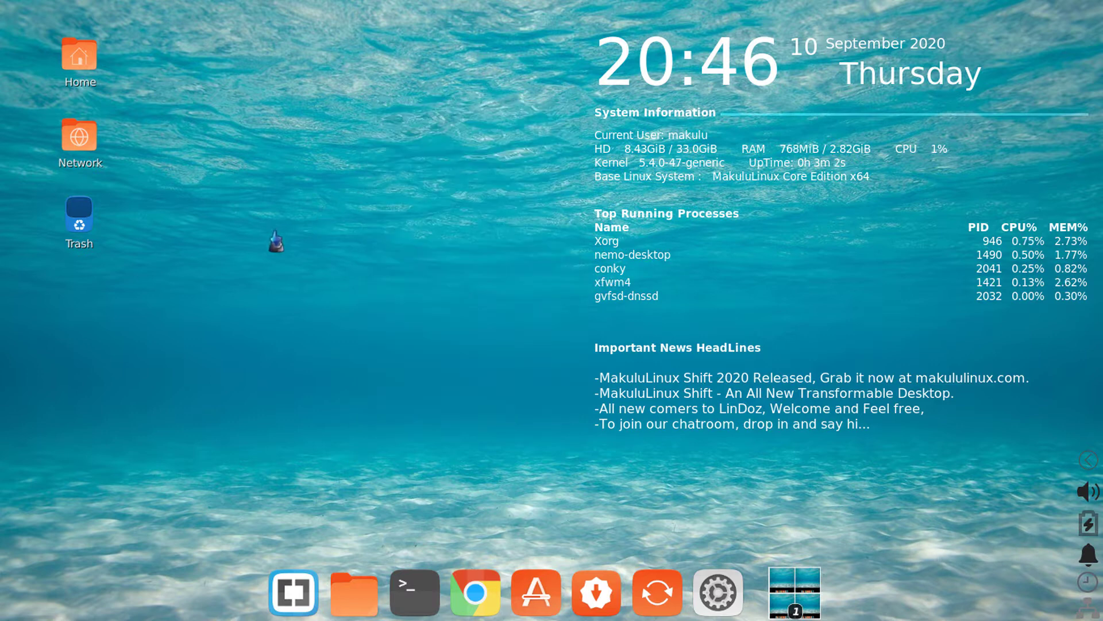
- Open the Desktop Clock options and park the rolled-up window over the large clock
click(1088, 581)
drag(374, 112, 413, 188)
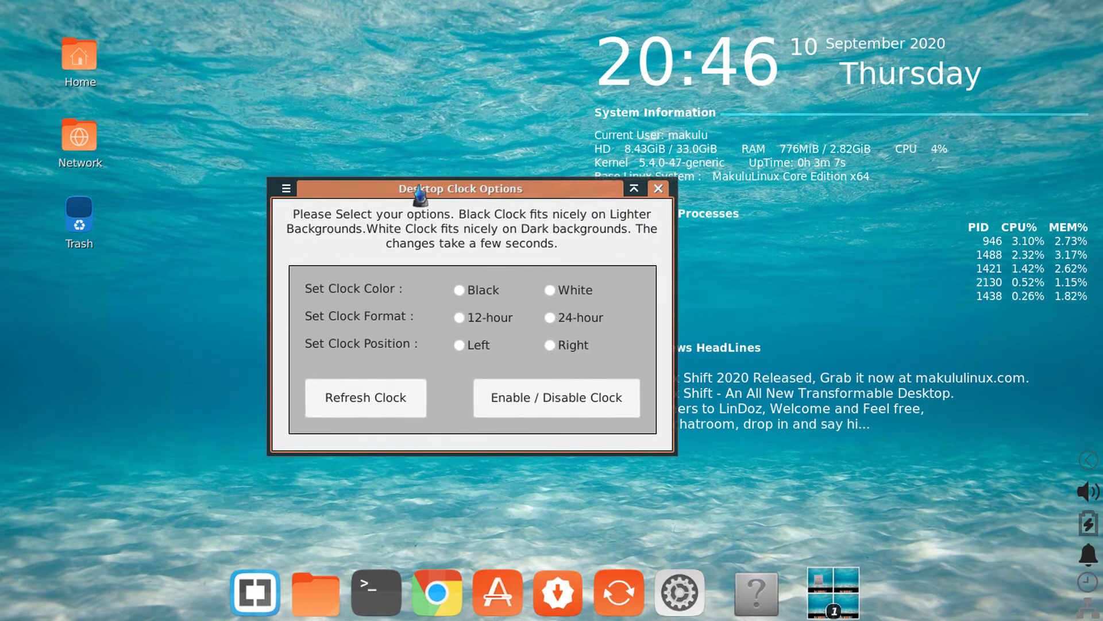
click(635, 188)
drag(522, 198, 914, 87)
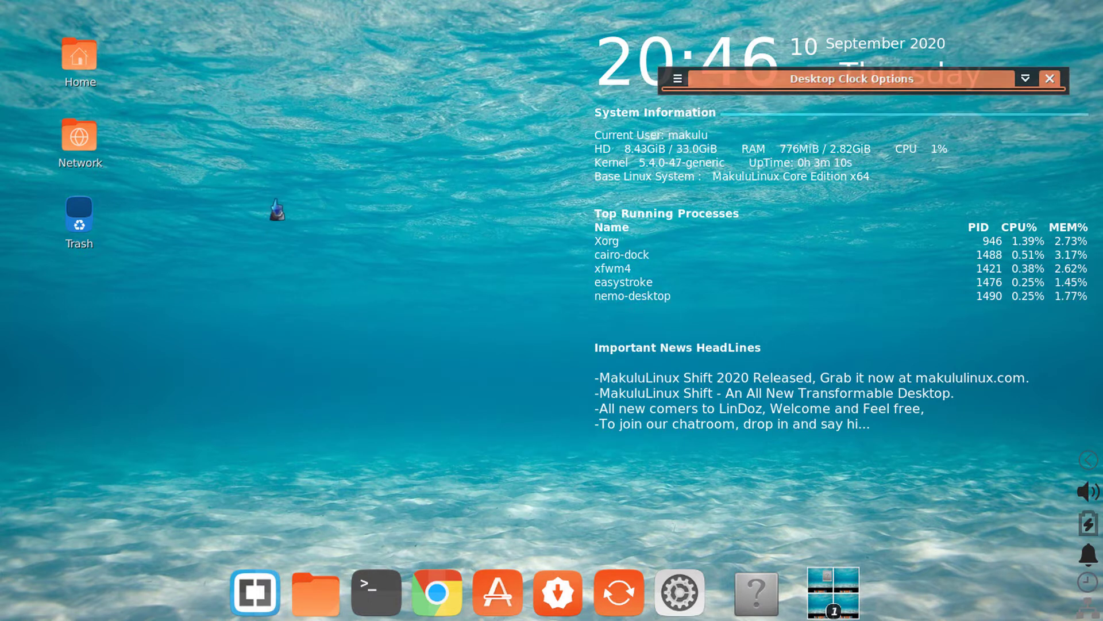
- Turn off the Home, My computer, Mounted Volumes, Network and Trash Bin desktop icons through the wallpaper selector's desktop settings
right_click(304, 162)
click(332, 228)
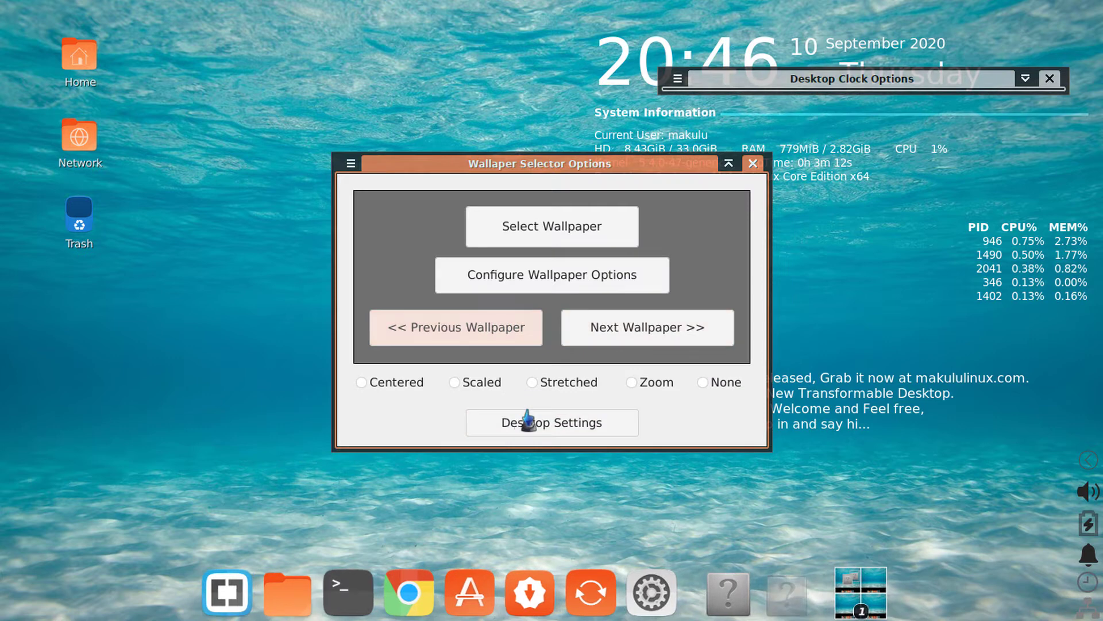
click(528, 422)
click(644, 235)
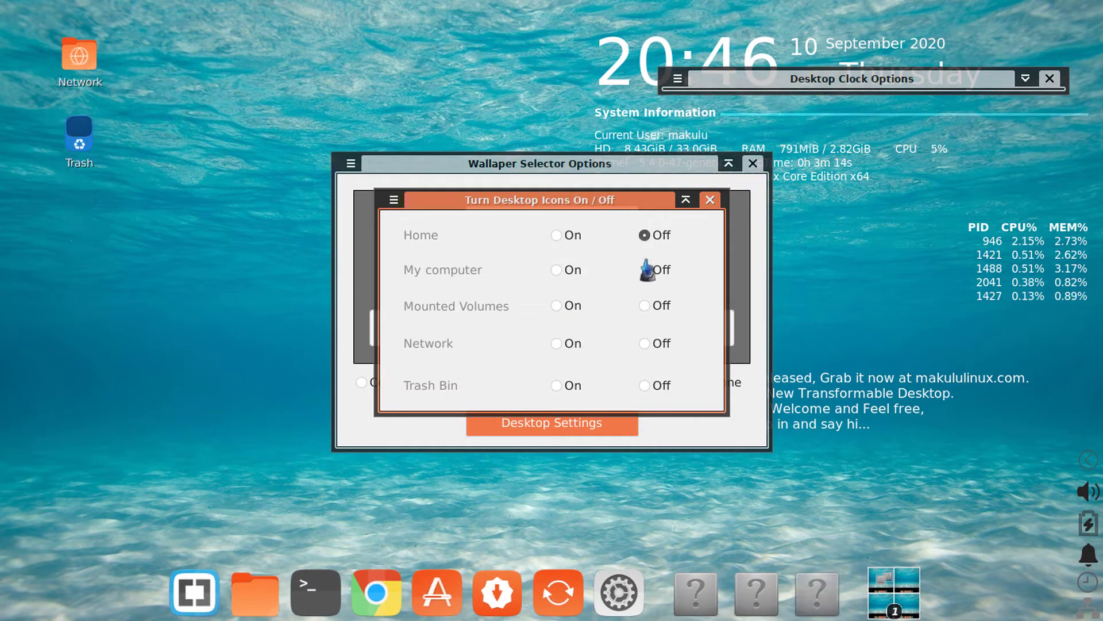
click(644, 270)
click(644, 305)
click(644, 343)
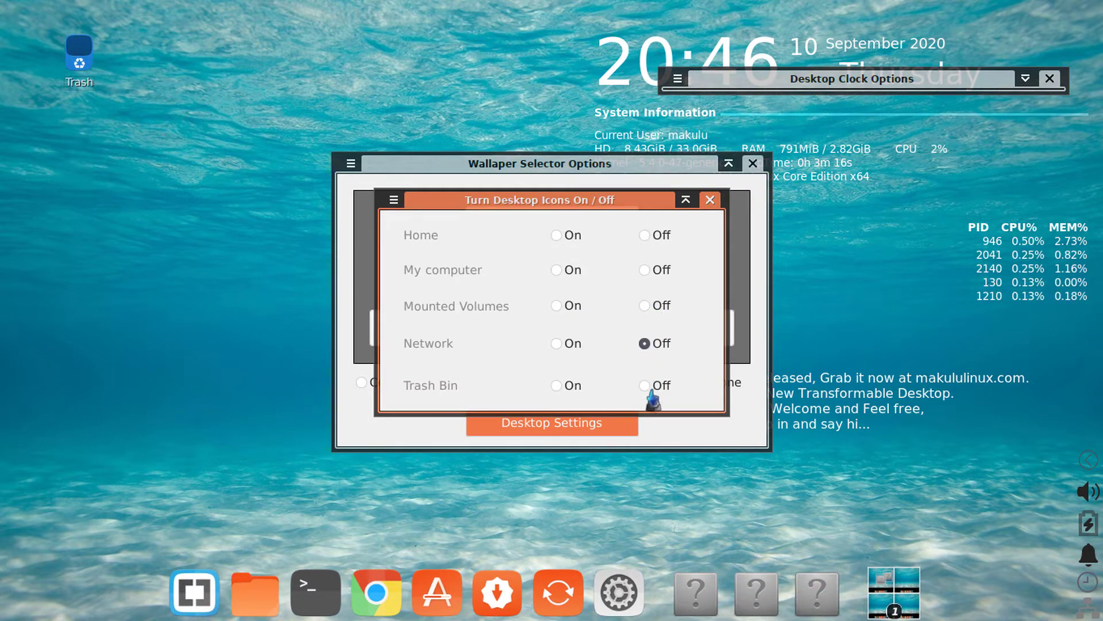
click(644, 385)
click(710, 199)
- Move the Desktop Clock Options window to the lower part of the desktop and unroll it to show its settings
click(679, 88)
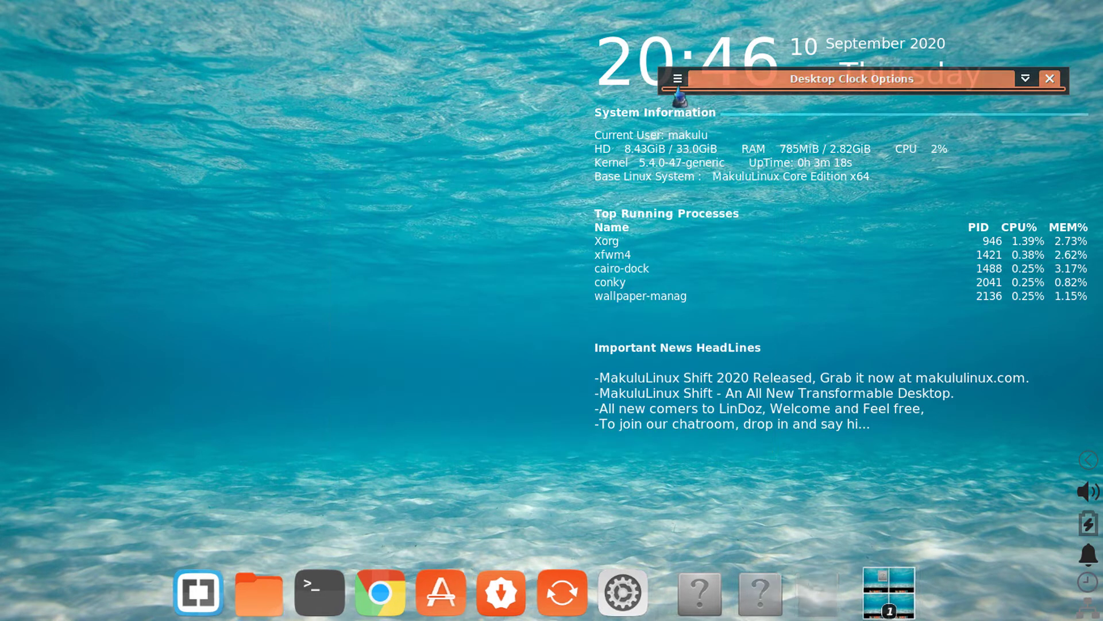
drag(679, 87, 413, 263)
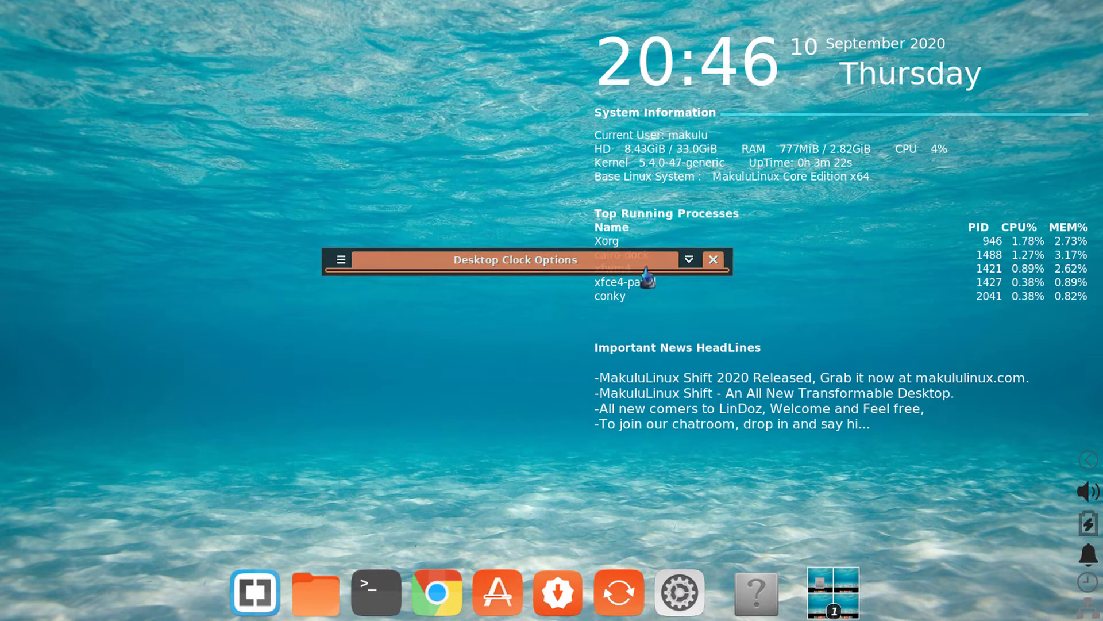
click(689, 260)
drag(554, 263, 439, 356)
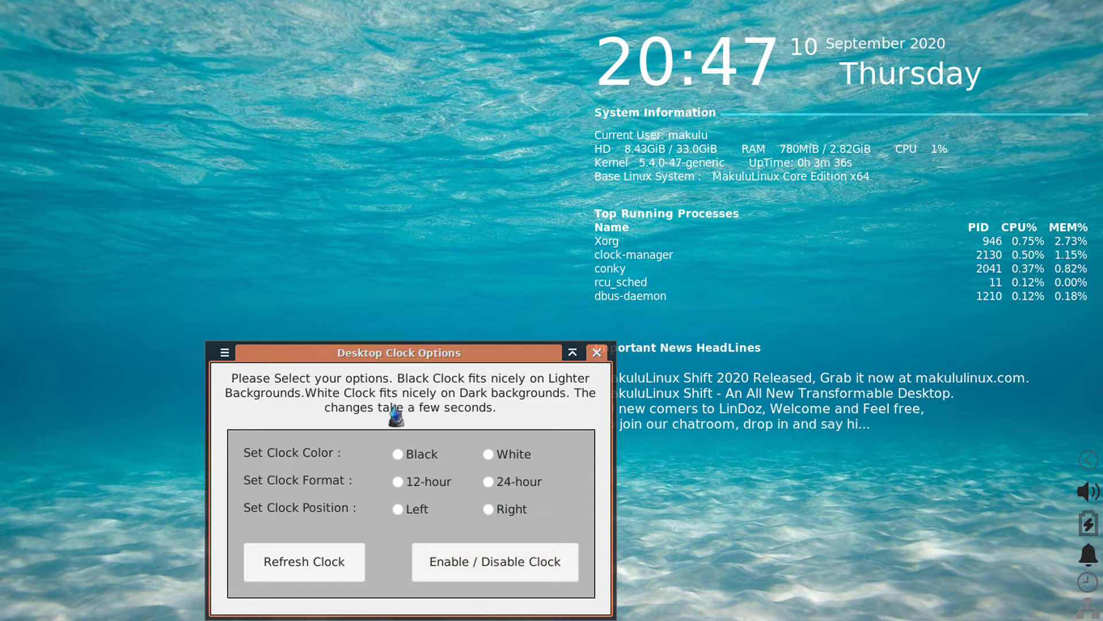
drag(484, 361, 502, 361)
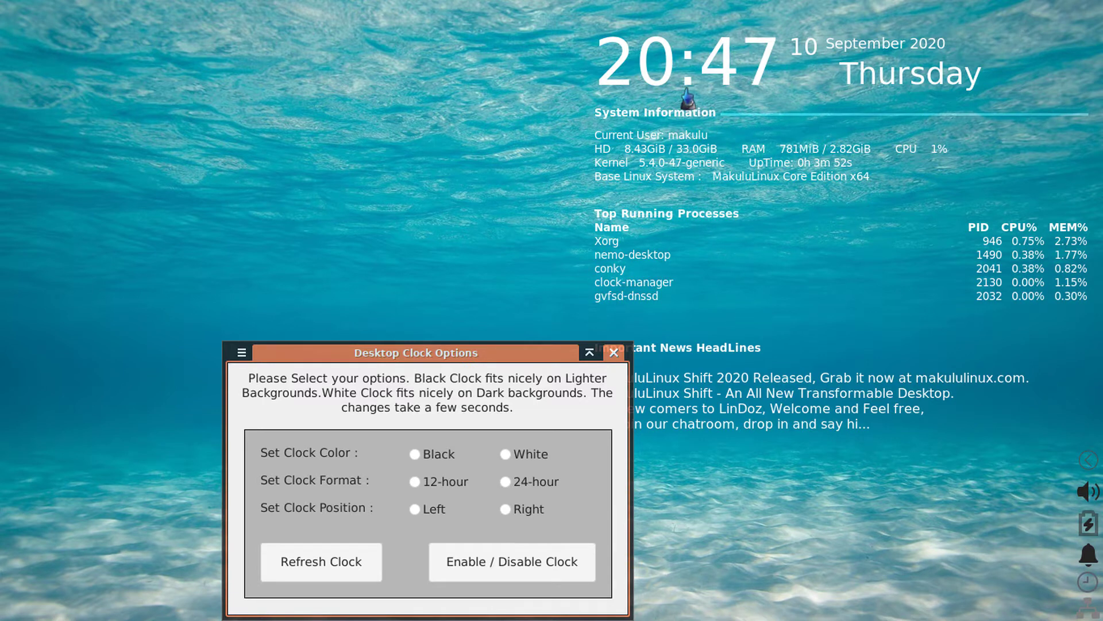
- Switch the clock color to Black, White and back to Black, and close the Desktop Clock options
click(415, 454)
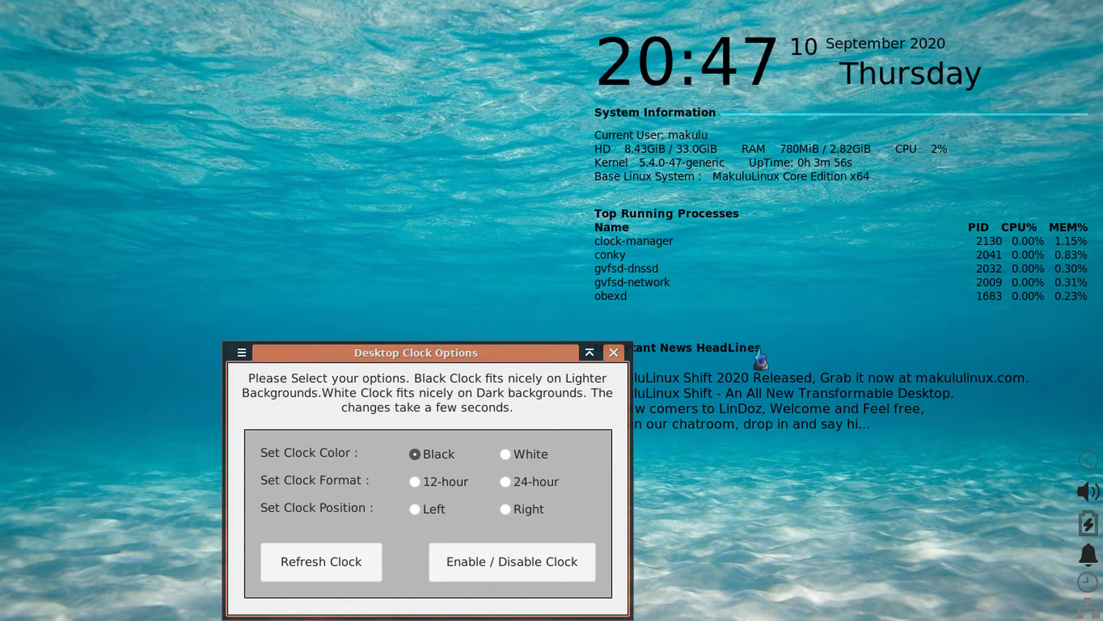
drag(449, 345, 388, 345)
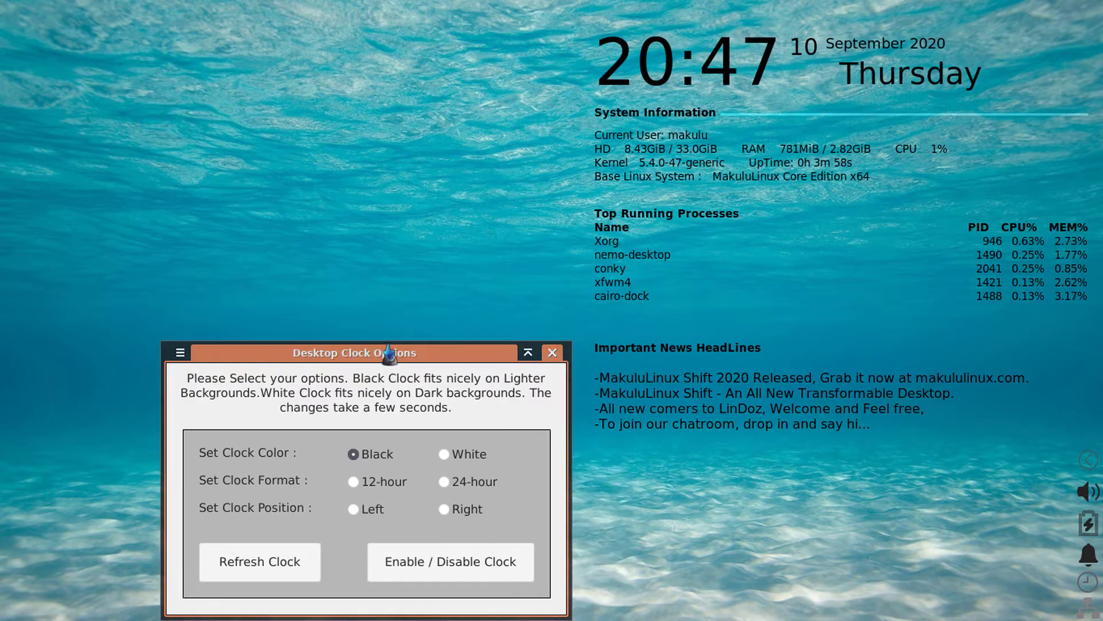
click(444, 454)
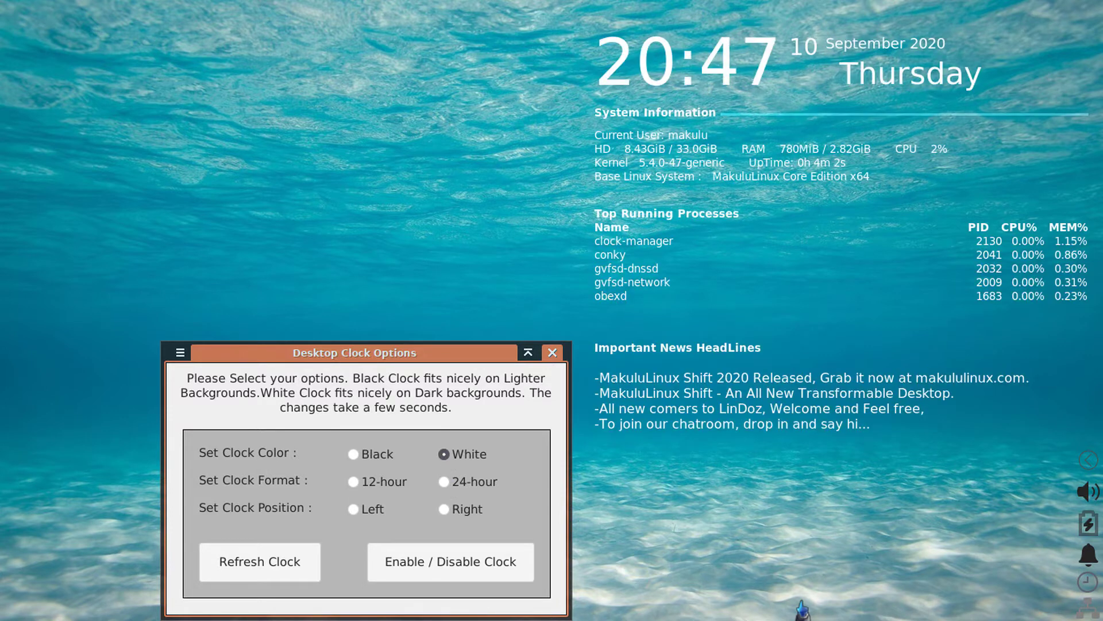
click(354, 454)
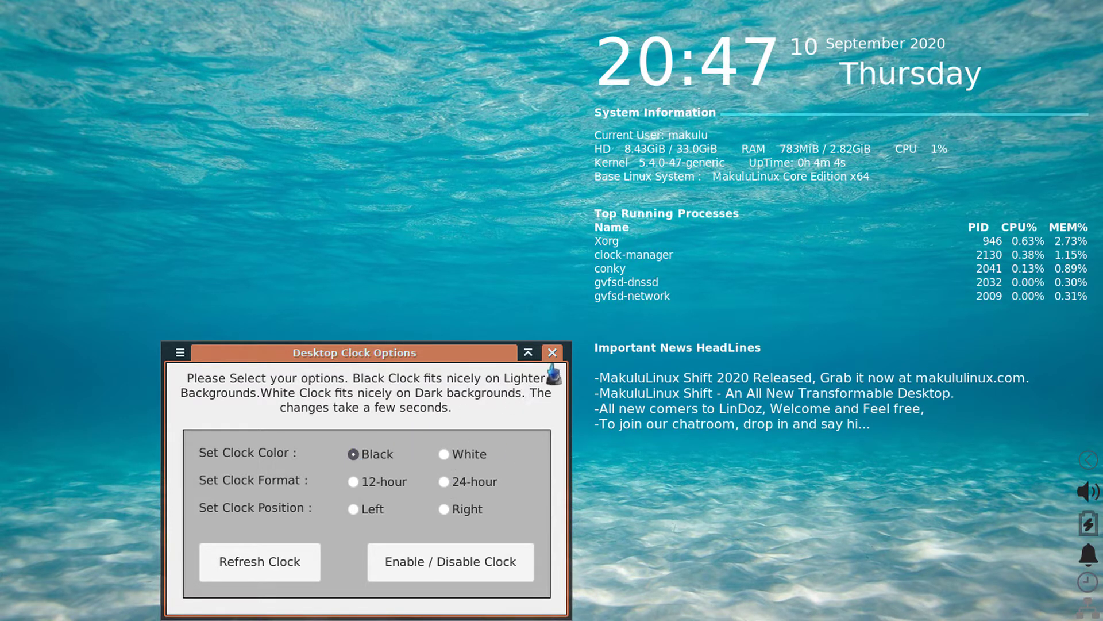
click(553, 353)
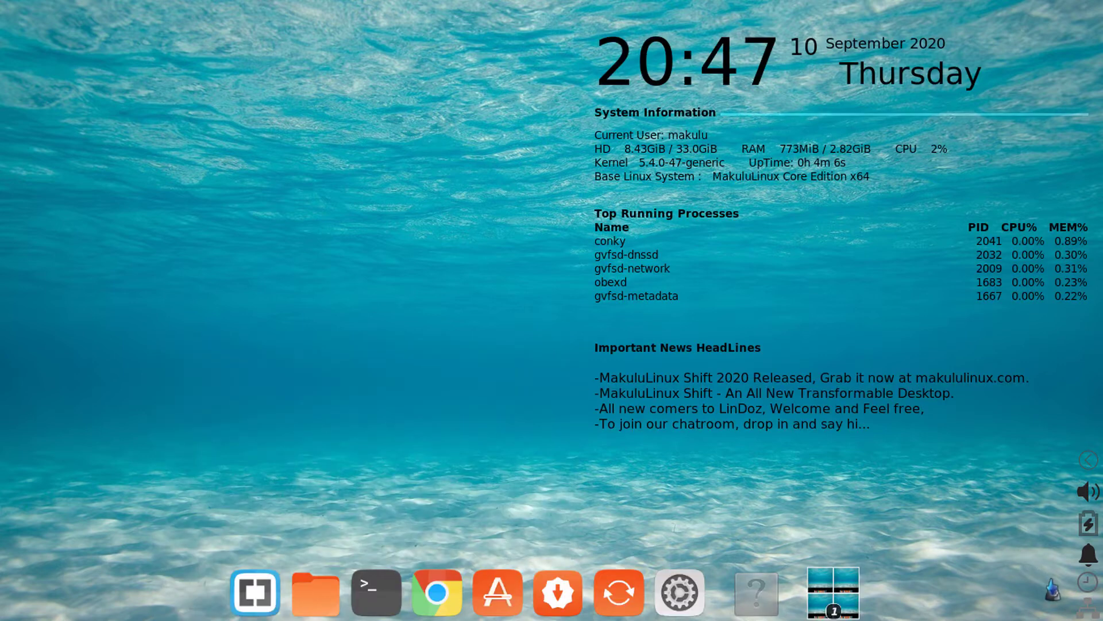
- Open the Desktop Clock options from the desktop background and close them again
right_click(406, 123)
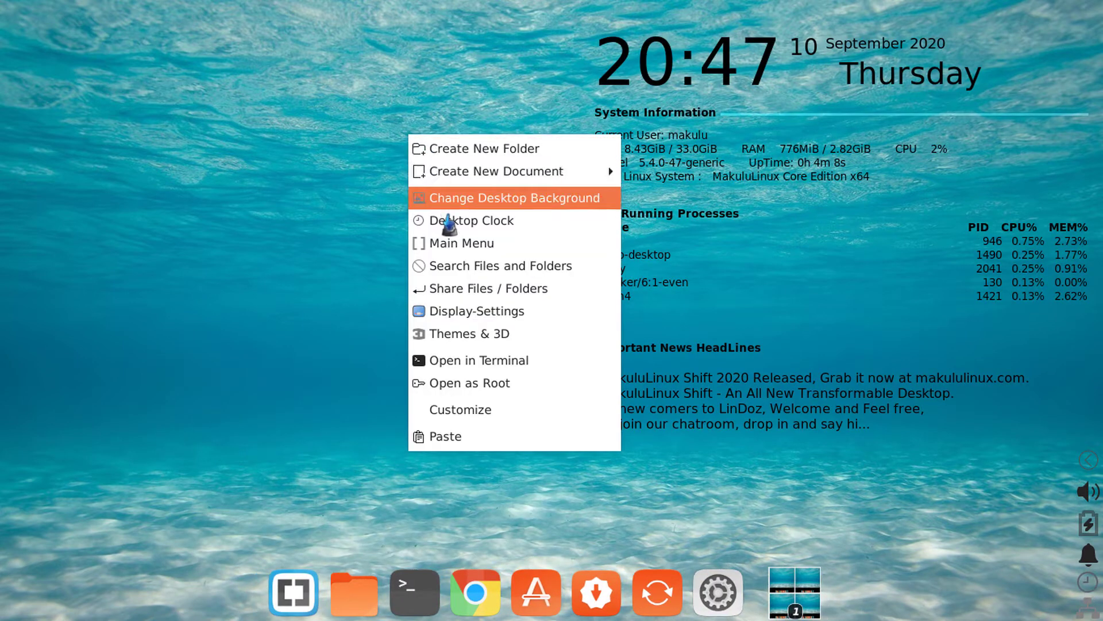
click(446, 222)
click(620, 113)
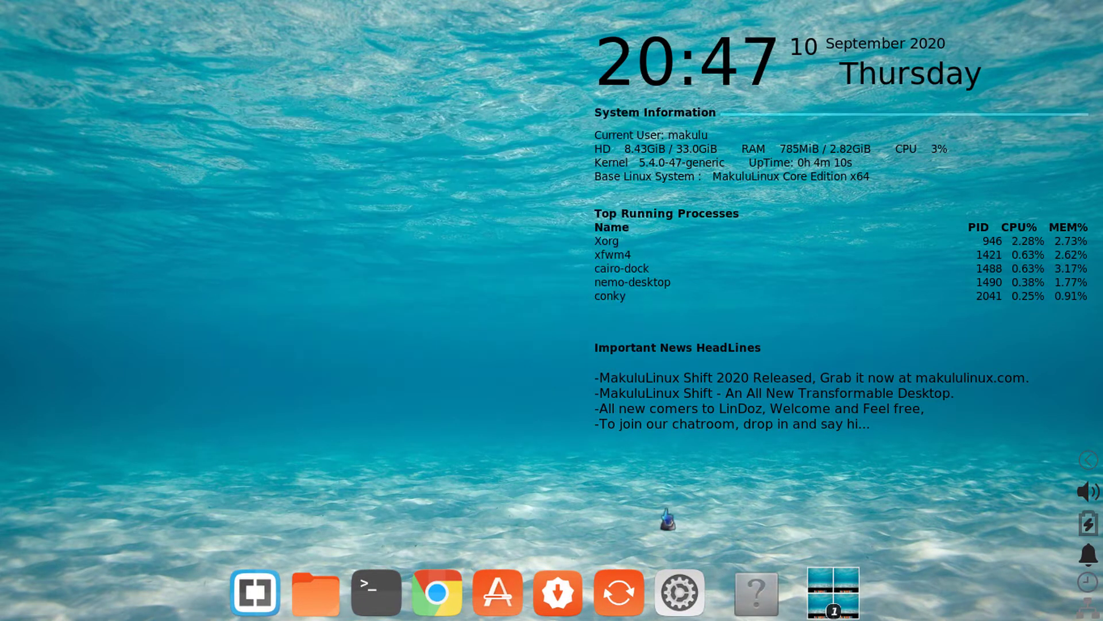
- Open the Desktop Clock options from Settings, close Settings, and place the options window in the lower part of the desktop
click(702, 580)
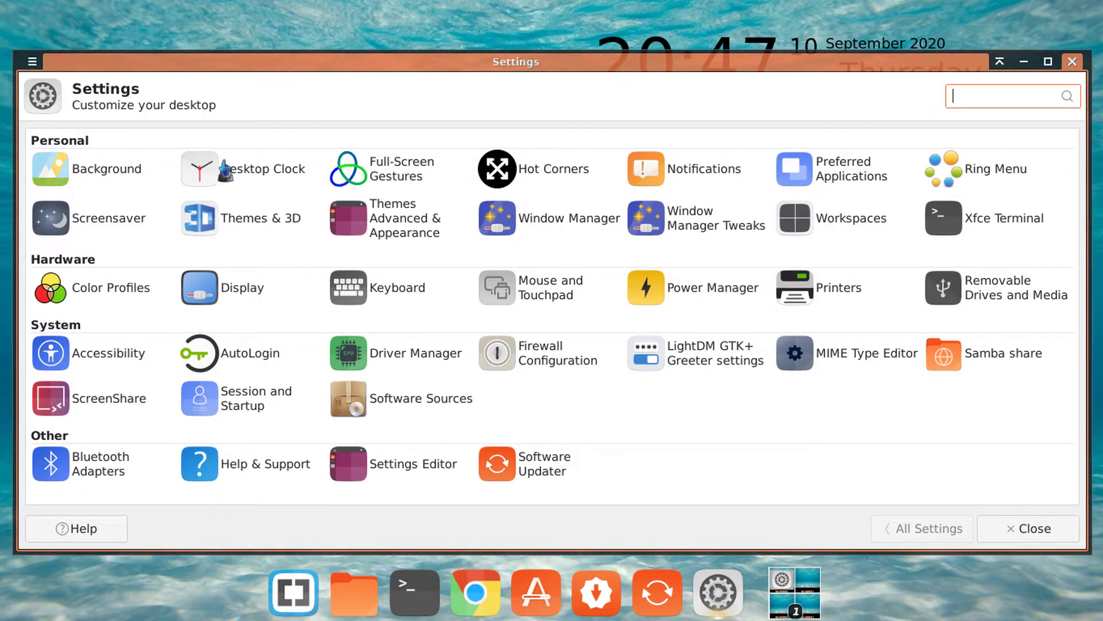
click(227, 169)
click(1063, 61)
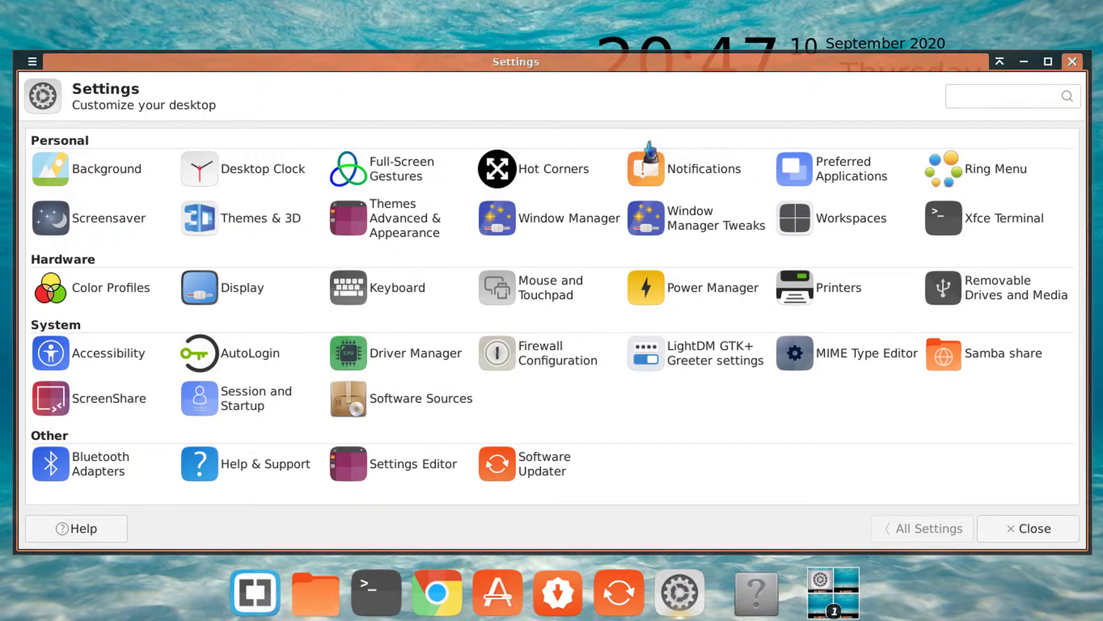
click(1072, 61)
drag(501, 124, 477, 363)
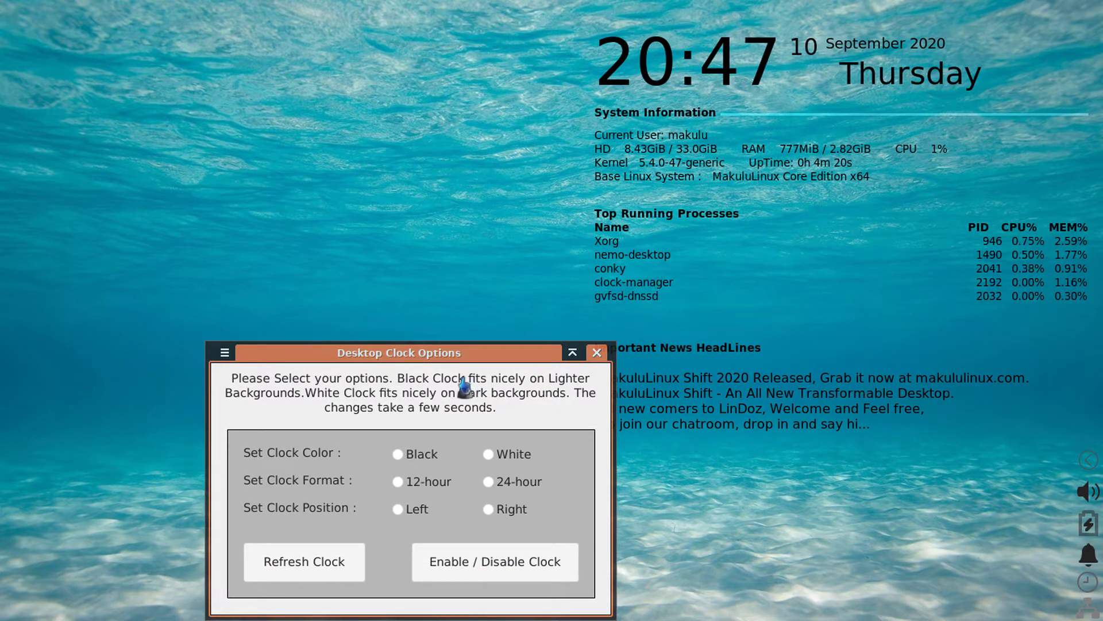
drag(436, 376, 418, 394)
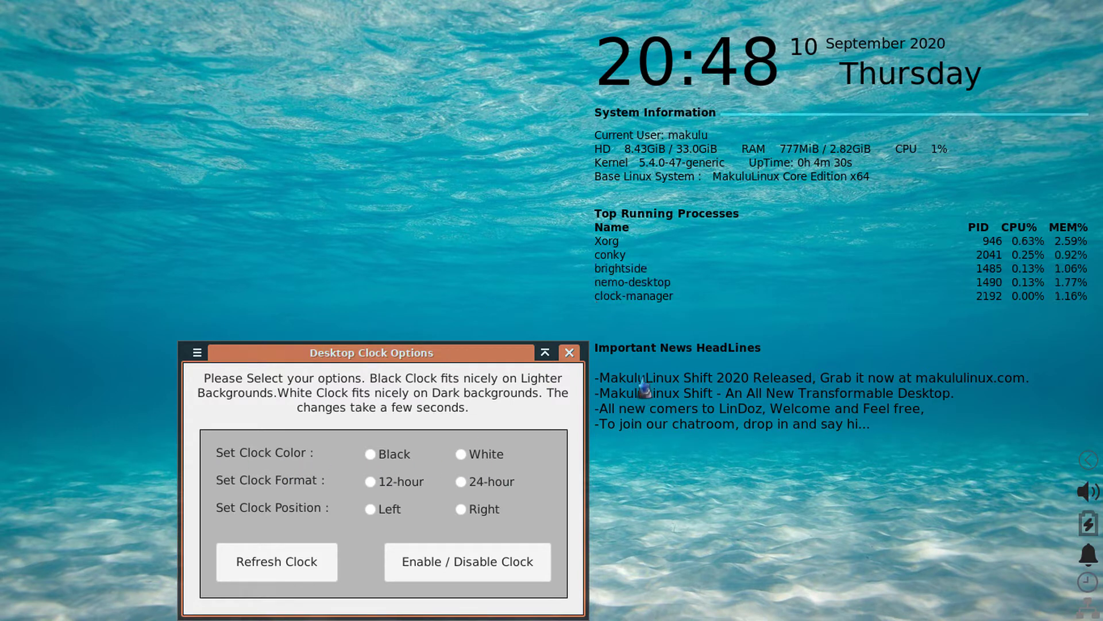
- Switch the clock color to Black and back to White, and the clock format to 12-hour and back to 24-hour
click(371, 454)
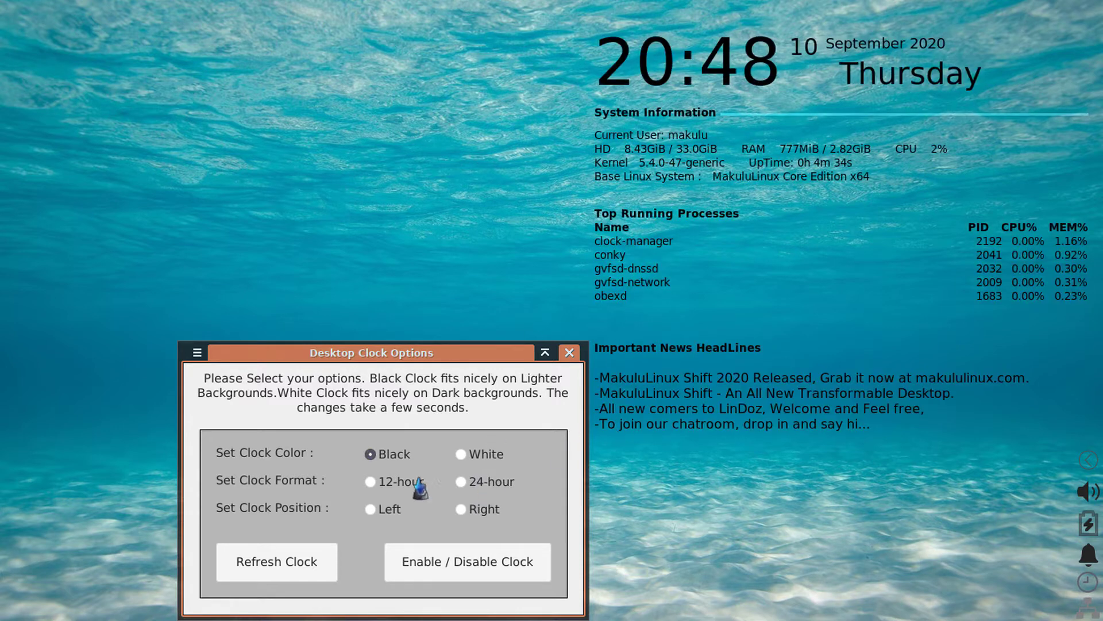
click(465, 454)
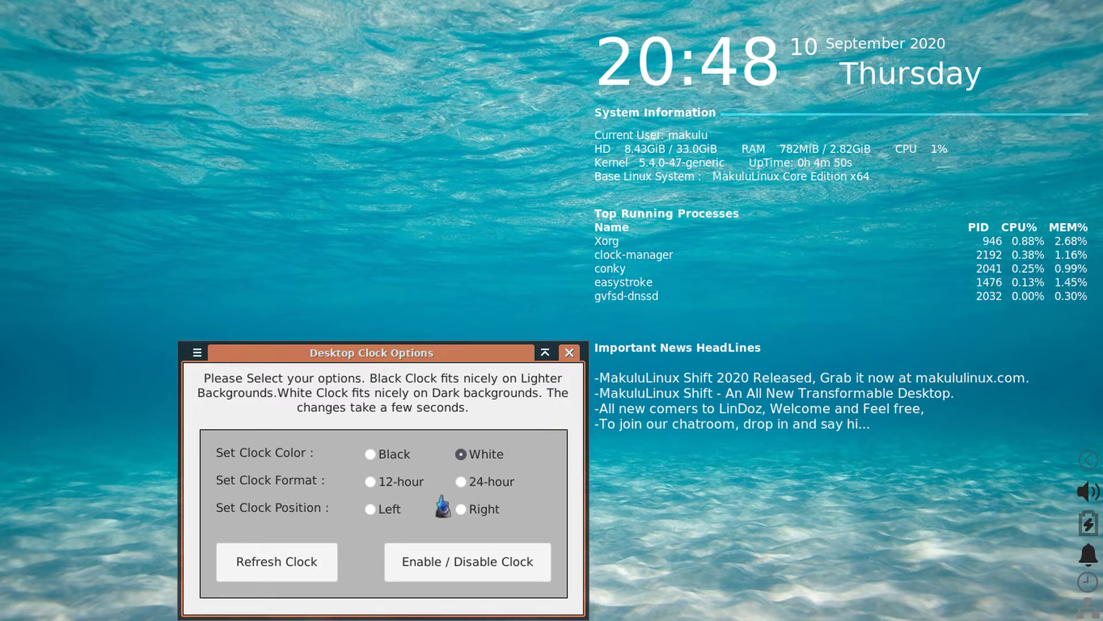
click(370, 482)
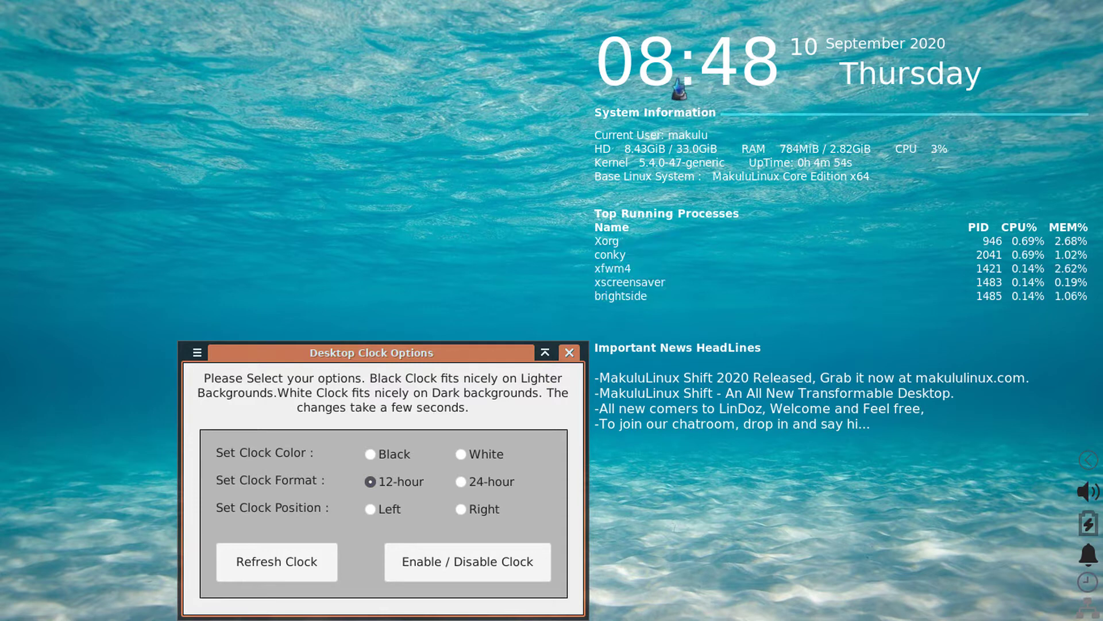
click(460, 482)
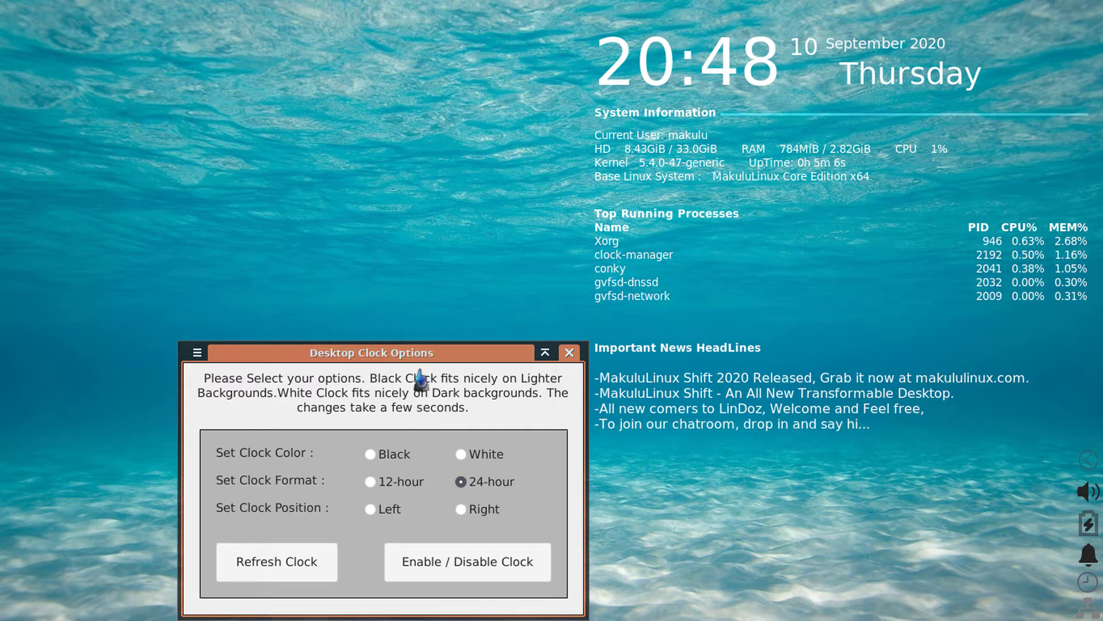
- Set the clock position to Left and move the options window to the lower middle of the desktop
drag(418, 365, 447, 338)
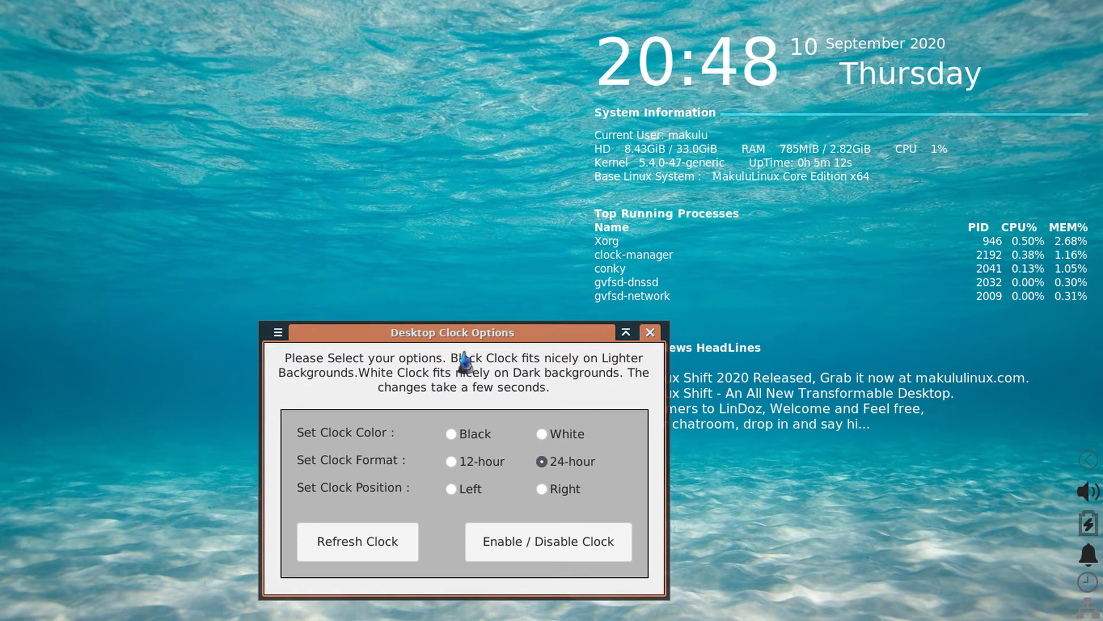
drag(475, 361, 500, 375)
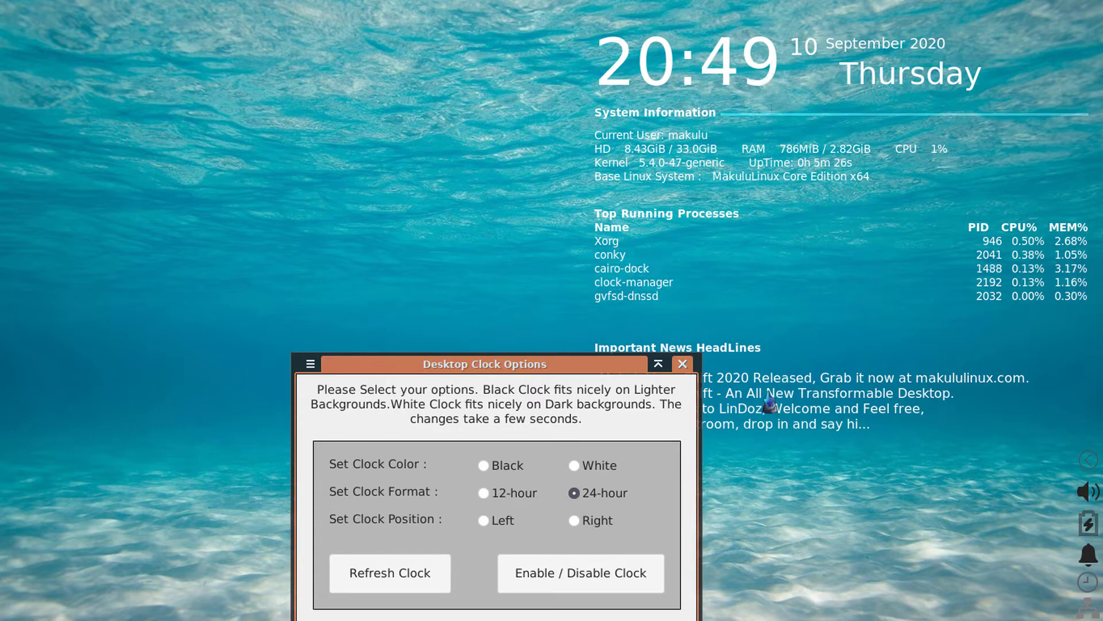
click(484, 521)
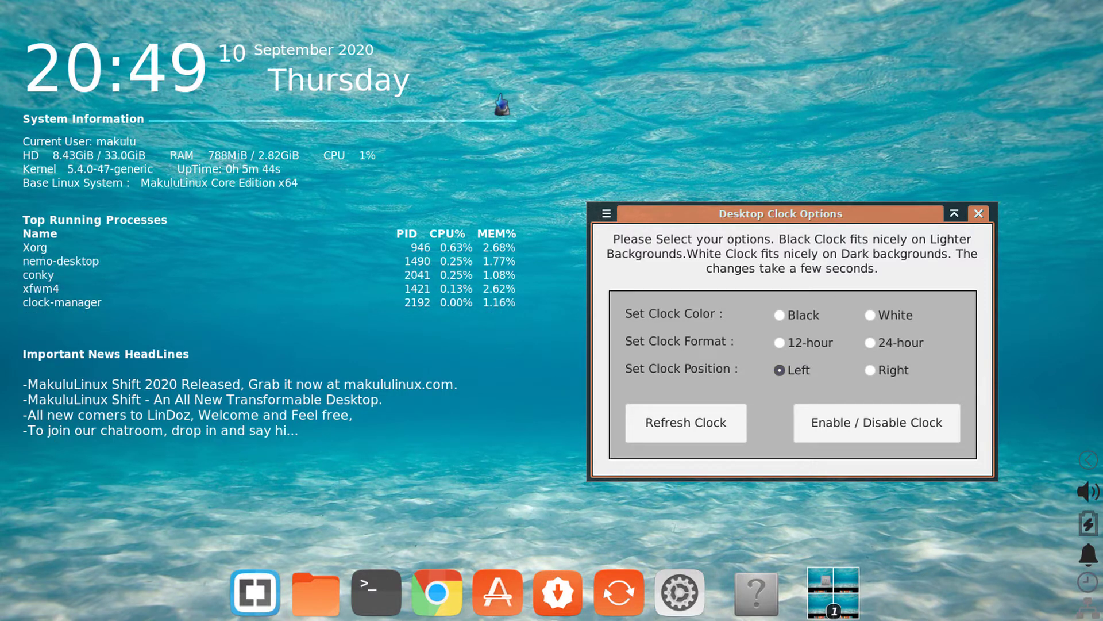
drag(755, 219, 451, 375)
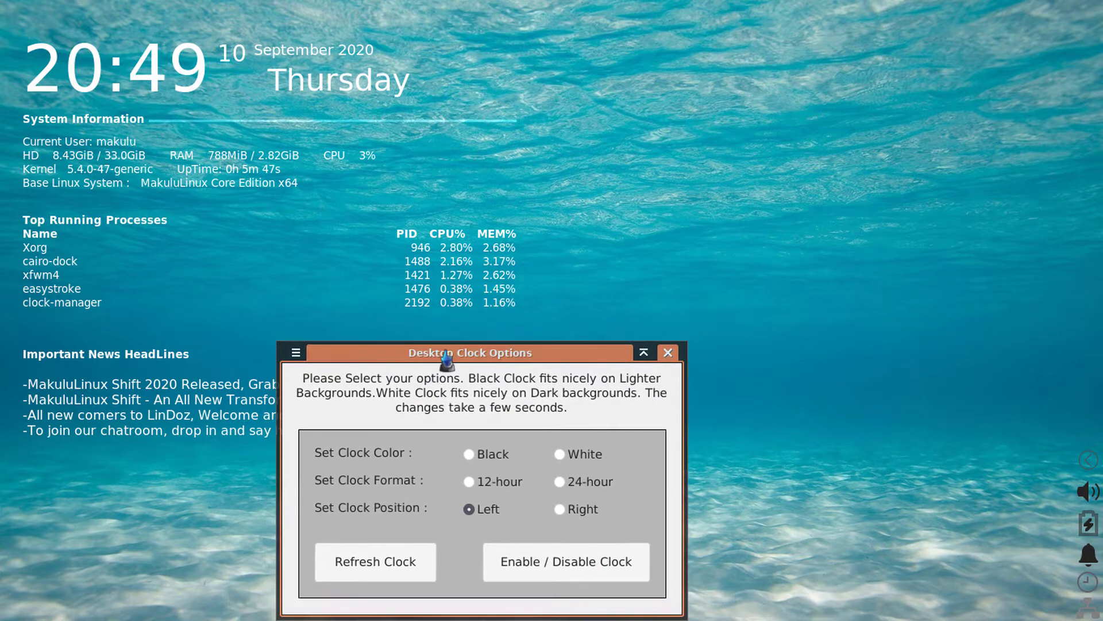
- Try the clock's Right and Left positions and Black and White colors, ending with a White clock in the Right position
click(557, 509)
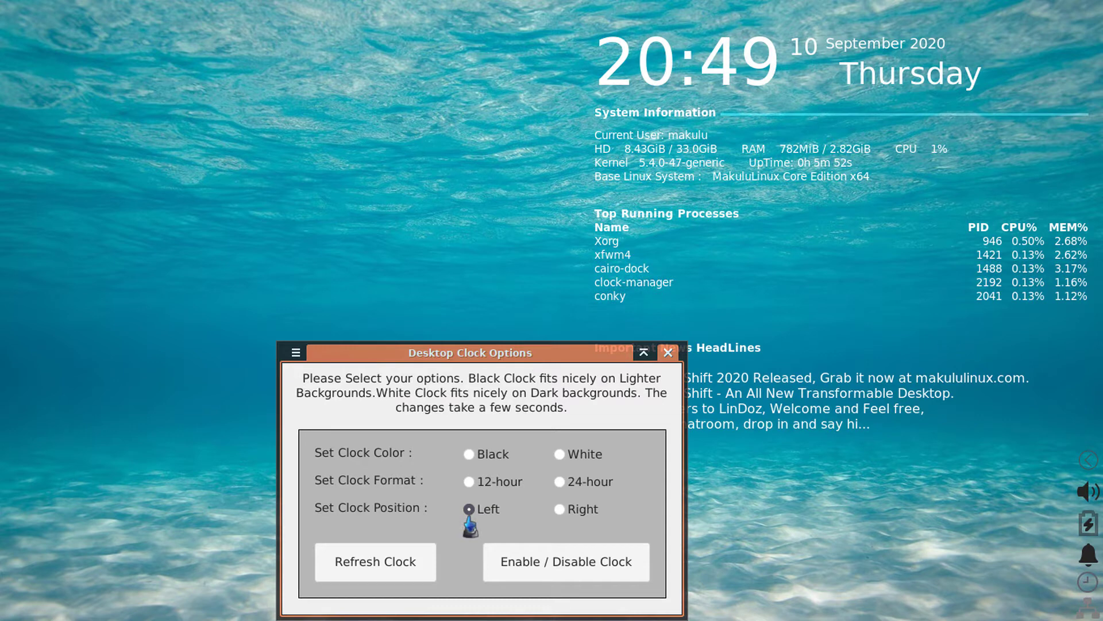
click(469, 455)
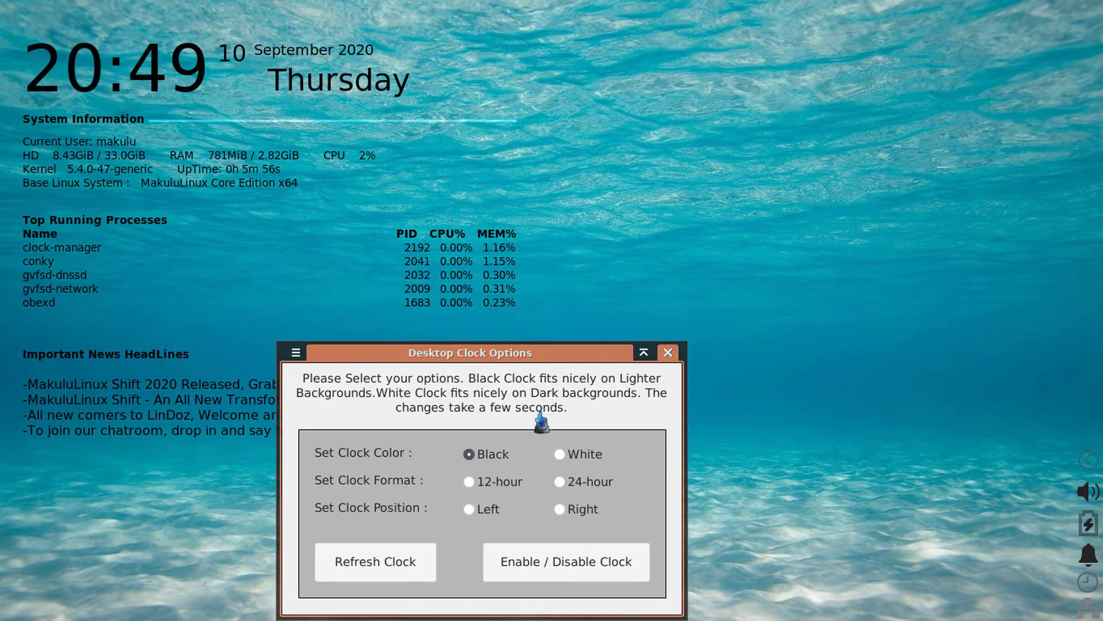
click(559, 454)
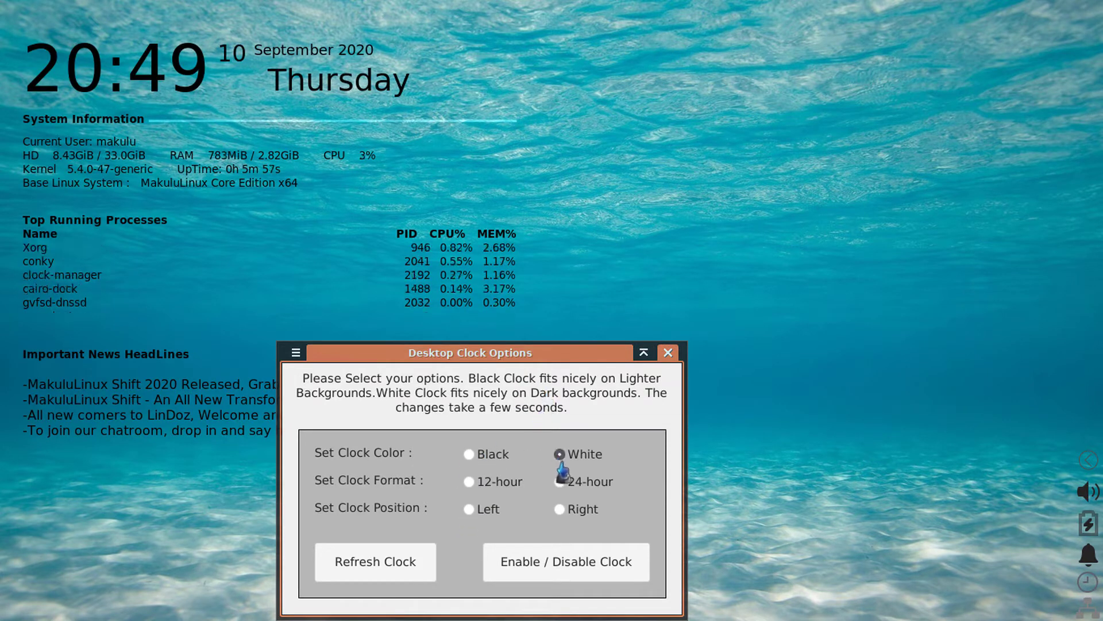
click(559, 510)
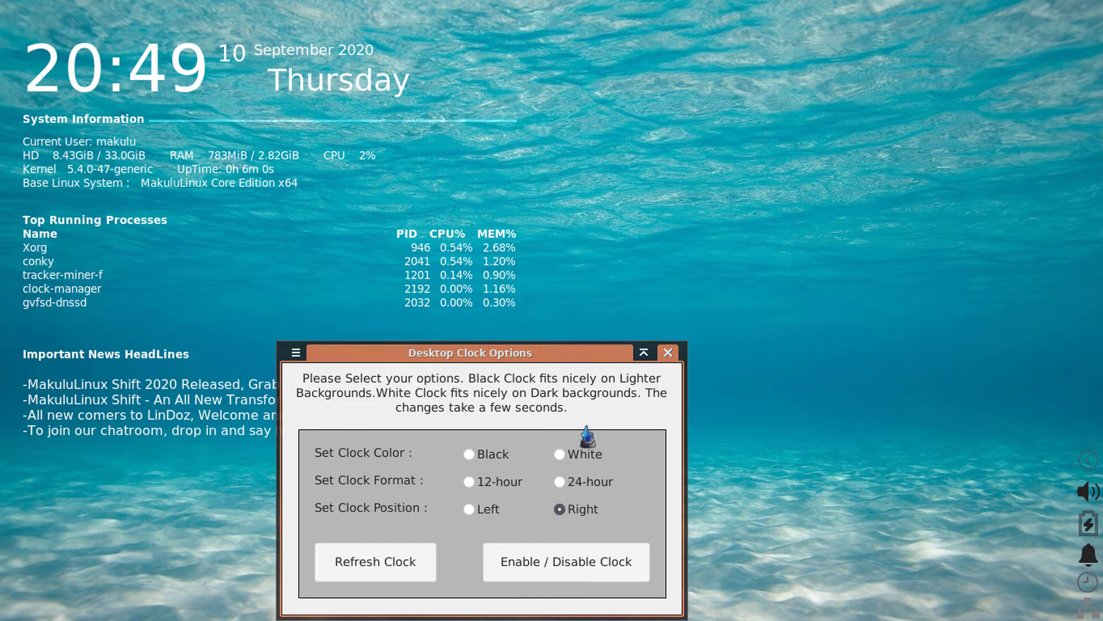
- Reposition the Desktop Clock options window near the middle of the desktop and refresh the clock
drag(477, 361, 325, 142)
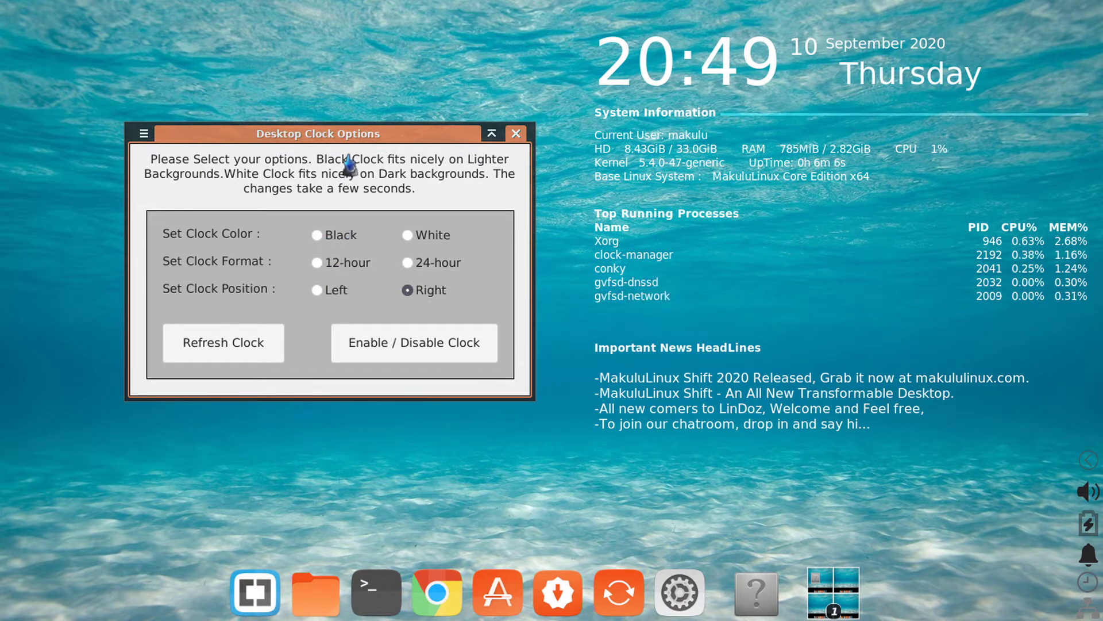
drag(347, 143, 495, 371)
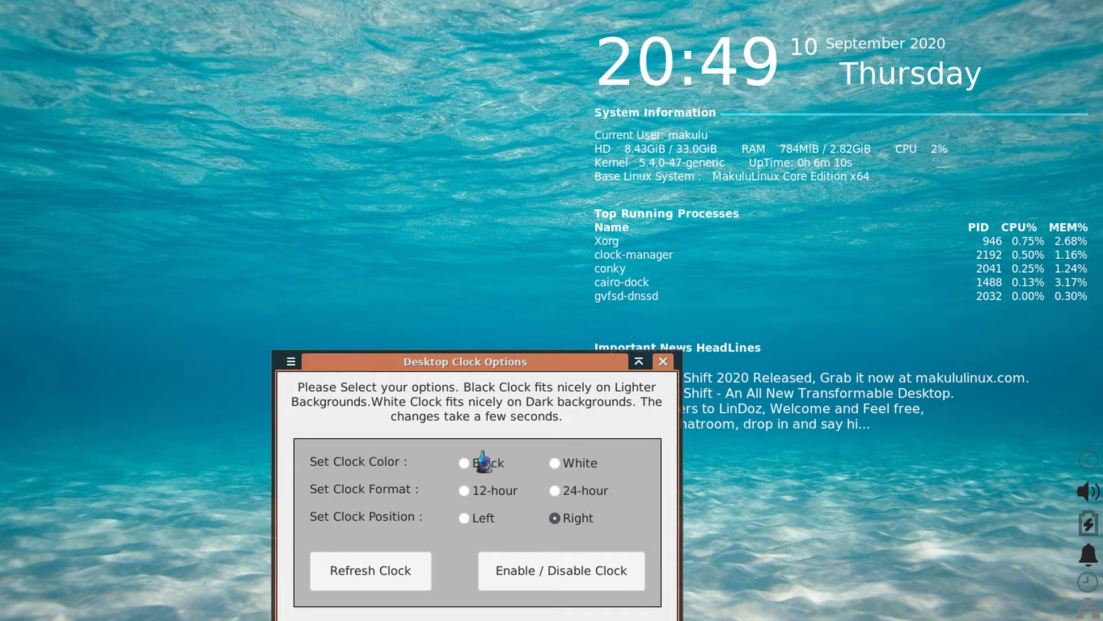
click(370, 566)
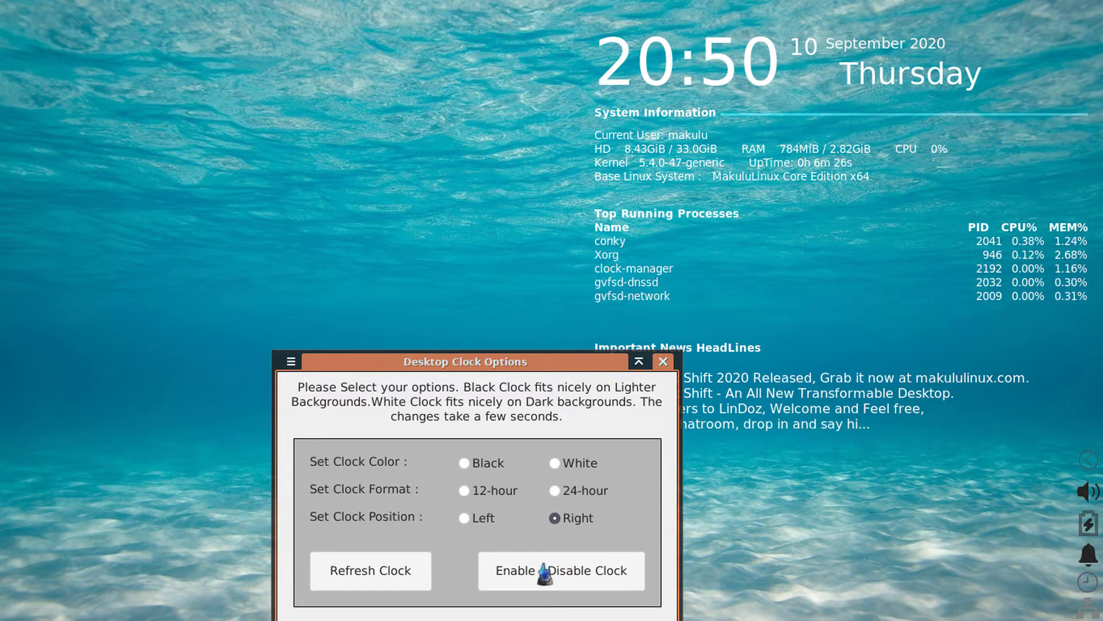
click(555, 587)
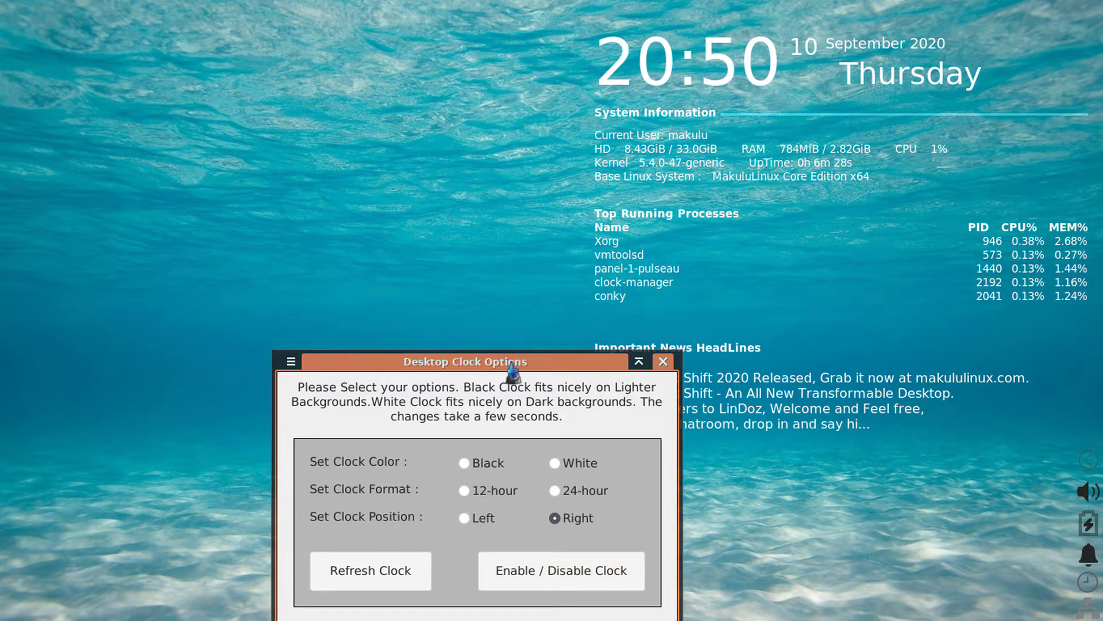
drag(513, 362, 499, 190)
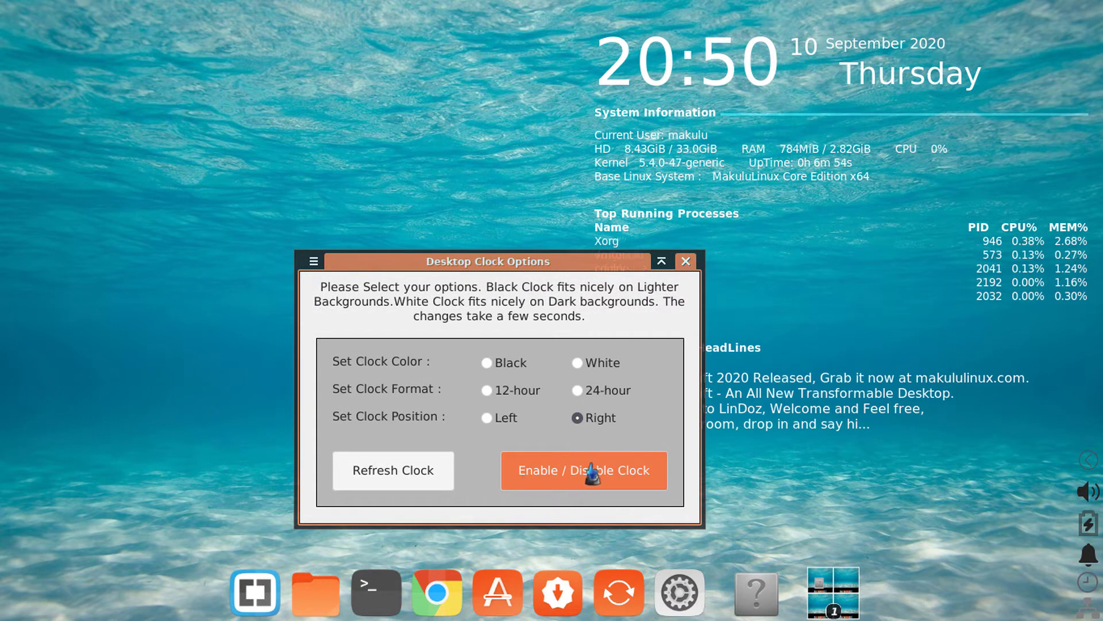
click(381, 477)
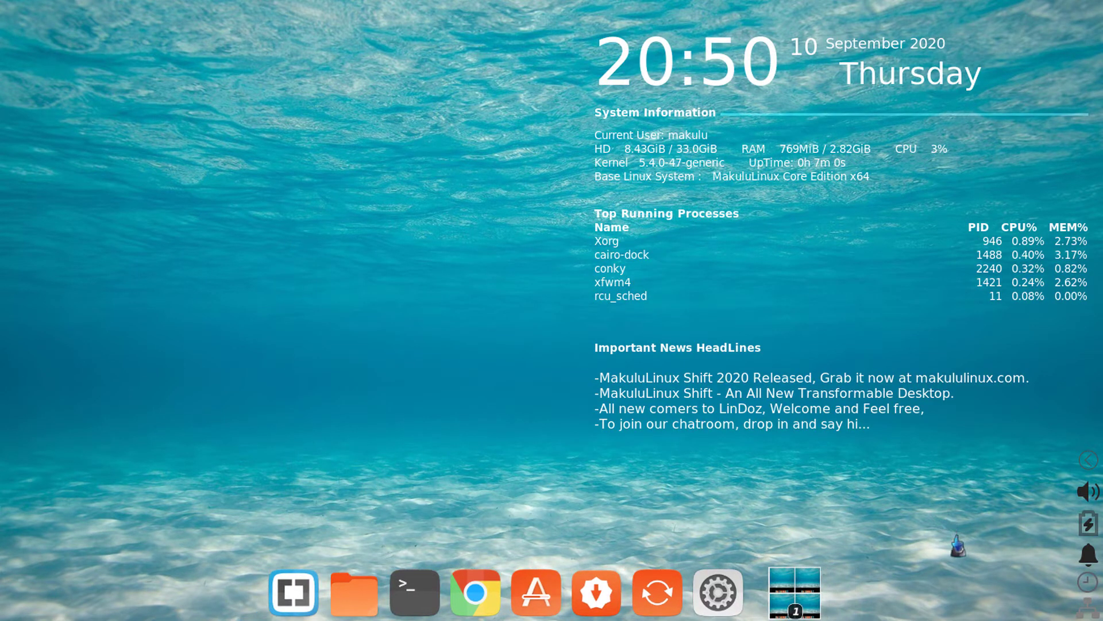
- Reopen the Desktop Clock options and move the window clear of the clock, into the left half of the desktop
click(1080, 592)
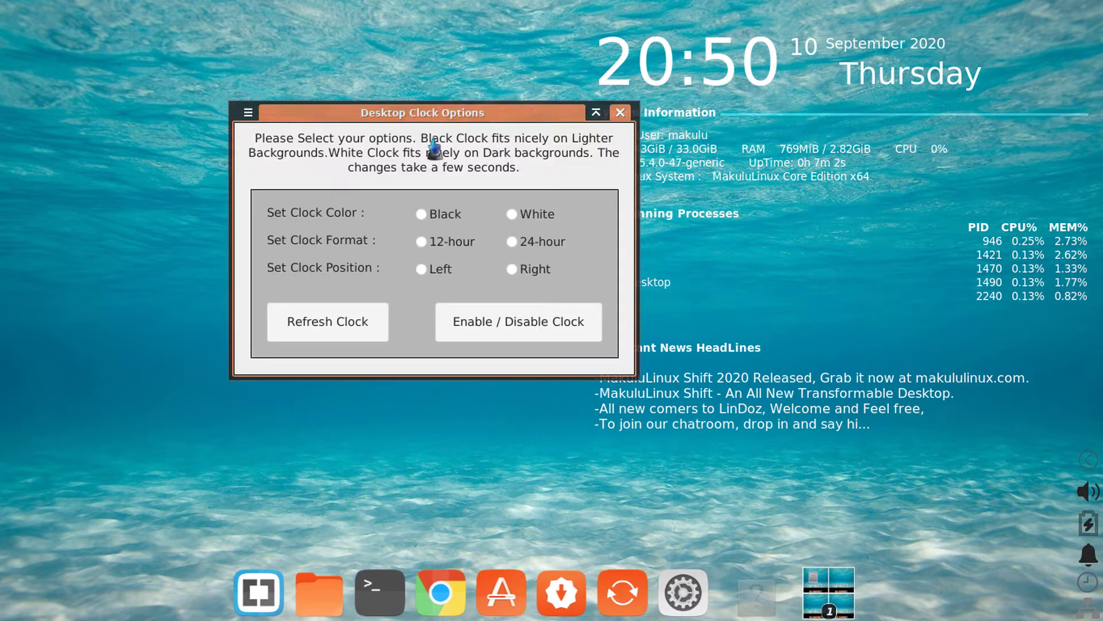
drag(423, 122, 290, 251)
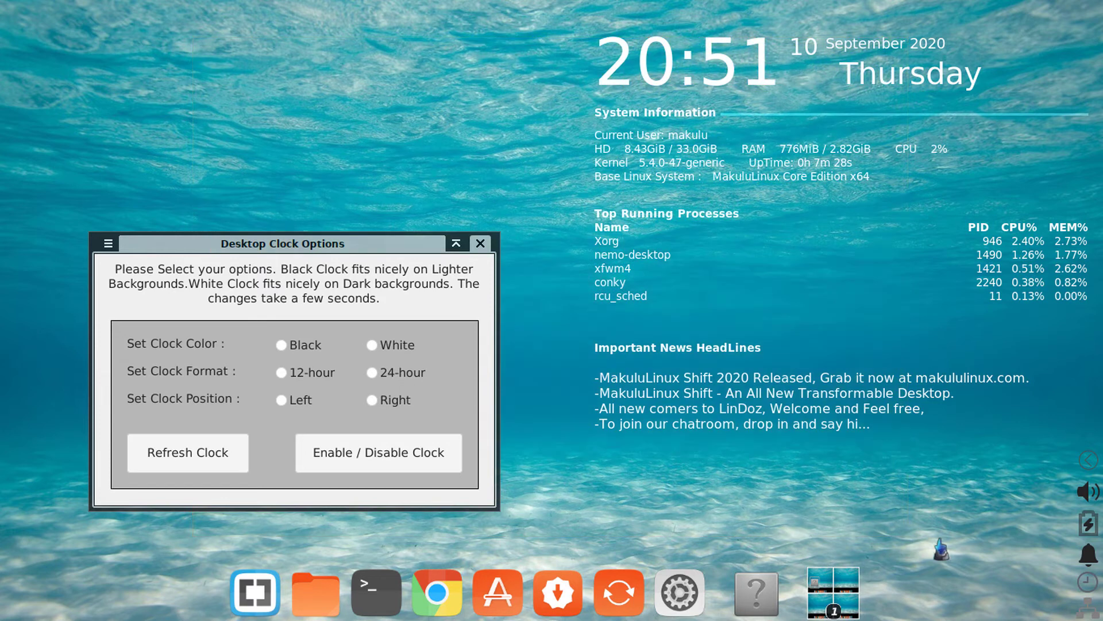
drag(947, 542, 181, 35)
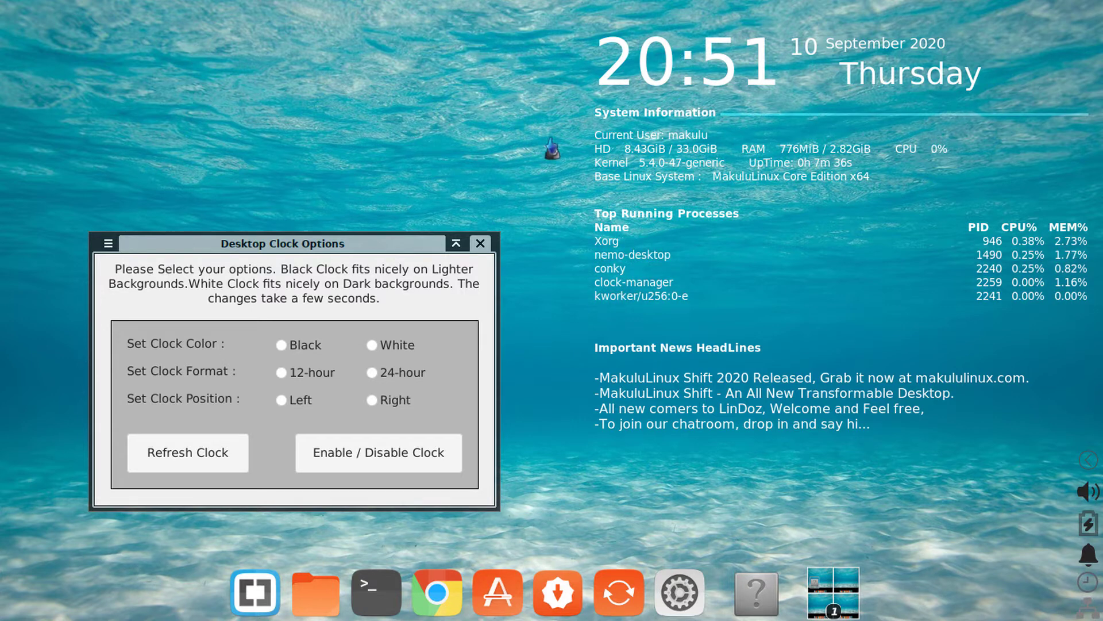
drag(576, 15, 699, 150)
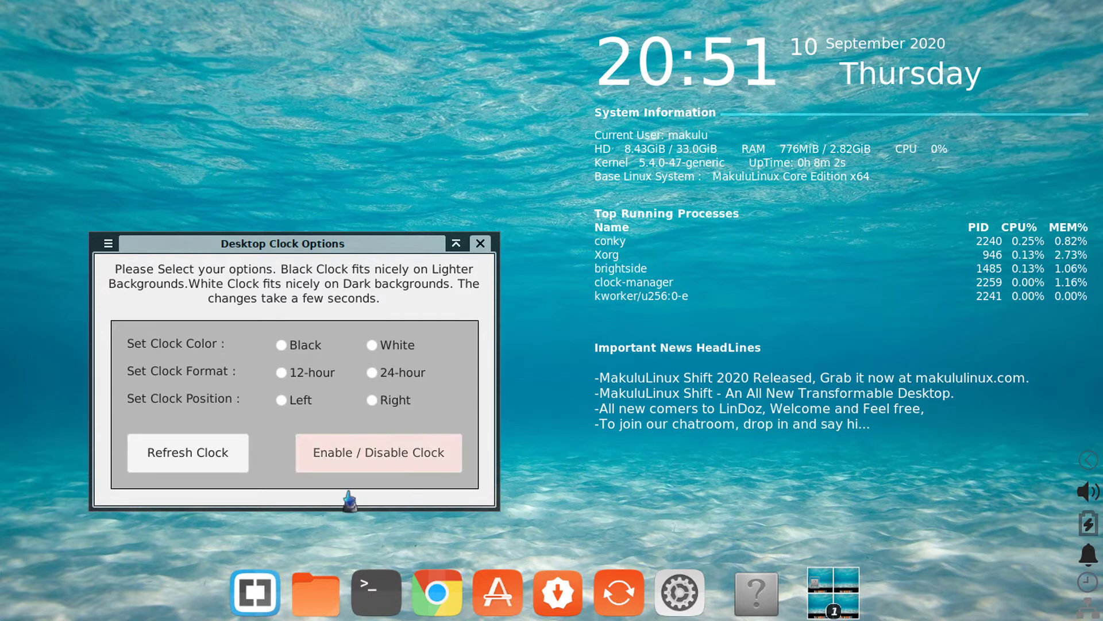
- Close and reopen the Desktop Clock options, refresh the clock, and open the options once more
click(480, 243)
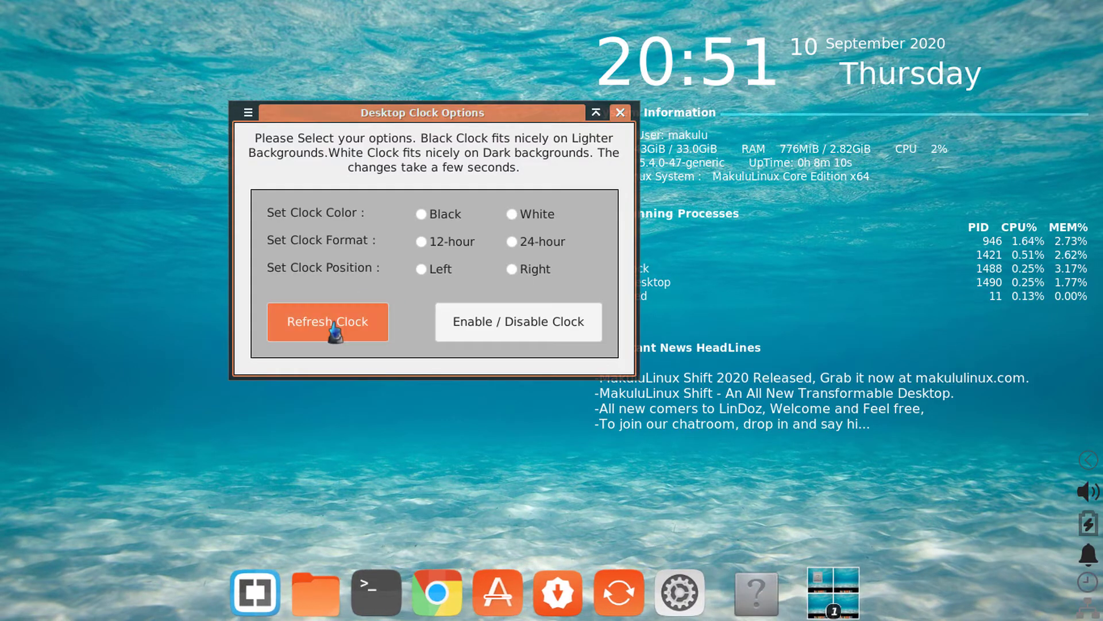
click(334, 327)
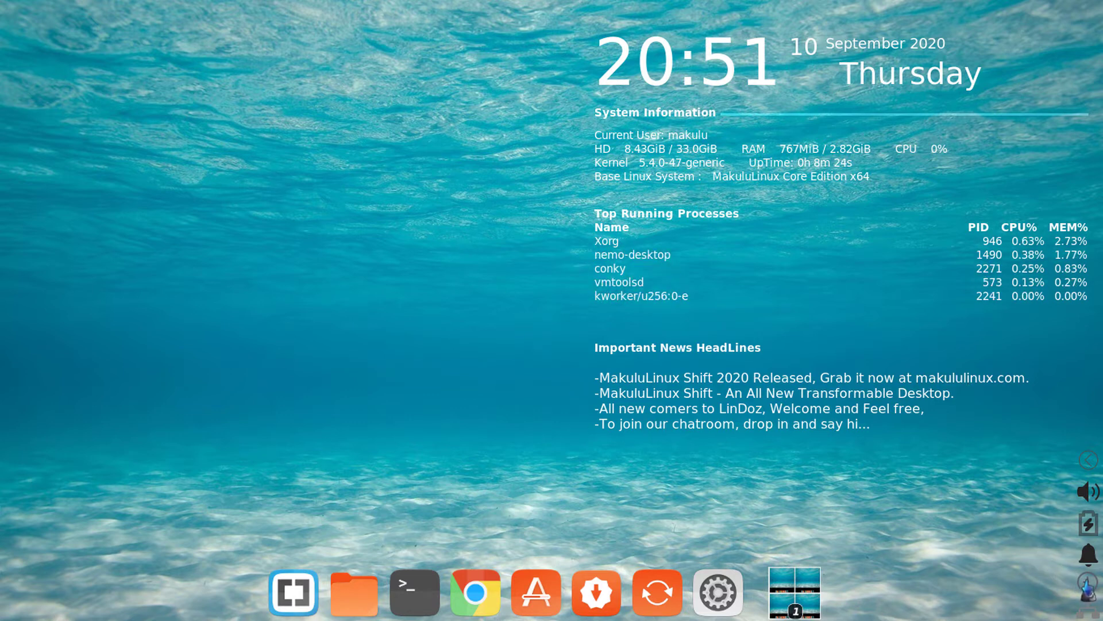
click(1087, 583)
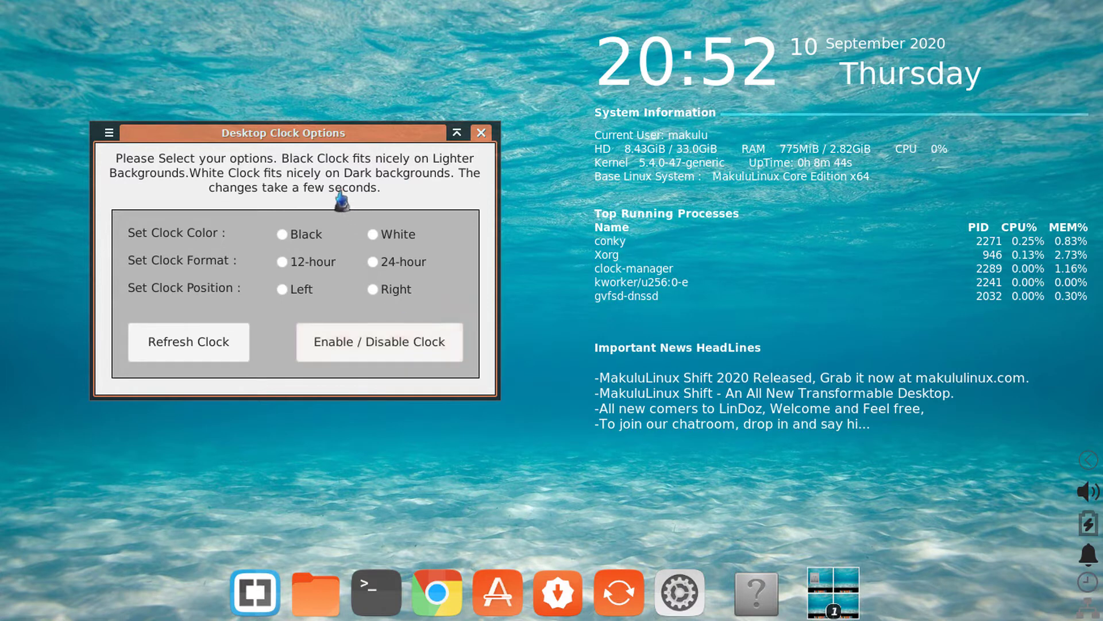
drag(335, 151, 351, 178)
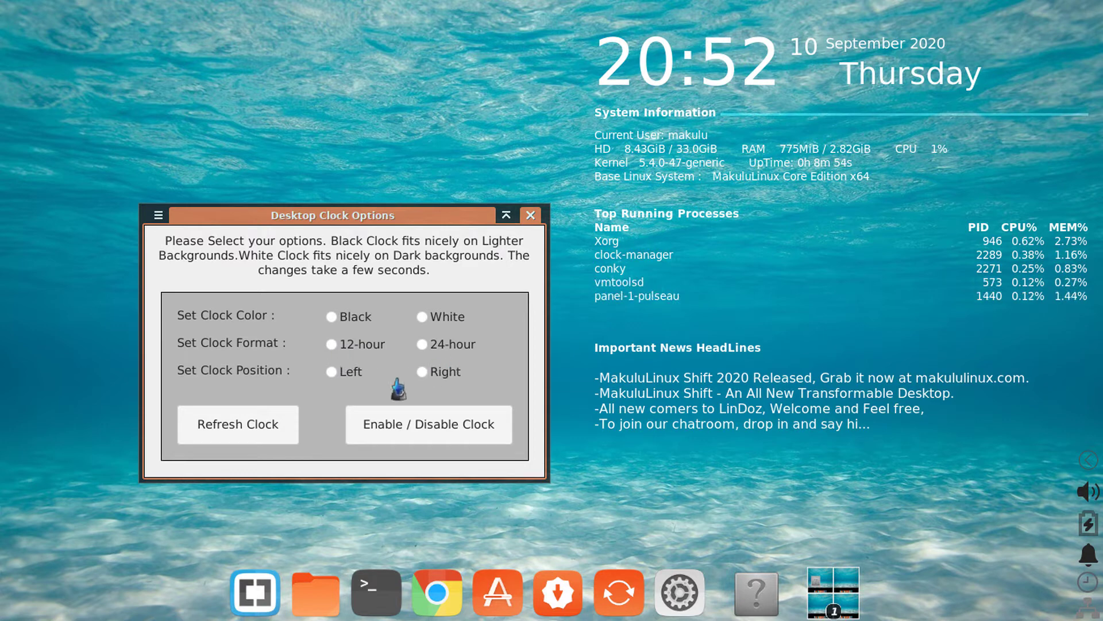
click(227, 432)
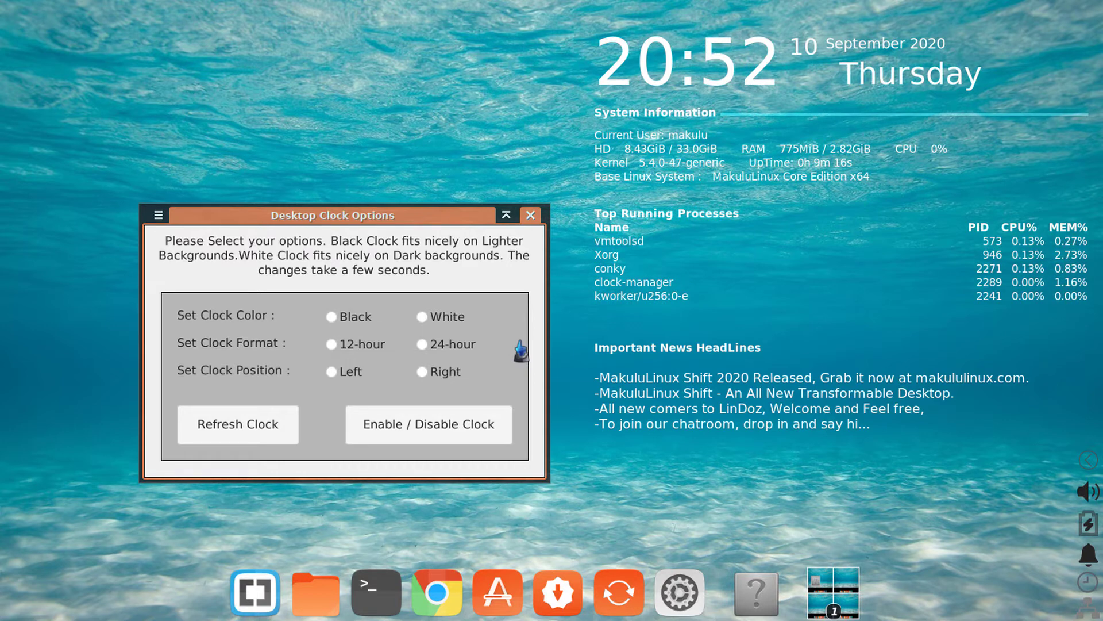
drag(349, 228, 543, 236)
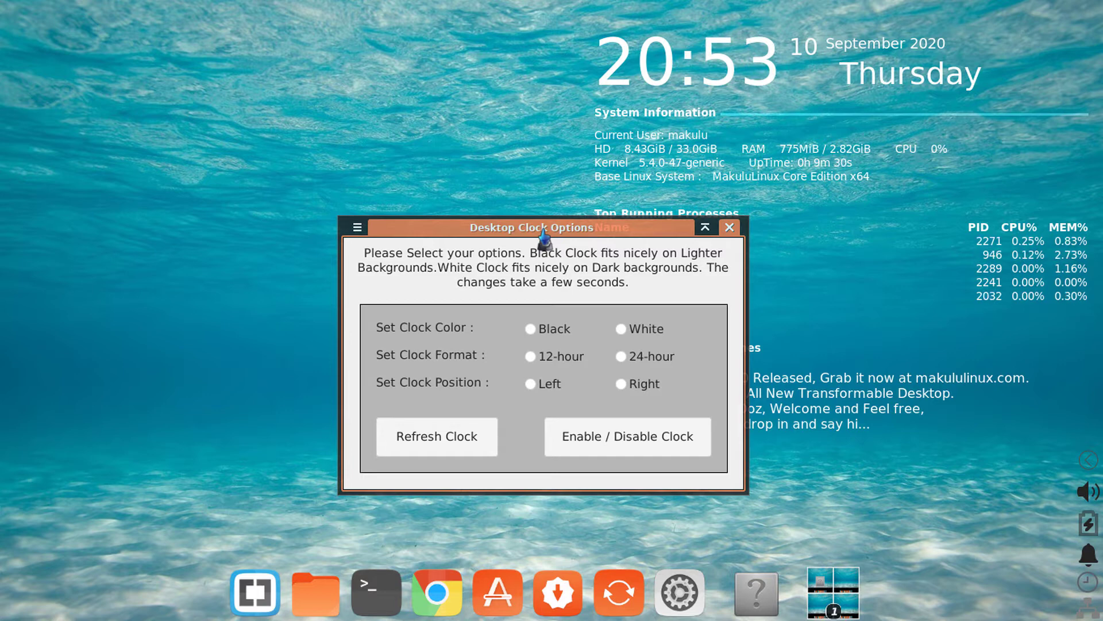
drag(547, 237, 551, 238)
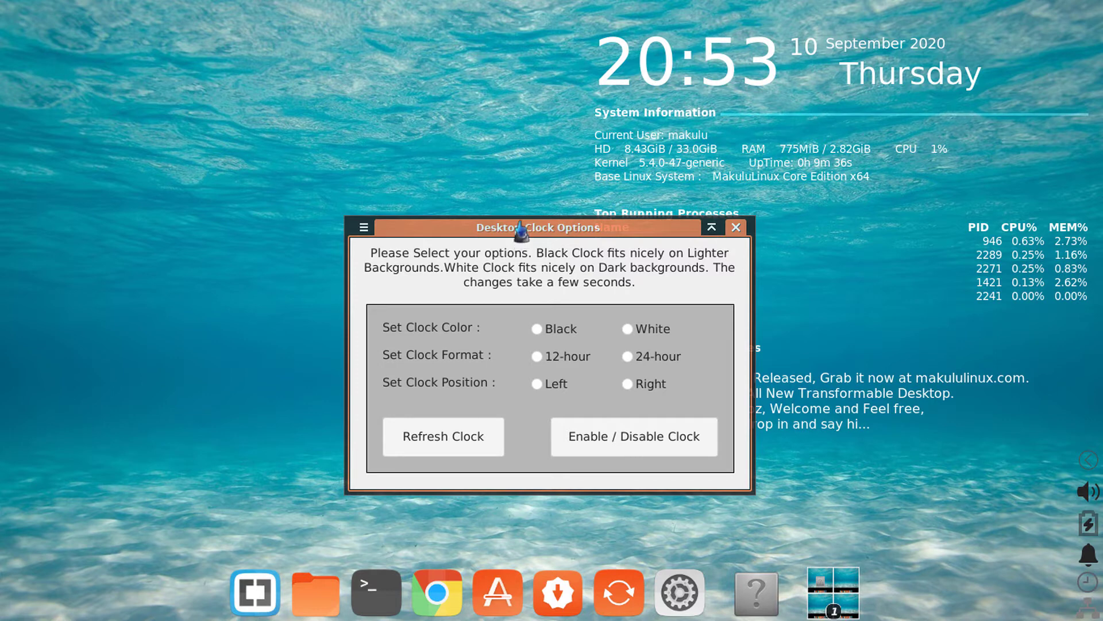
drag(521, 230, 520, 206)
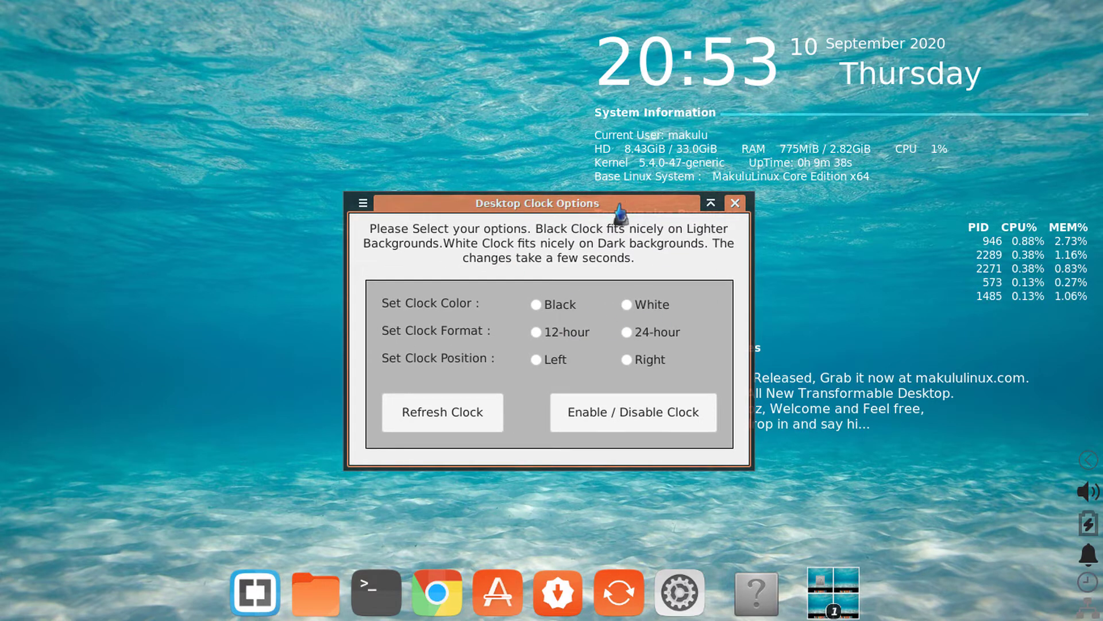
drag(620, 208, 478, 147)
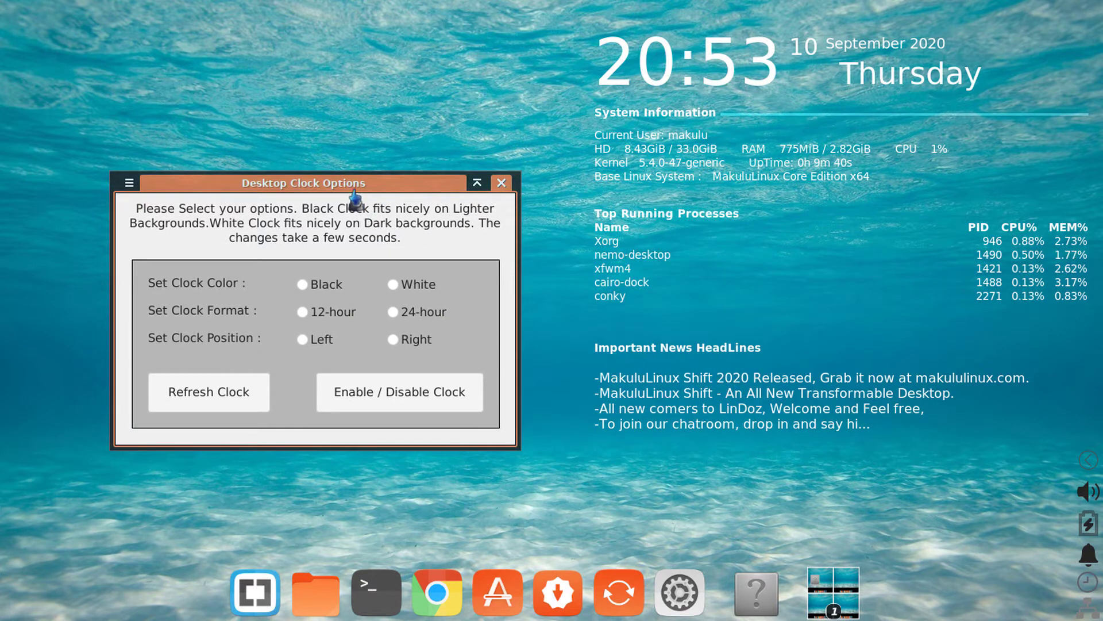
drag(354, 190, 486, 277)
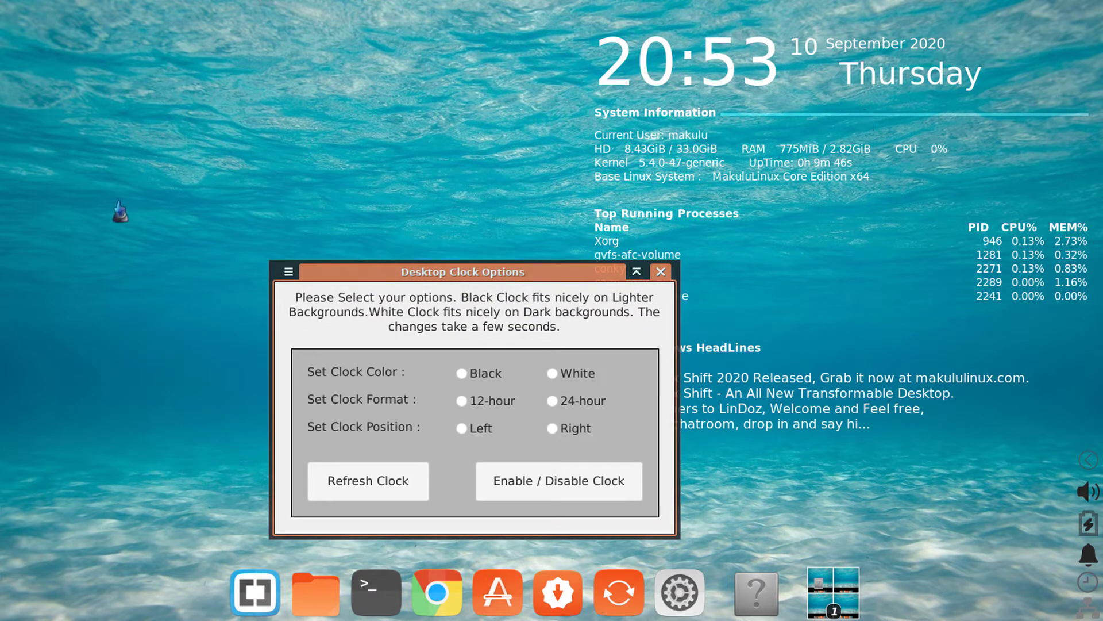
click(559, 480)
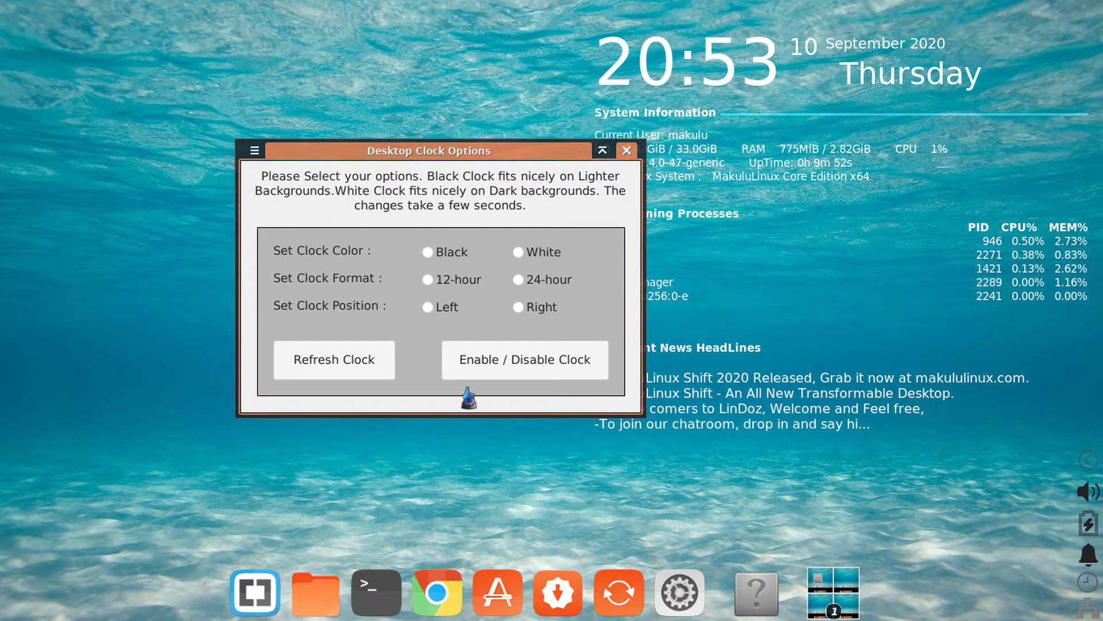
- Close the clock options and open the desktop icon settings through the desktop background options
click(625, 153)
right_click(292, 228)
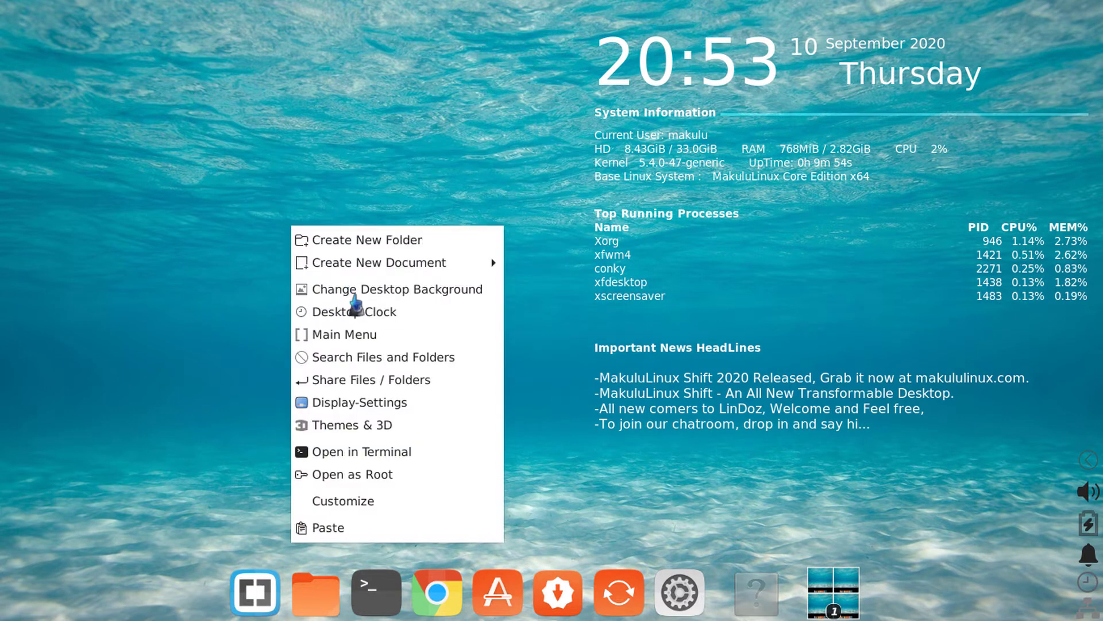
click(362, 288)
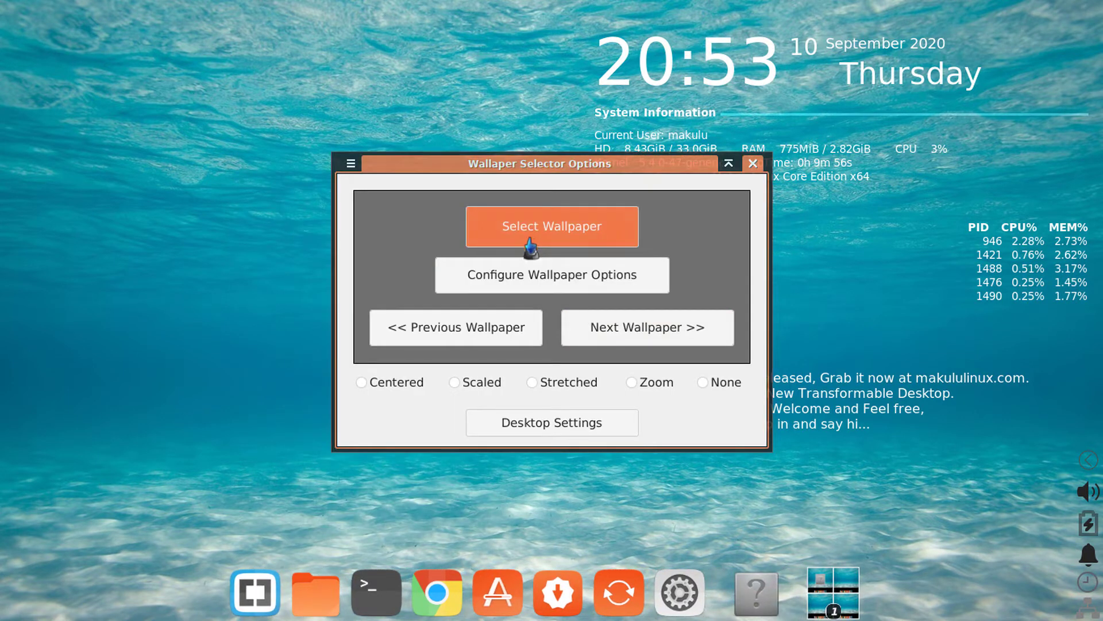
click(535, 423)
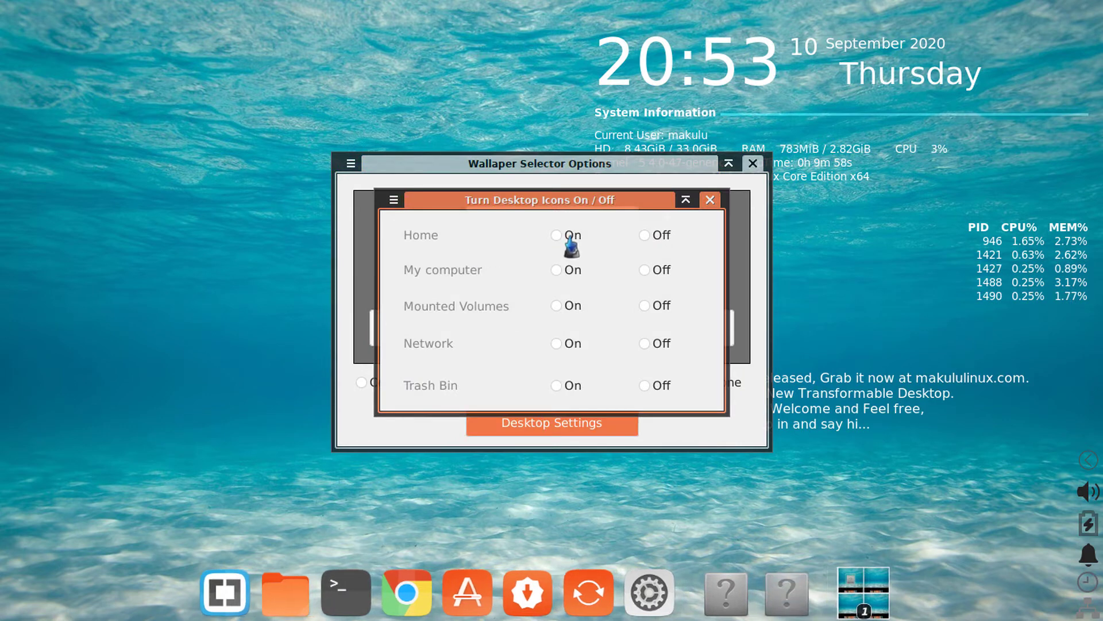
- Turn on the Home, Mounted Volumes, Network and Trash Bin desktop icons and close both settings windows
click(556, 235)
click(556, 305)
click(556, 343)
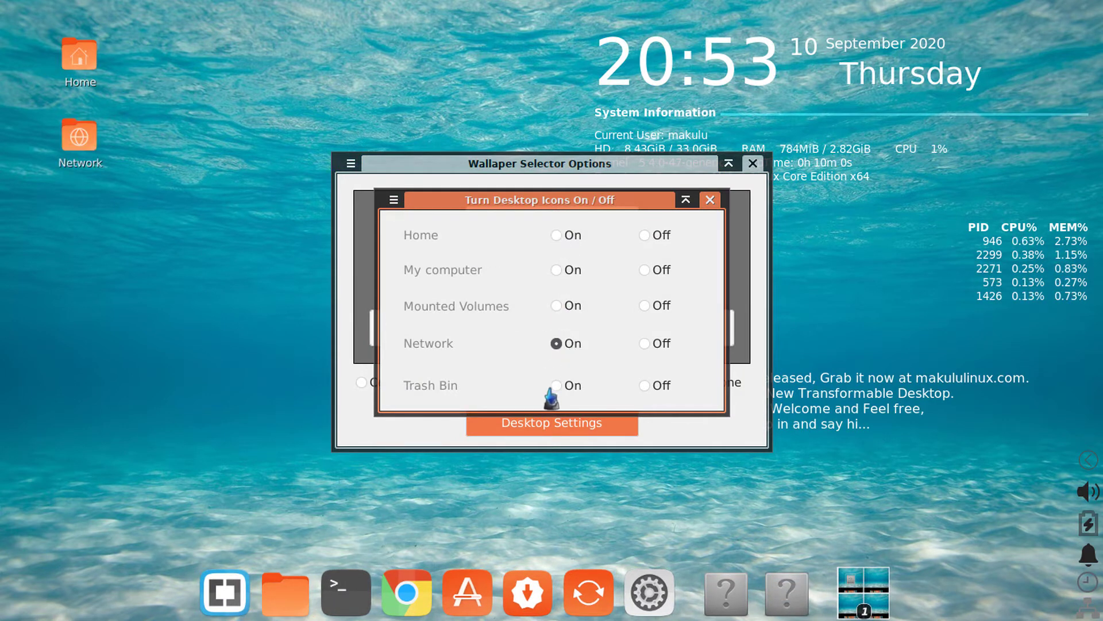
click(557, 385)
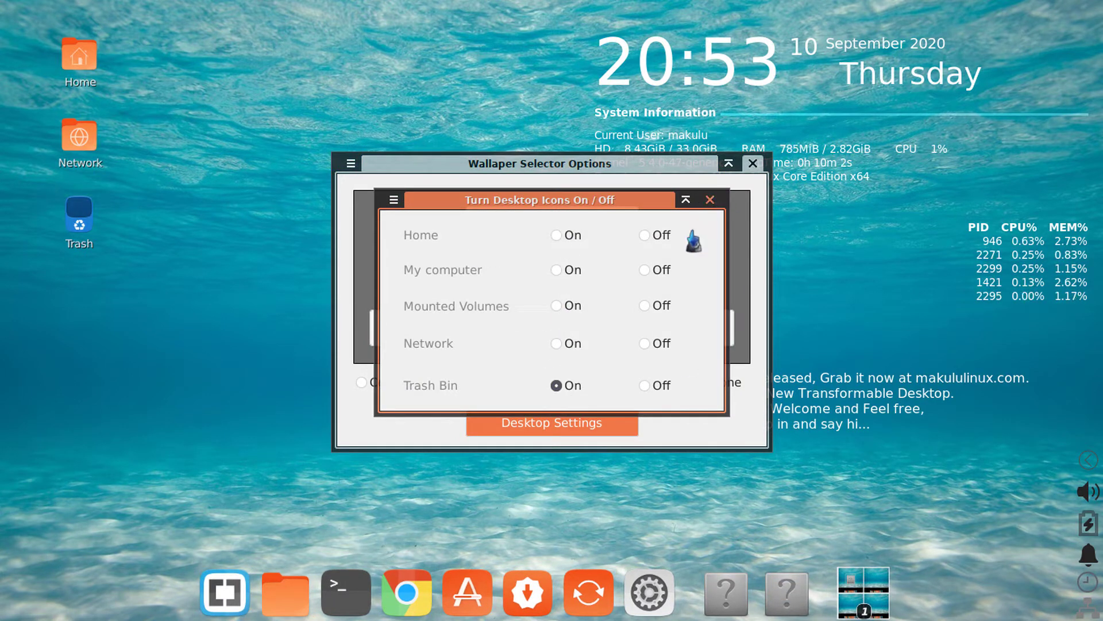
click(710, 199)
click(754, 162)
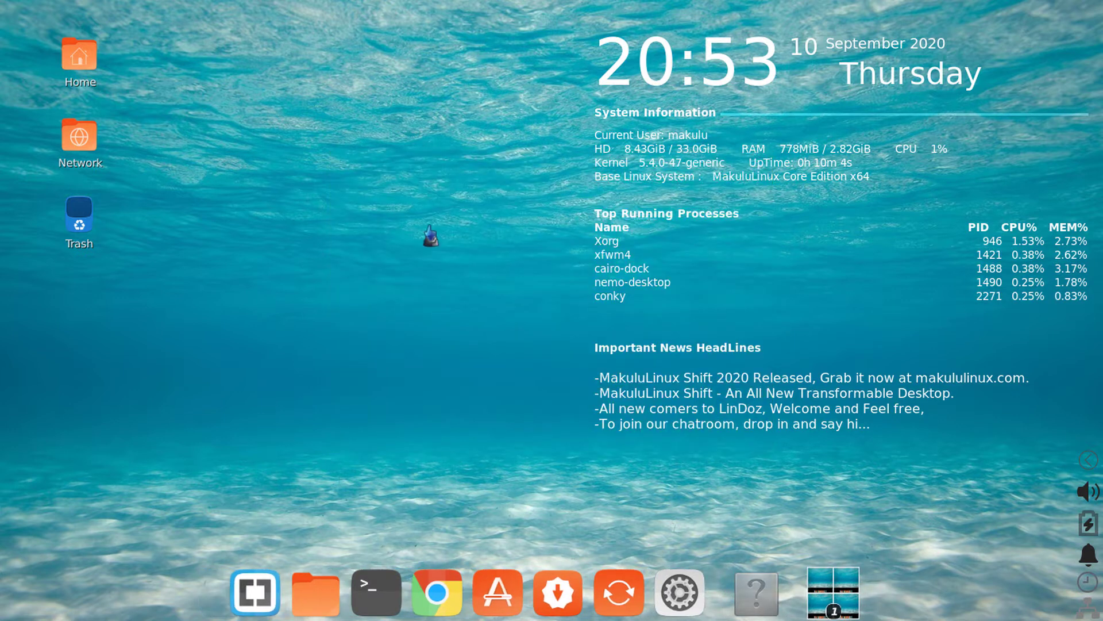
- Reopen the desktop icon on/off settings from the wallpaper options to review them, and close both windows
right_click(404, 140)
click(453, 212)
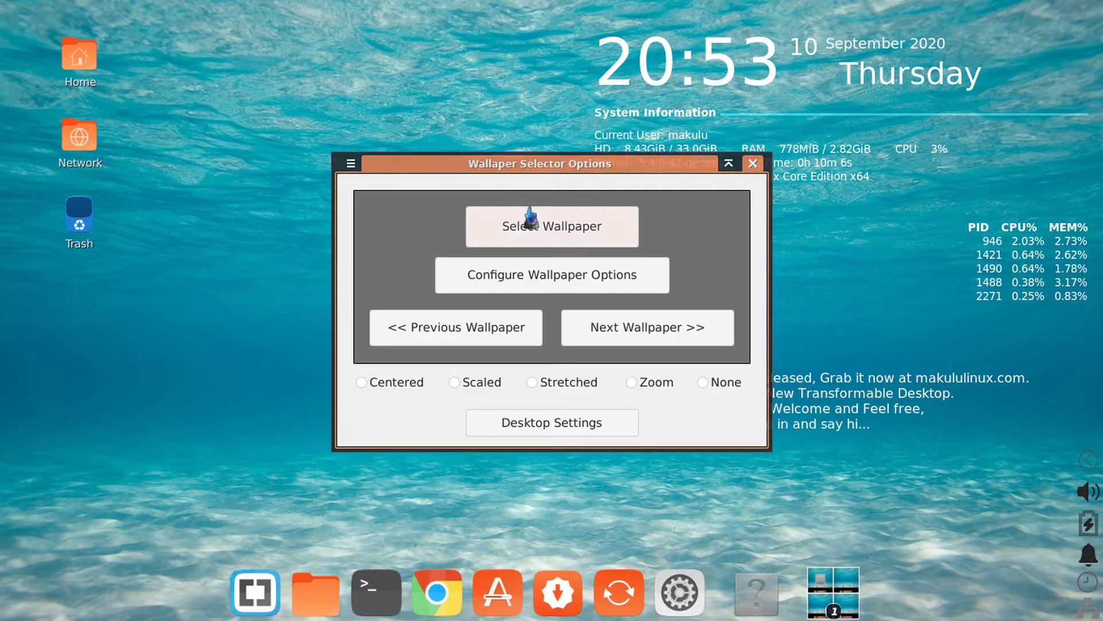
click(553, 426)
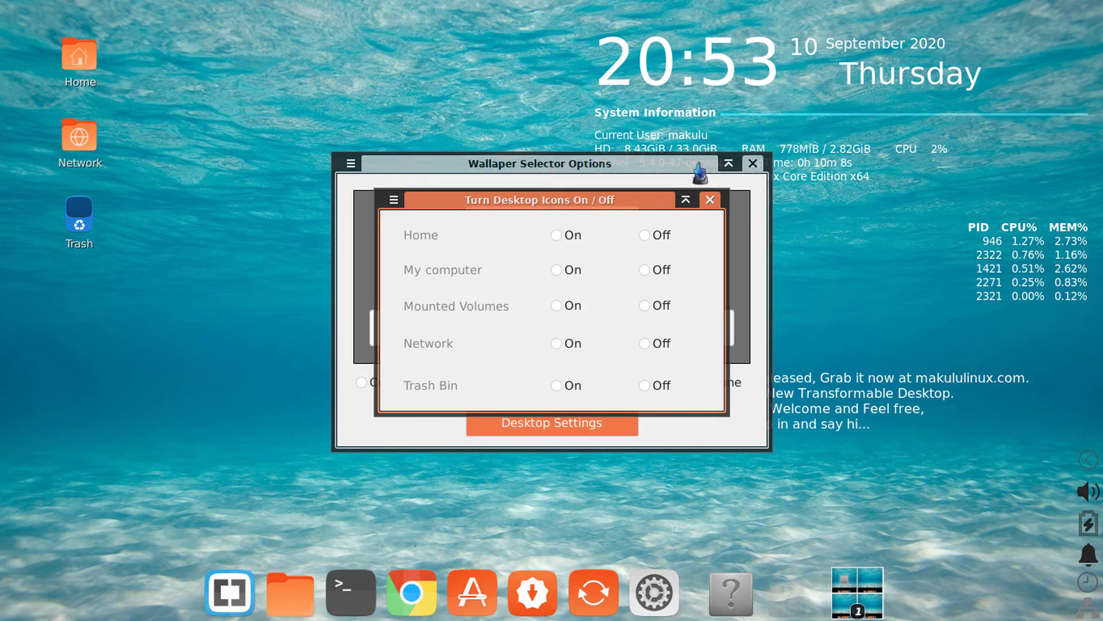
click(577, 305)
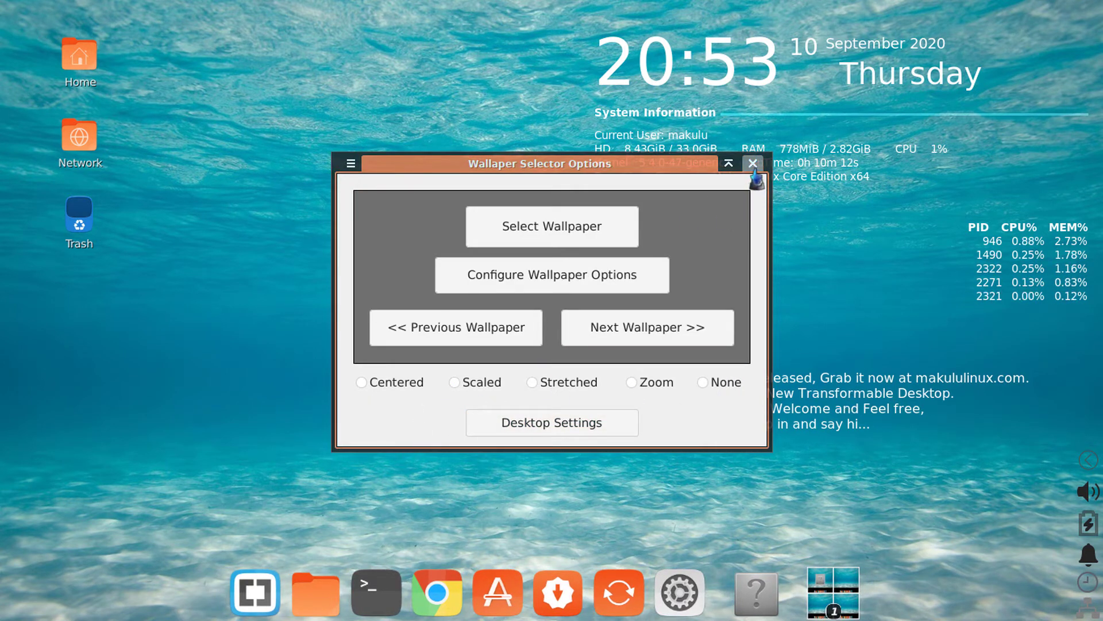
click(753, 165)
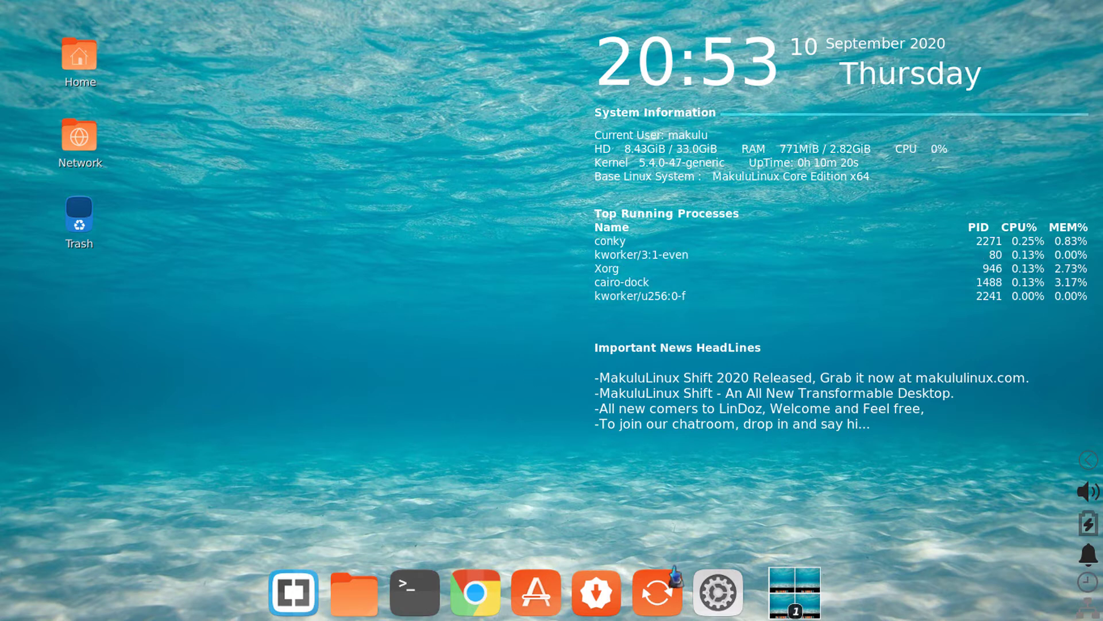
- Enable the 3D desktop effects through the desktop's theme and 3D options
click(719, 592)
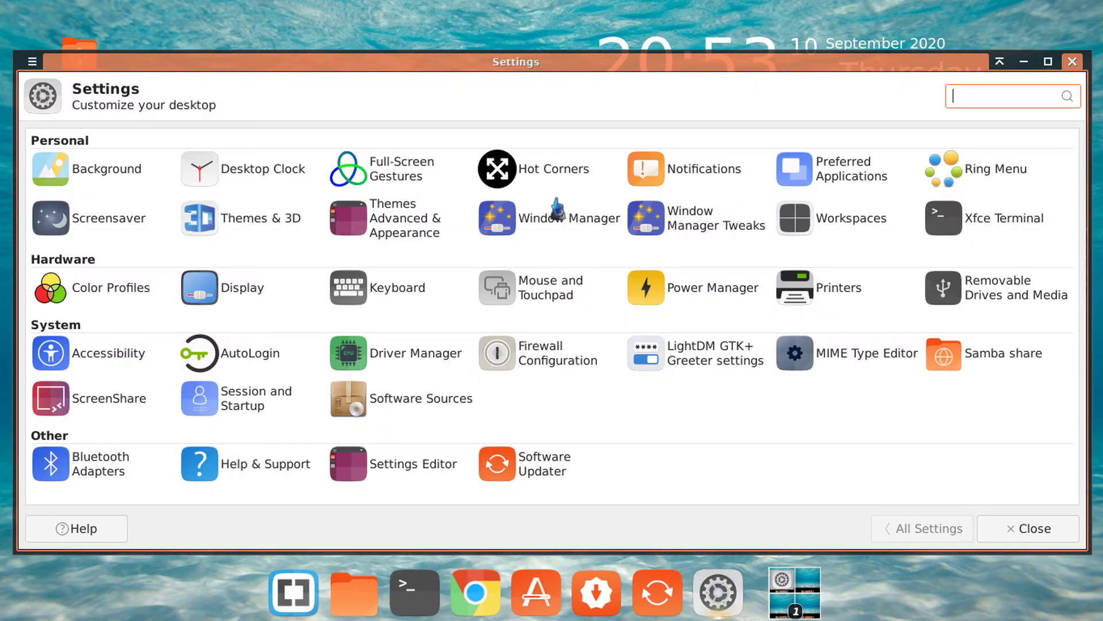
click(1072, 61)
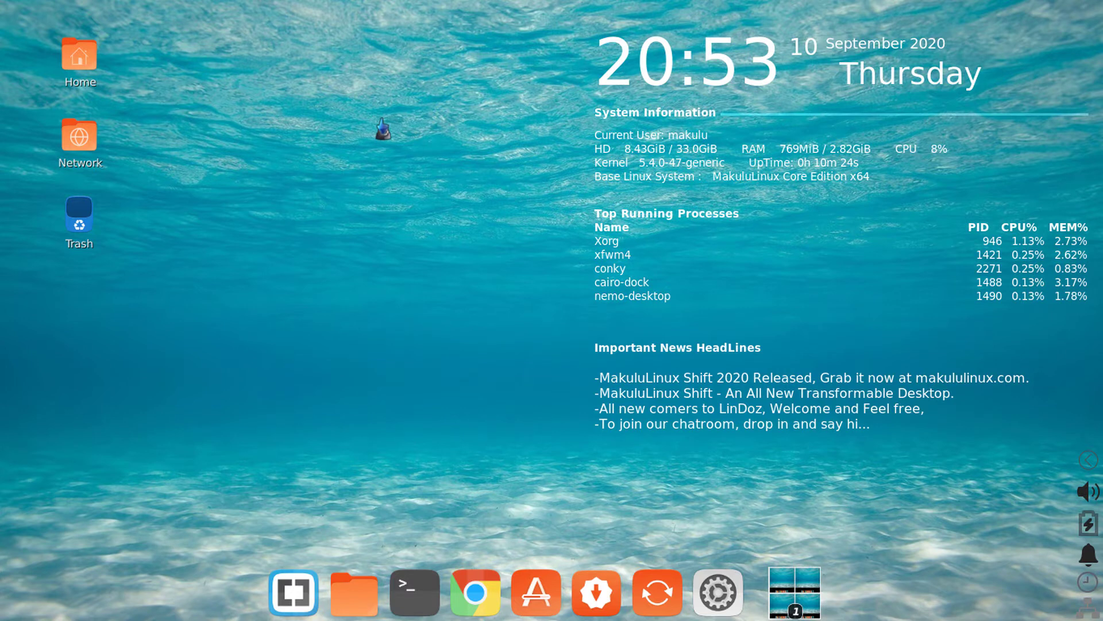
right_click(383, 118)
click(402, 316)
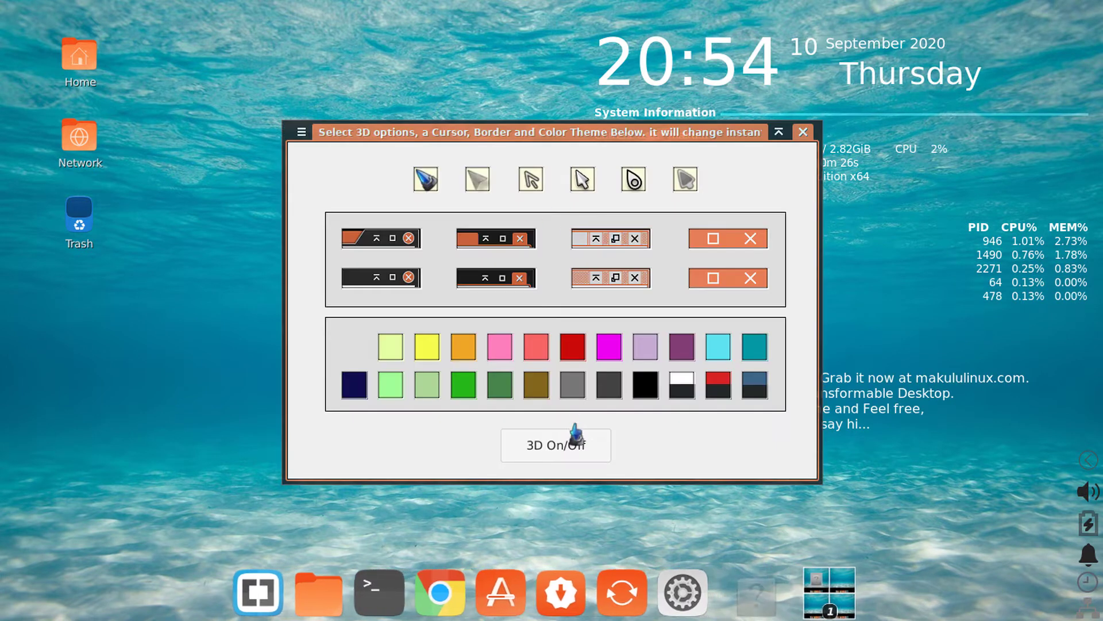
click(575, 438)
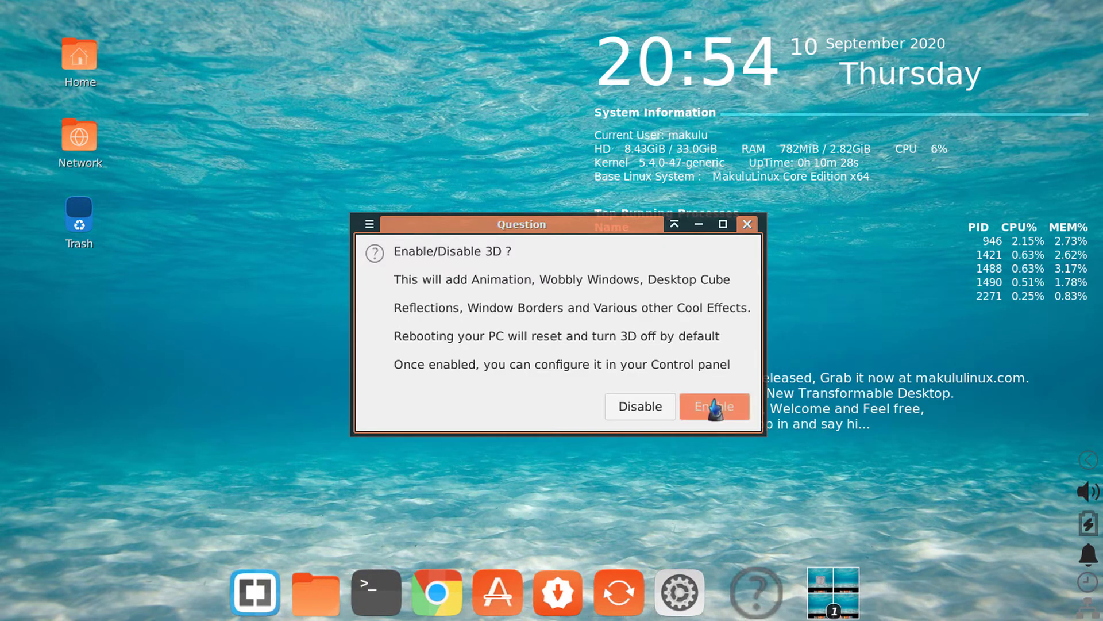
click(715, 407)
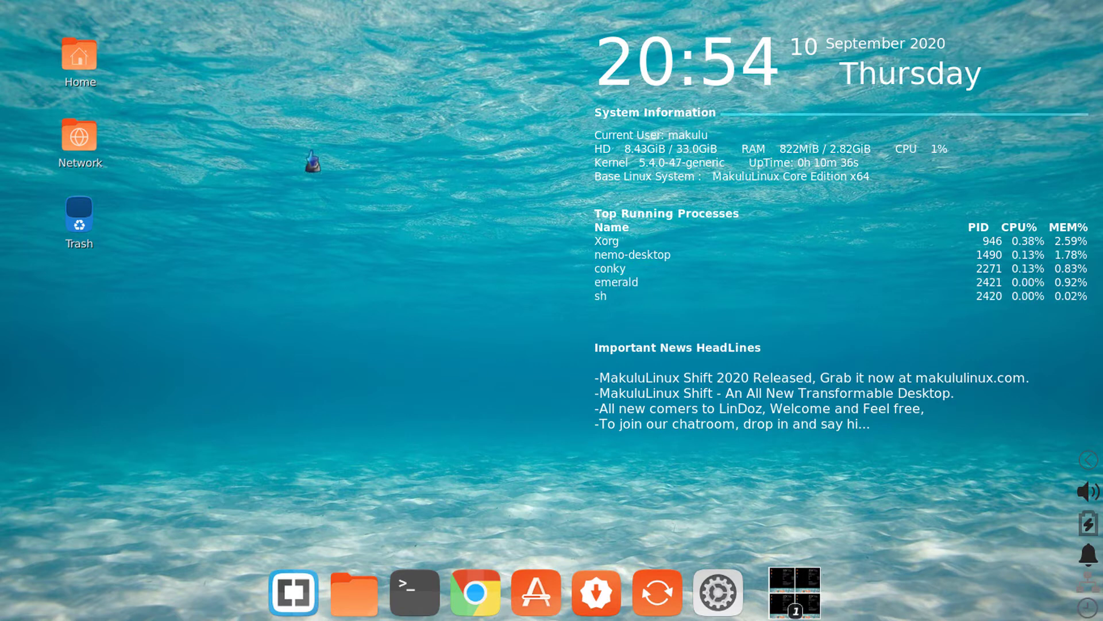
- Open a terminal on workspace 1, maximize its window and restore it to its smaller size
click(414, 592)
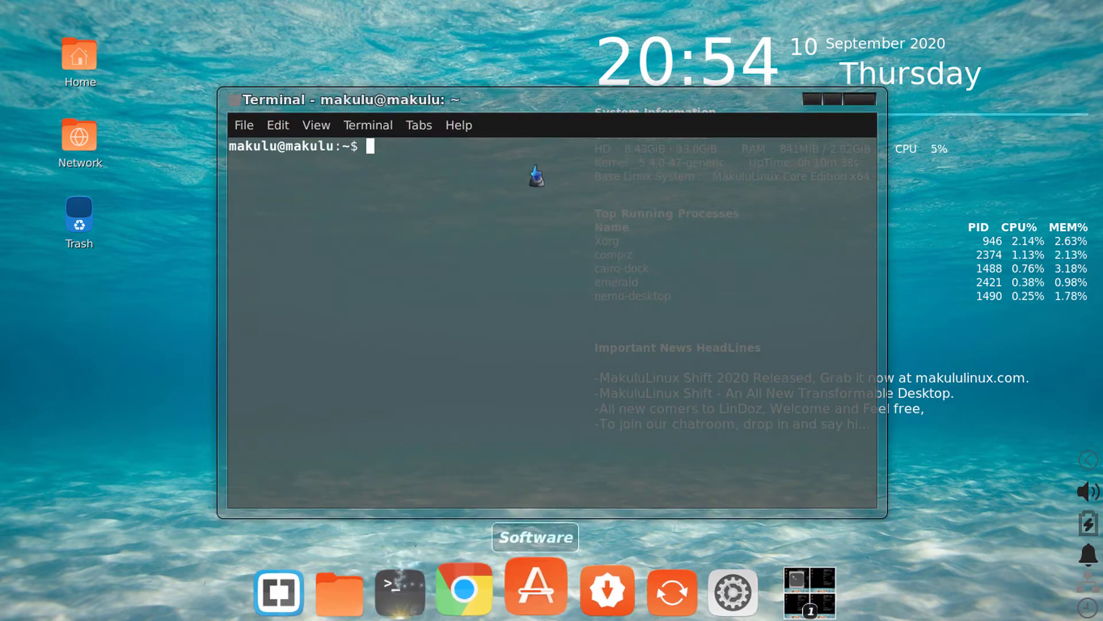
click(832, 99)
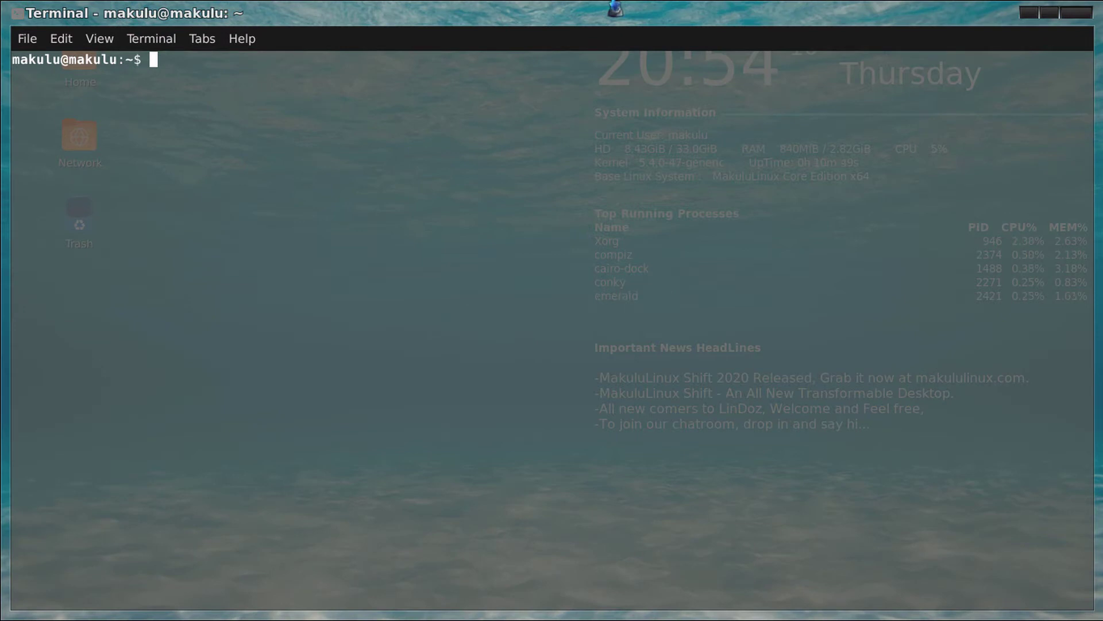
click(1058, 16)
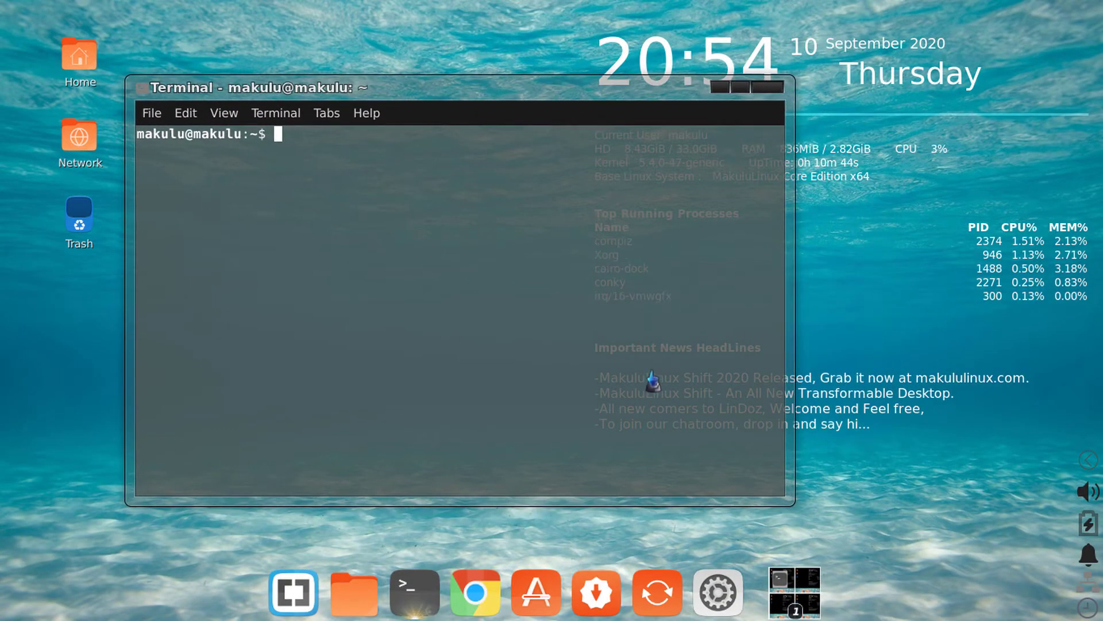
- Open the Home folder in a restored-size window on workspace 2 and the Settings Manager on workspace 3
click(813, 568)
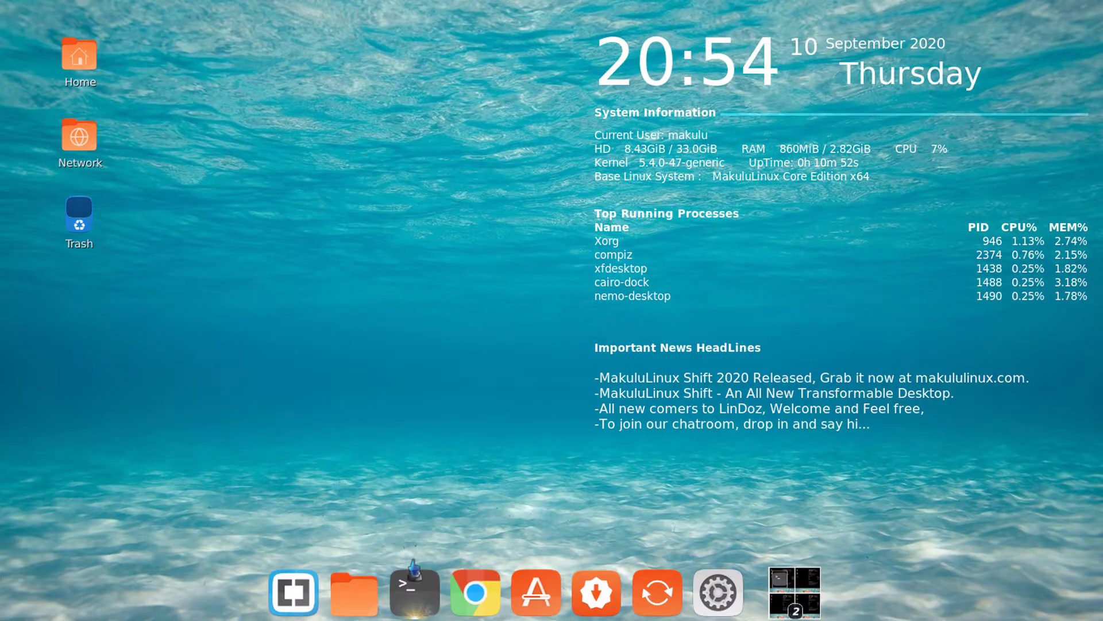
click(361, 581)
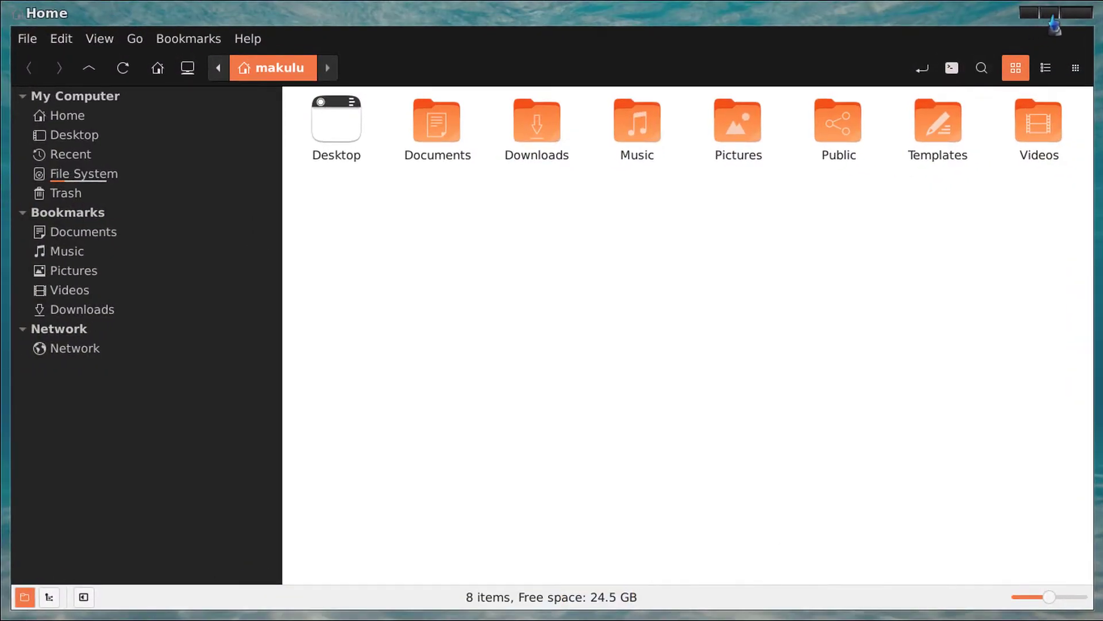
click(1049, 14)
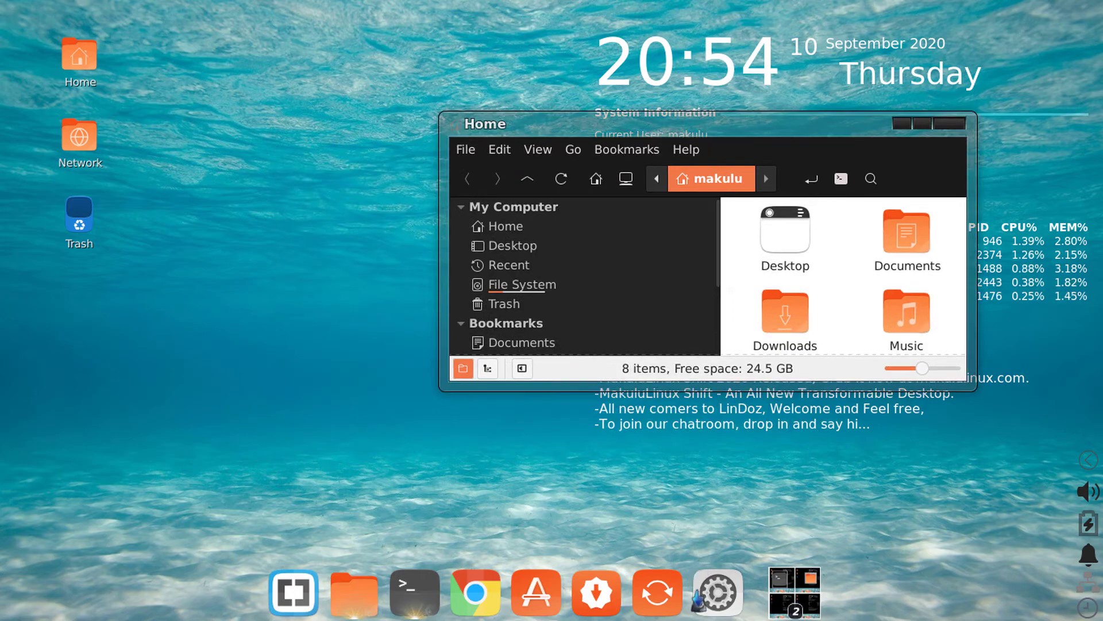
click(774, 601)
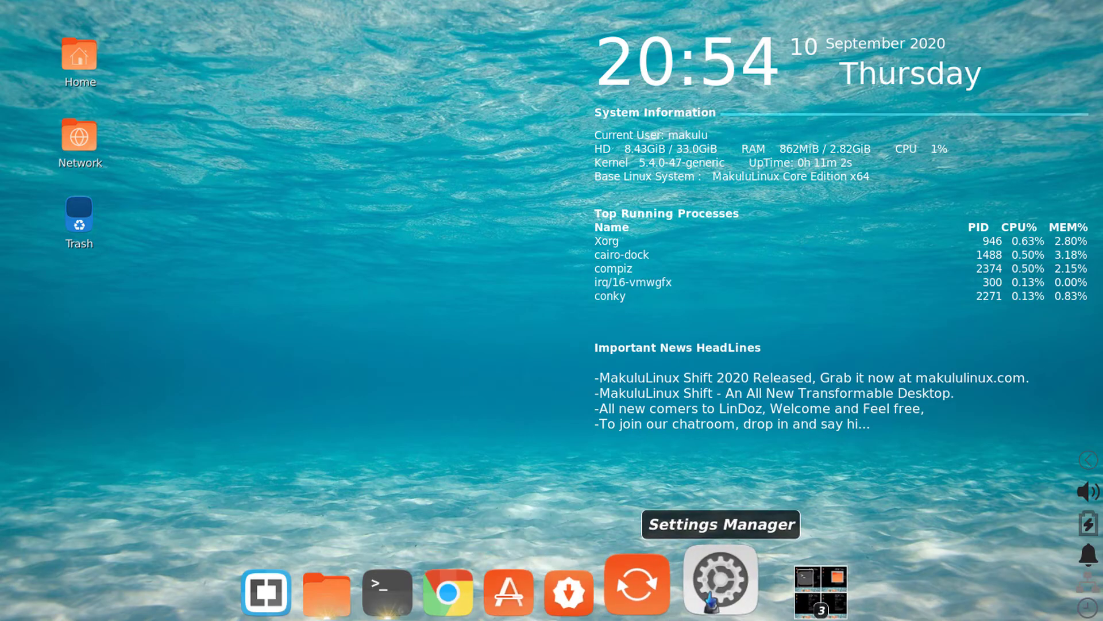
click(711, 600)
- Rotate the desktop cube through the first three workspaces and open the Home folder on workspace 4
click(784, 590)
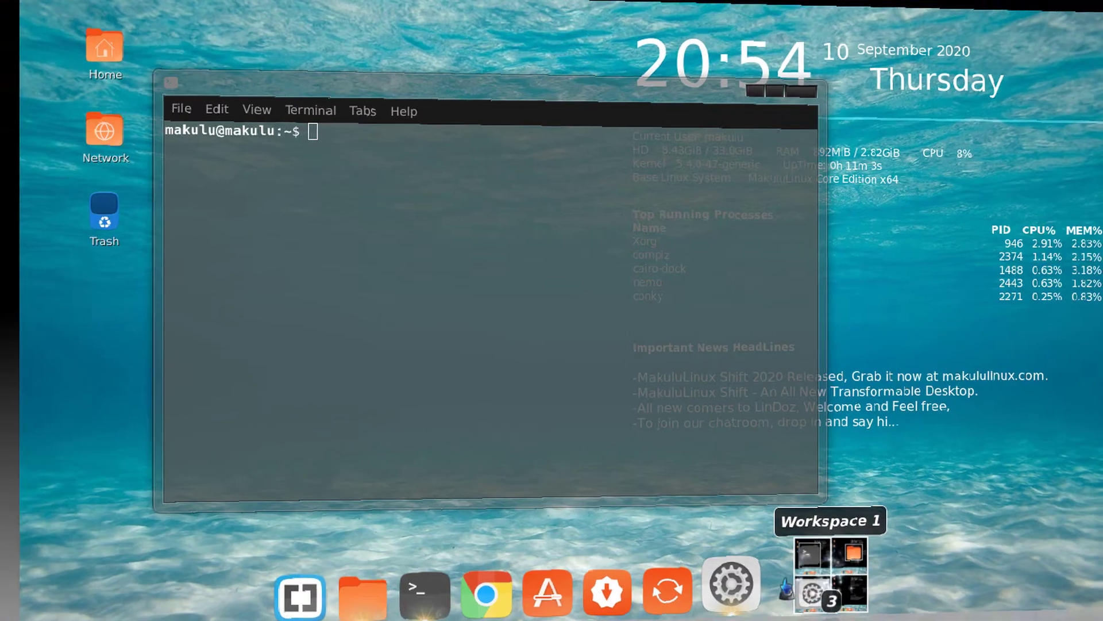
click(808, 559)
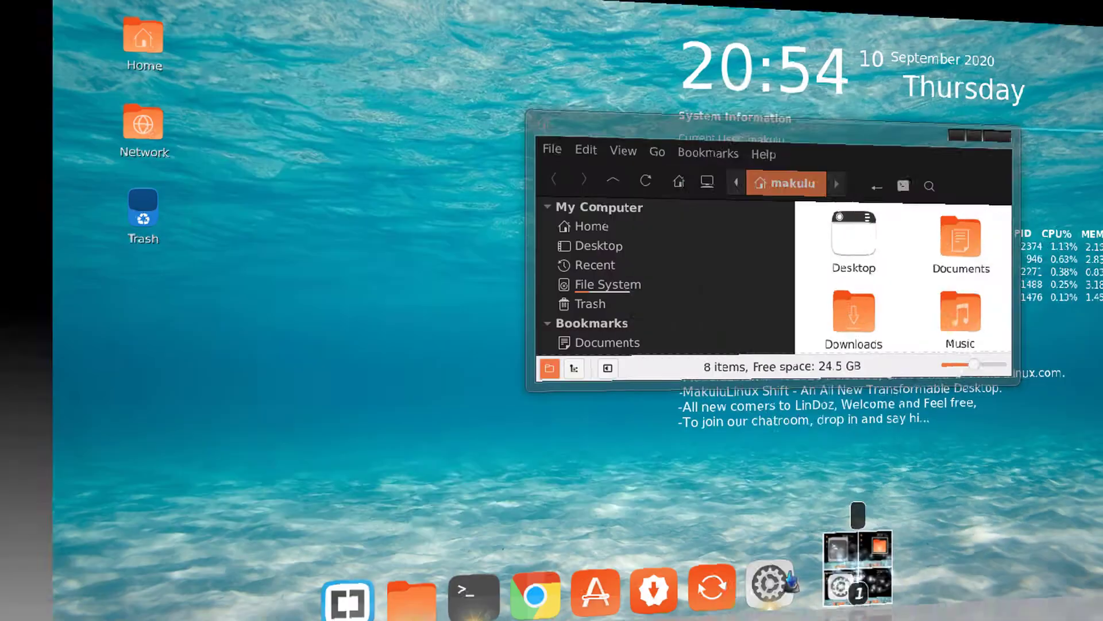
click(768, 598)
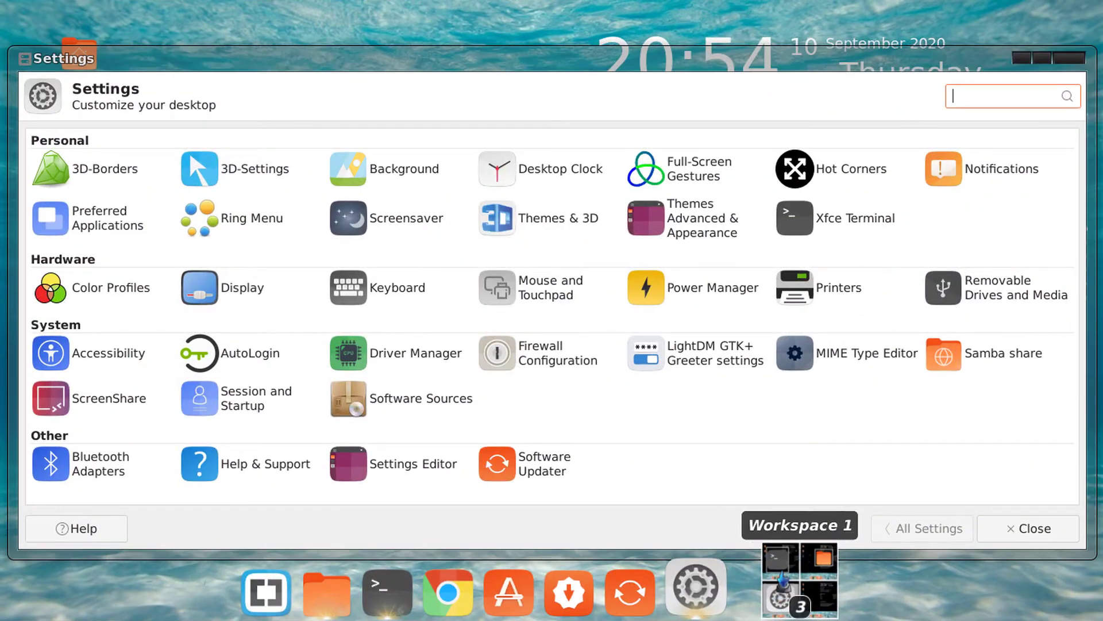
key(ctrl+alt+Right)
click(816, 600)
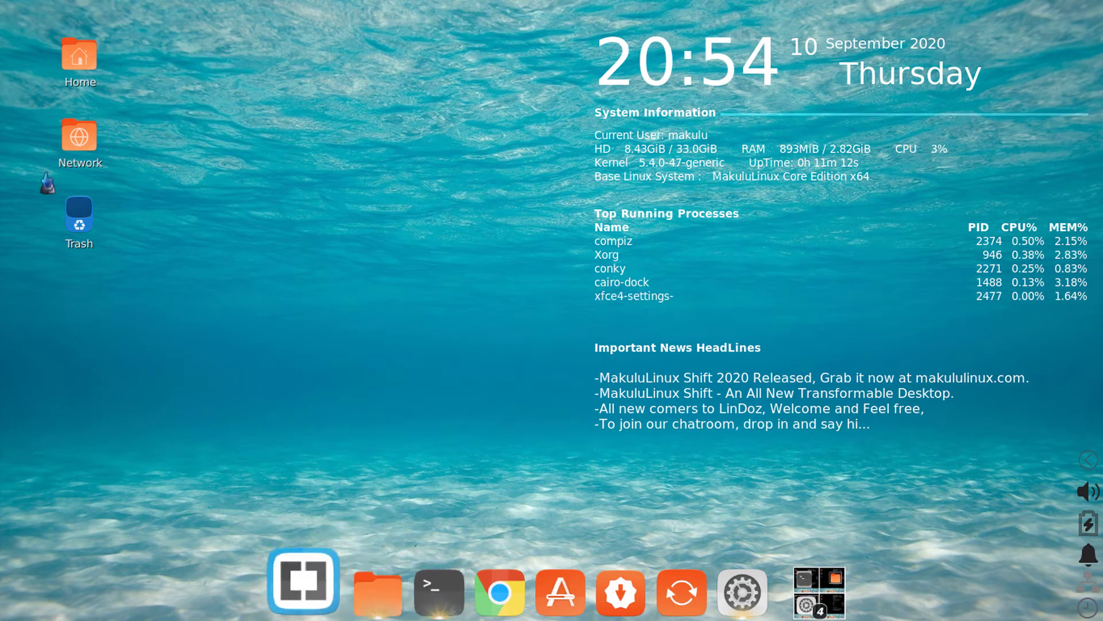
double_click(80, 64)
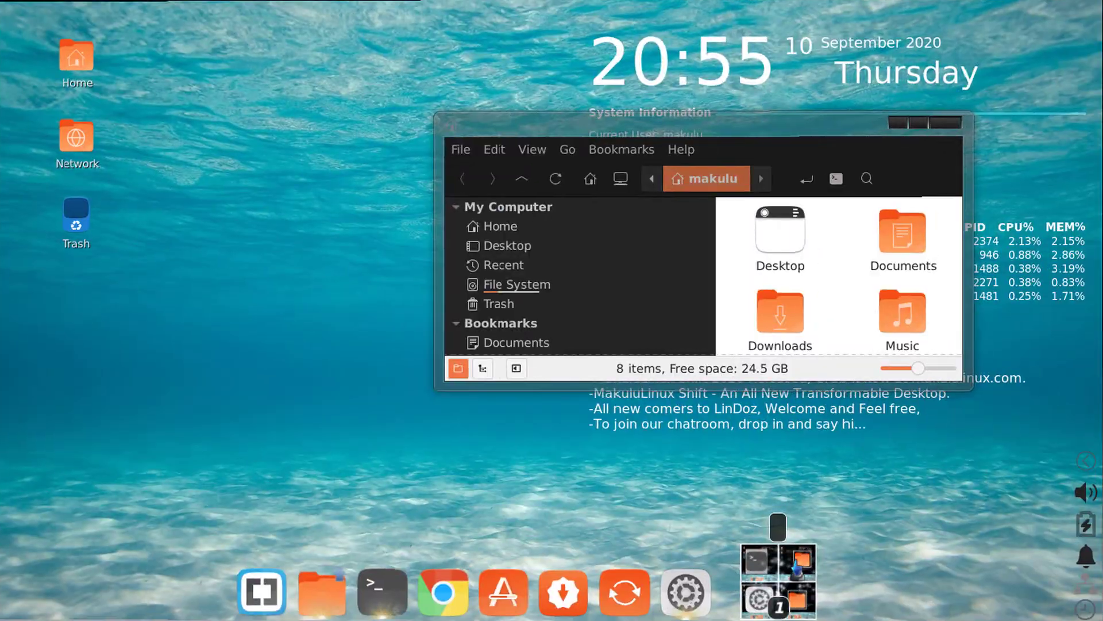
- Rotate through the workspaces to workspace 2, move the Home window over the desktop icons, and maximize and restore it
key(ctrl+alt+Right)
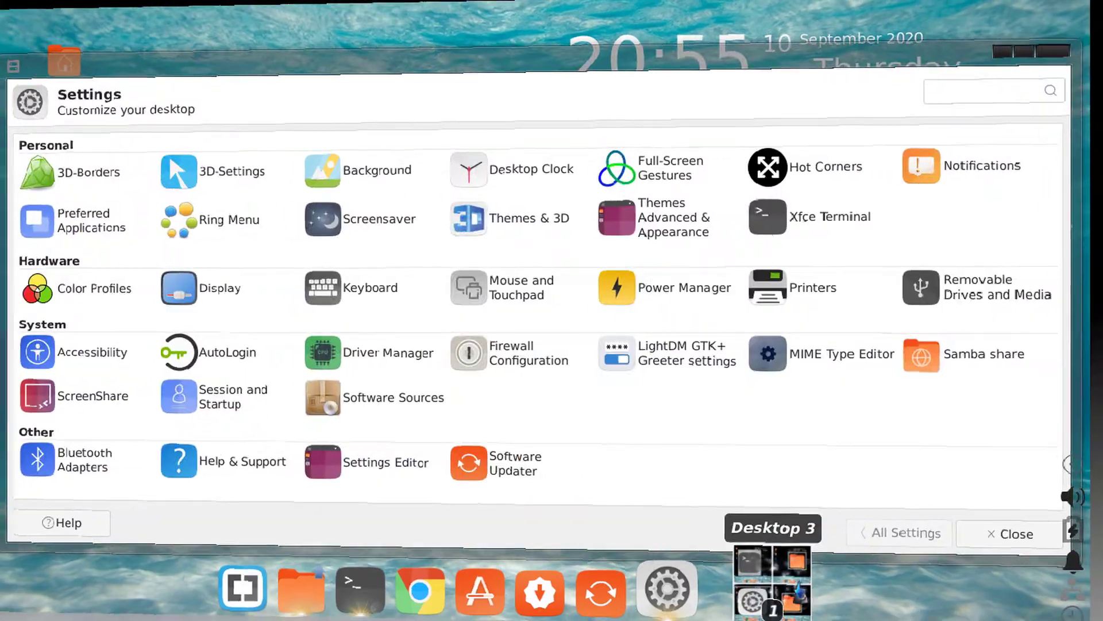
key(ctrl+alt+Right)
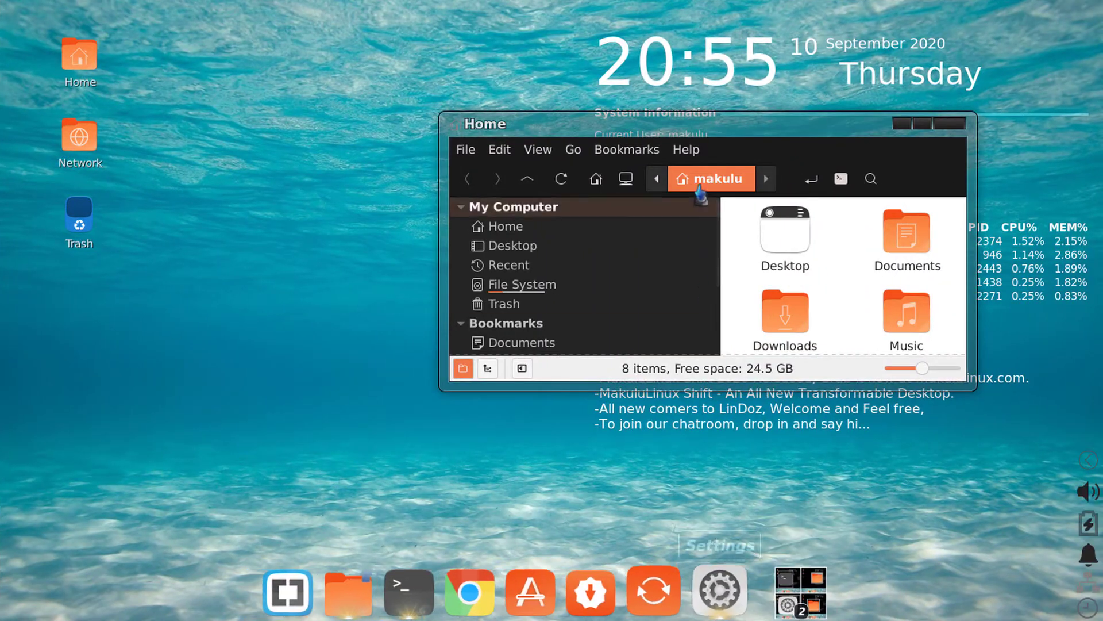
drag(666, 132, 313, 109)
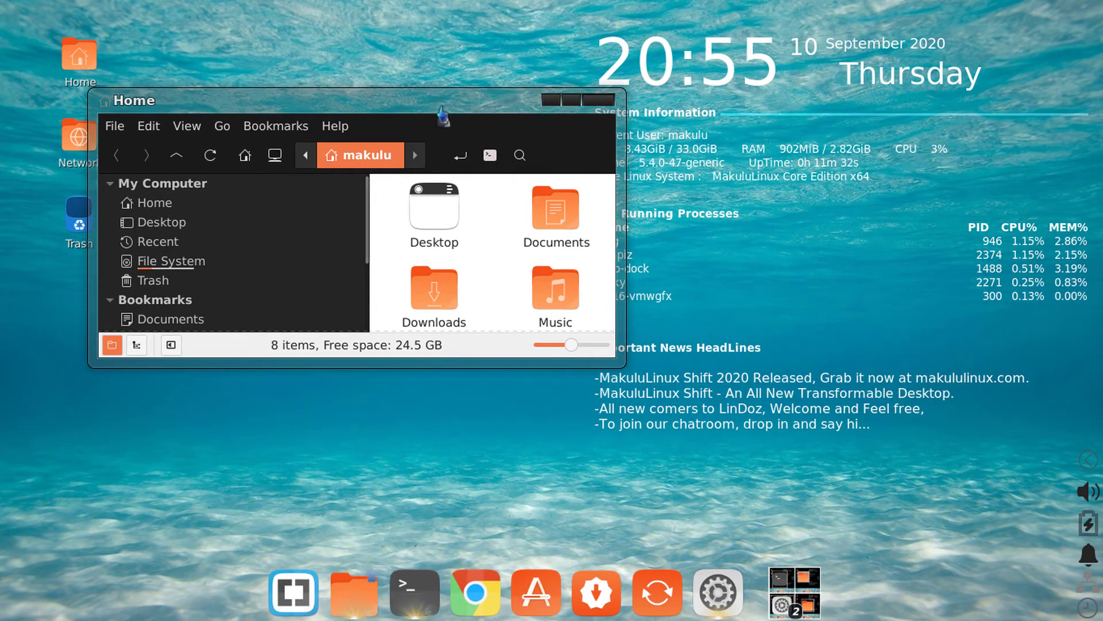
click(571, 99)
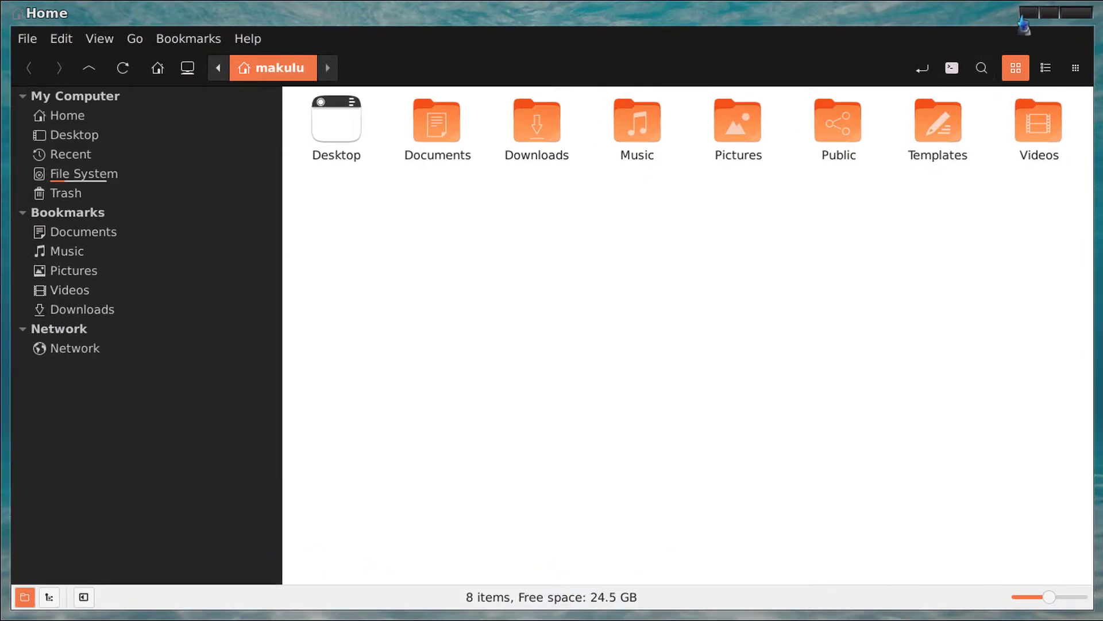
click(1058, 29)
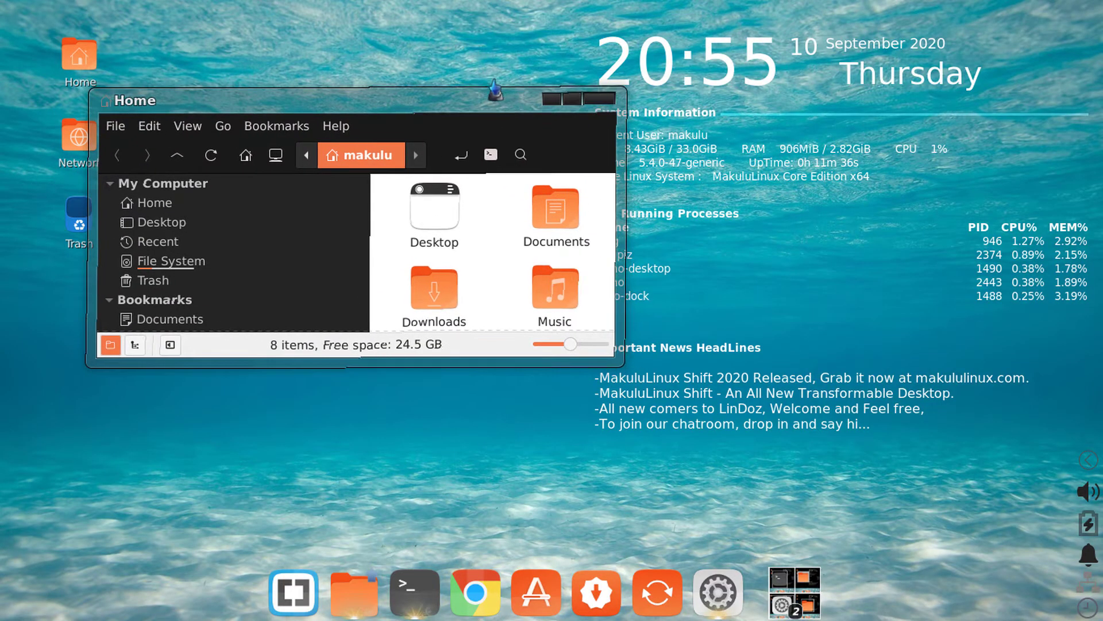
- Maximize the Home window, view the file manager's About information and close it
key(super+Up)
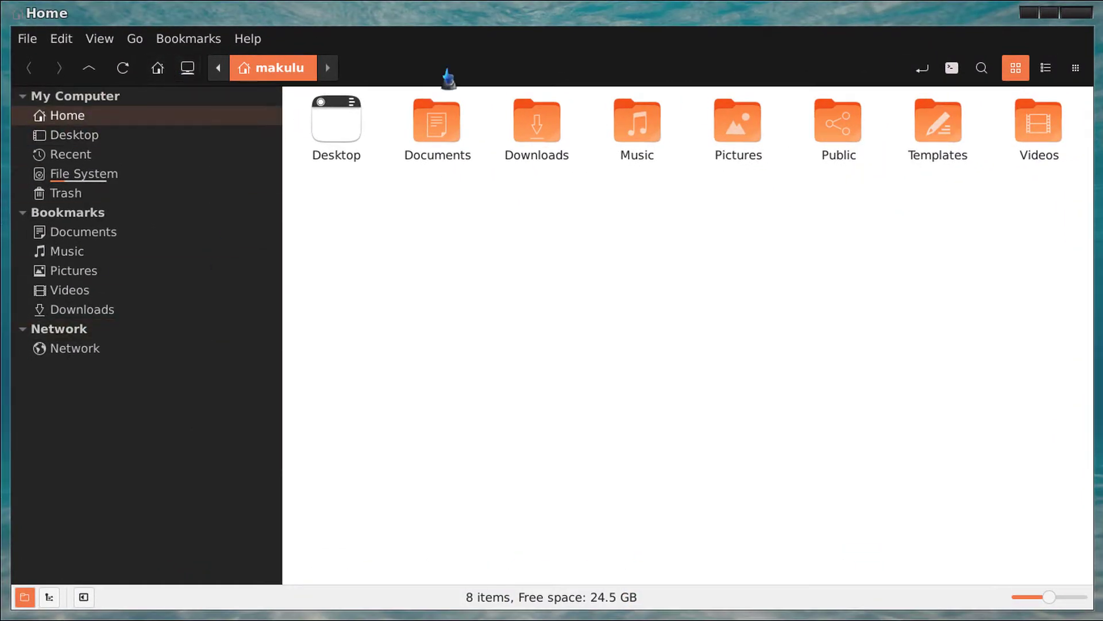
click(247, 38)
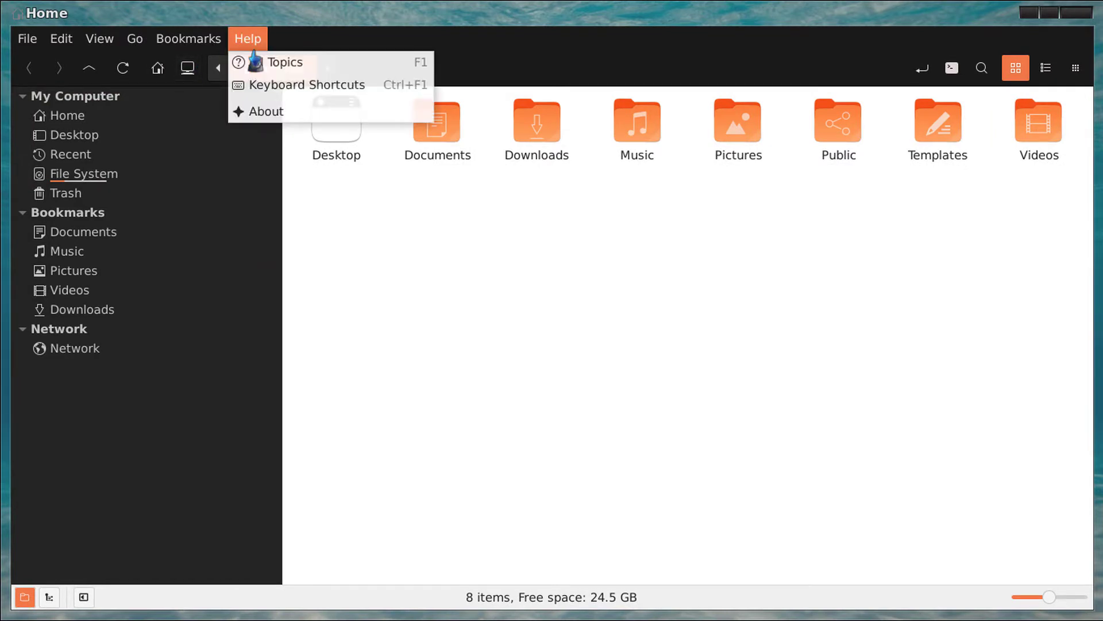
click(229, 110)
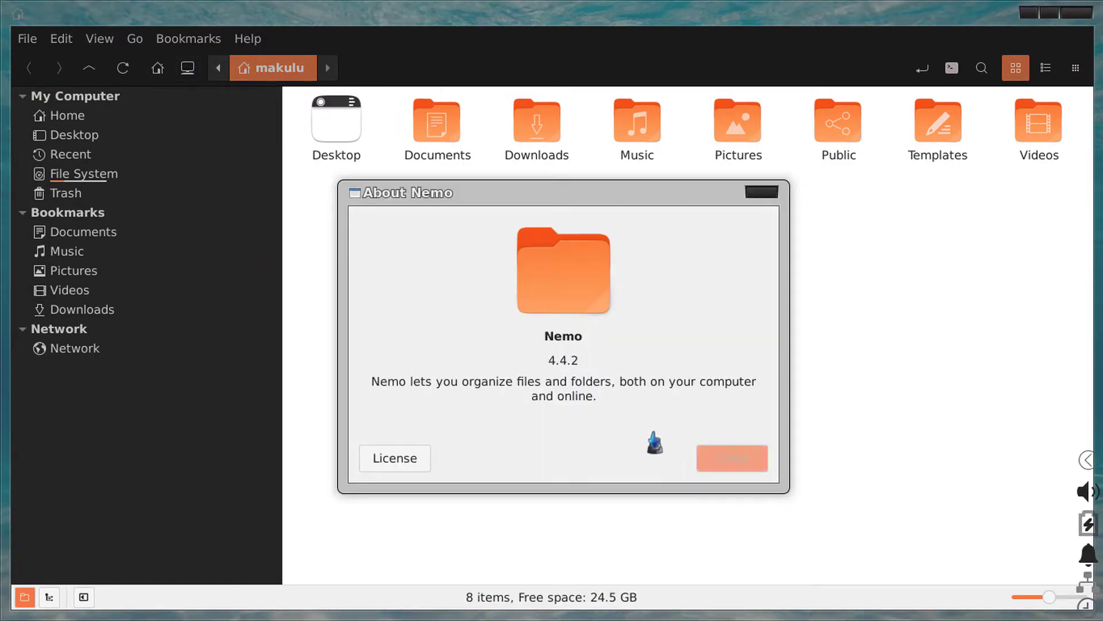
click(731, 462)
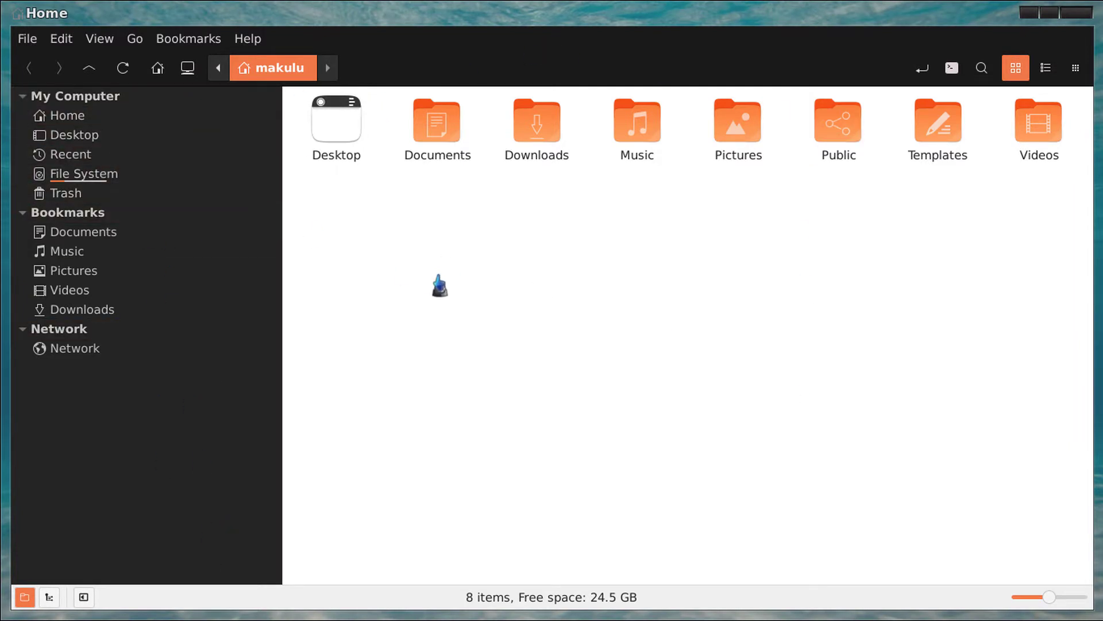
- Alternate the Home window between restored and maximized size to demonstrate the 3D window animation, leaving it restored
click(1052, 23)
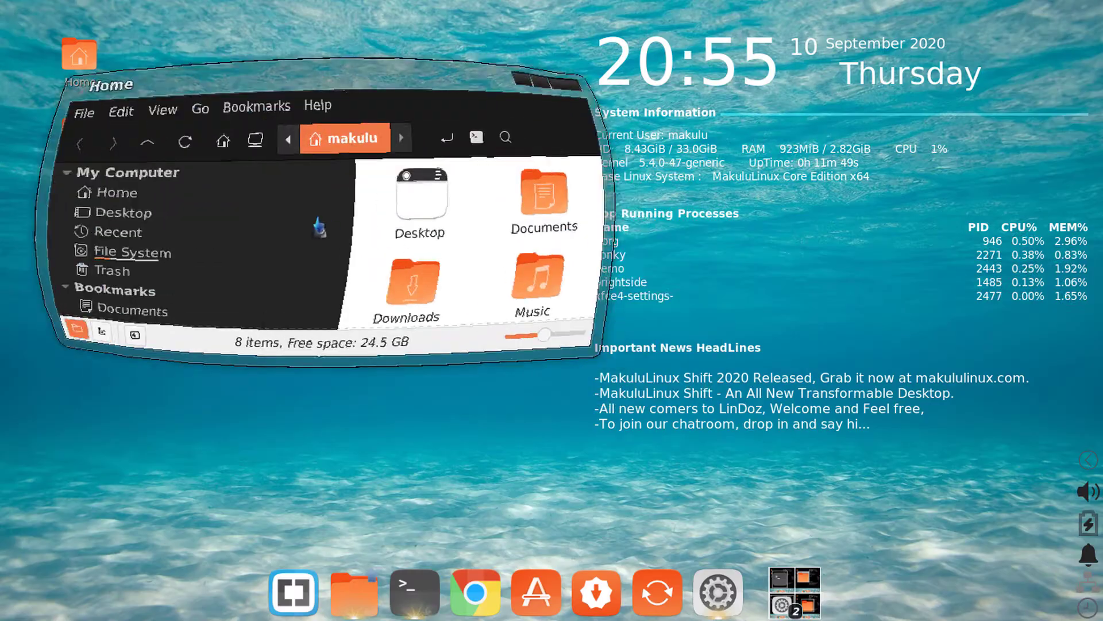
key(super+Up)
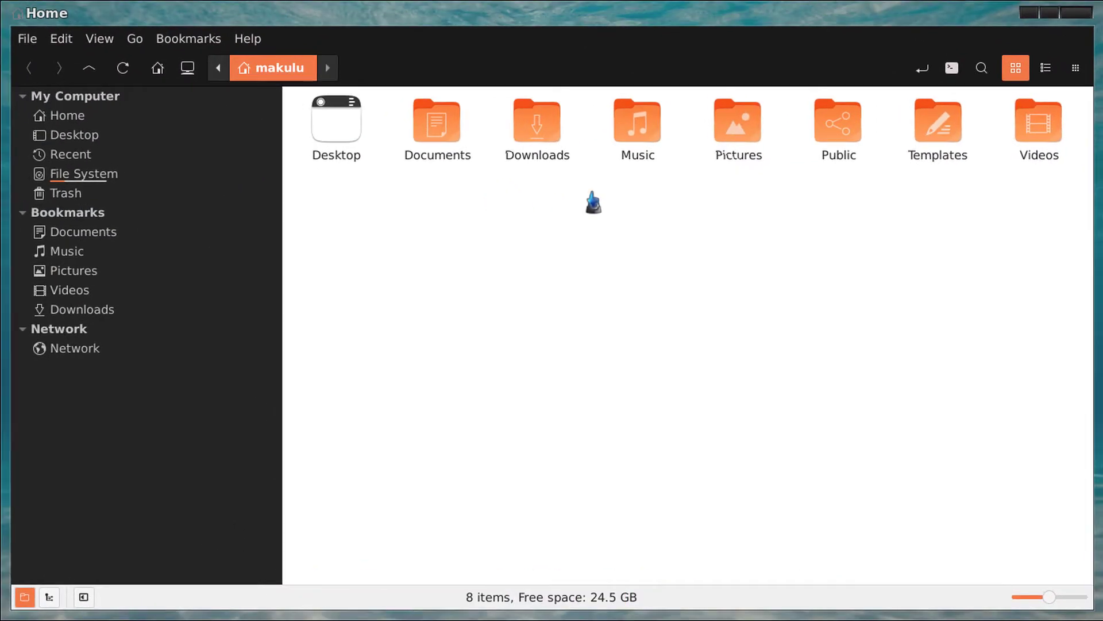
click(1046, 21)
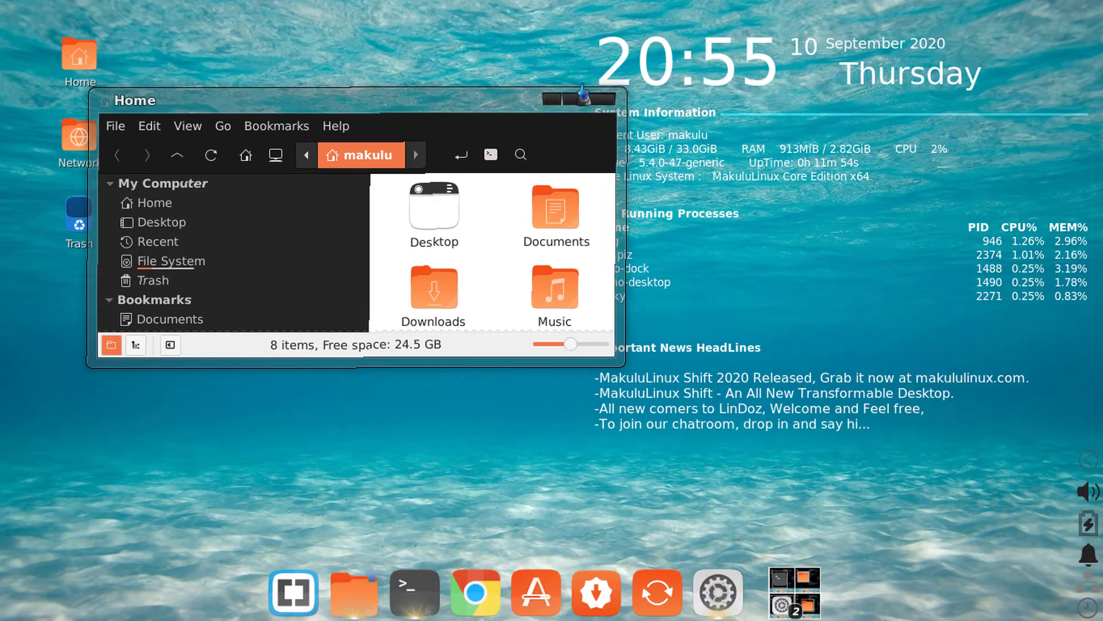
key(super+Up)
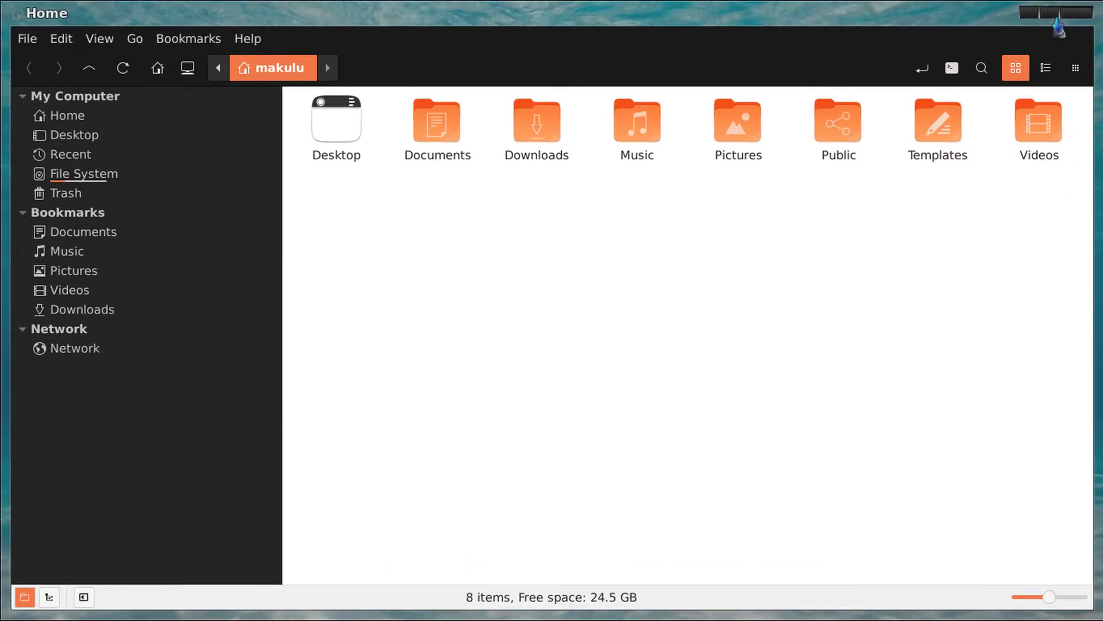
click(1050, 23)
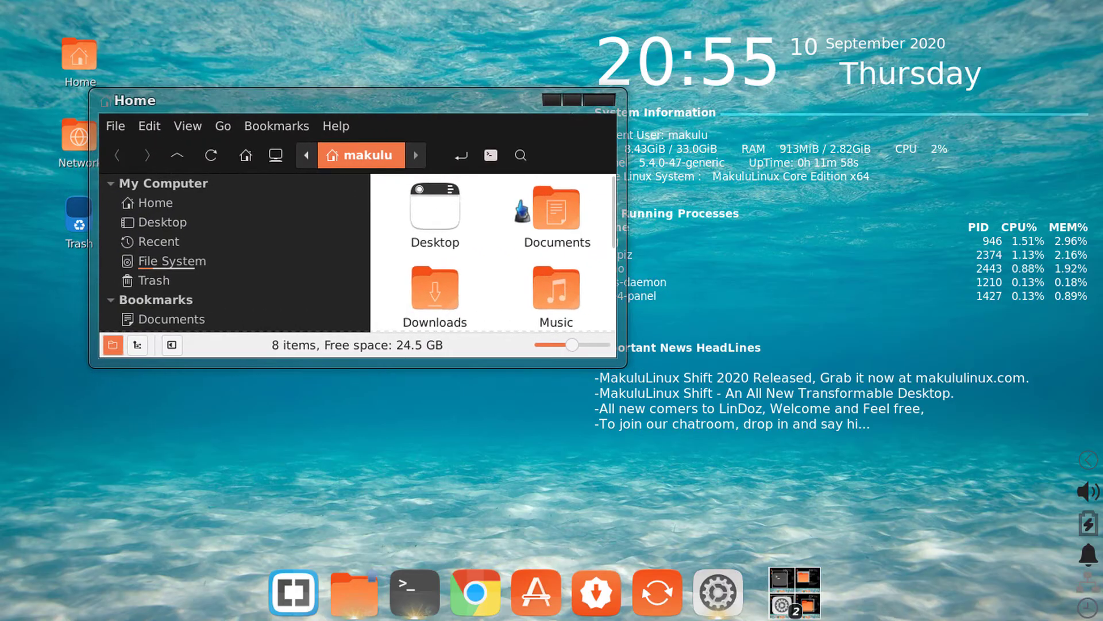
- Switch the virtual machine's display to Exclusive Mode
mouse_move(409, 2)
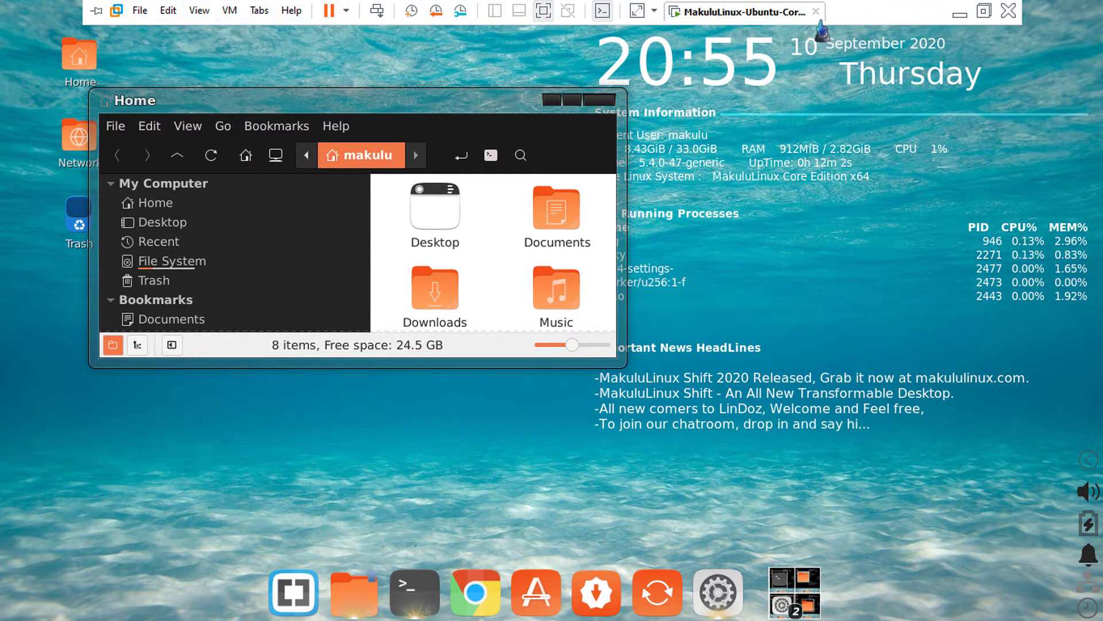
click(198, 11)
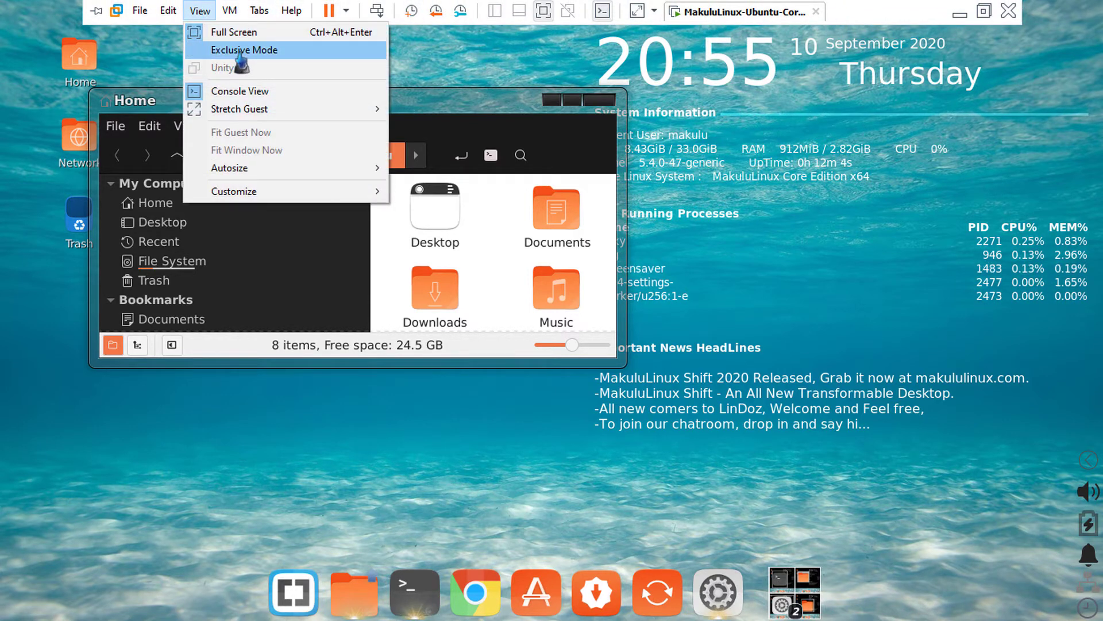
click(230, 46)
- Maximize the Home window and open the File System location in it
click(572, 100)
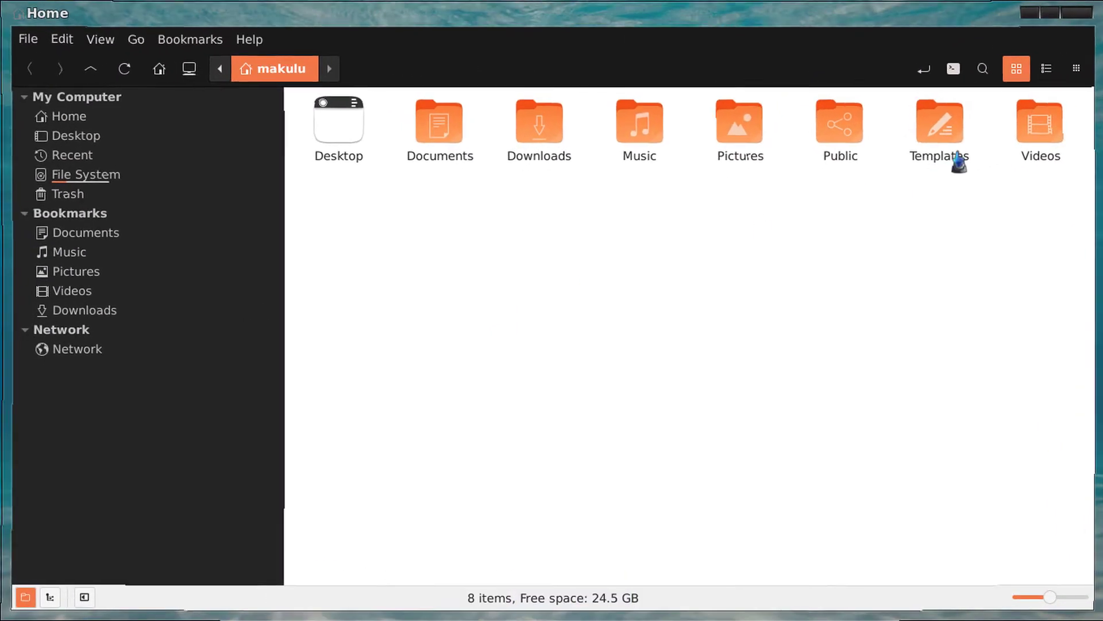
click(40, 175)
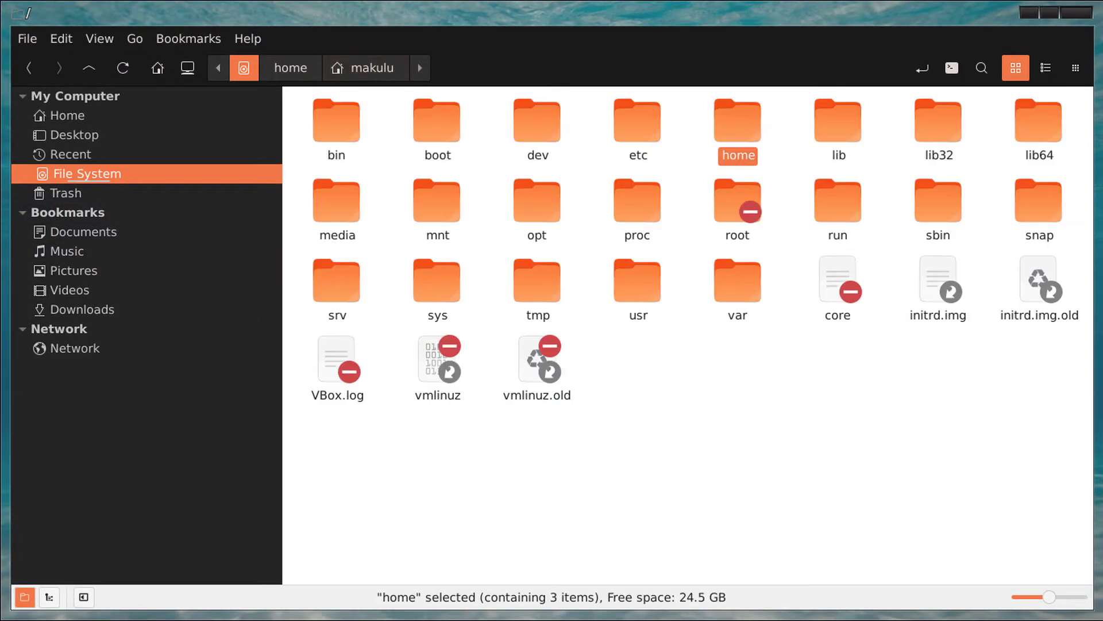
- Restore and re-maximize the File System window to show its animation, and close the window
click(1048, 12)
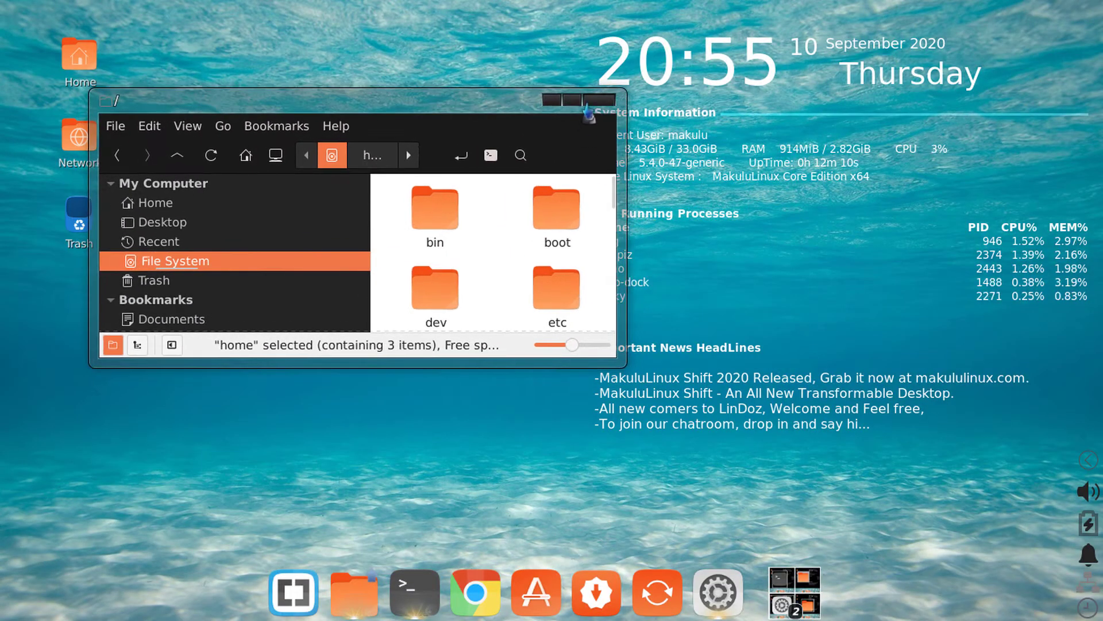
click(572, 102)
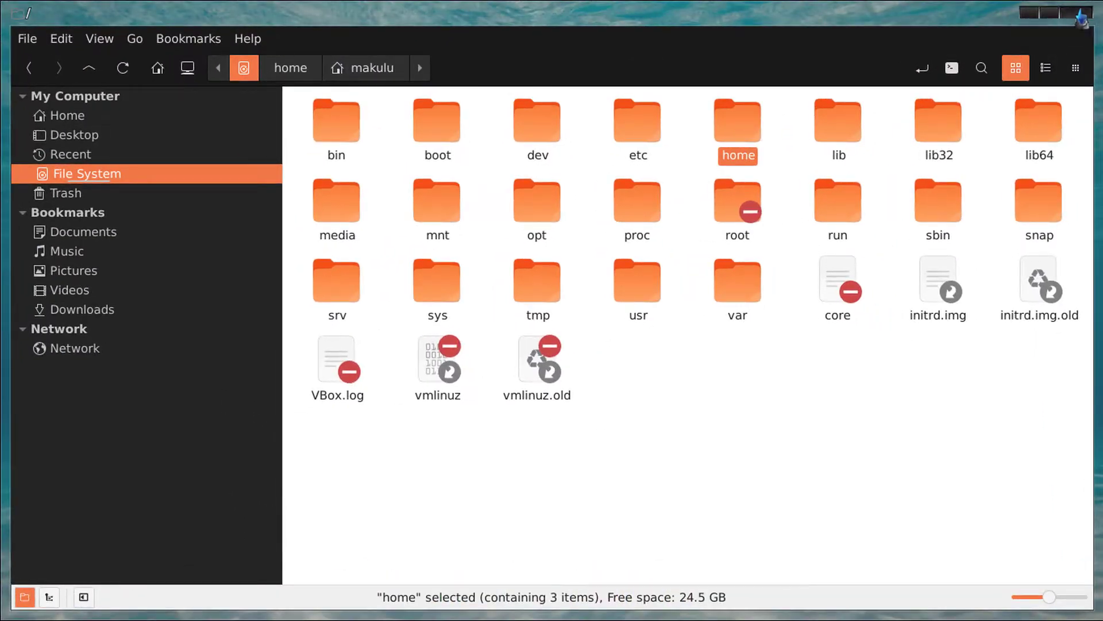
key(alt+F4)
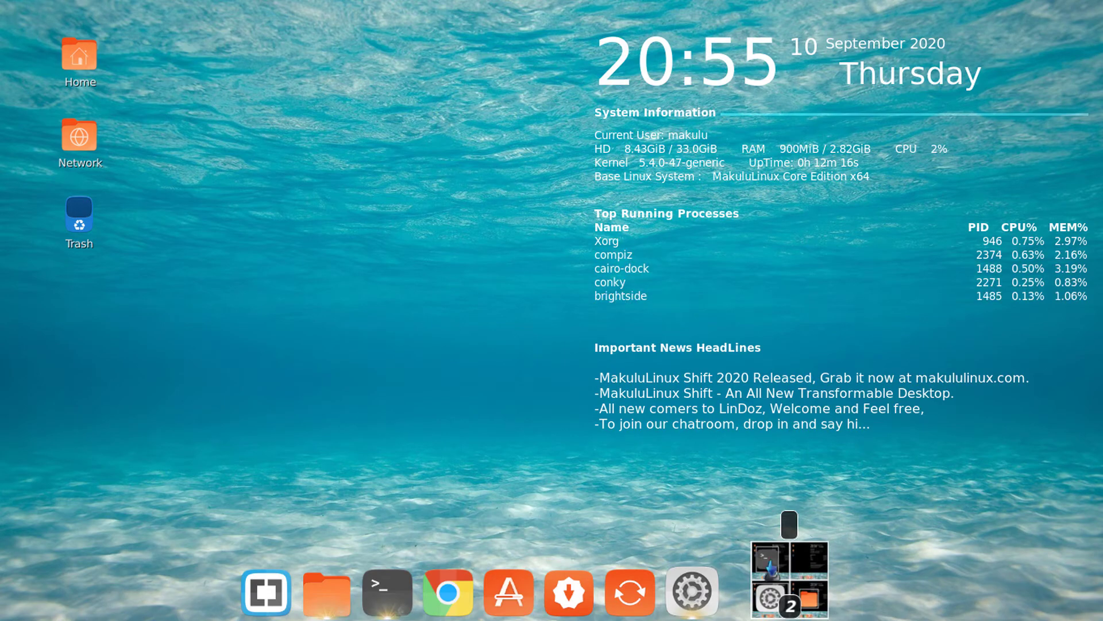
- Tour the four desktop workspaces to show the cube transitions, finishing on Workspace 1 with the Terminal window
click(774, 558)
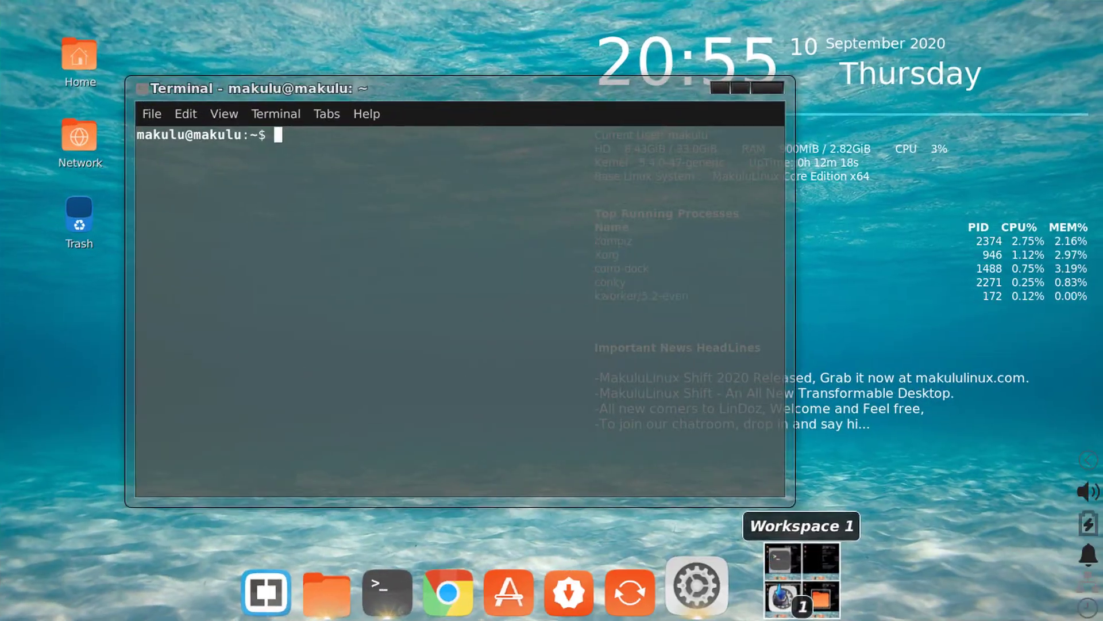
click(785, 598)
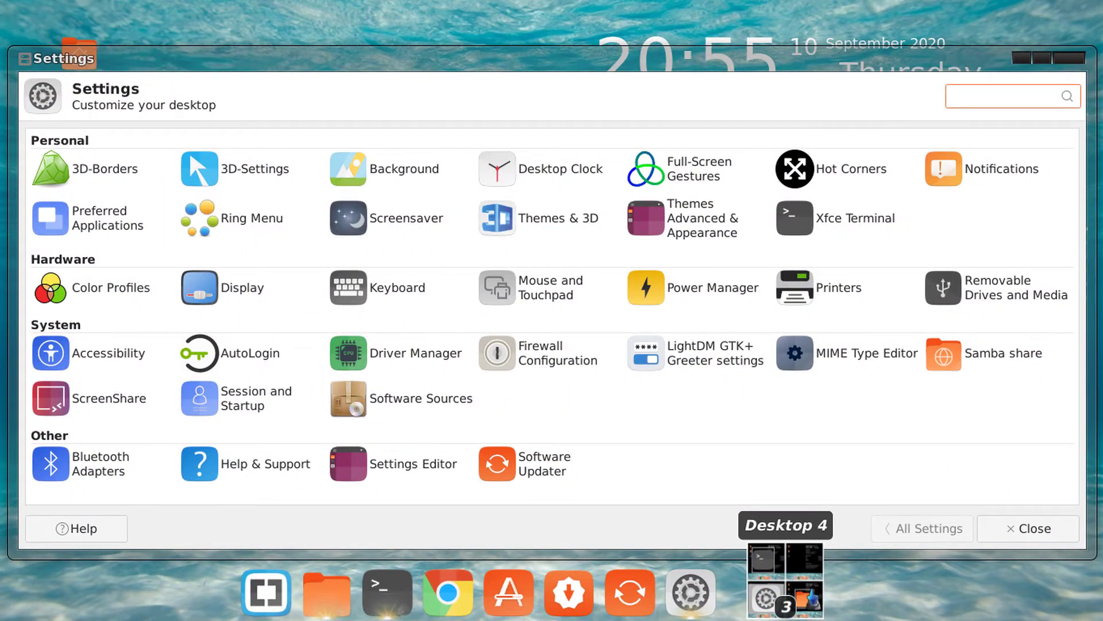
click(816, 596)
click(770, 560)
click(821, 560)
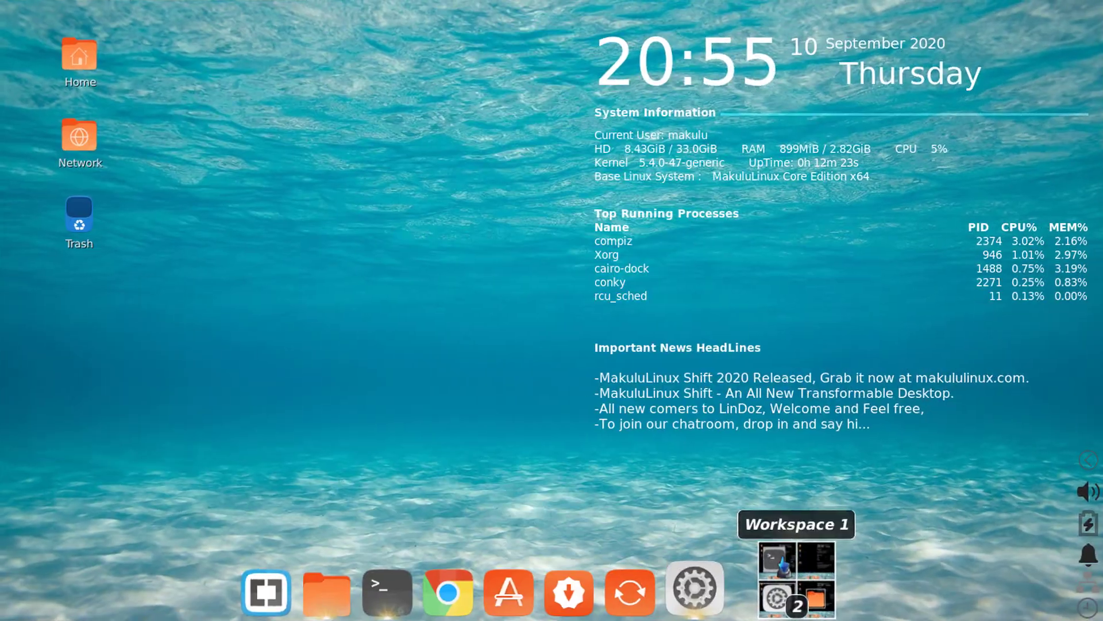
click(781, 560)
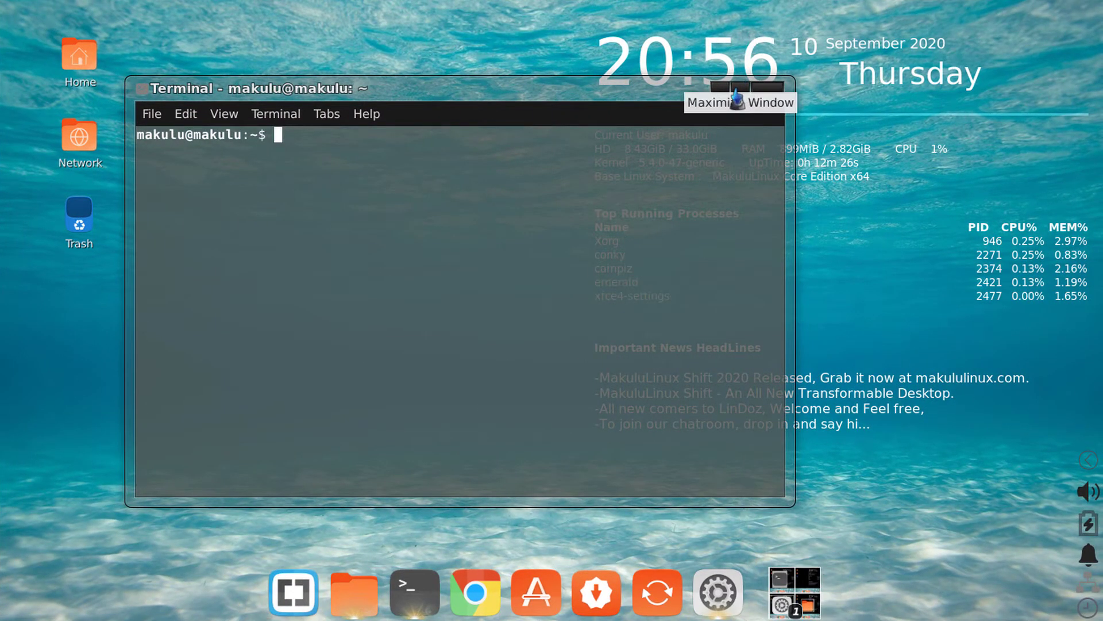
- Maximize and restore the Terminal window twice to demonstrate its window animation
click(736, 96)
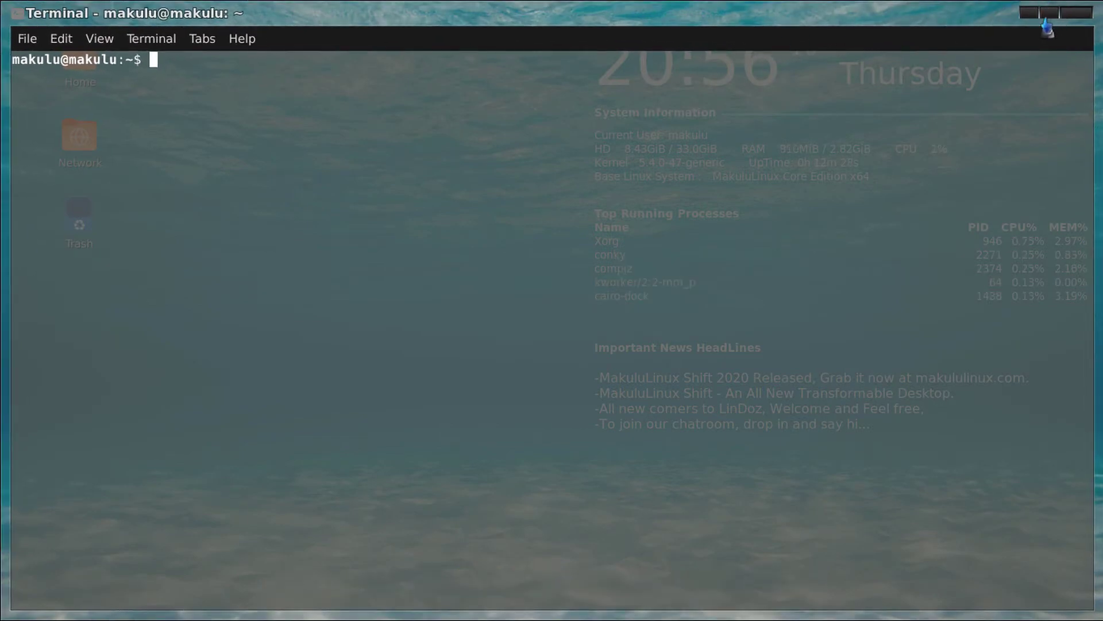
click(1047, 17)
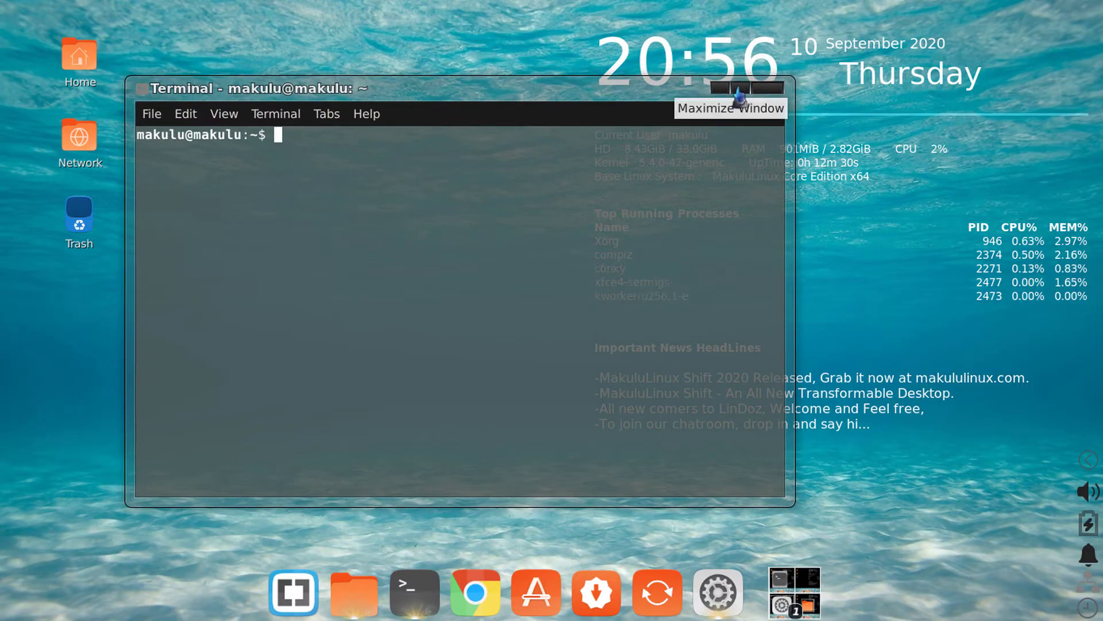
click(740, 92)
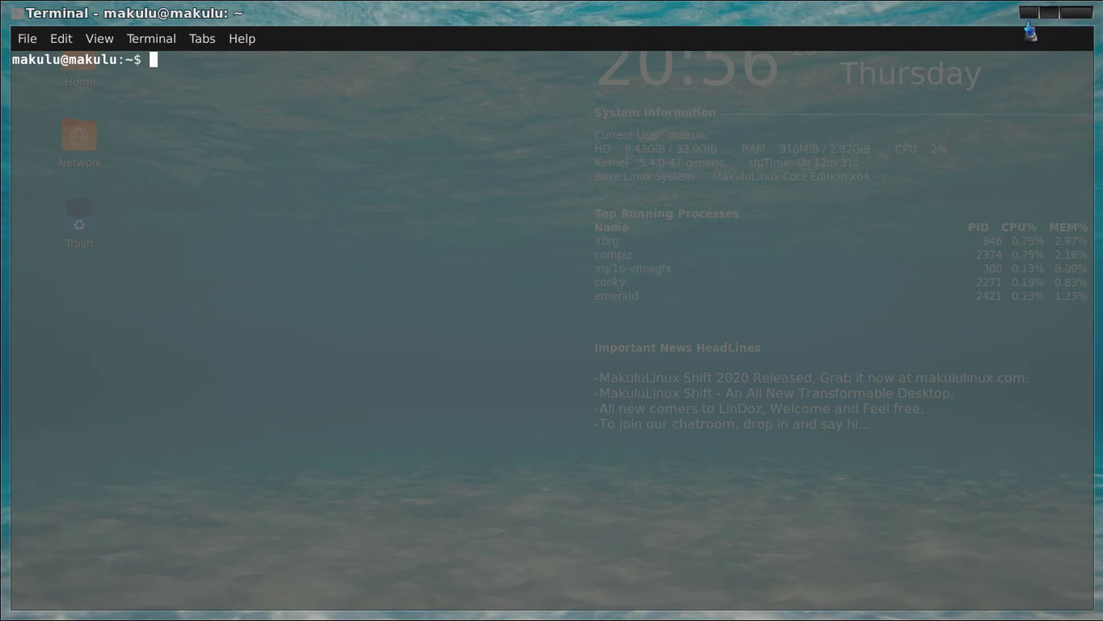
click(1045, 18)
- Move the Terminal window towards the middle of the desktop and replay its maximize and restore animation twice, leaving it restored
drag(281, 60, 504, 109)
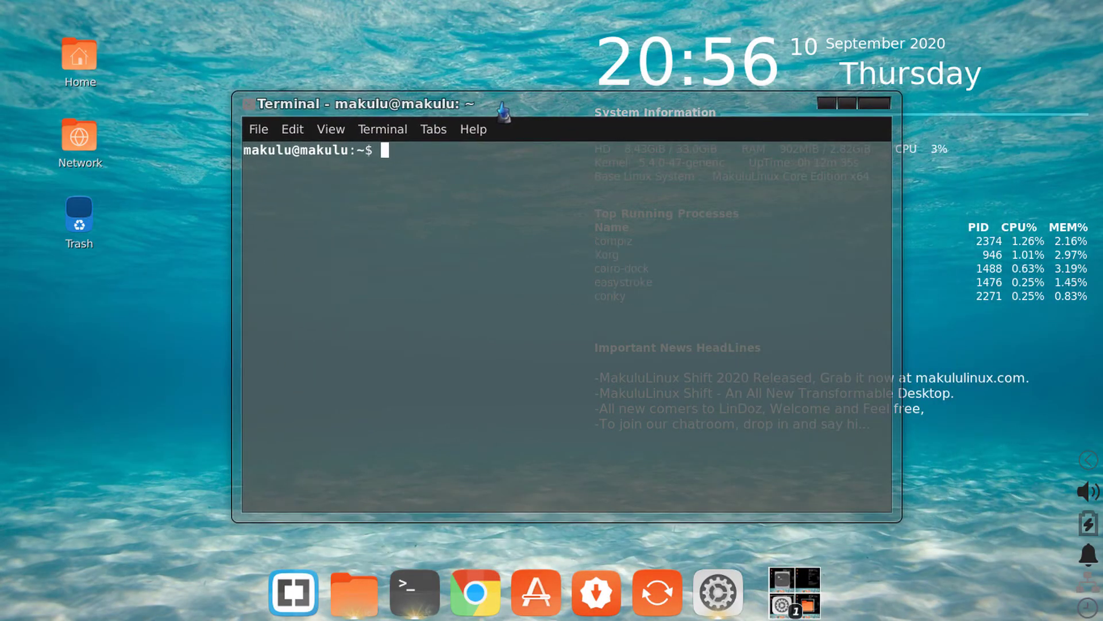
click(847, 103)
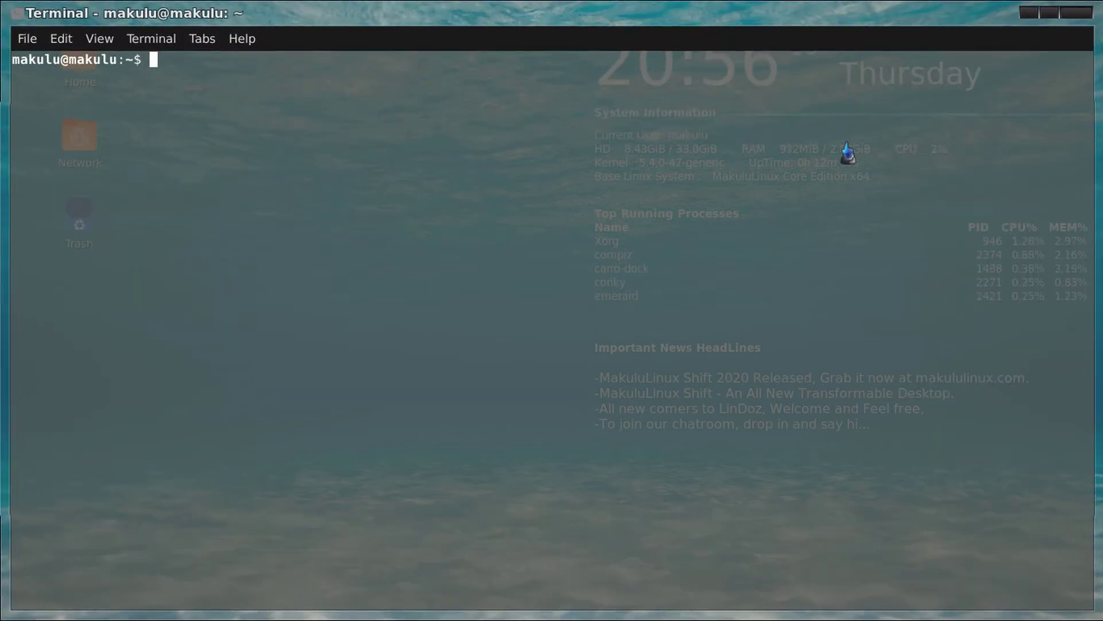
click(1050, 12)
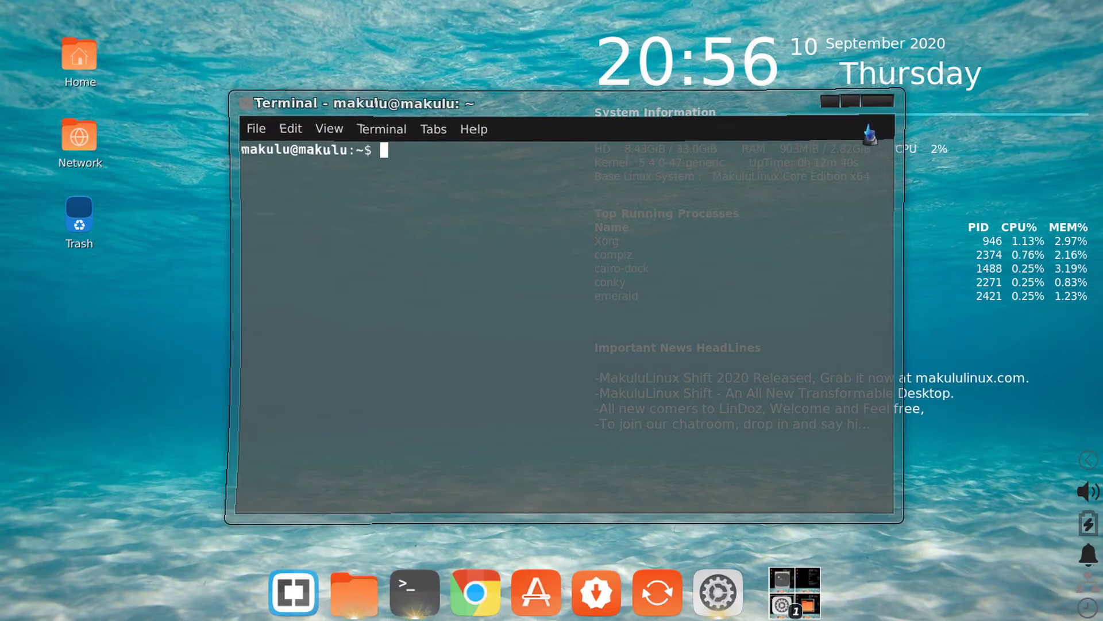
click(848, 108)
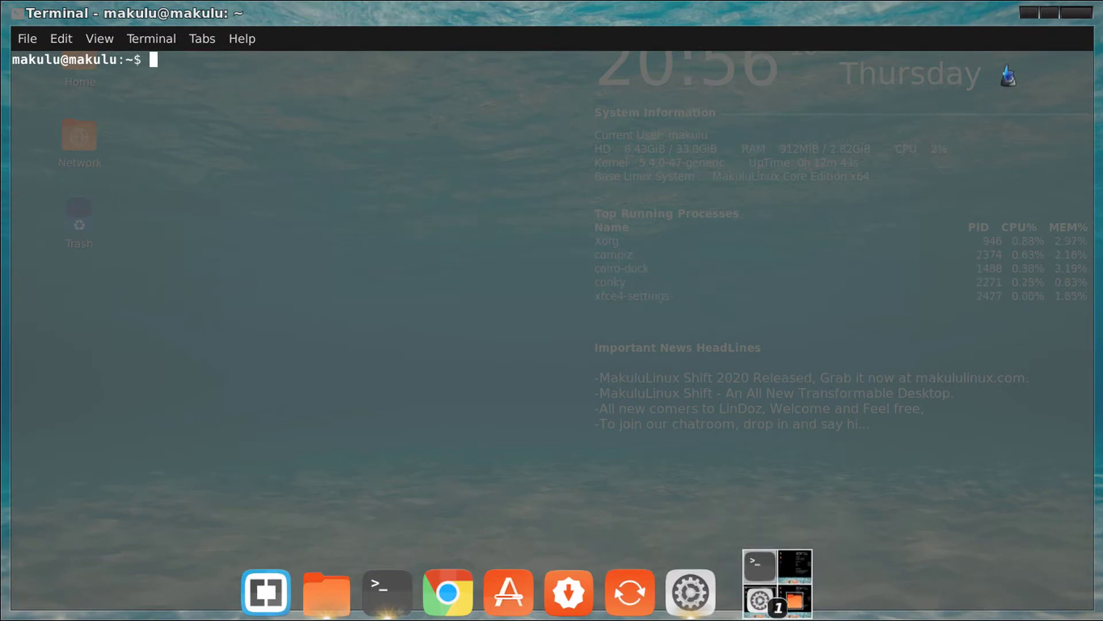
click(1052, 17)
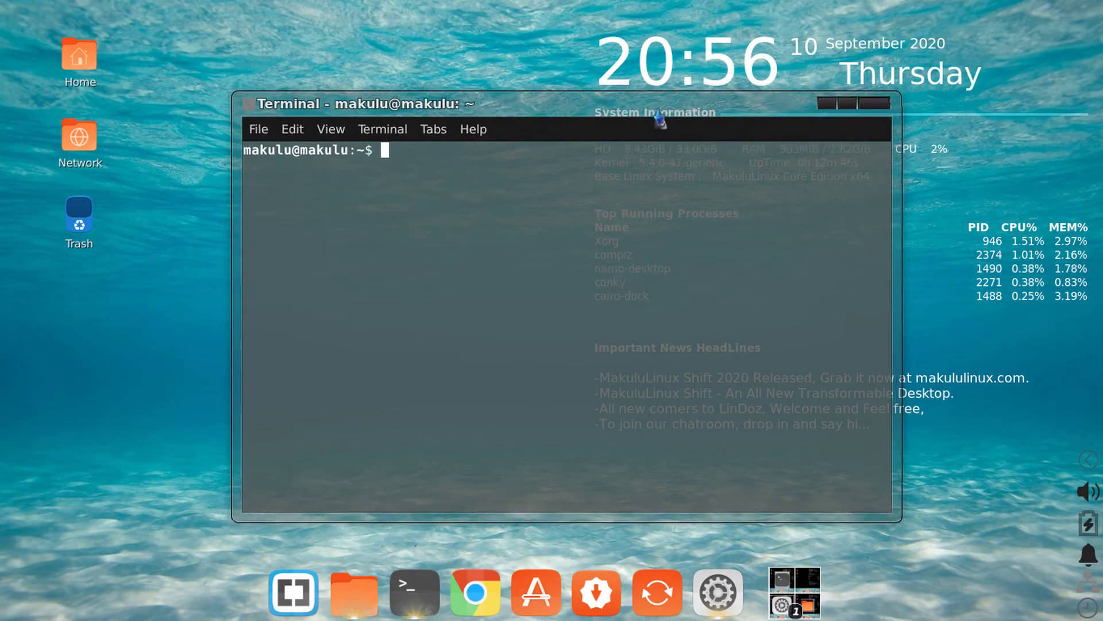
- Switch through workspace 3 to workspace 4 and move the Home window higher on the desktop
click(781, 605)
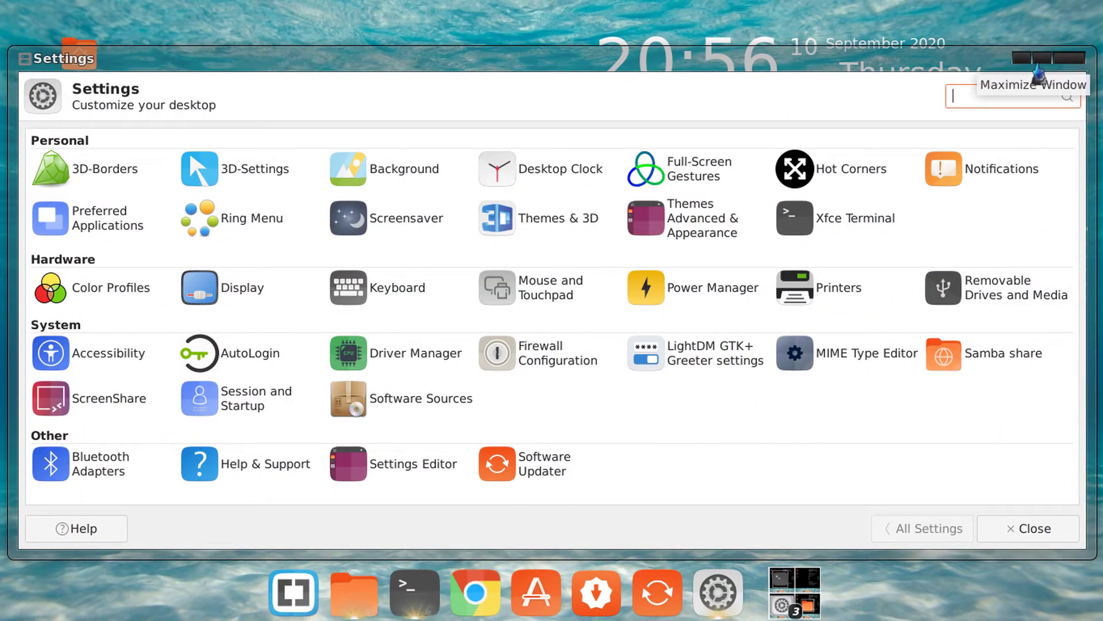
key(ctrl+alt+Right)
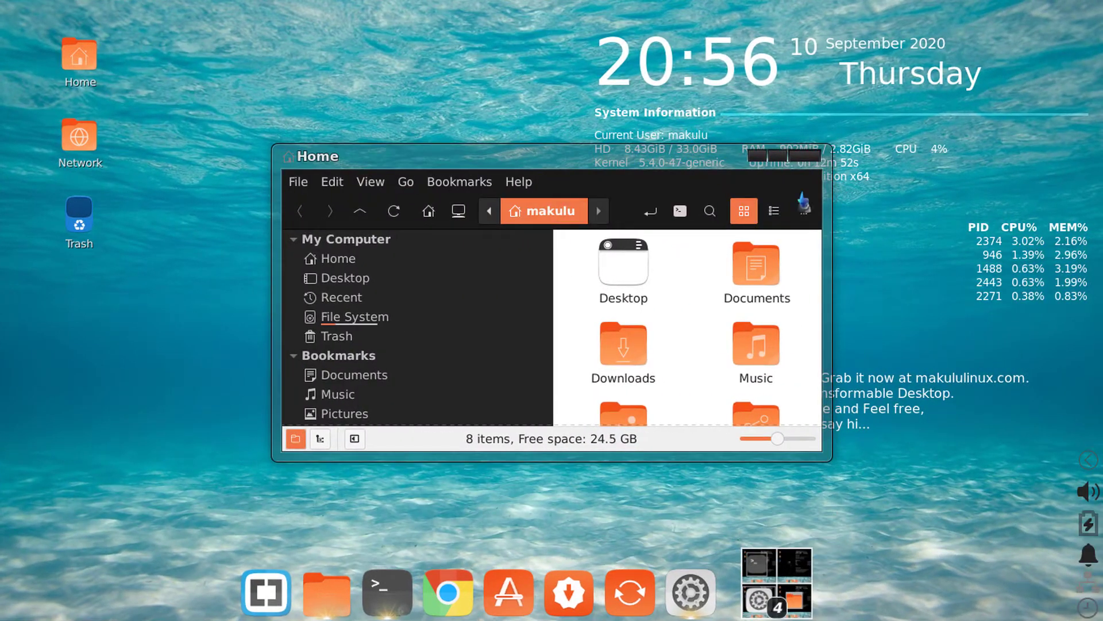
drag(695, 167, 680, 111)
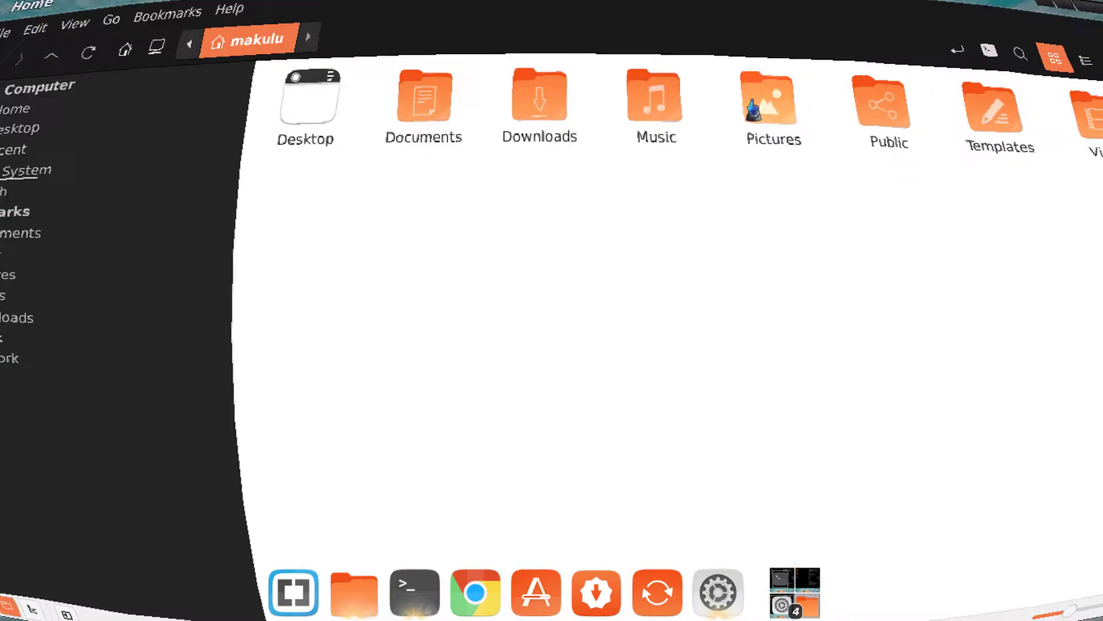
- Maximize and restore the Home window, and shift it slightly to the right
click(750, 104)
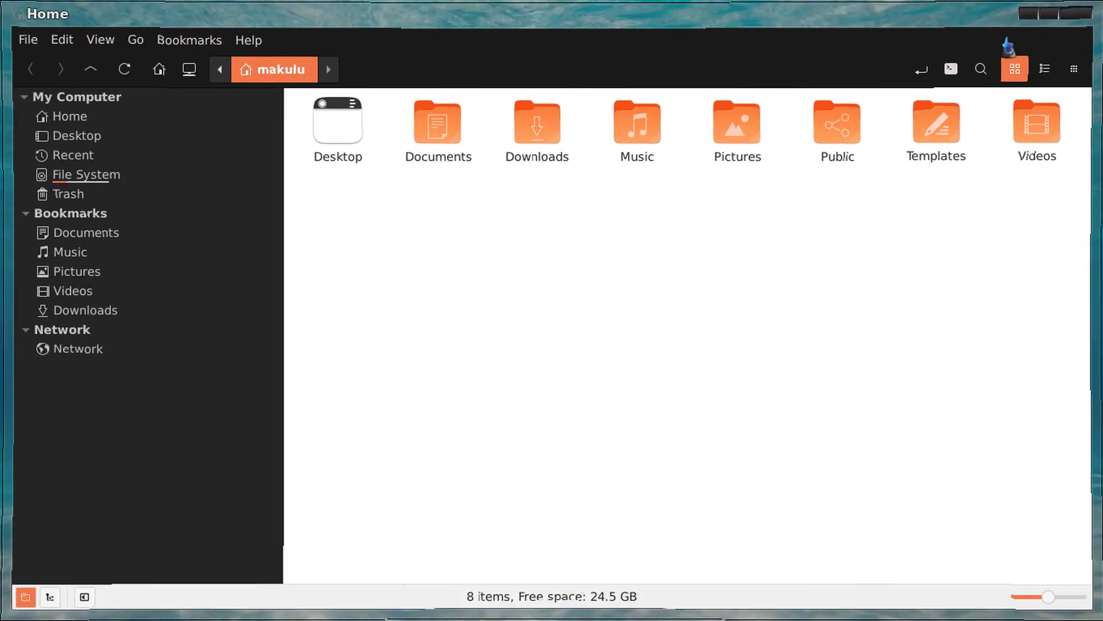
click(1045, 23)
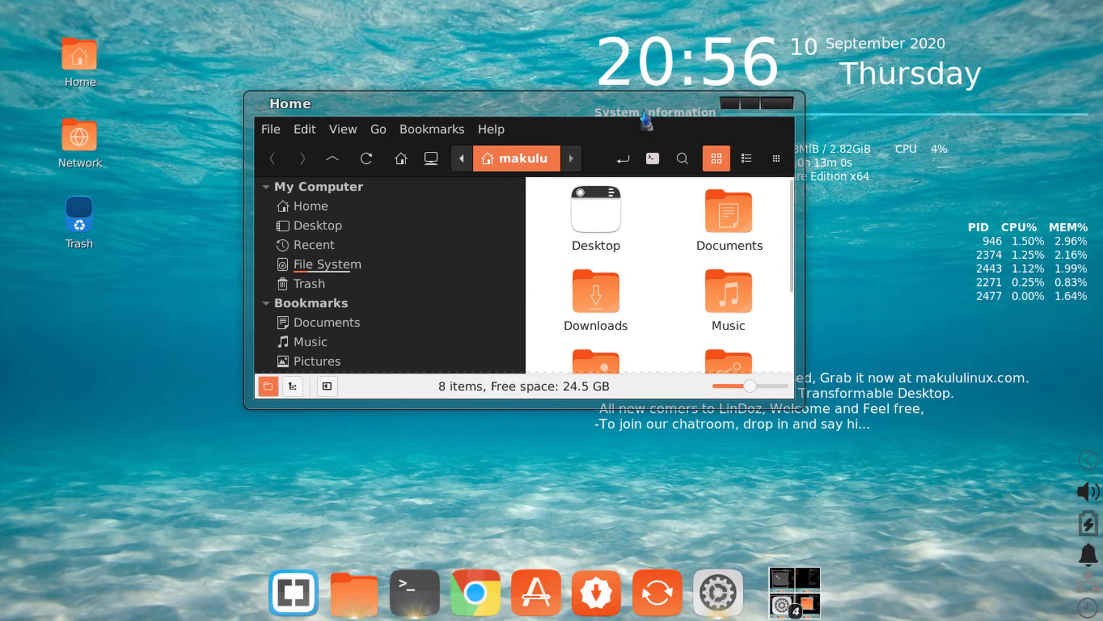
drag(653, 115, 670, 122)
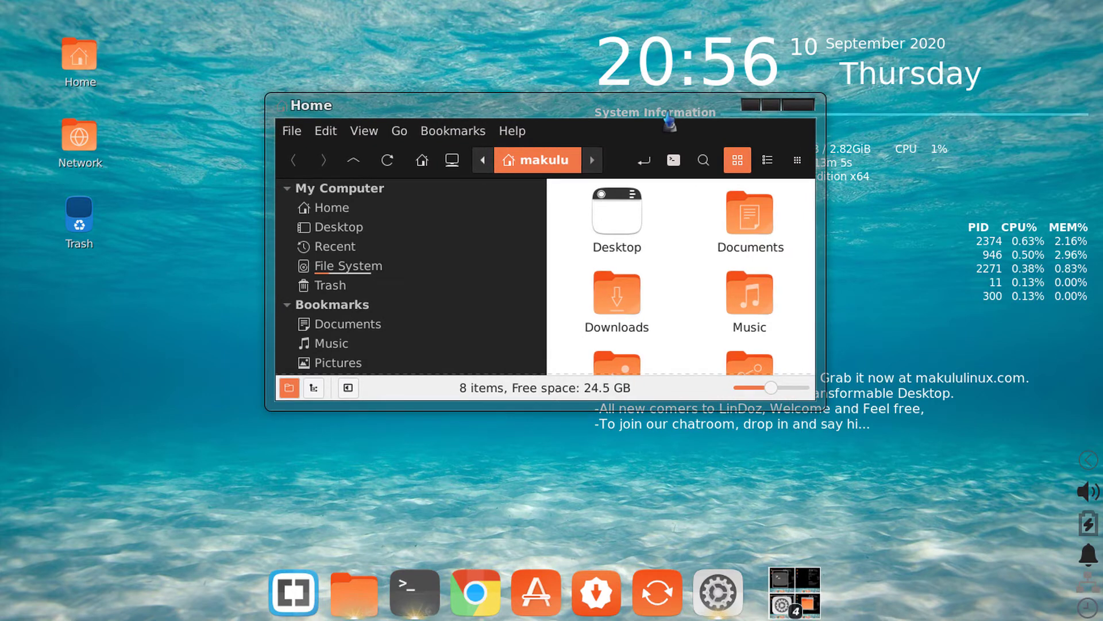
- Alternate the Home window repeatedly between maximized and restored size to demonstrate the 3D animation, leaving it restored
double_click(669, 115)
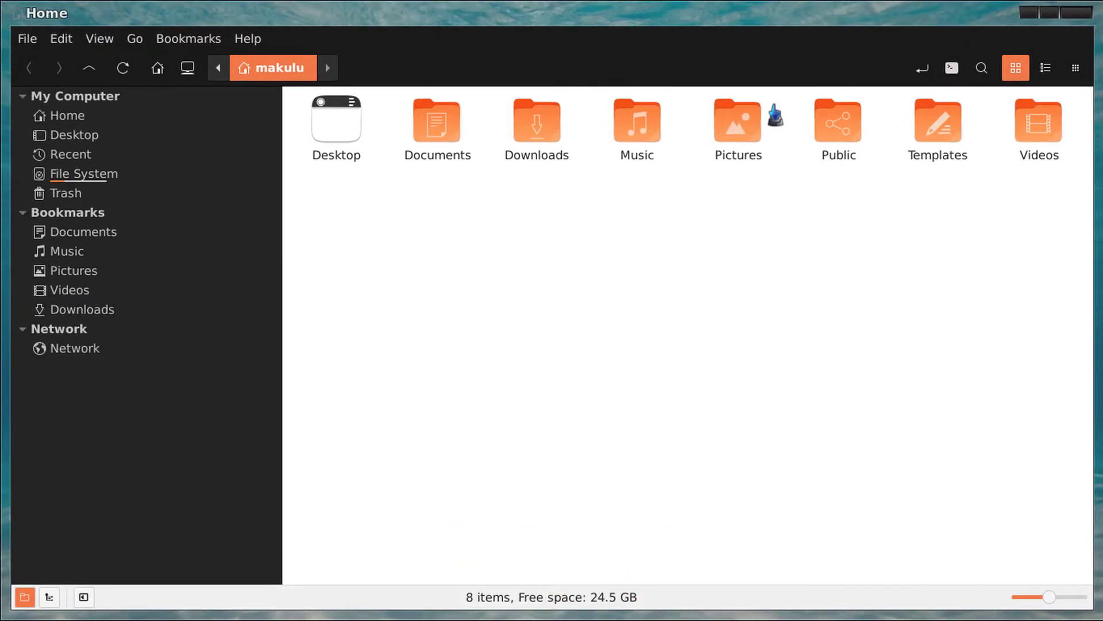
click(1050, 13)
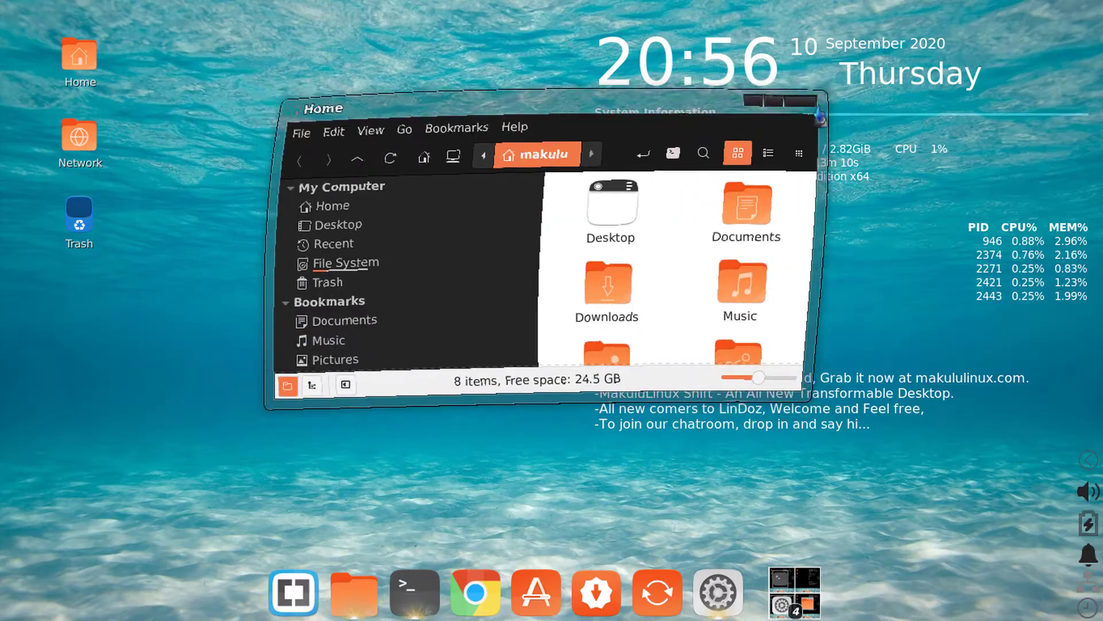
click(767, 116)
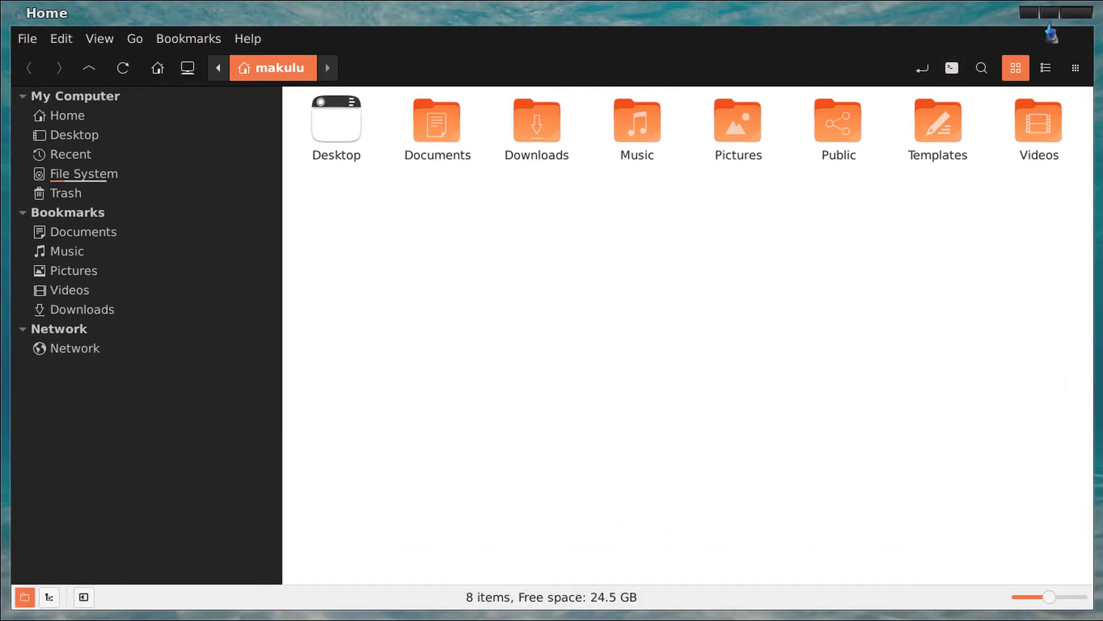
click(1047, 17)
click(791, 100)
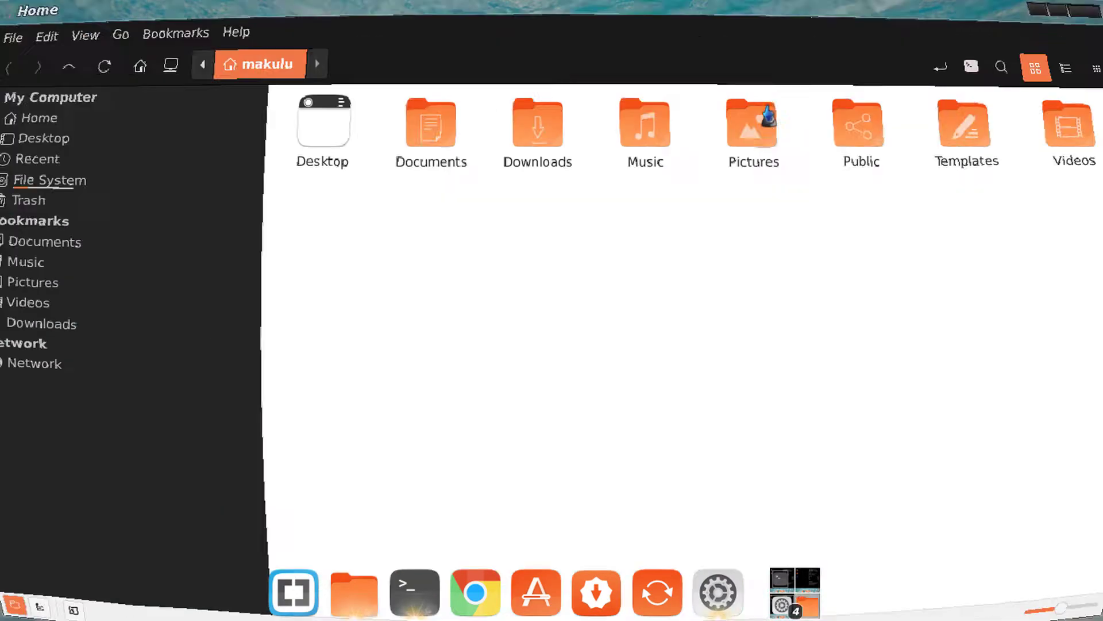
click(1047, 17)
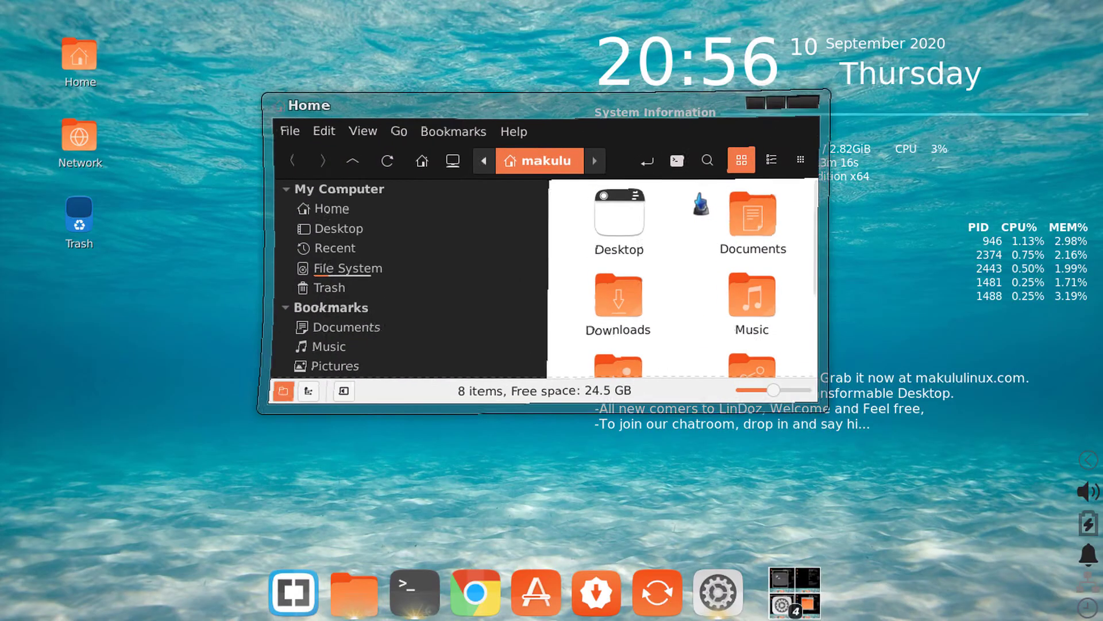
click(770, 109)
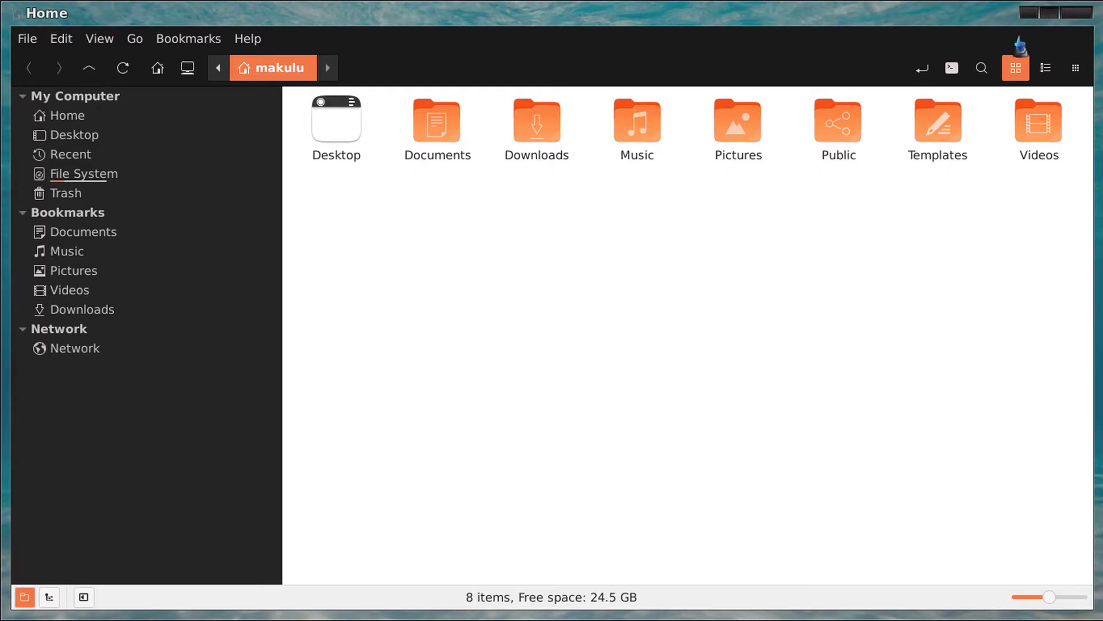
click(1047, 12)
click(780, 110)
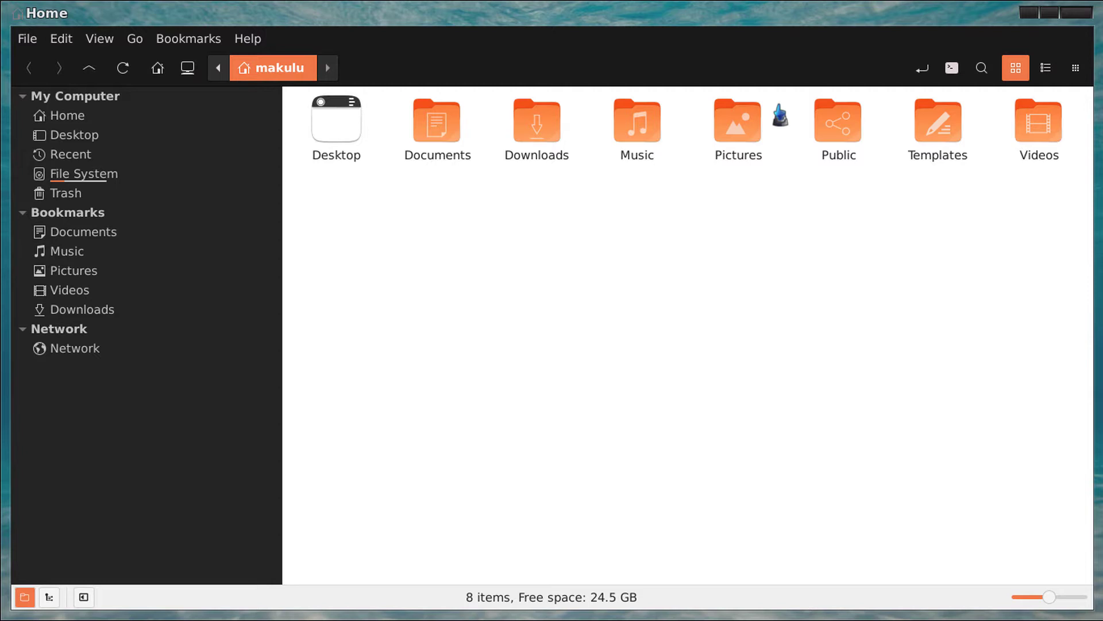
click(1051, 18)
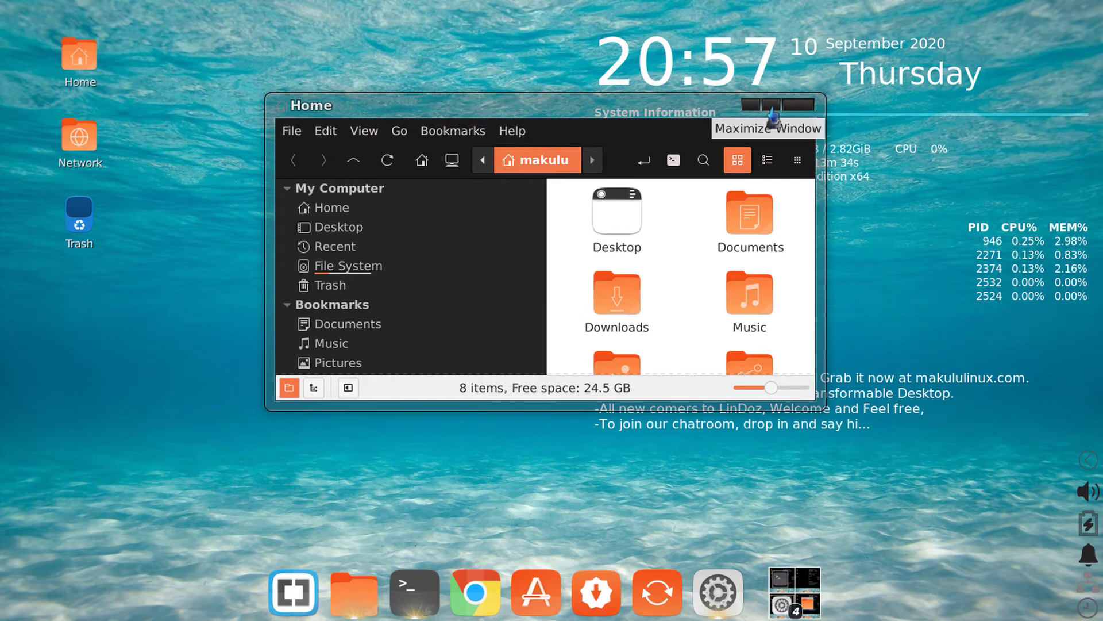
click(772, 113)
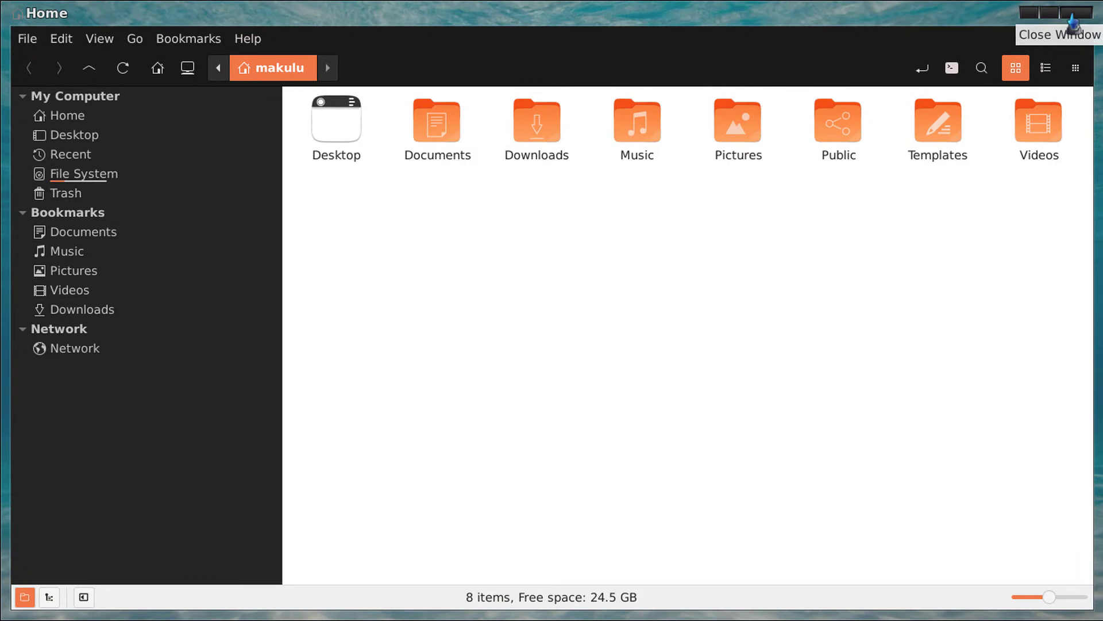
click(1051, 19)
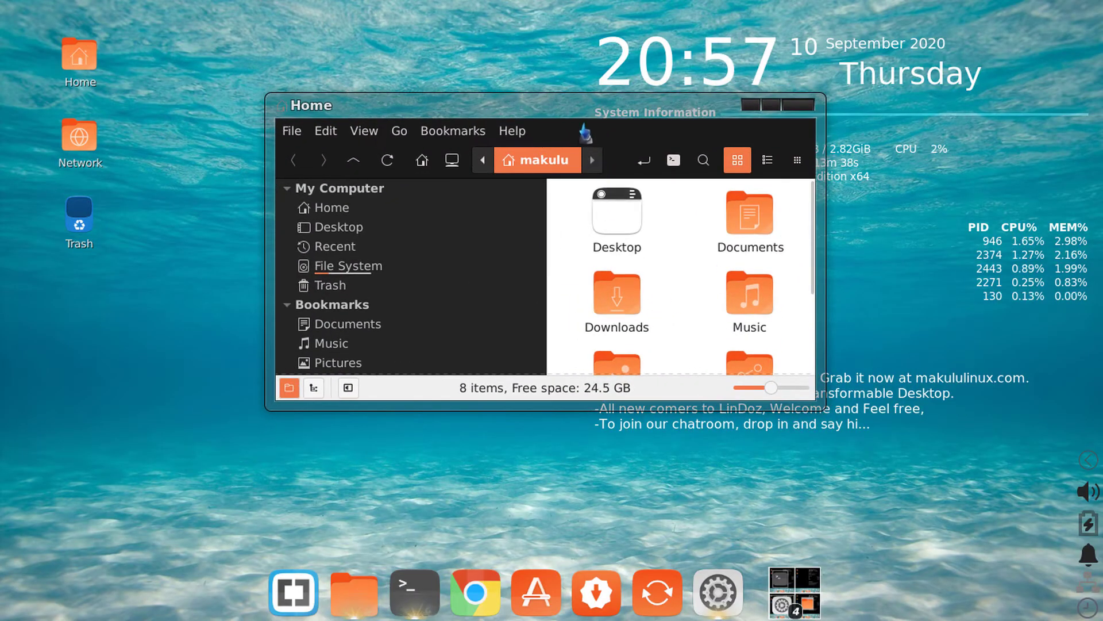
mouse_move(585, 134)
mouse_down()
mouse_move(494, 115)
mouse_move(585, 124)
mouse_move(575, 122)
mouse_up()
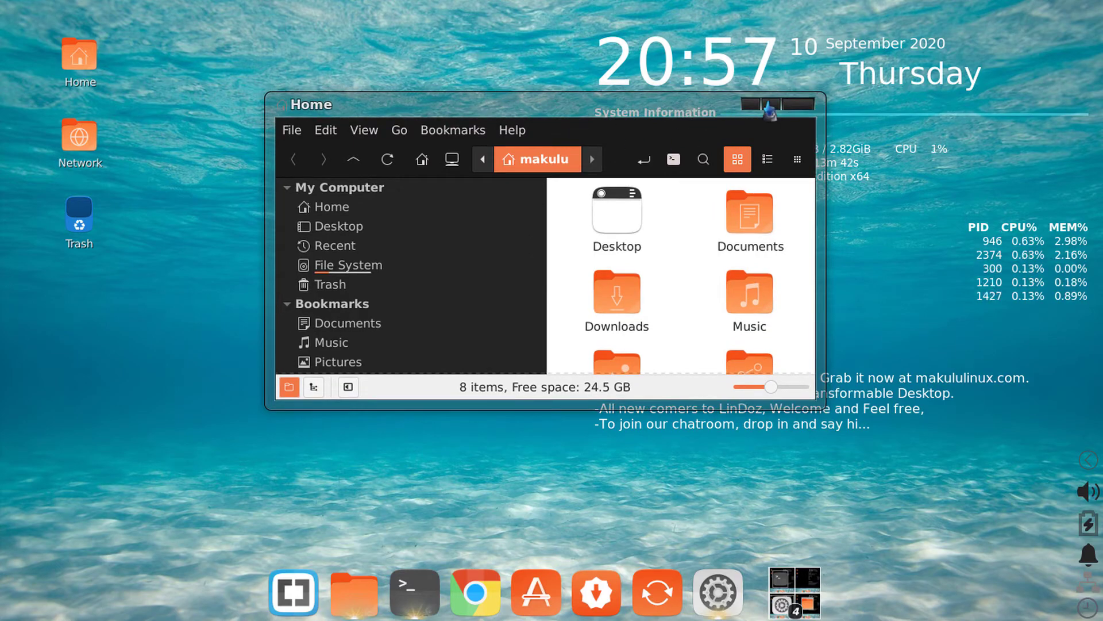
- Switch through workspace 3 to Workspace 1, nudge the Terminal window, and return to the Settings window on workspace 3
click(793, 577)
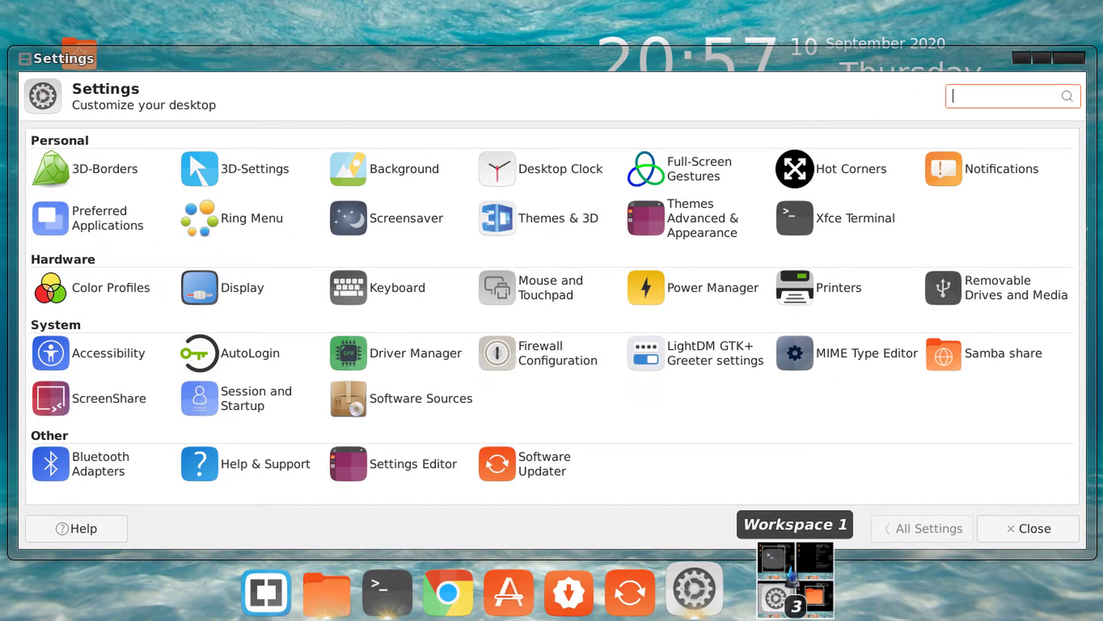
key(ctrl+alt+Left)
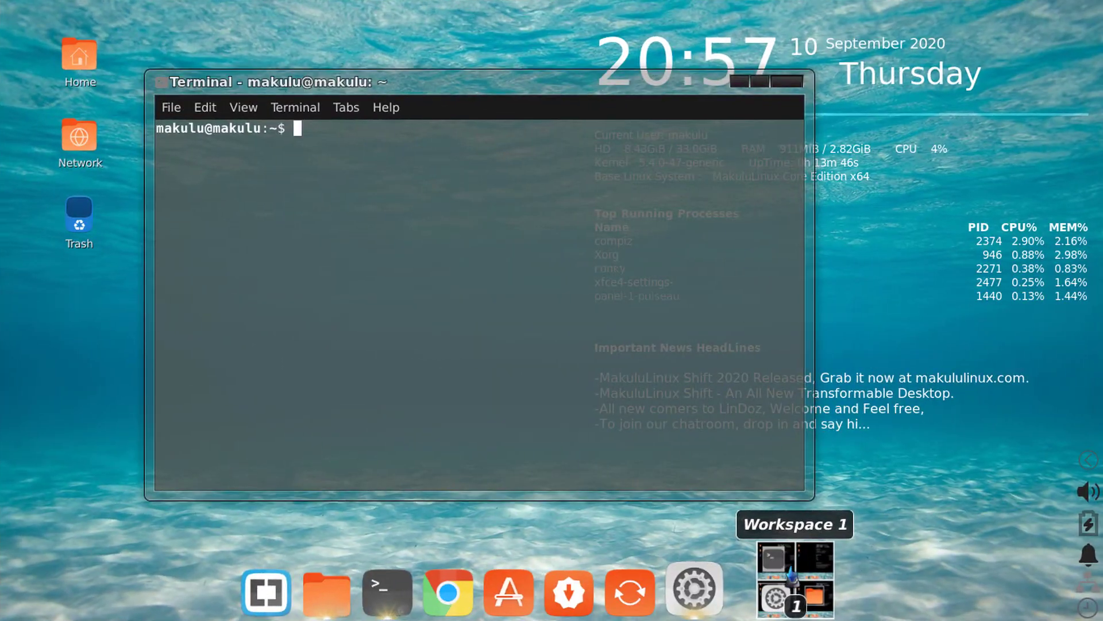
drag(488, 92, 500, 106)
click(782, 603)
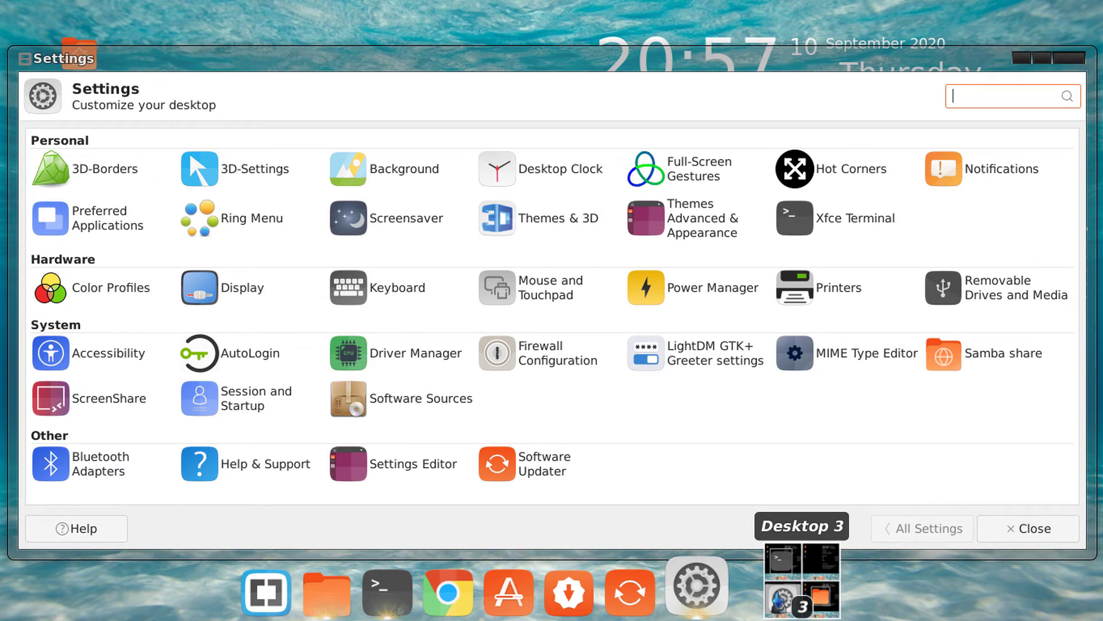
- Rotate the desktop cube from workspace 3 through workspaces 1, 4 and 2, and return to the Home window on workspace 4
scroll(779, 600, up, 1)
scroll(779, 599, up, 1)
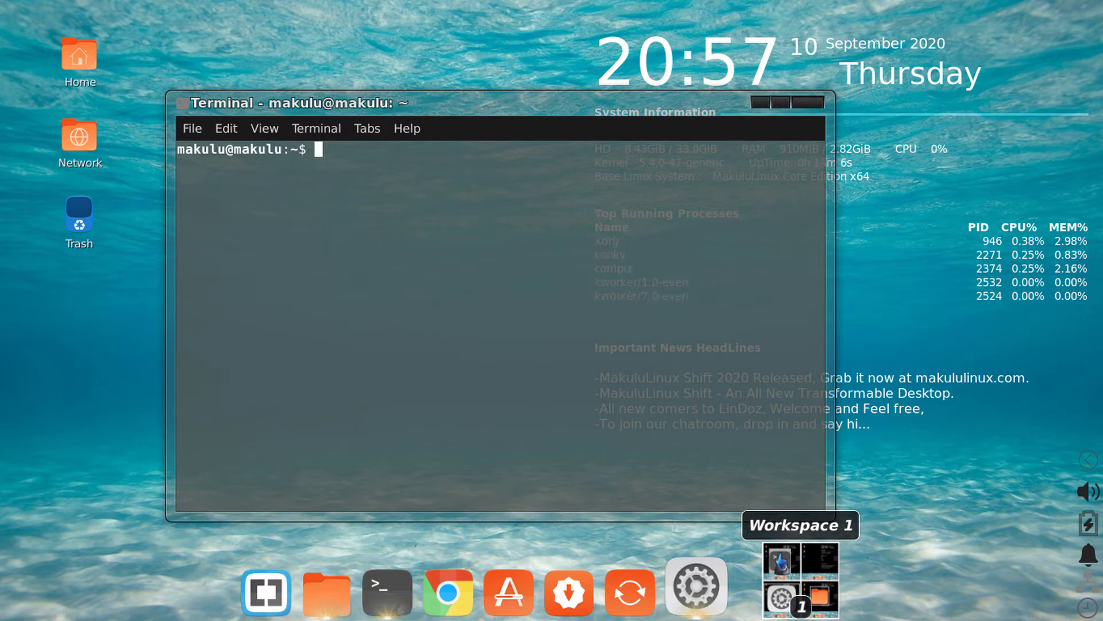
scroll(779, 599, up, 1)
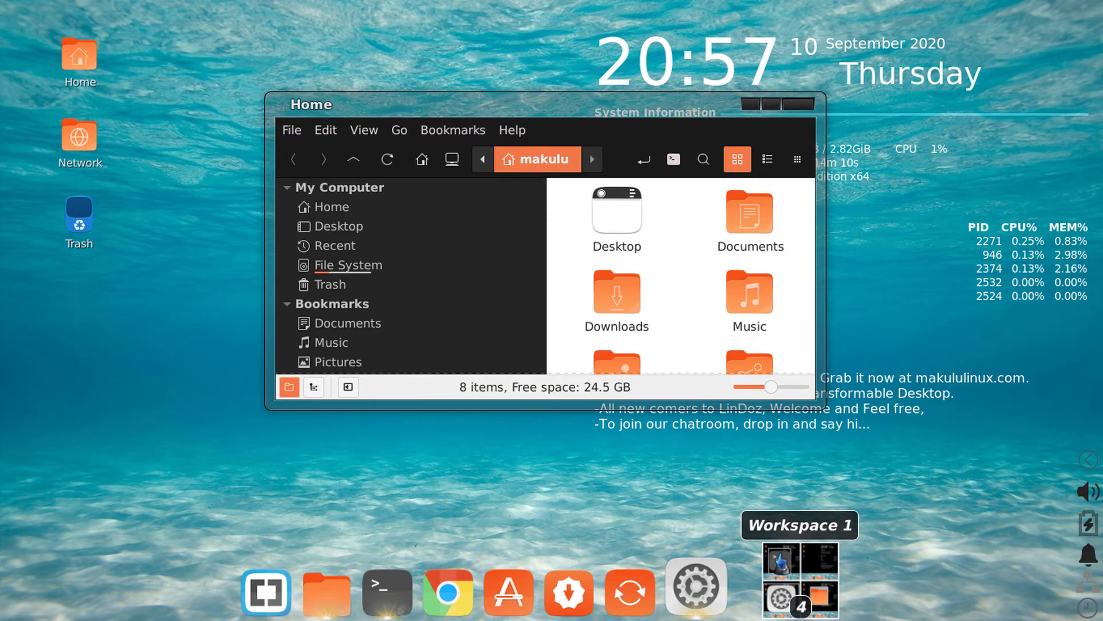
key(ctrl+alt+Left)
key(ctrl+alt+Left)
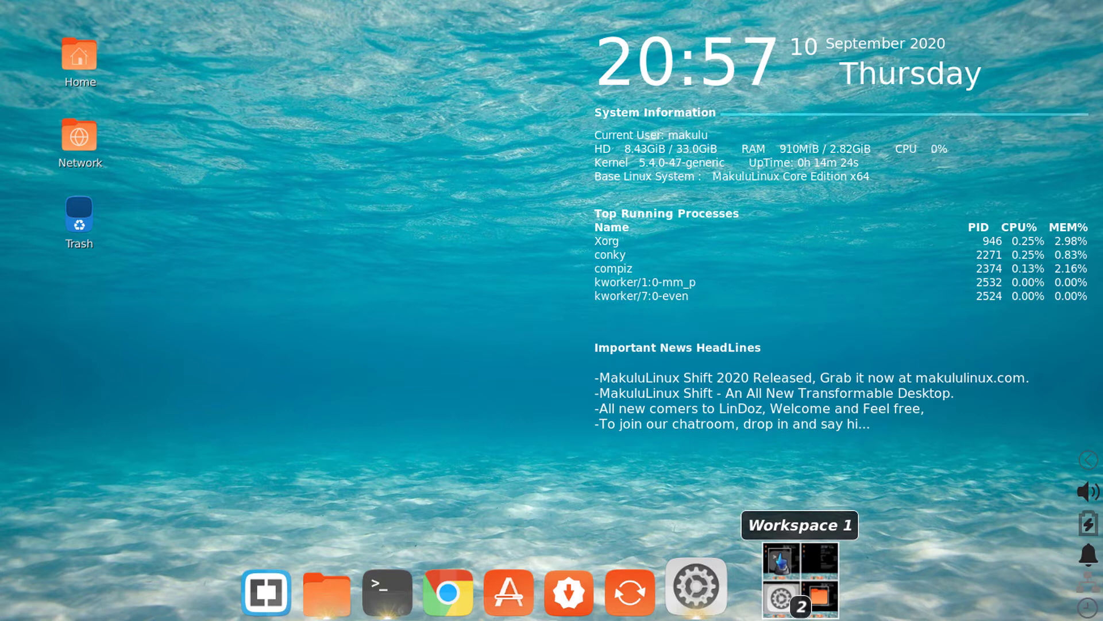
scroll(800, 580, down, 3)
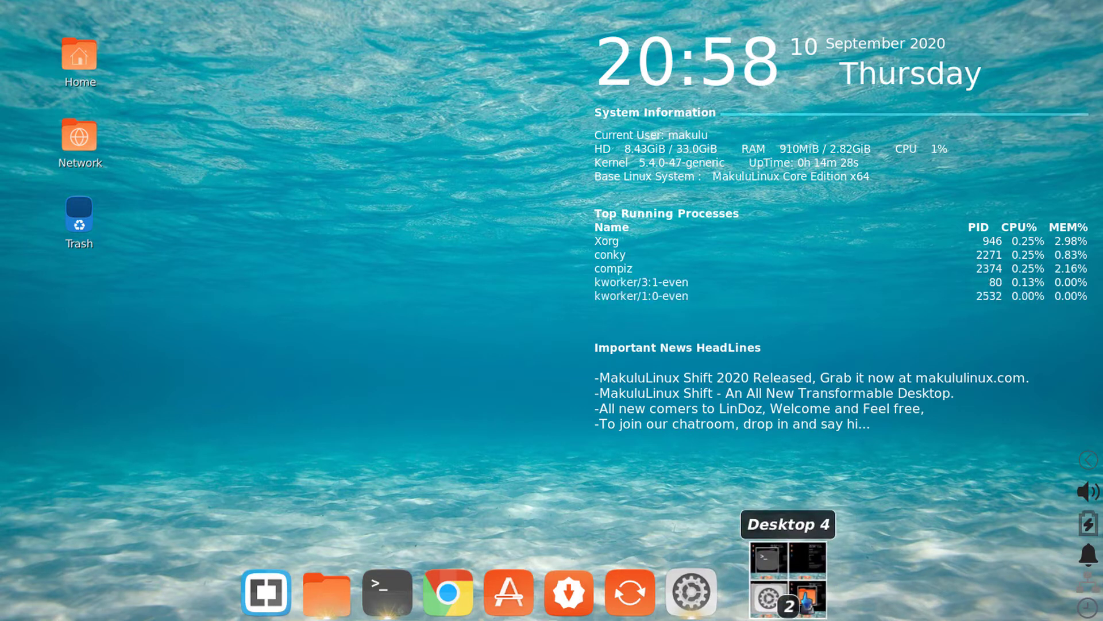
click(326, 592)
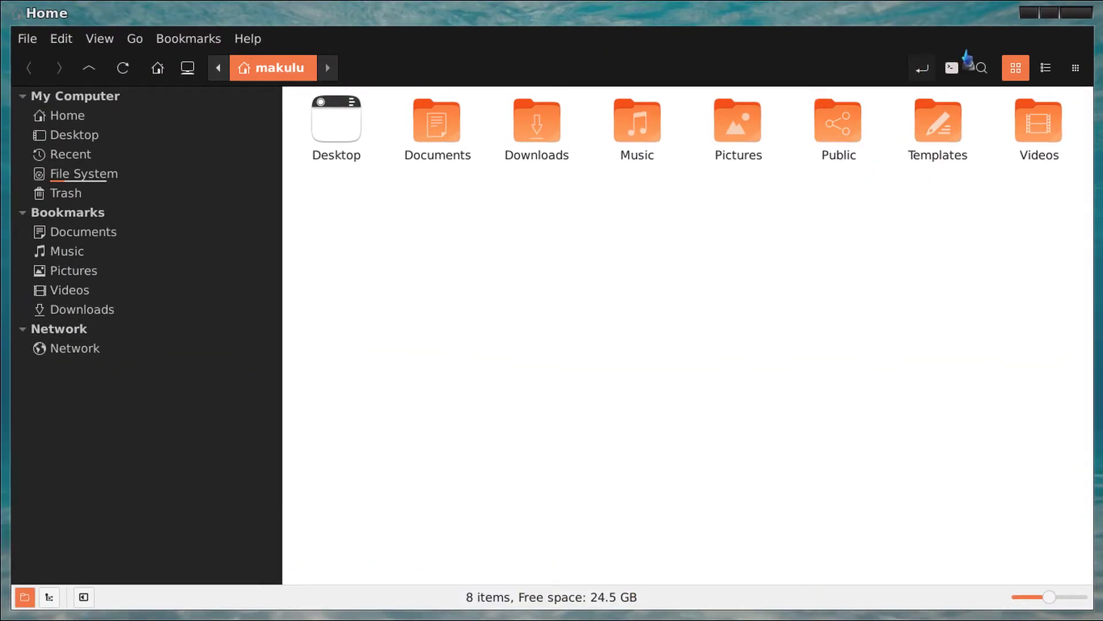
- Toggle the Home window between maximized and restored size, leave it restored, and nudge it slightly to the right
click(1049, 22)
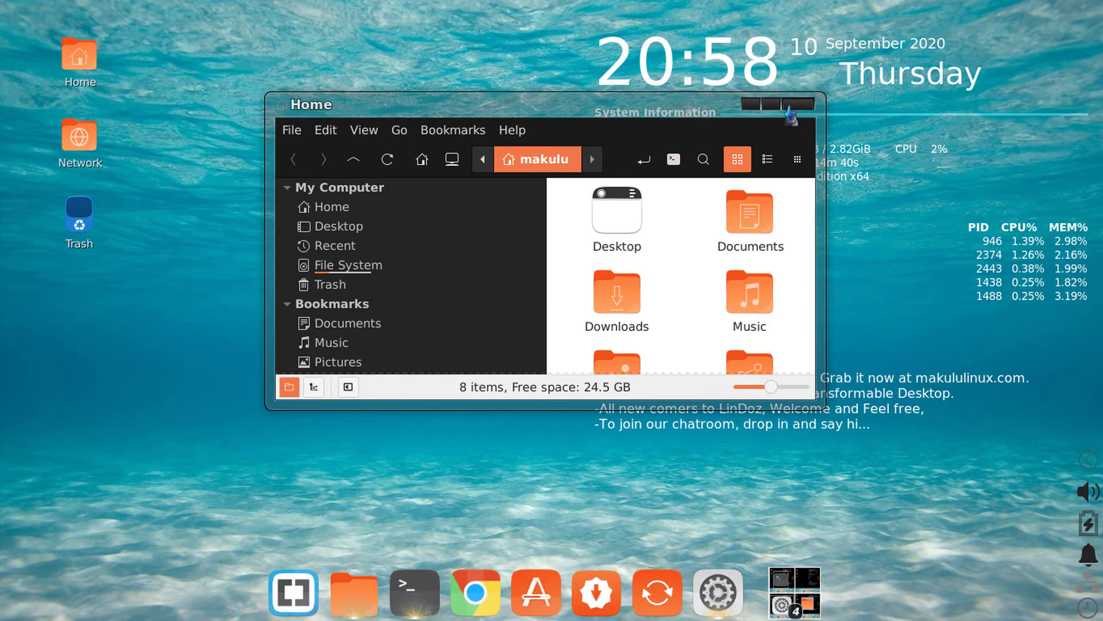
click(773, 106)
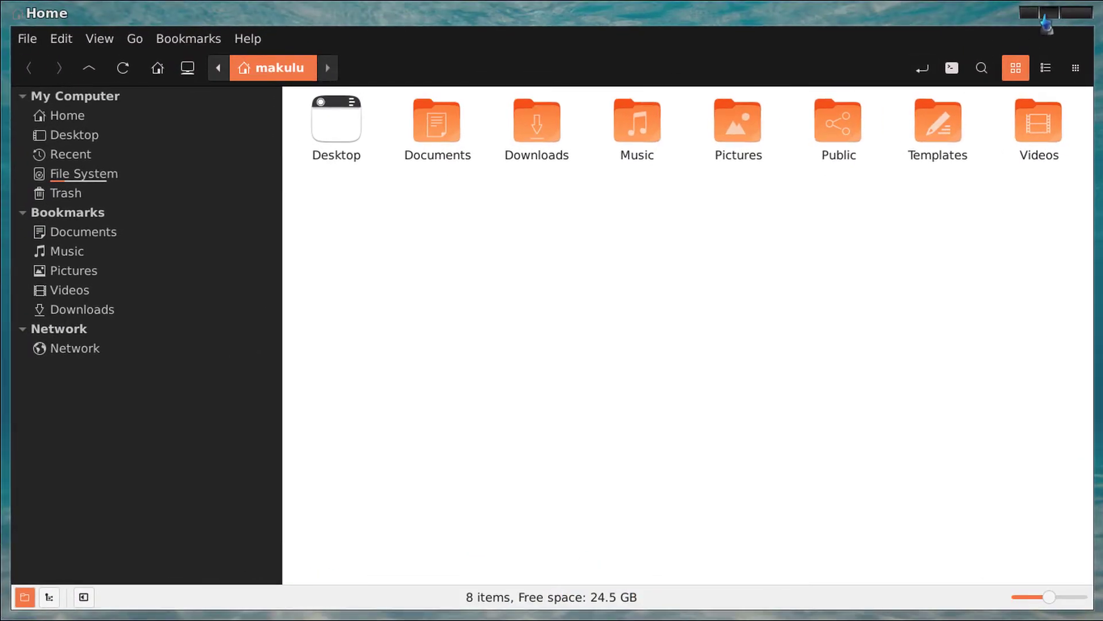
click(1047, 23)
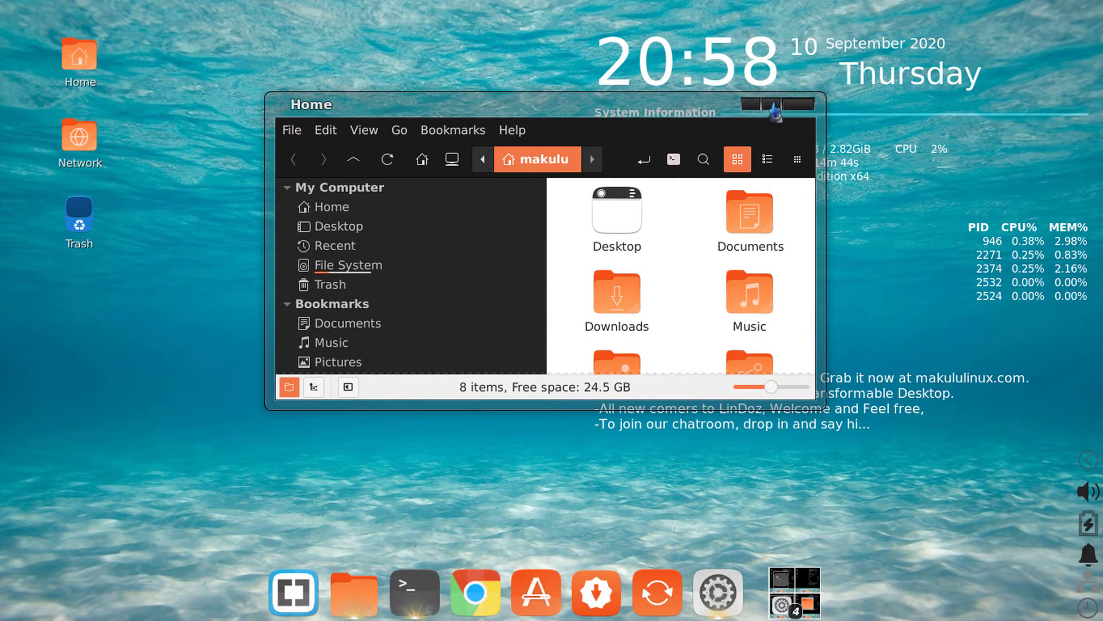
click(773, 105)
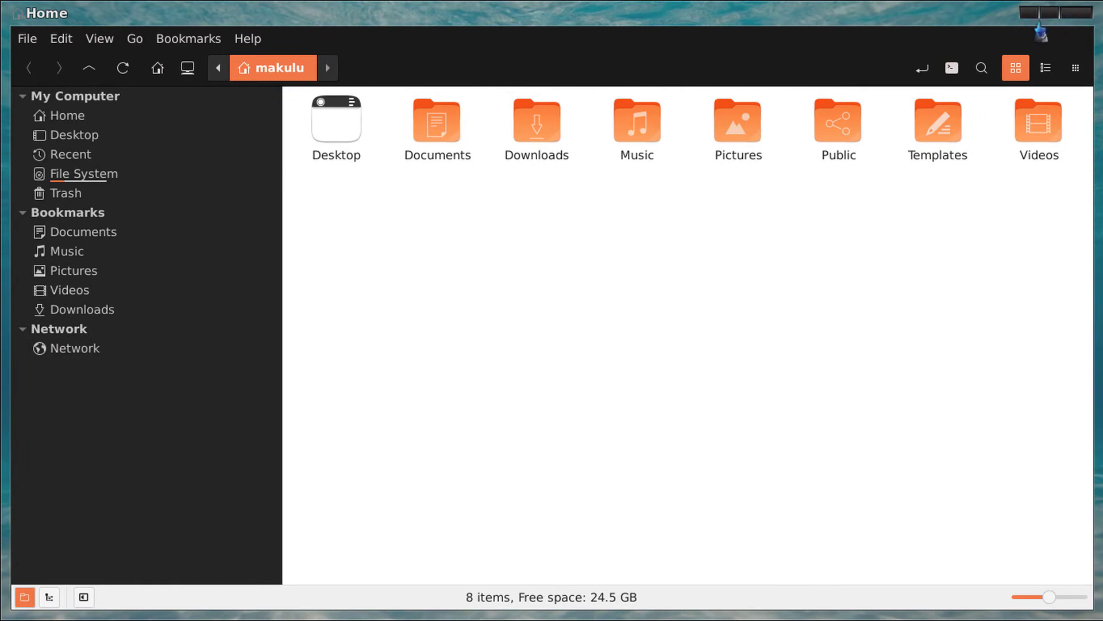
click(1047, 19)
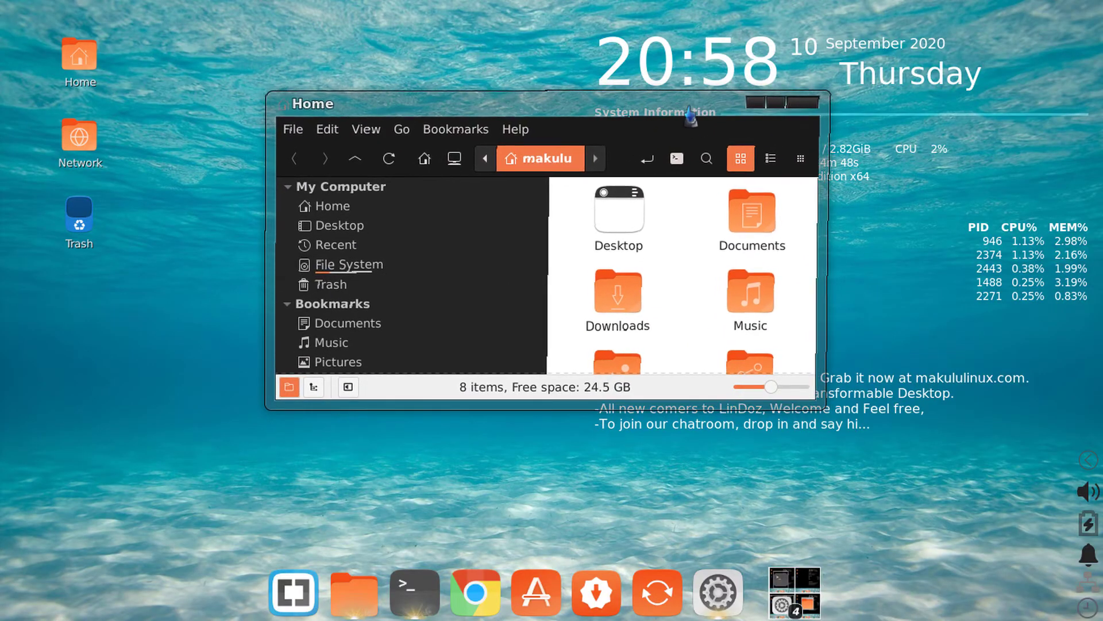
drag(682, 118, 690, 115)
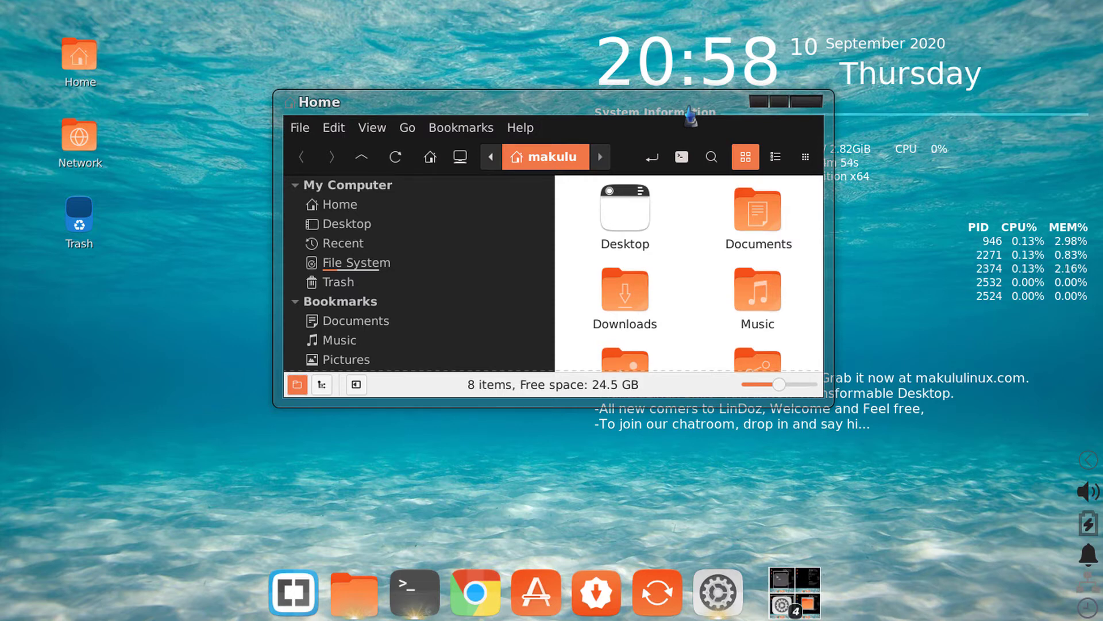
drag(691, 118, 691, 119)
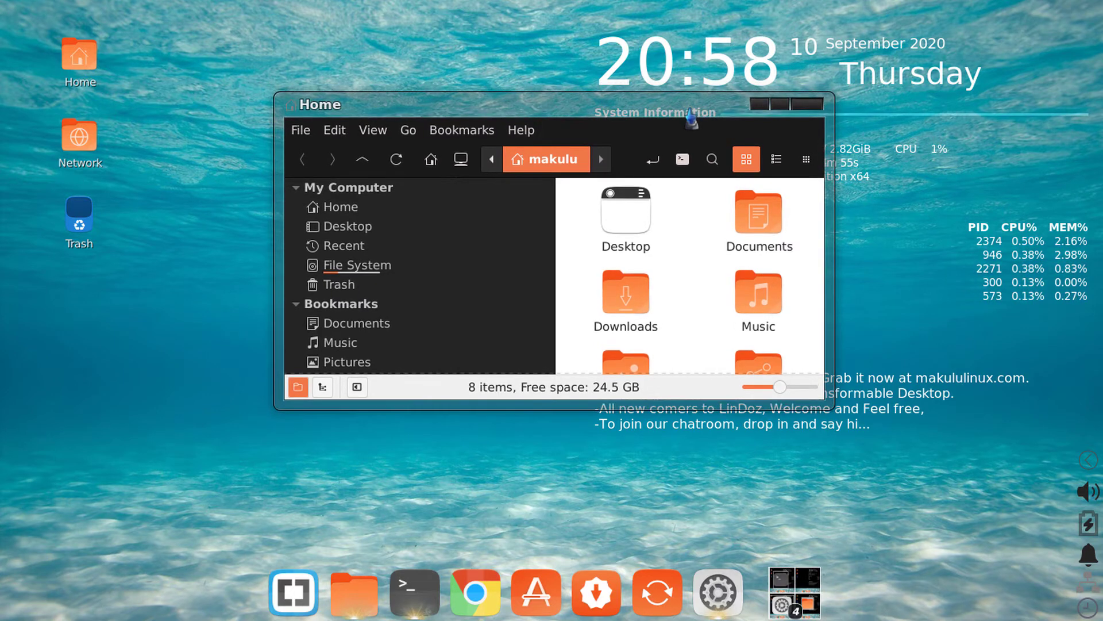
- Maximize and restore the Home window three more times to show the animation, and close the window
click(781, 105)
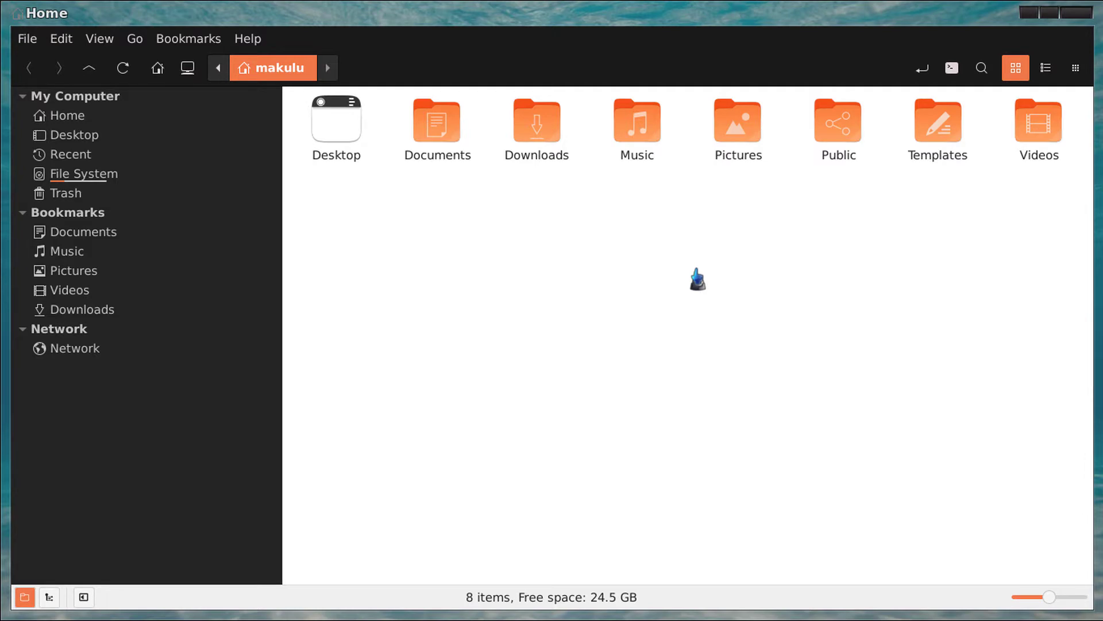
click(1050, 18)
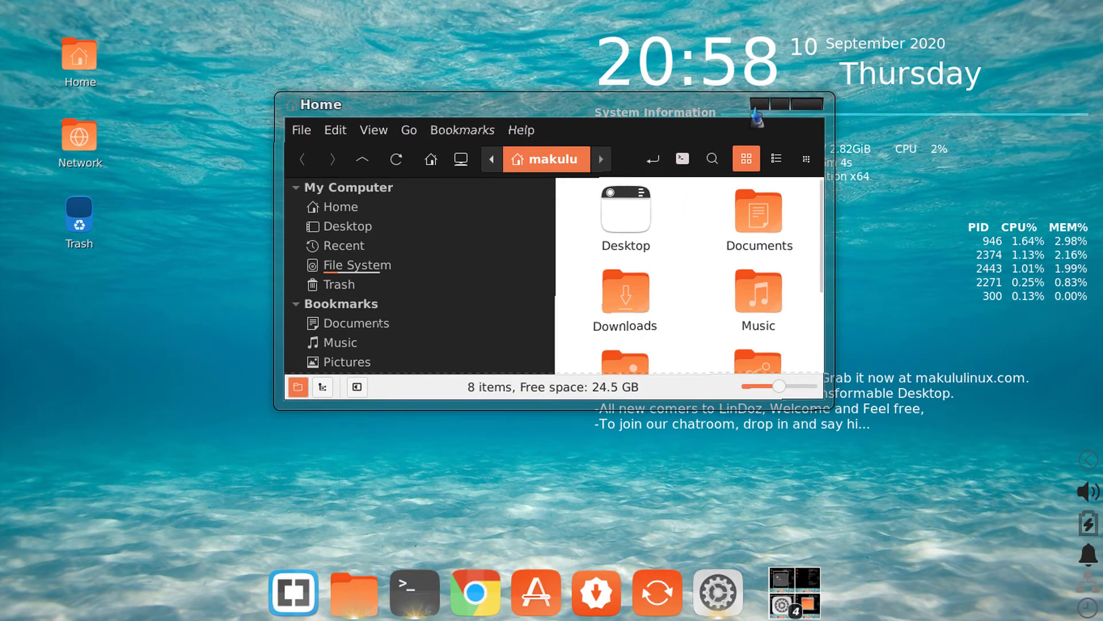
click(778, 105)
click(1051, 13)
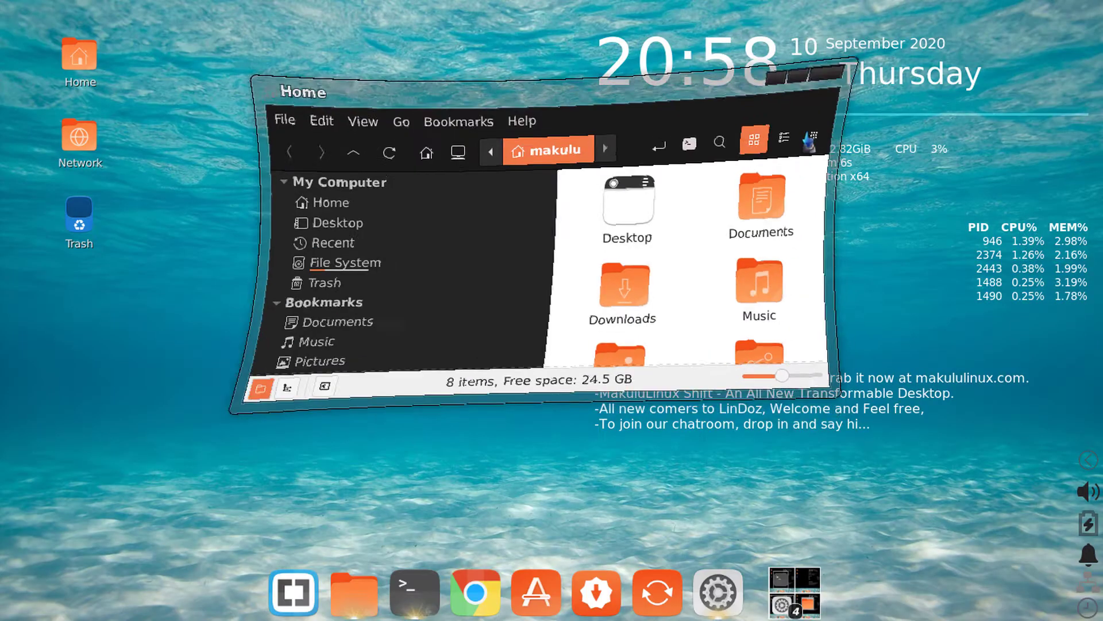
click(779, 105)
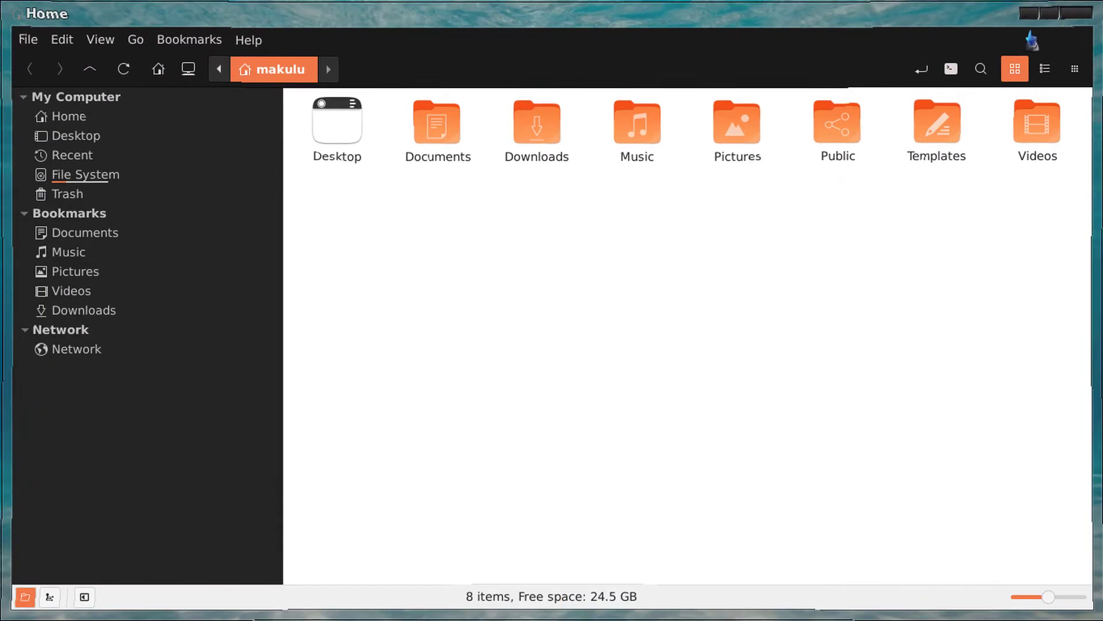
click(1051, 14)
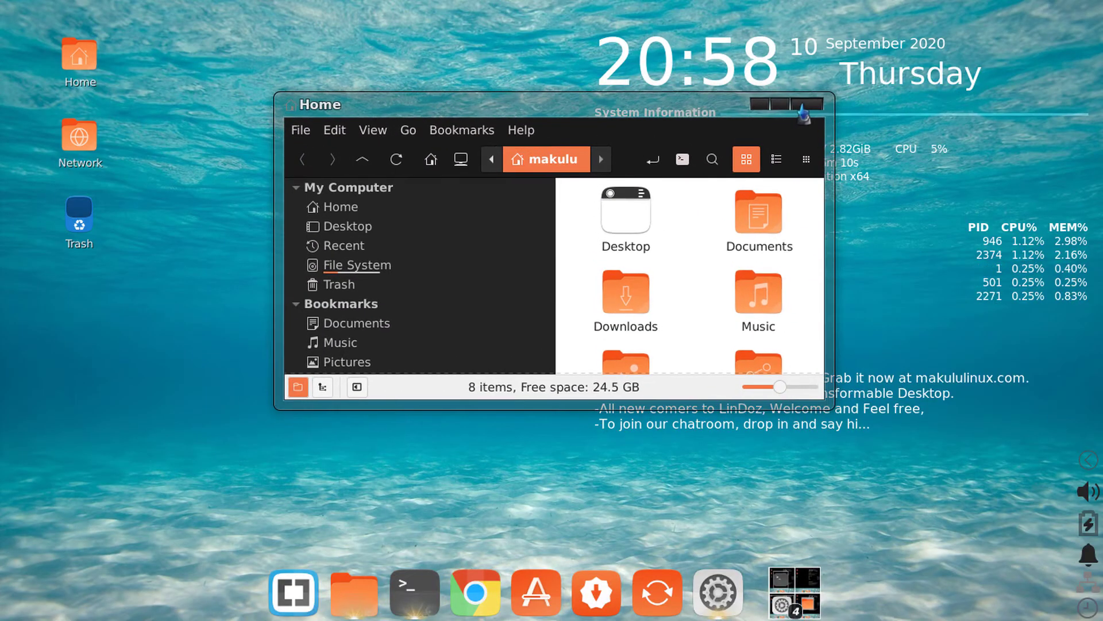
click(805, 105)
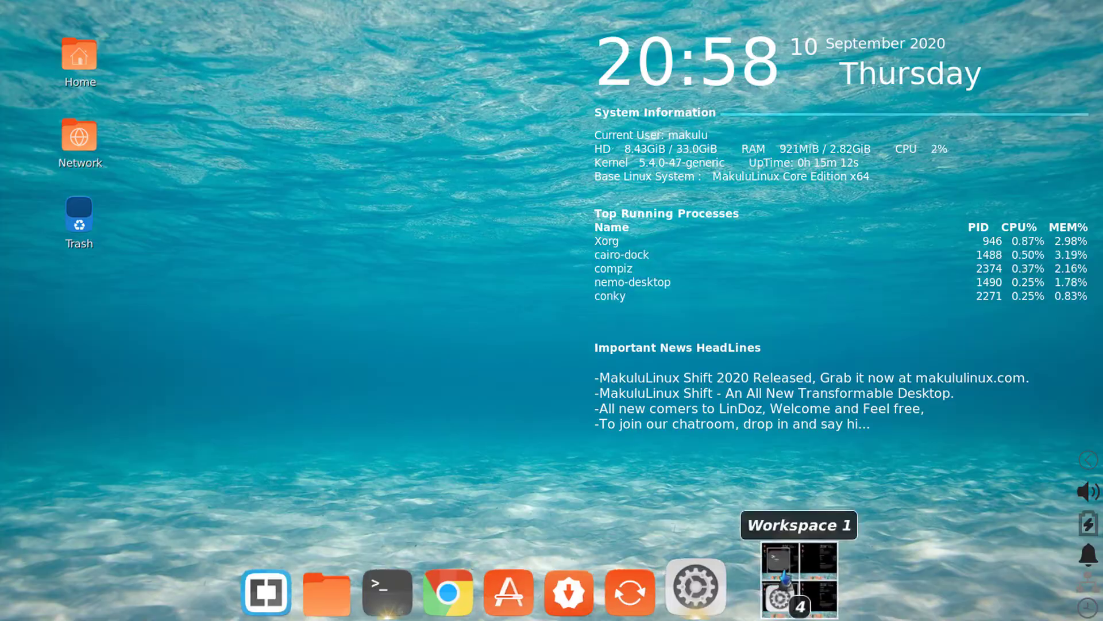
- Switch to Workspace 1, maximize and restore the Terminal window twice, and nudge its position slightly
click(781, 580)
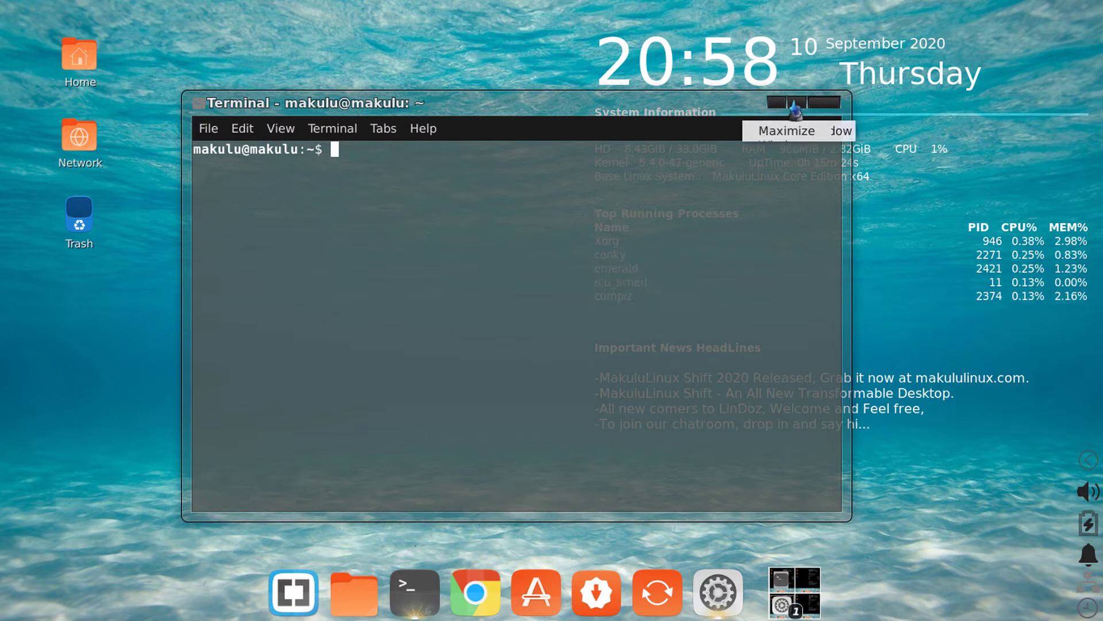
drag(693, 117, 696, 115)
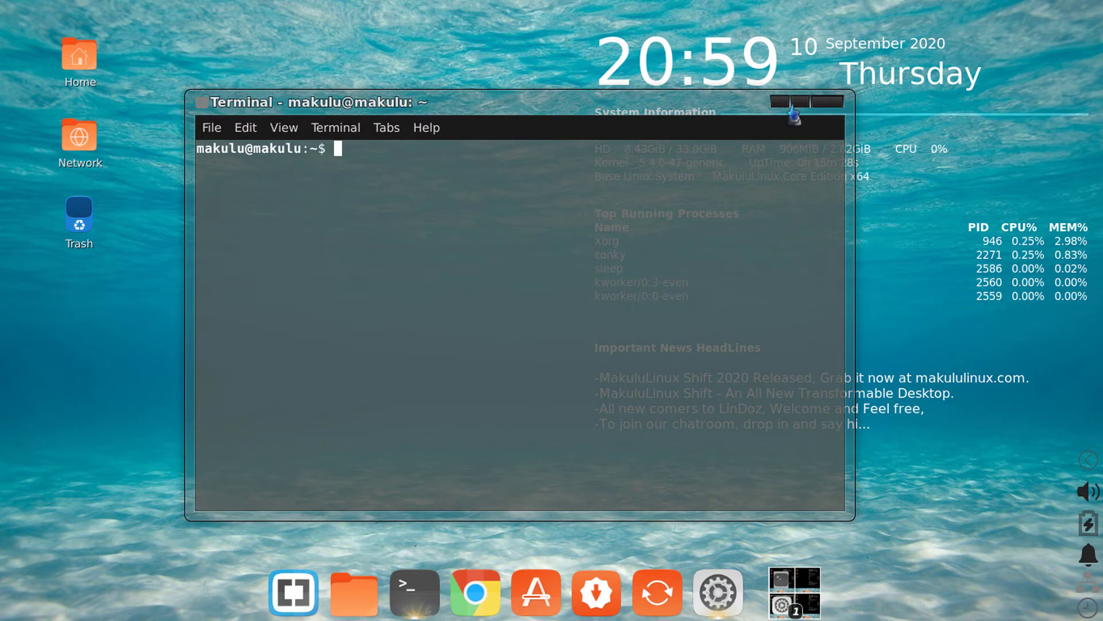
click(801, 105)
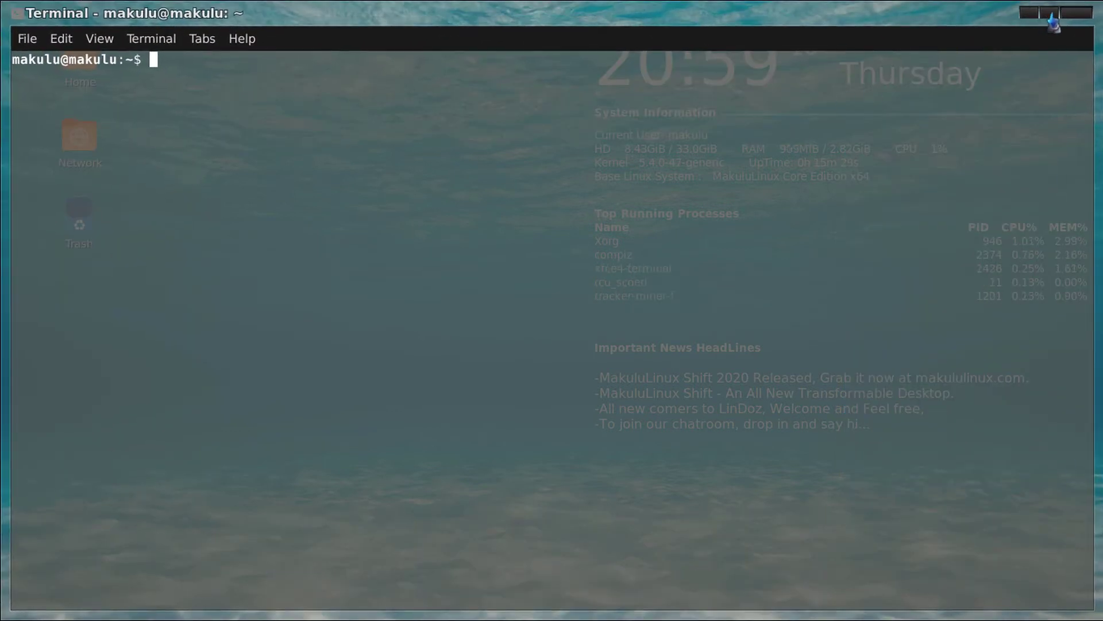
click(1052, 18)
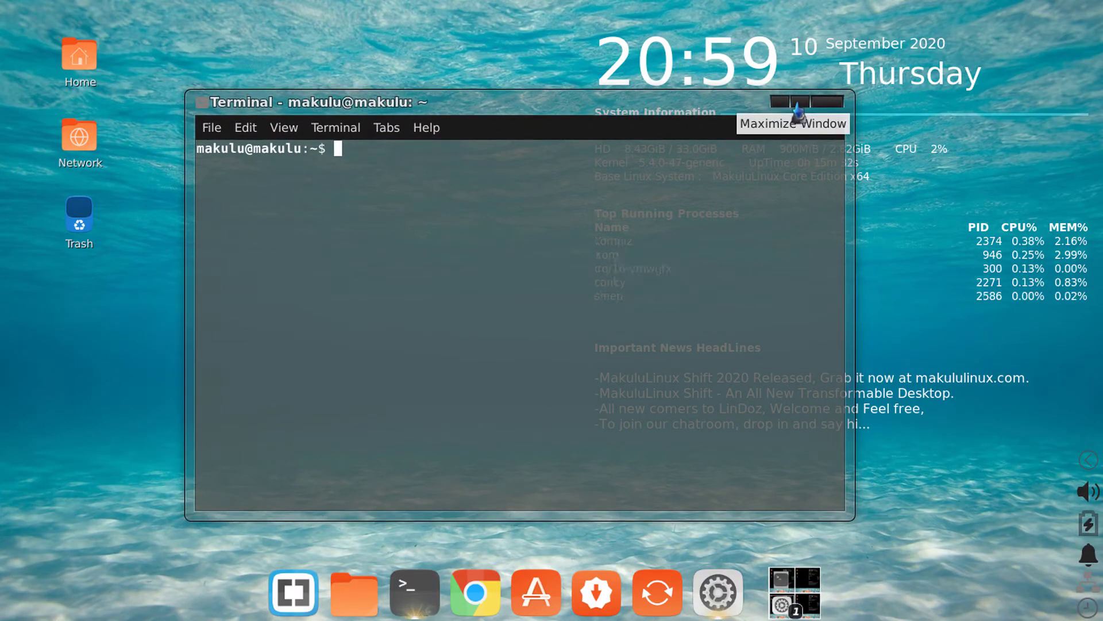
click(800, 102)
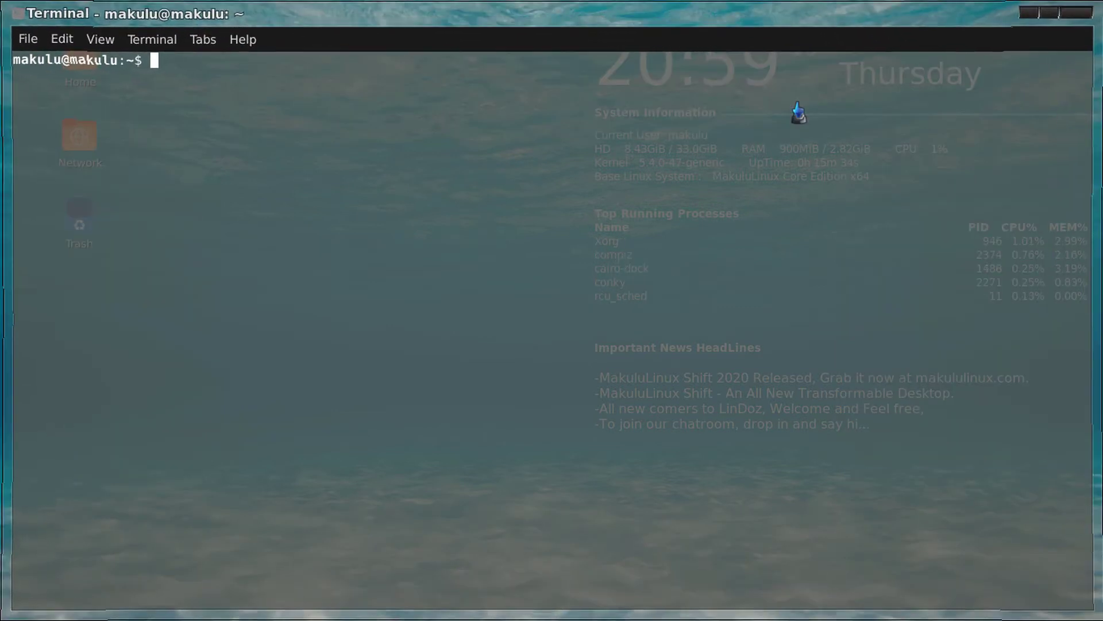
click(1053, 17)
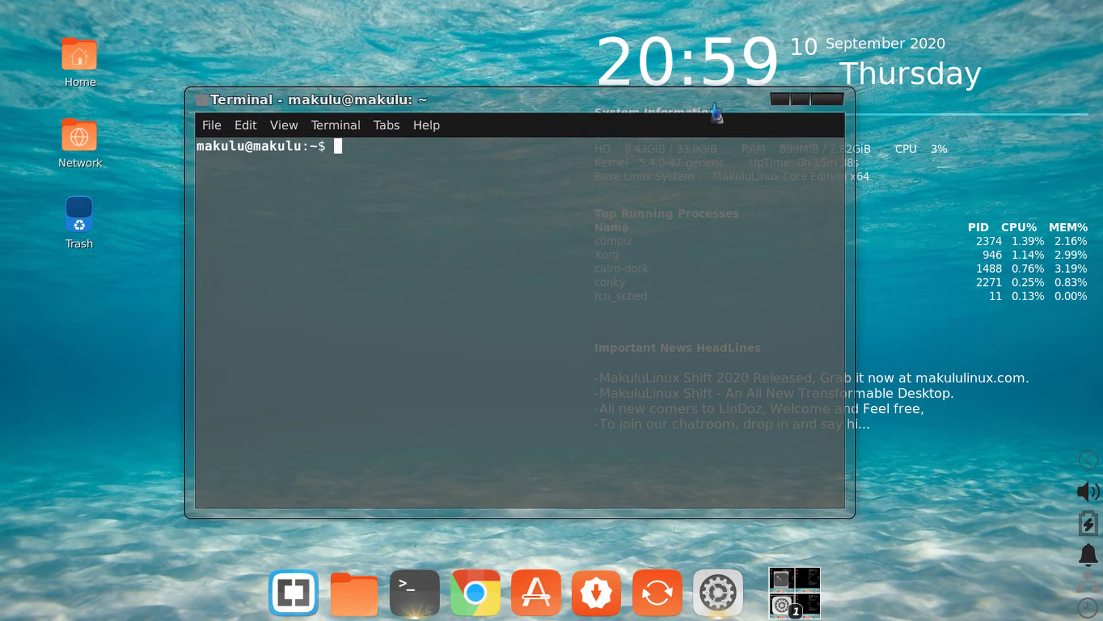
drag(713, 115, 714, 118)
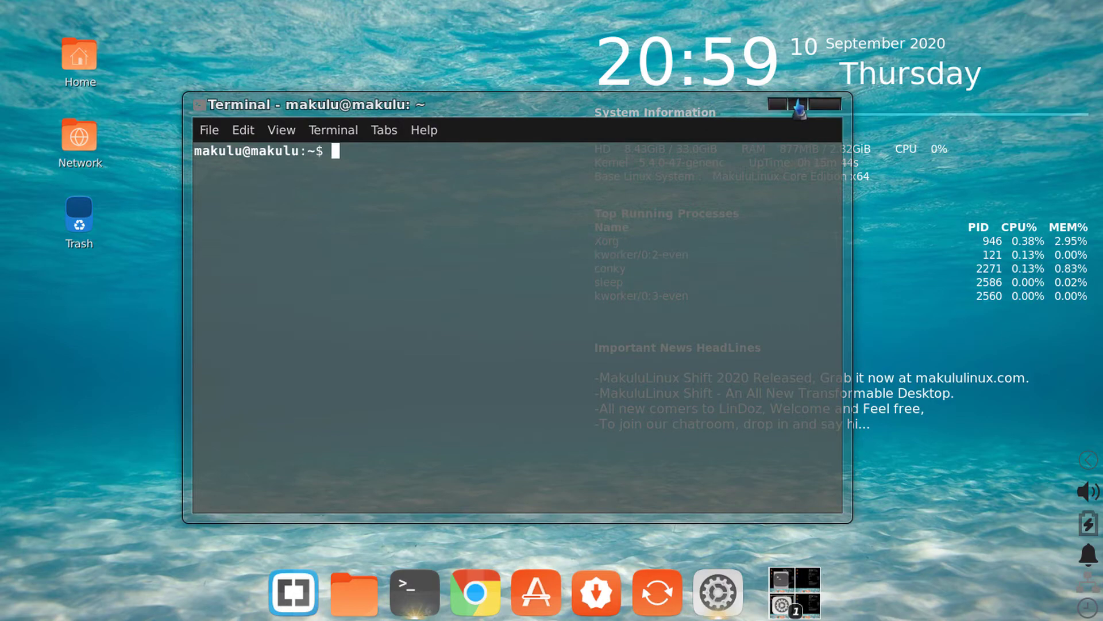
- Close the Terminal window on Workspace 1 and the Settings window on workspace 3
click(797, 107)
click(1026, 35)
click(803, 604)
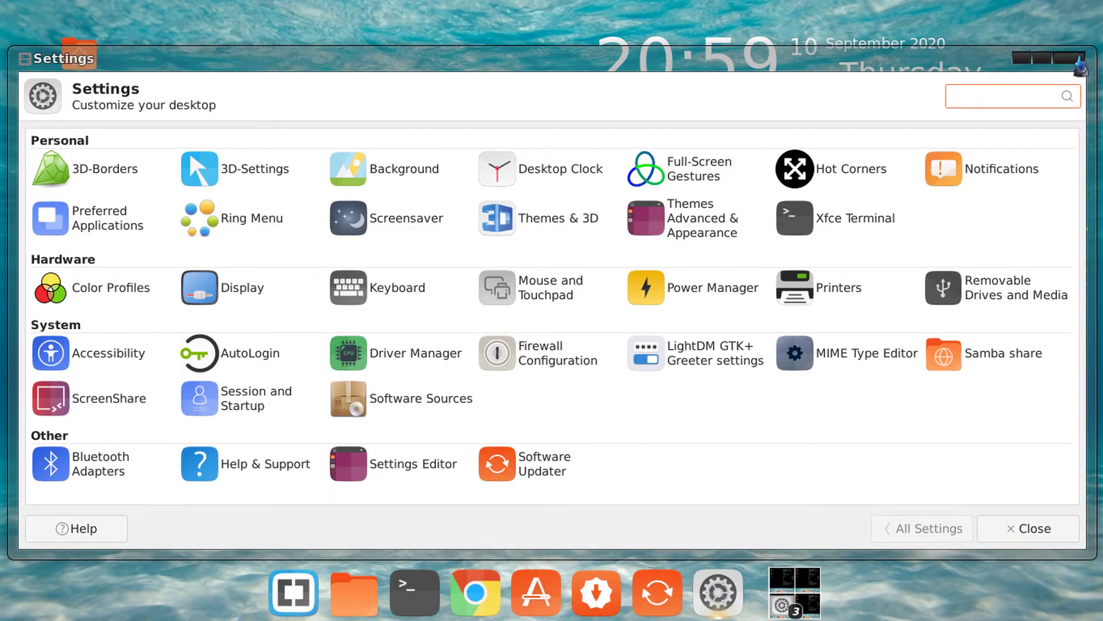
click(1070, 57)
- Open the Home folder in Files on workspace 3 and toggle its window repeatedly between maximized and restored size, leaving it restored
click(373, 598)
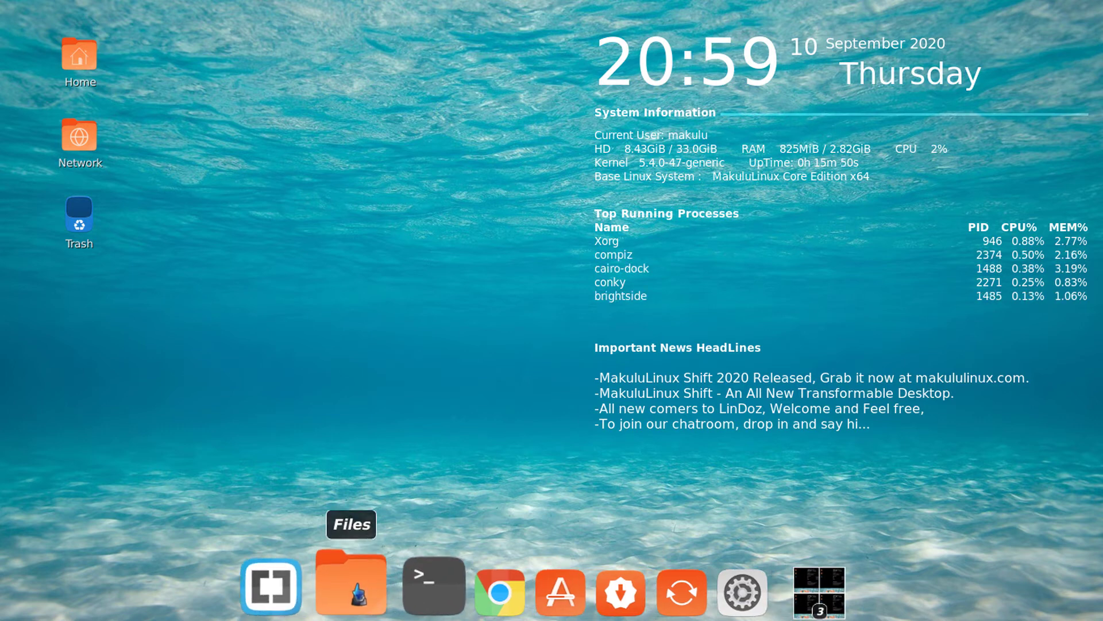
click(774, 155)
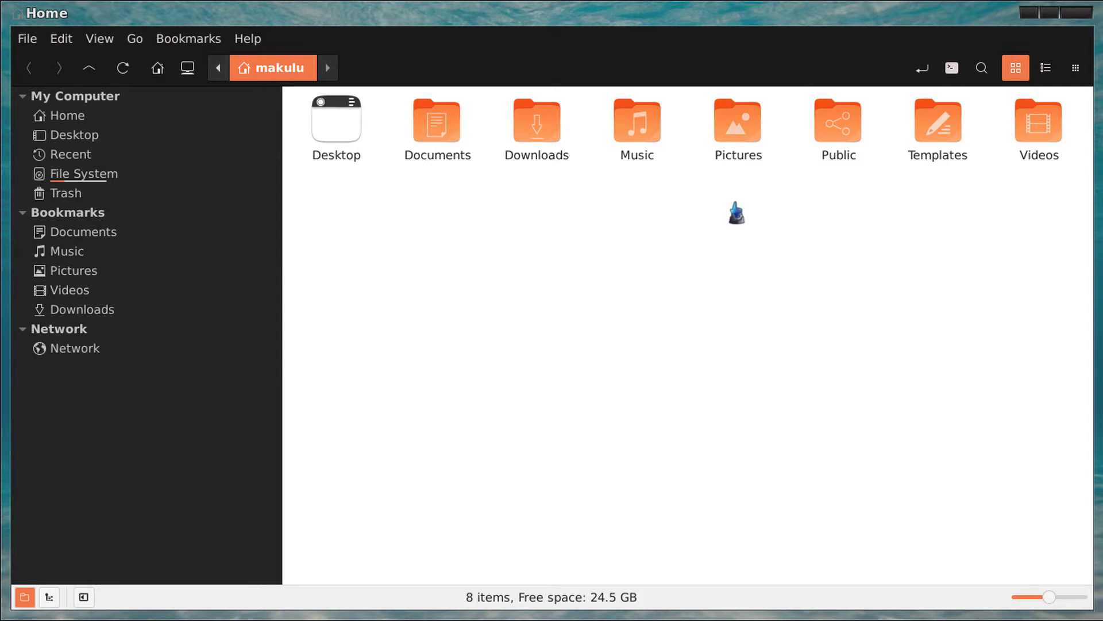
click(1049, 12)
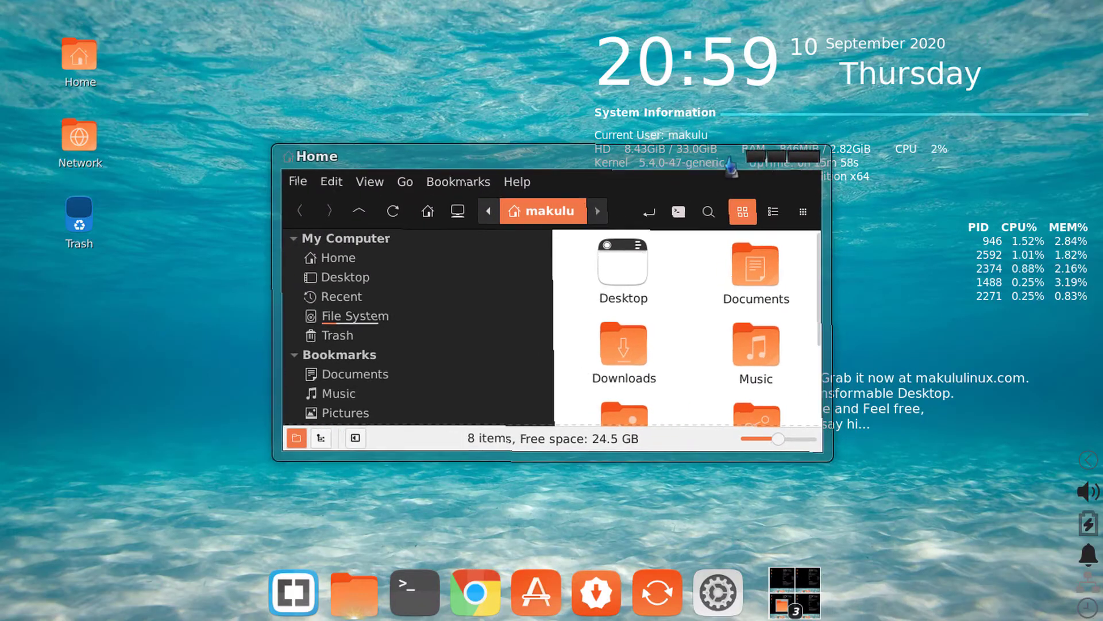
click(774, 154)
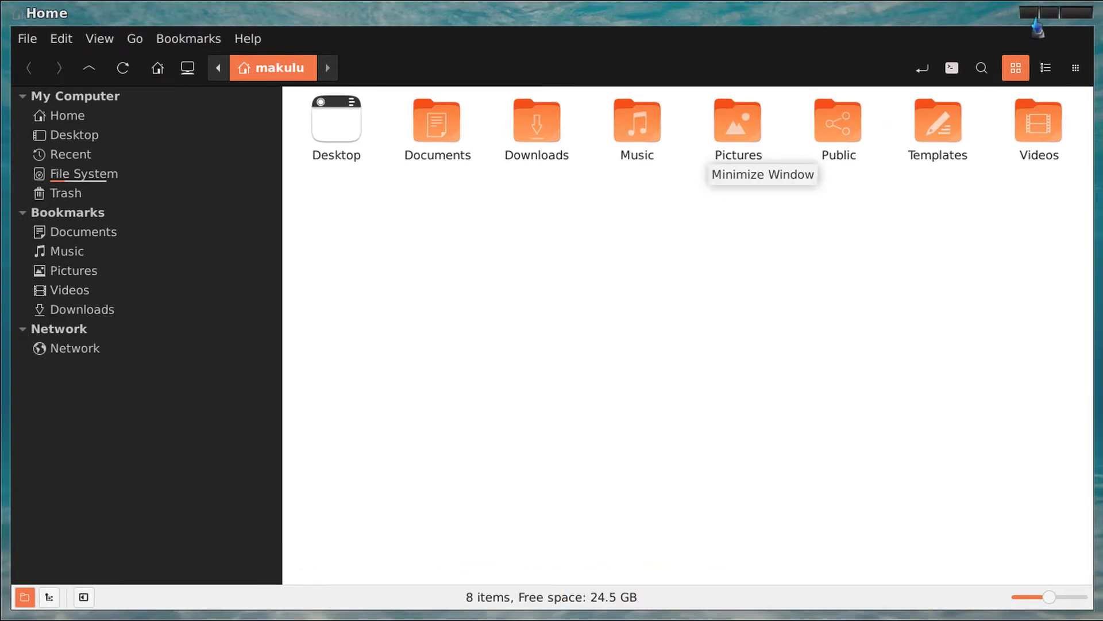
click(1049, 17)
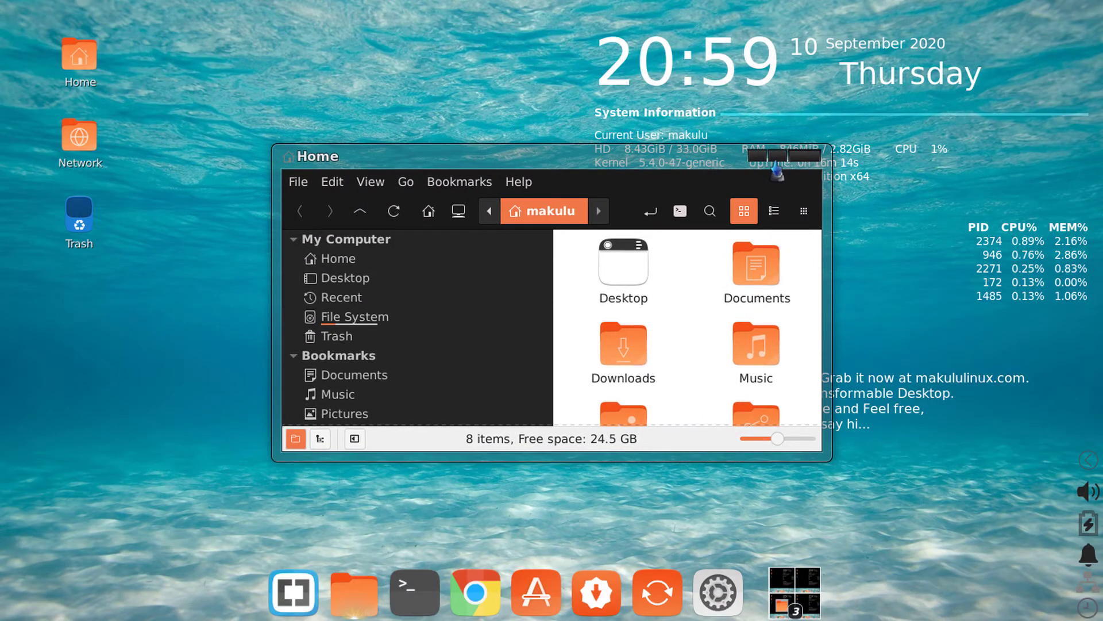
click(776, 154)
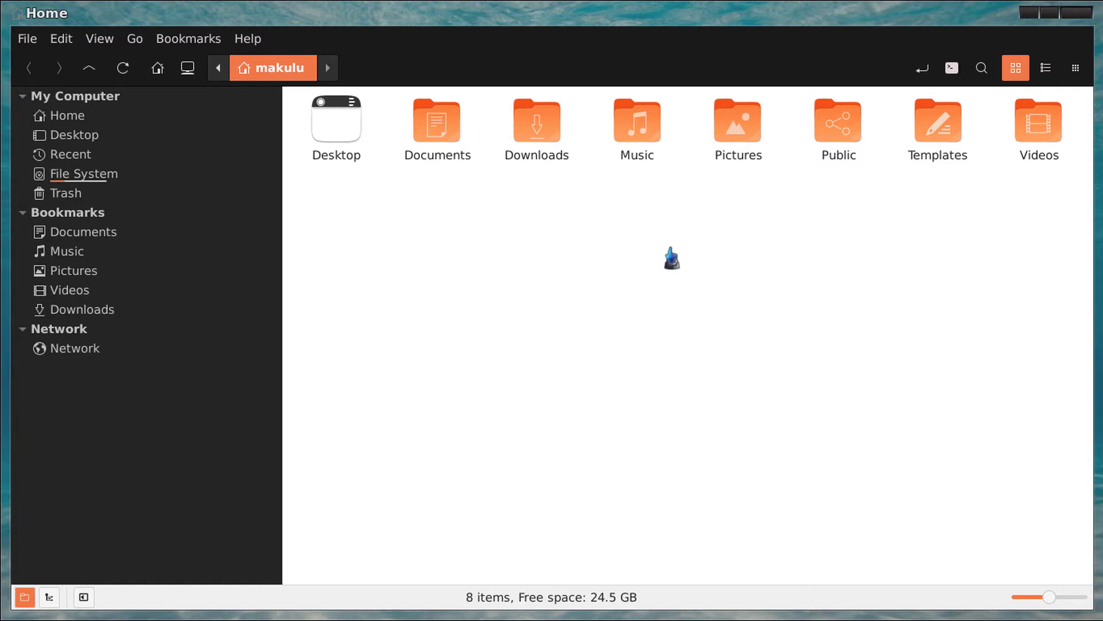
click(1050, 14)
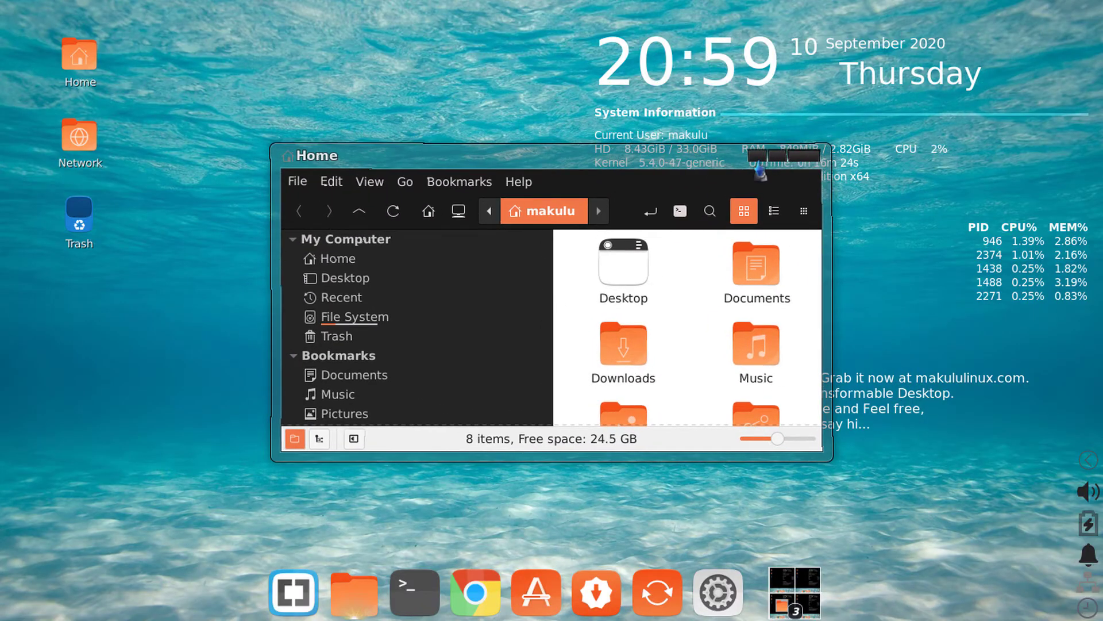
click(778, 154)
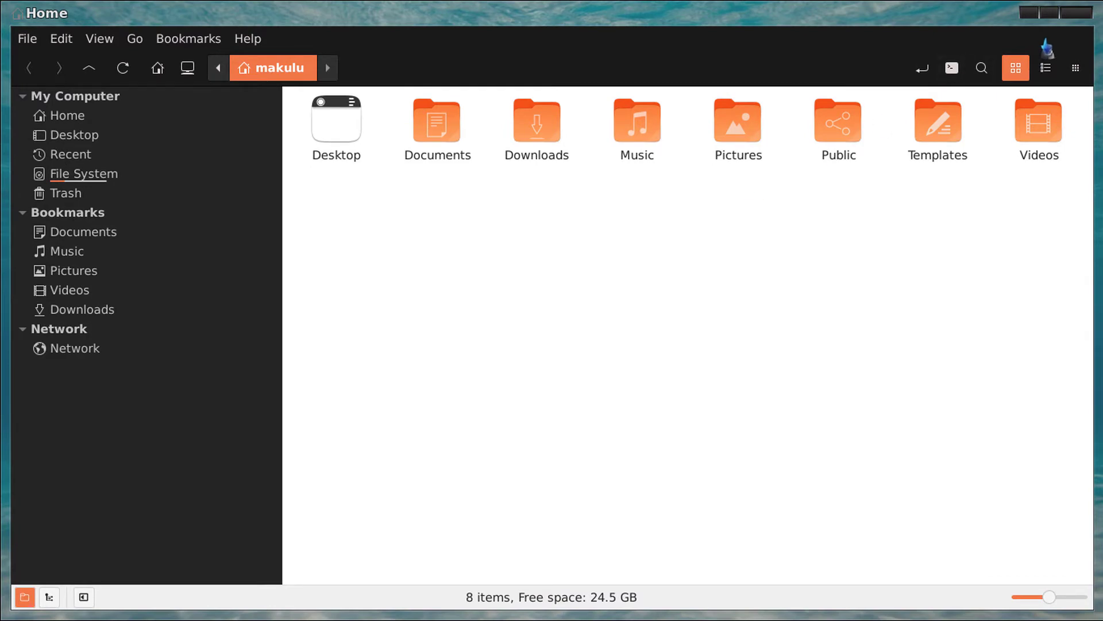
click(1050, 13)
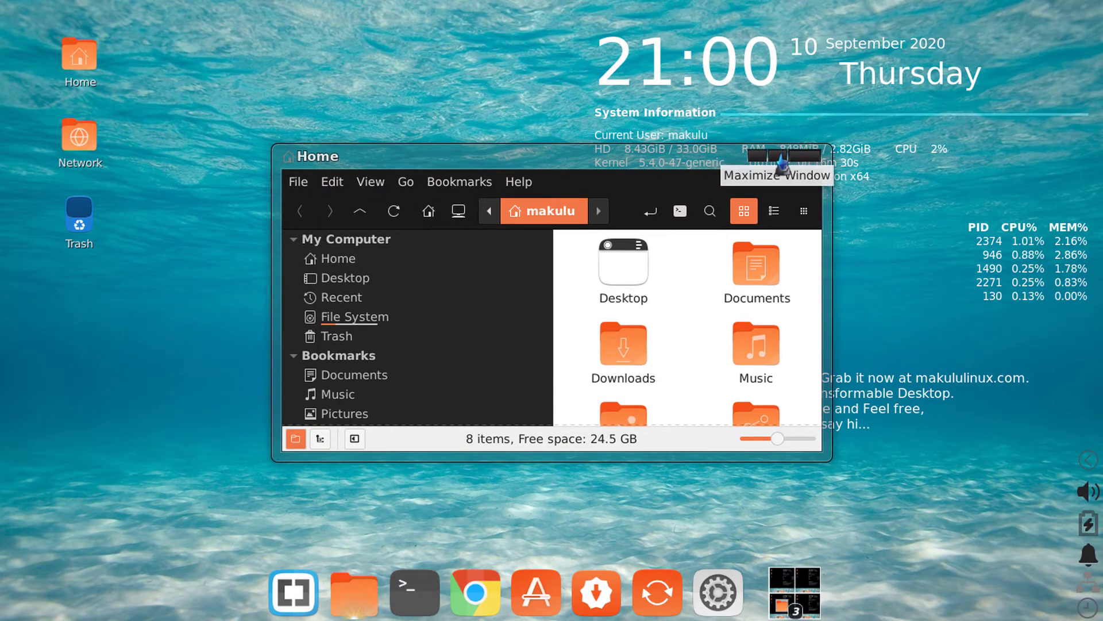
- Maximize the Home window, browse to File System and back to Home, and restore the window to its smaller size
click(781, 154)
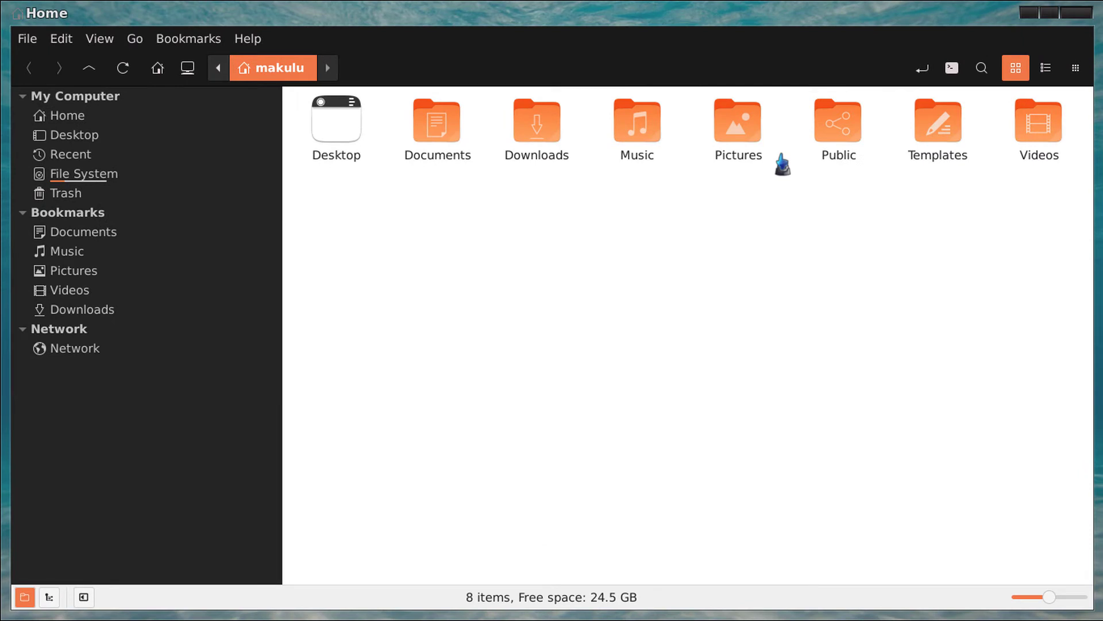
click(109, 173)
click(120, 115)
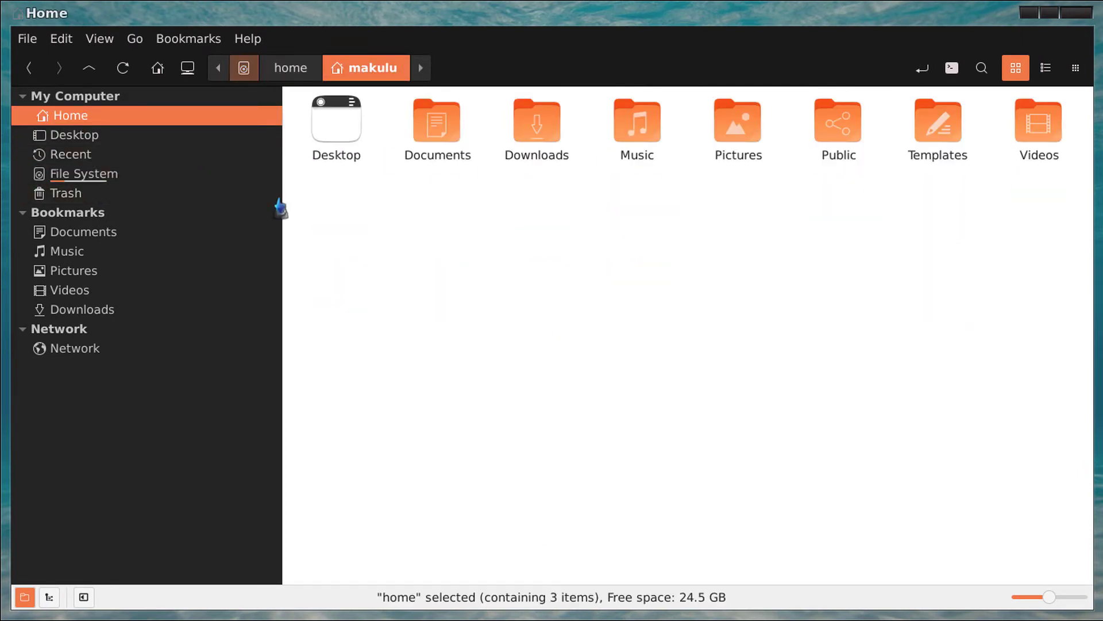
click(1049, 12)
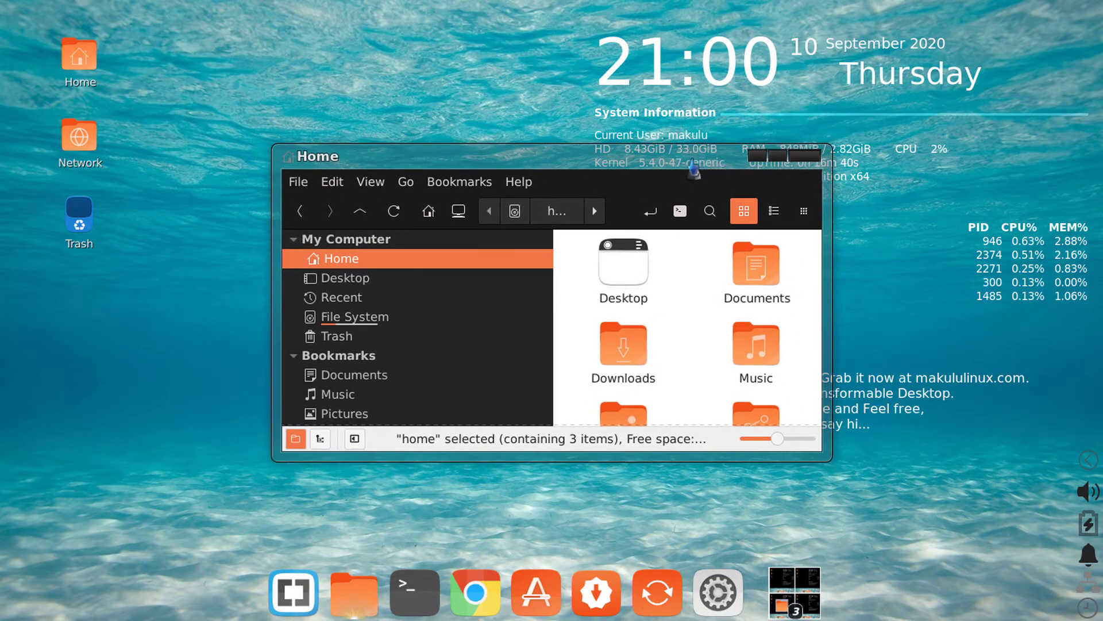
- Move the Home window slightly up, maximize it, restore it, maximize it again, and close it
drag(695, 166, 714, 113)
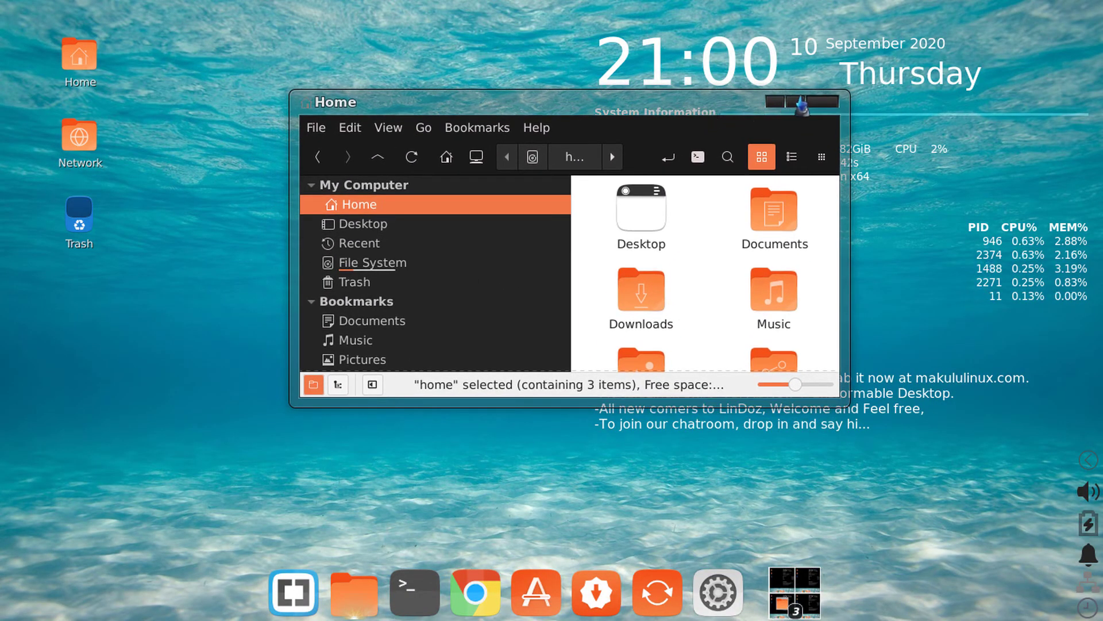
click(800, 102)
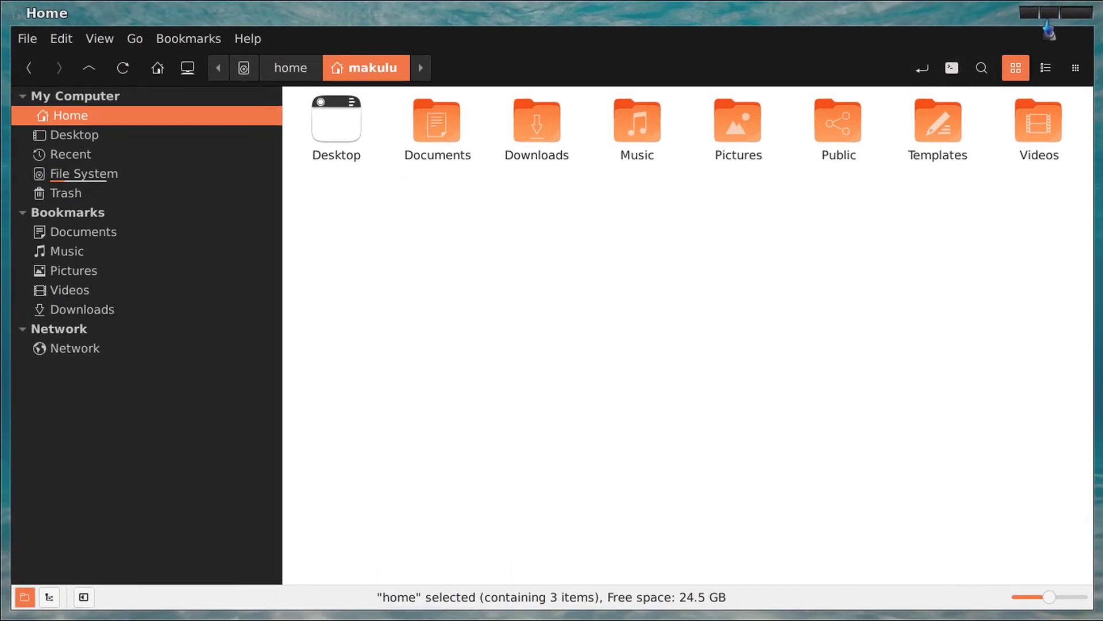
click(1048, 14)
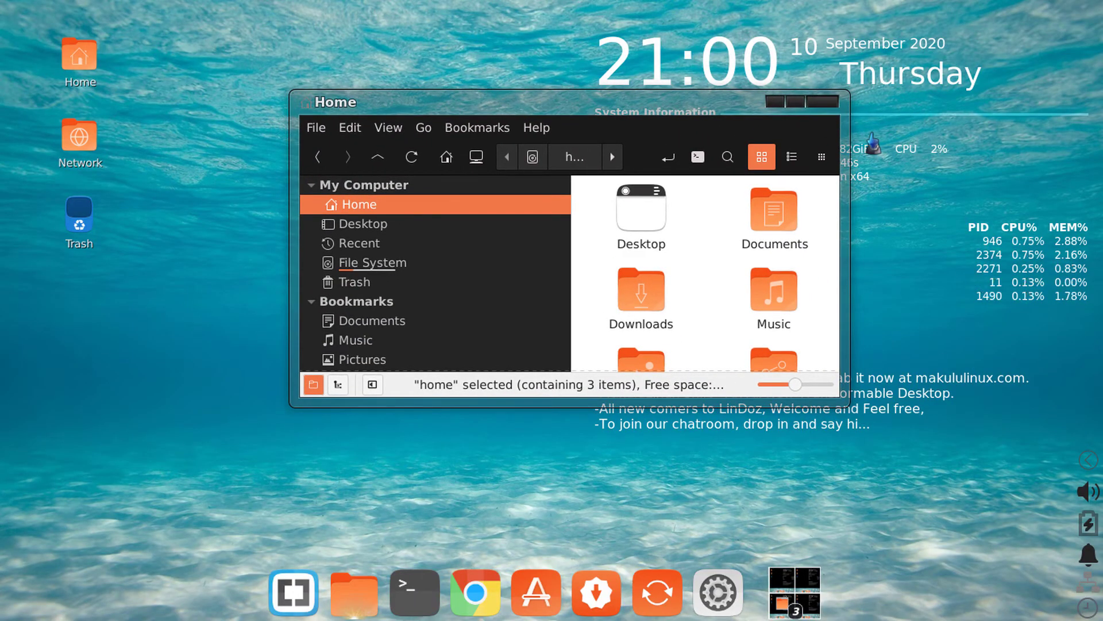
click(797, 102)
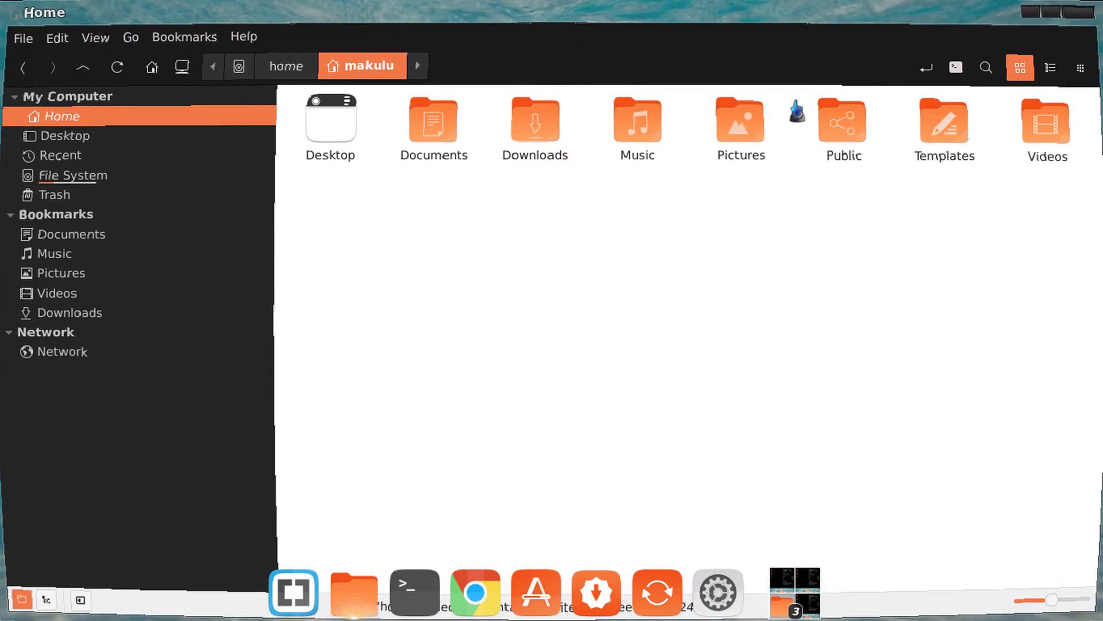
click(1079, 18)
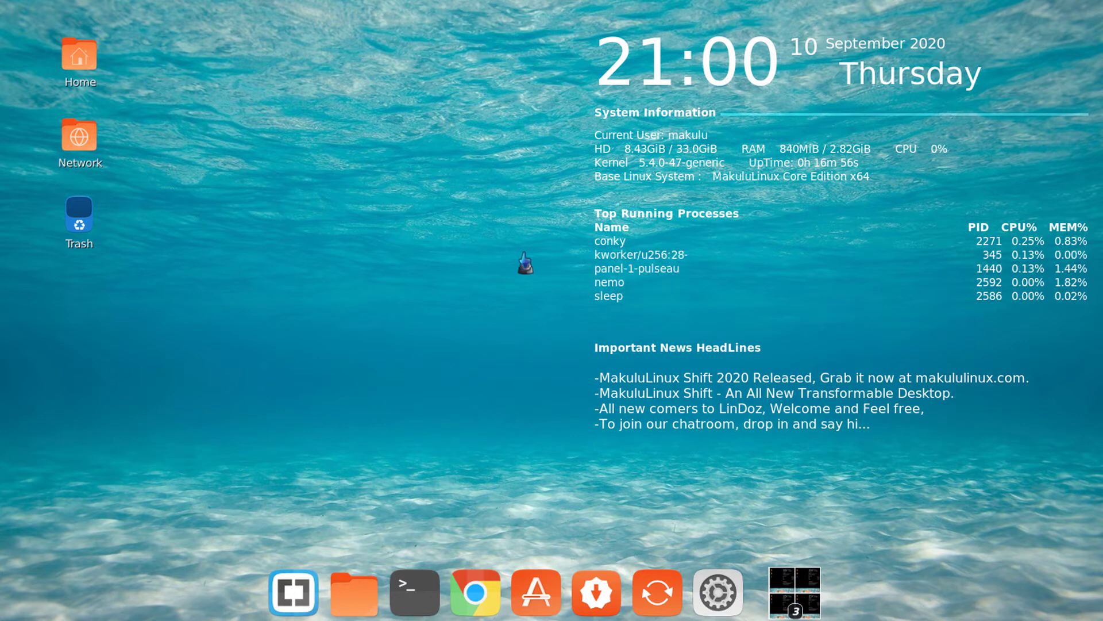
- Open a Terminal window, maximize and restore it, and nudge it slightly across the desktop
click(413, 592)
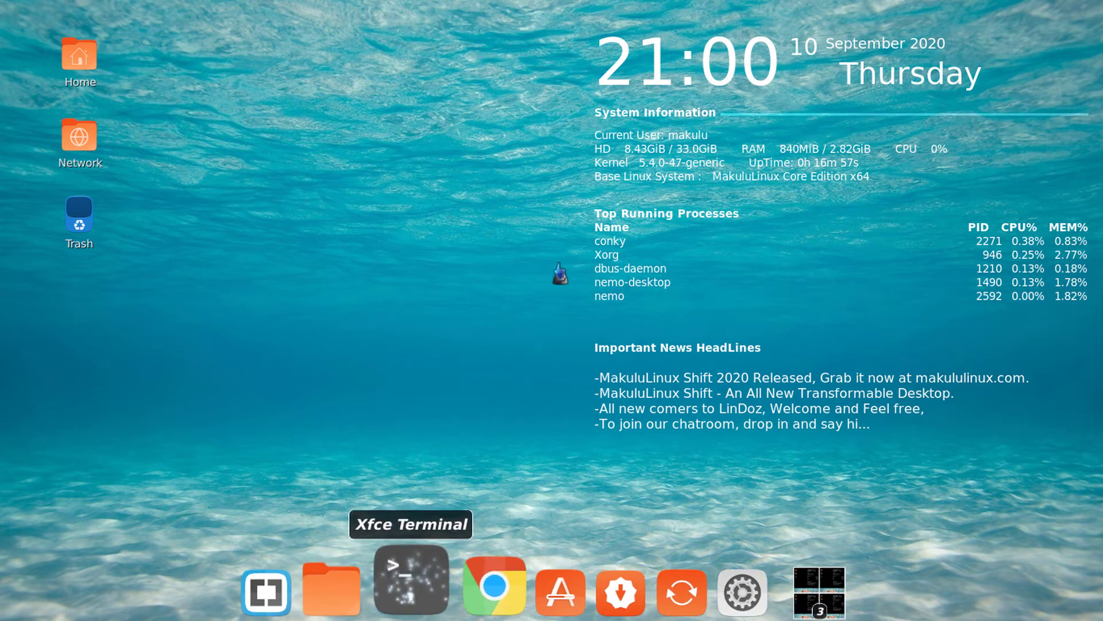
click(833, 109)
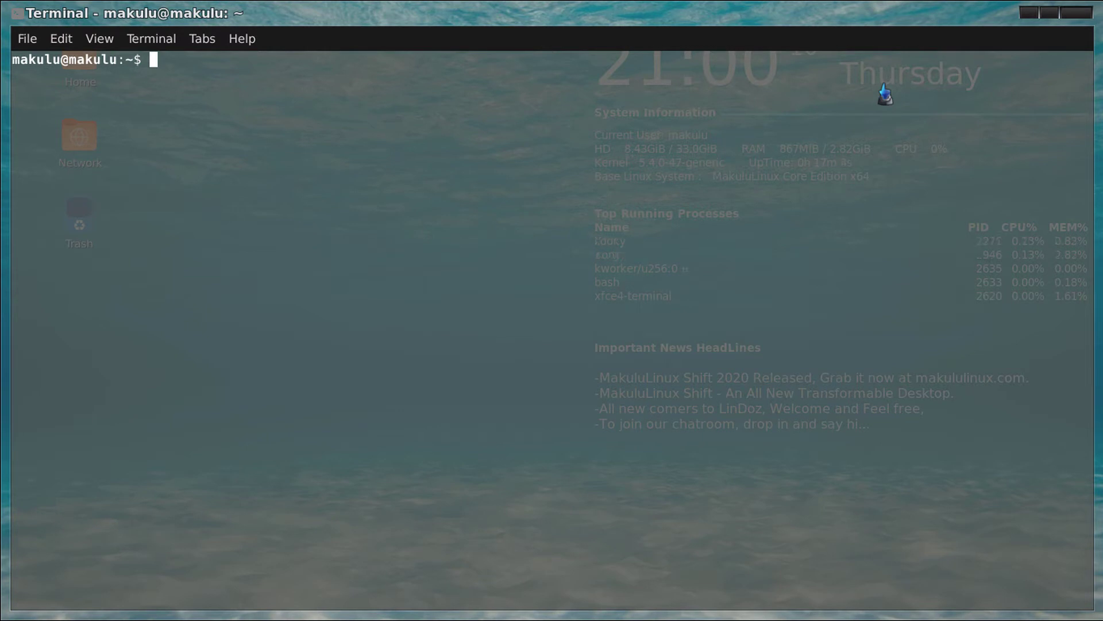
click(1053, 14)
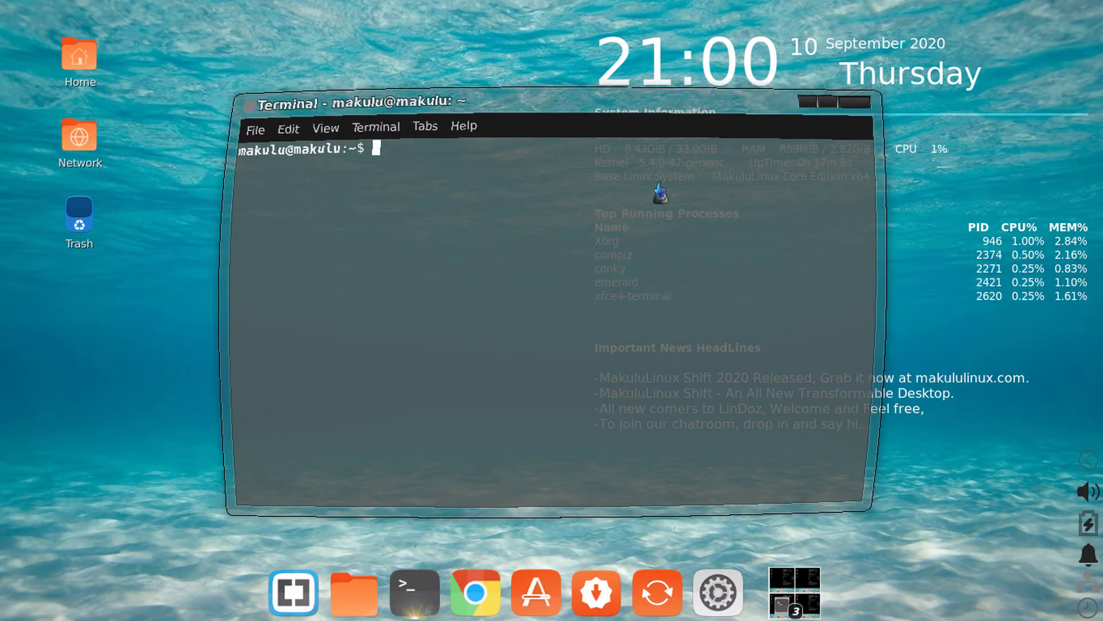
drag(610, 115, 604, 119)
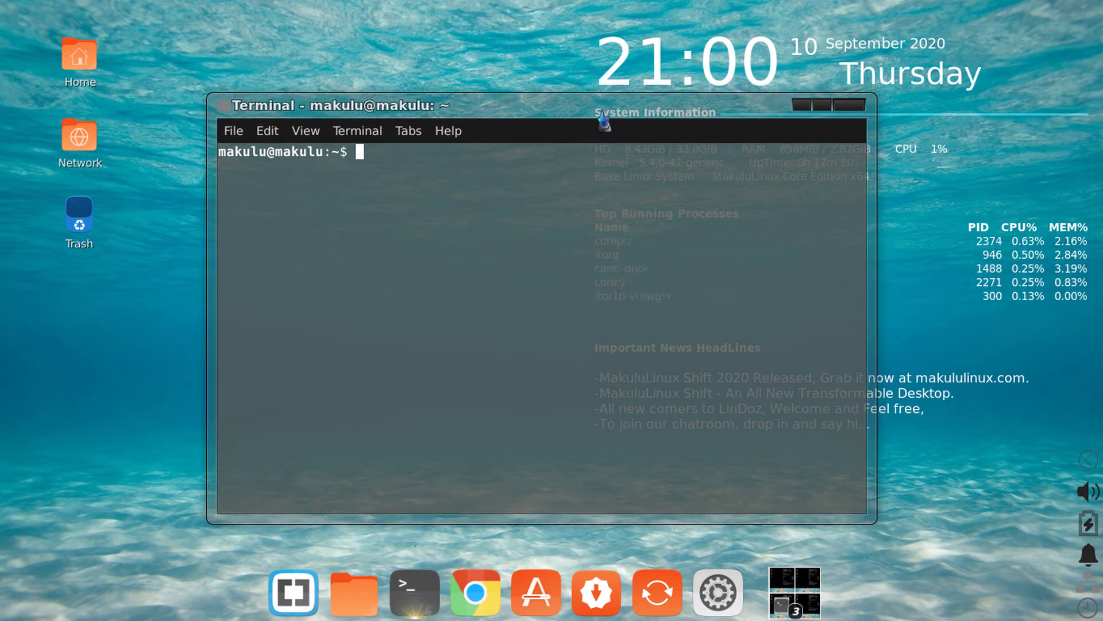
- Maximize and restore the Terminal window twice, shift it slightly, maximize it again, and close it
click(821, 110)
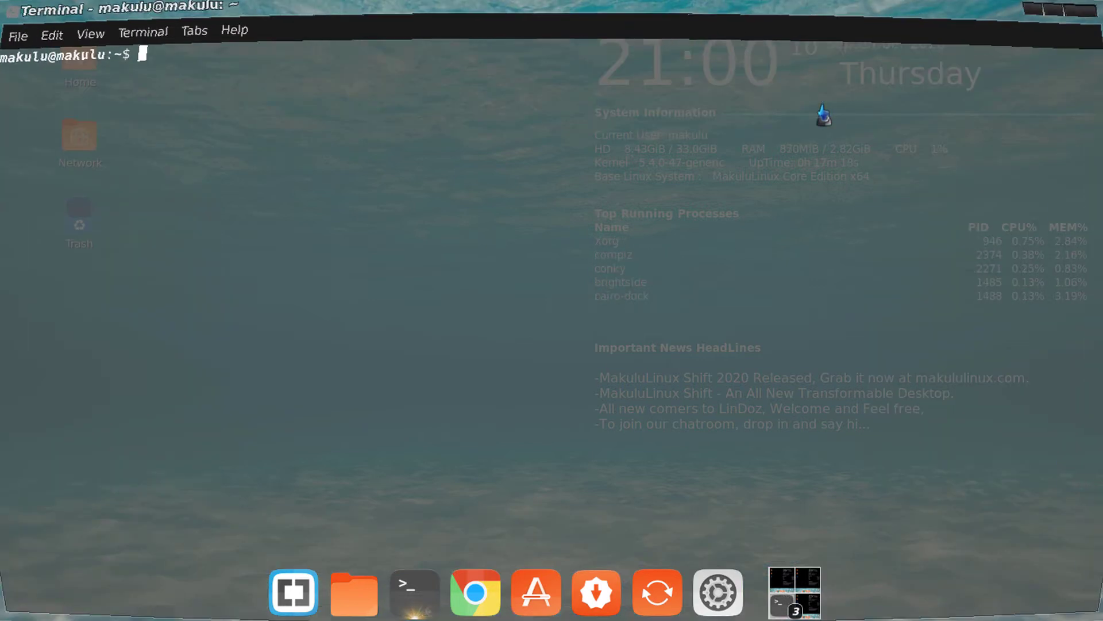
click(1047, 15)
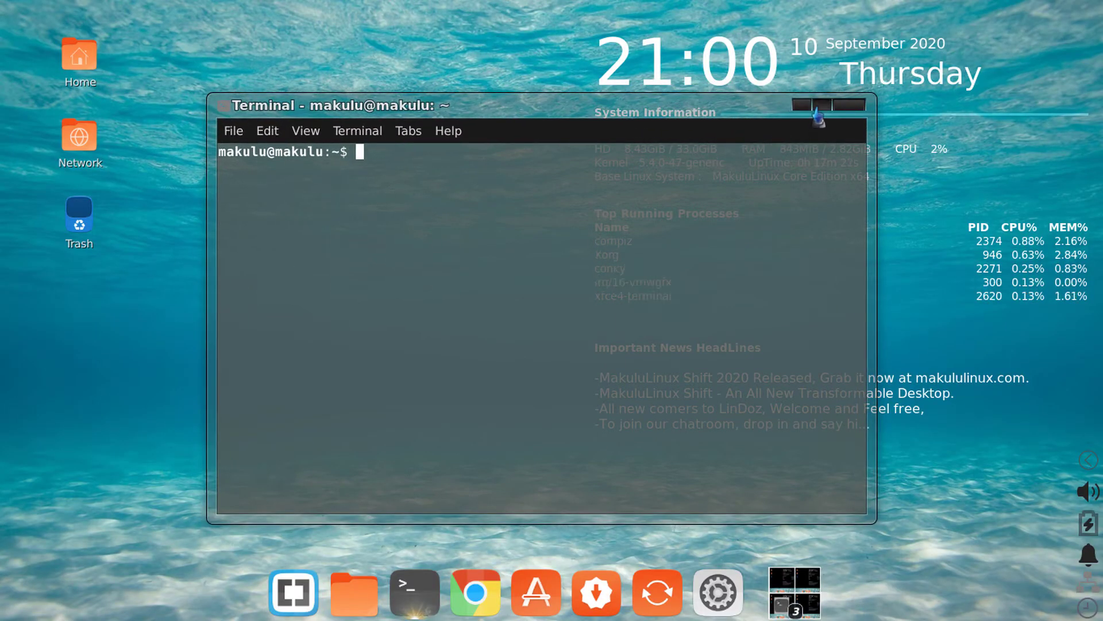
click(818, 112)
click(1049, 13)
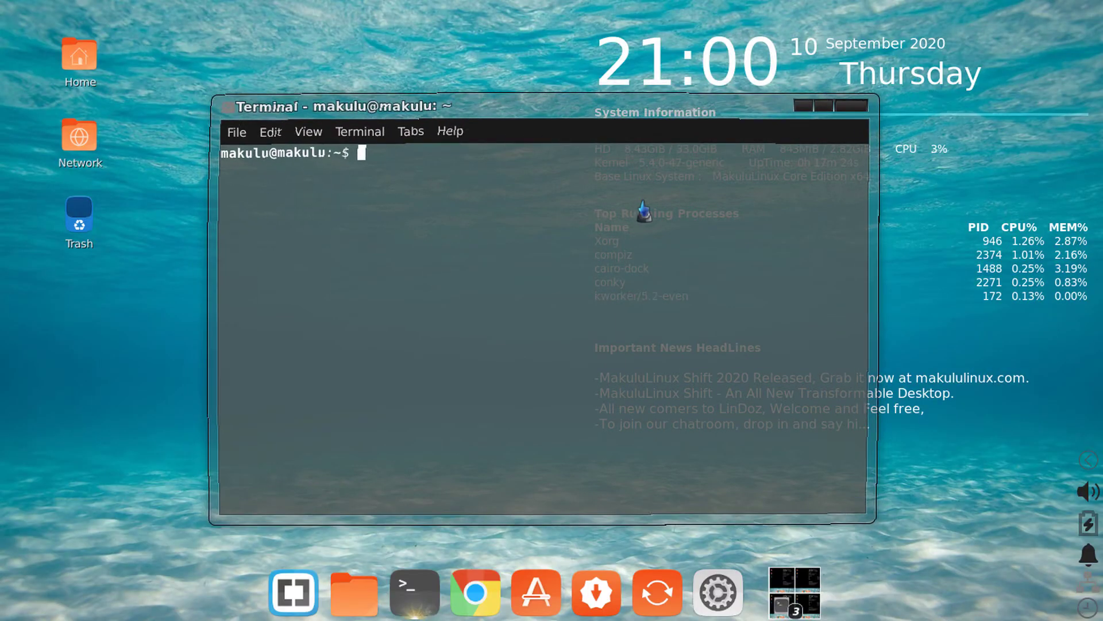
drag(542, 111, 504, 109)
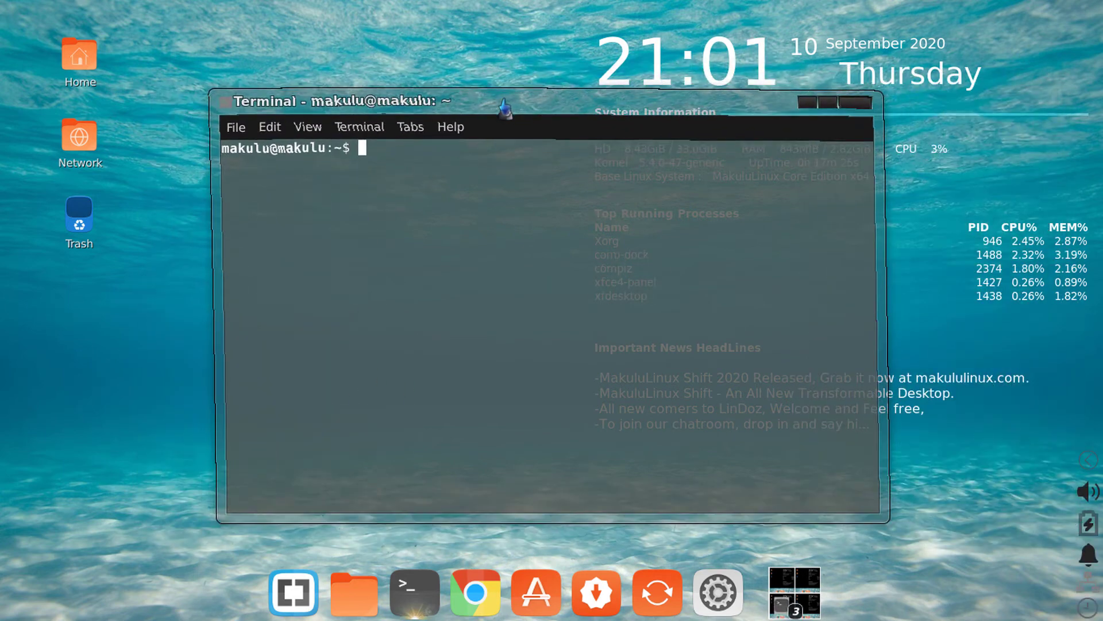
click(811, 101)
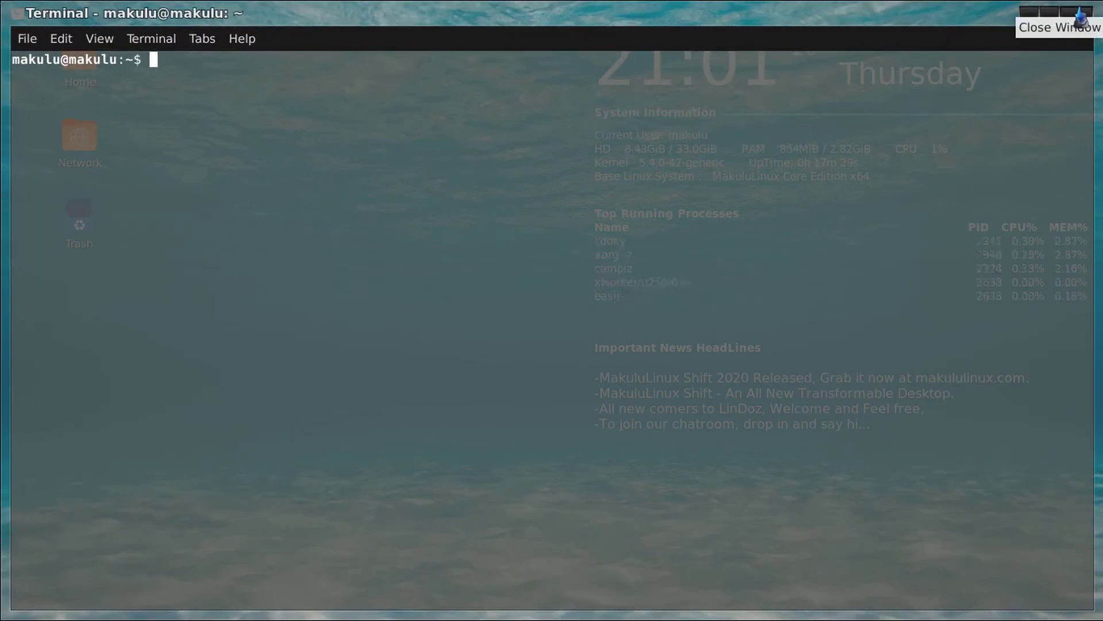
click(1075, 20)
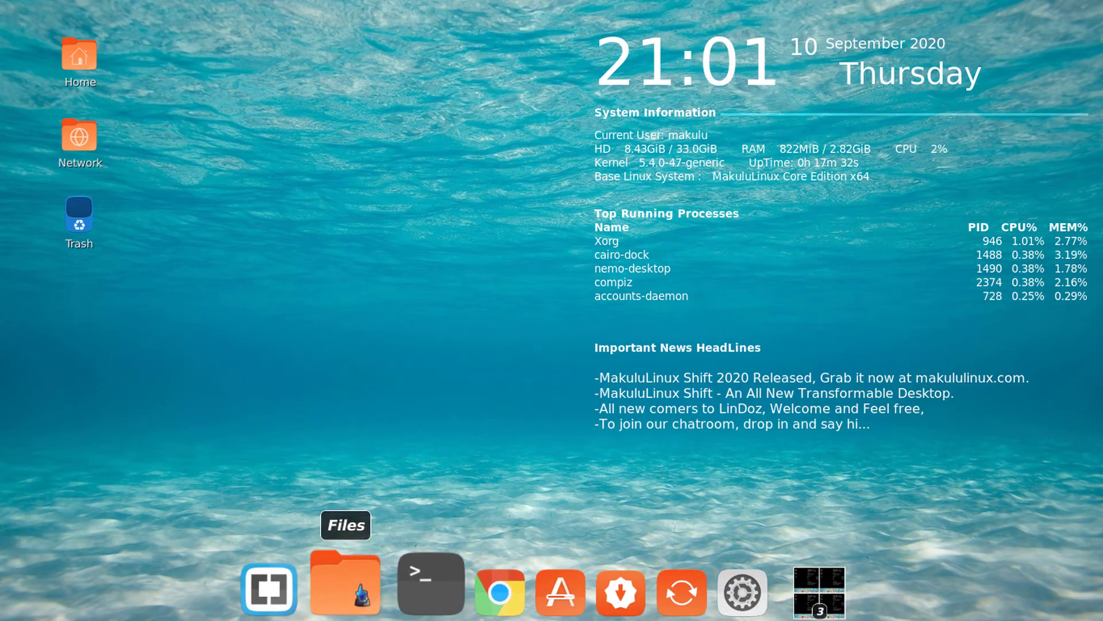
- Open the Home folder in Files, toggle the window between maximized and restored size, and close it
click(391, 556)
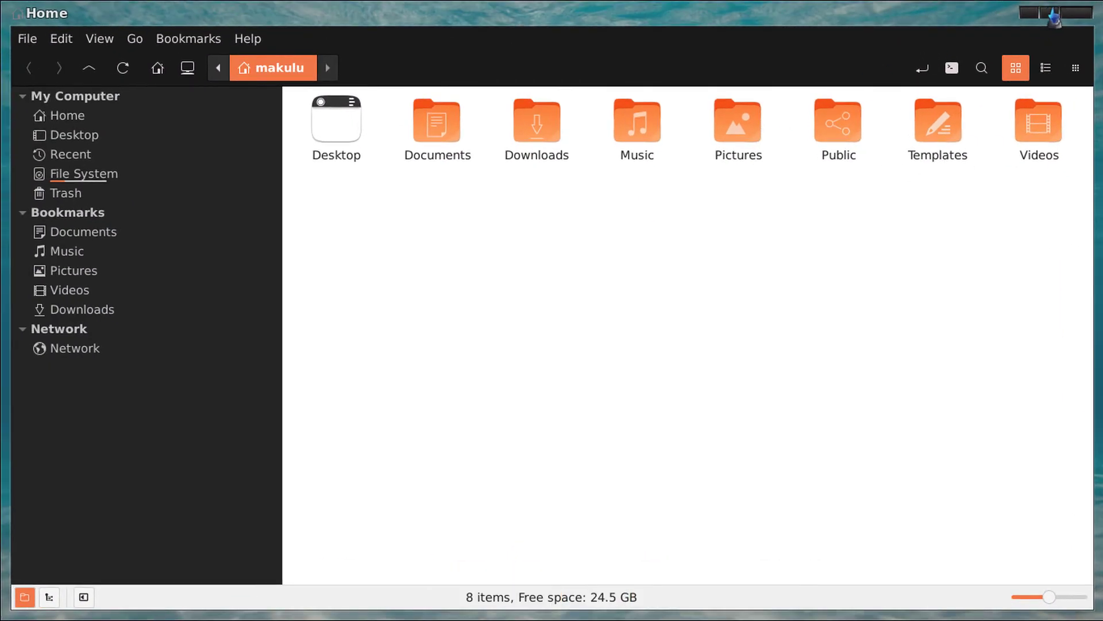
click(1050, 22)
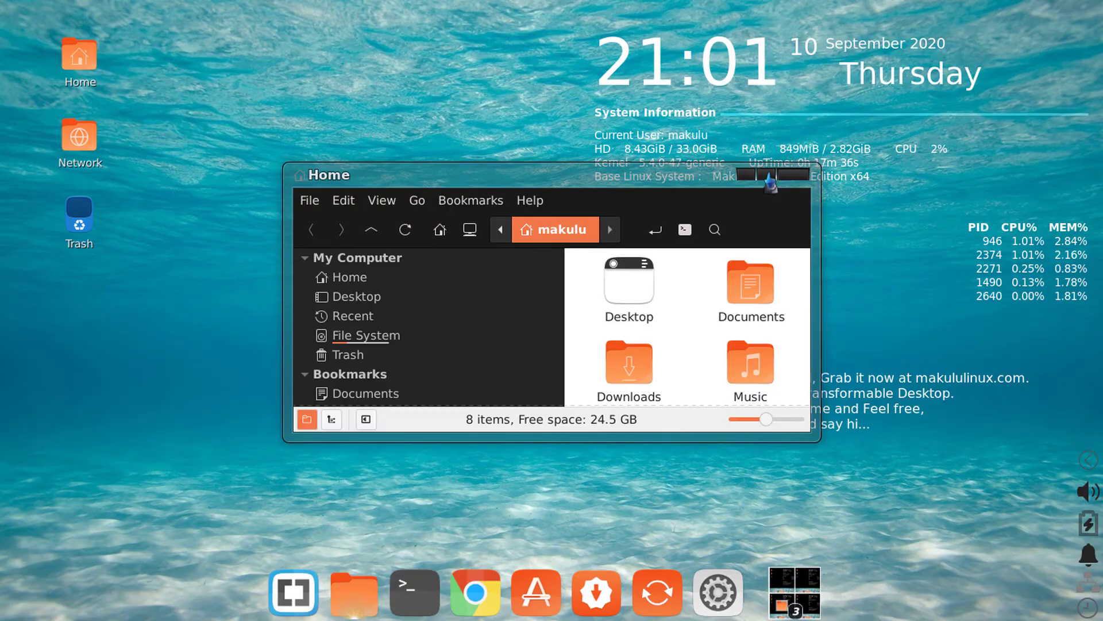
click(789, 175)
click(1078, 21)
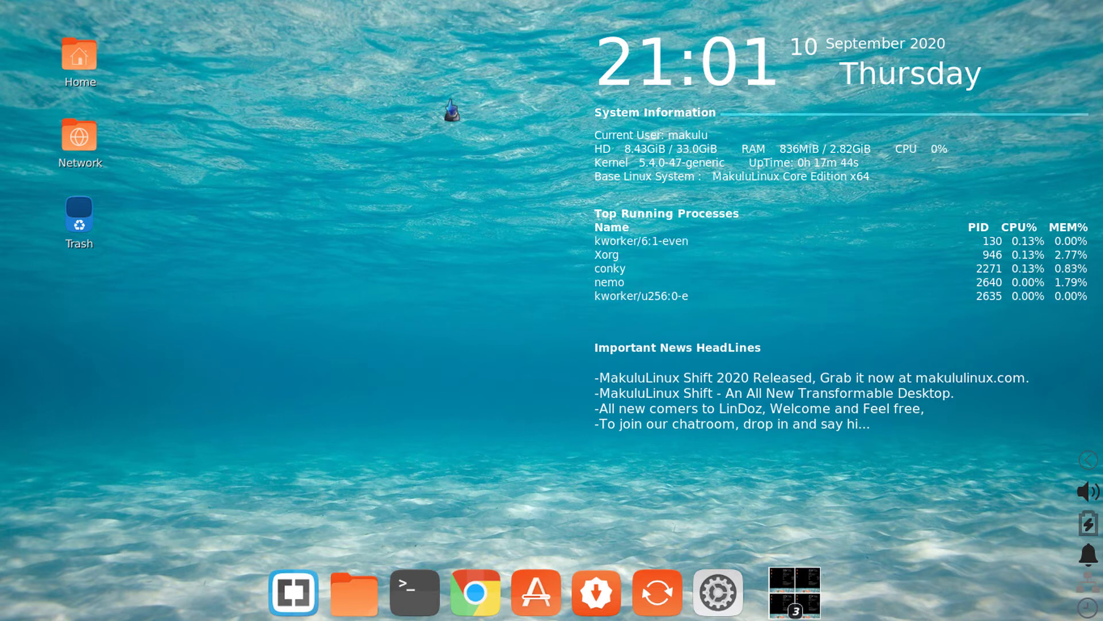
- Open a new Terminal window, maximize and restore it twice, and move it slightly to the right
click(415, 589)
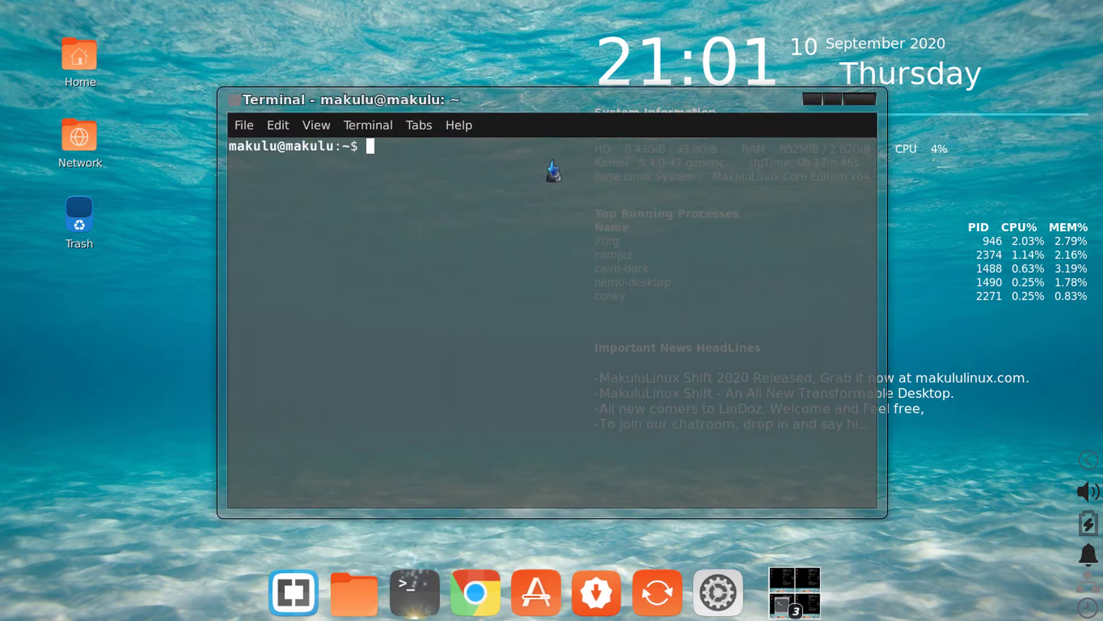
click(831, 99)
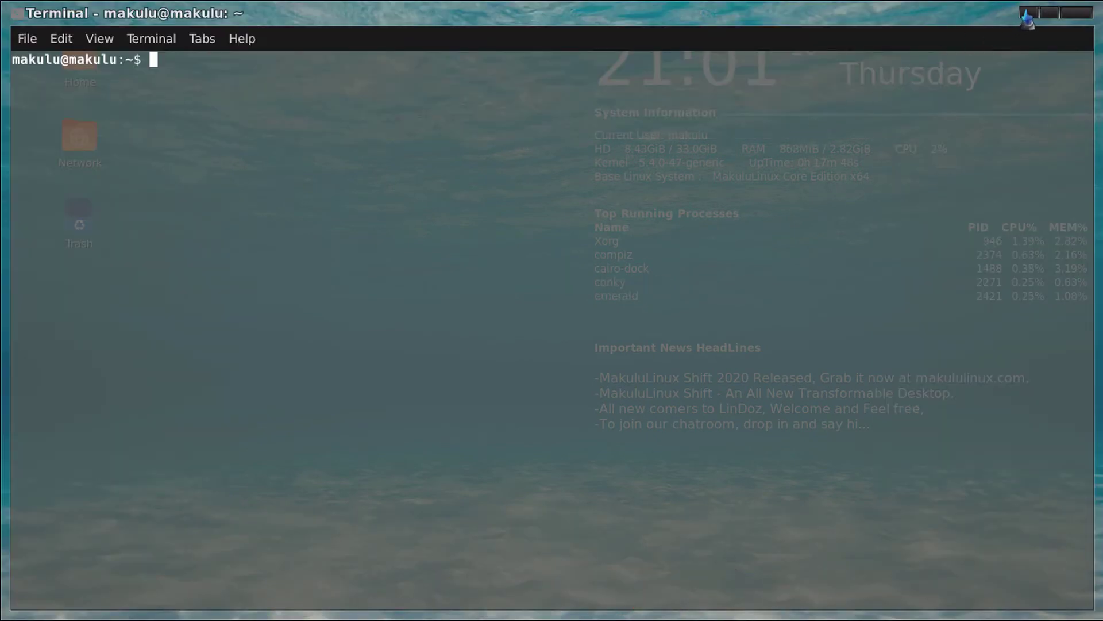
click(1055, 17)
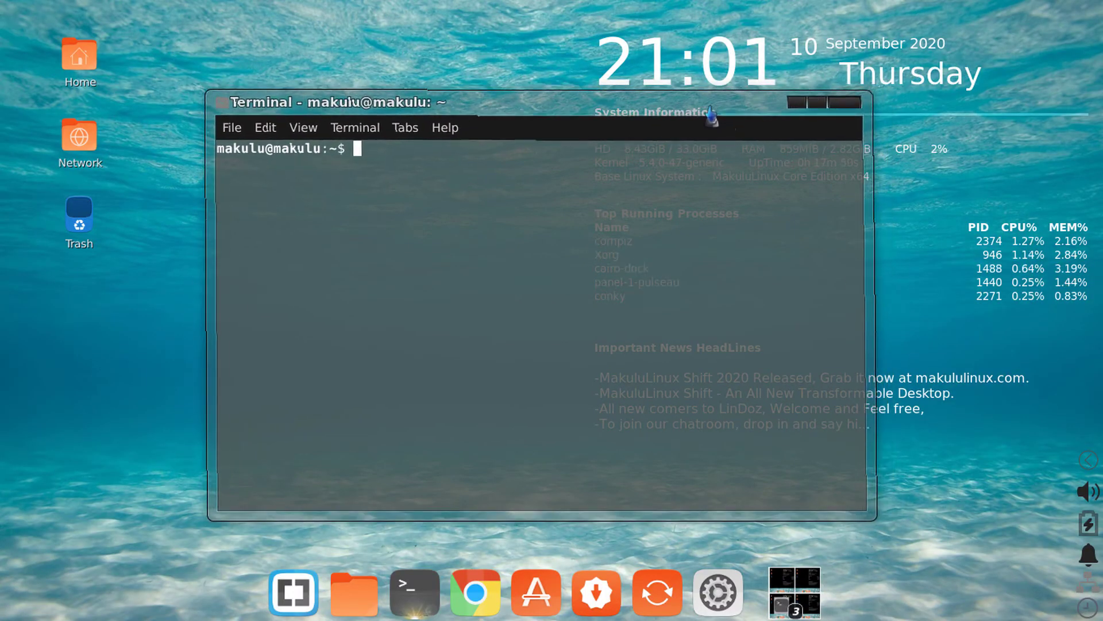
click(815, 104)
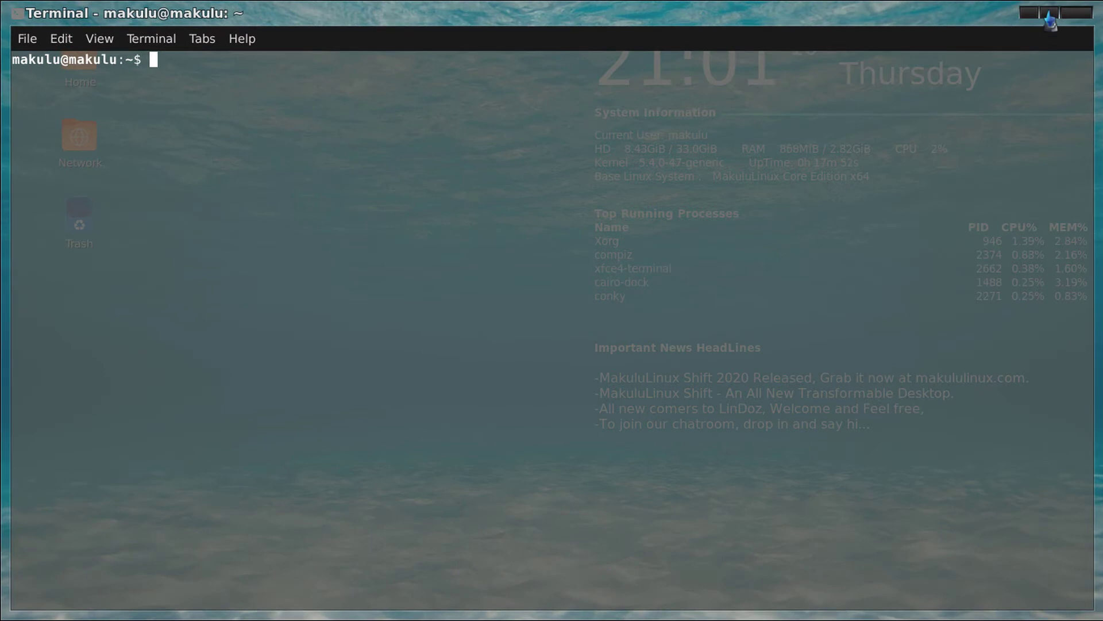
key(alt+F10)
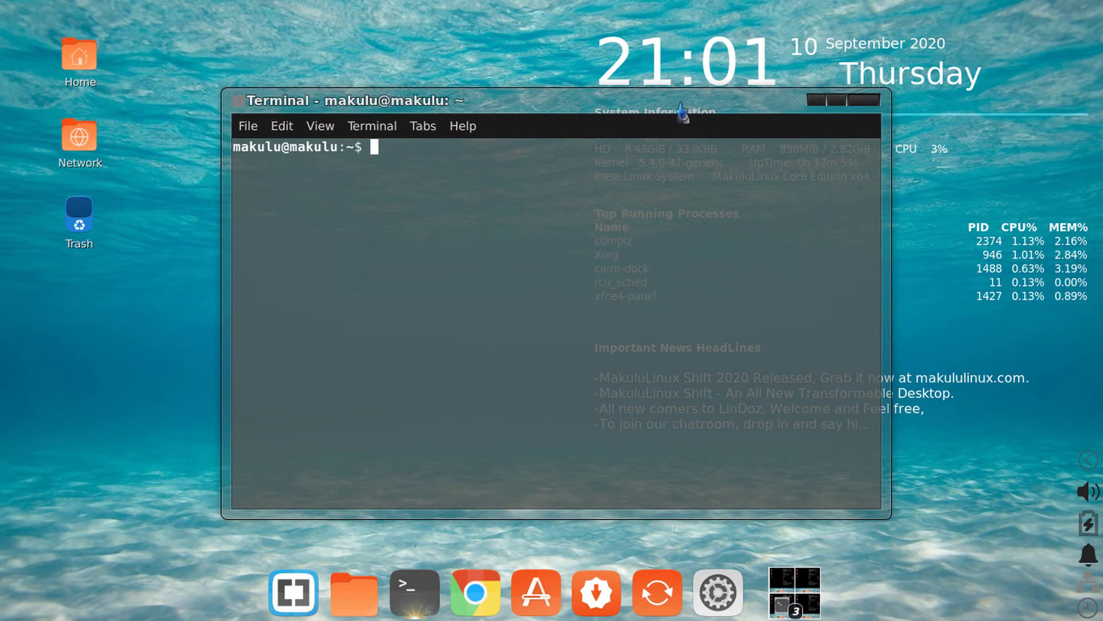
drag(682, 112, 693, 114)
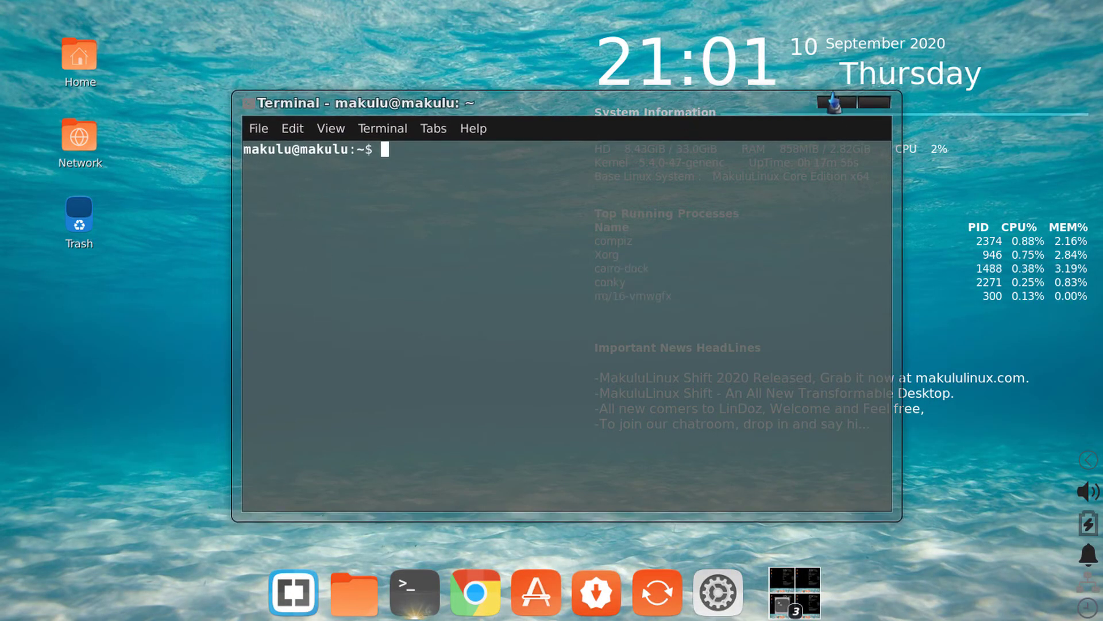
- Toggle the Terminal window repeatedly between maximized and restored size to show the animation, leaving it maximized
click(849, 109)
click(1049, 12)
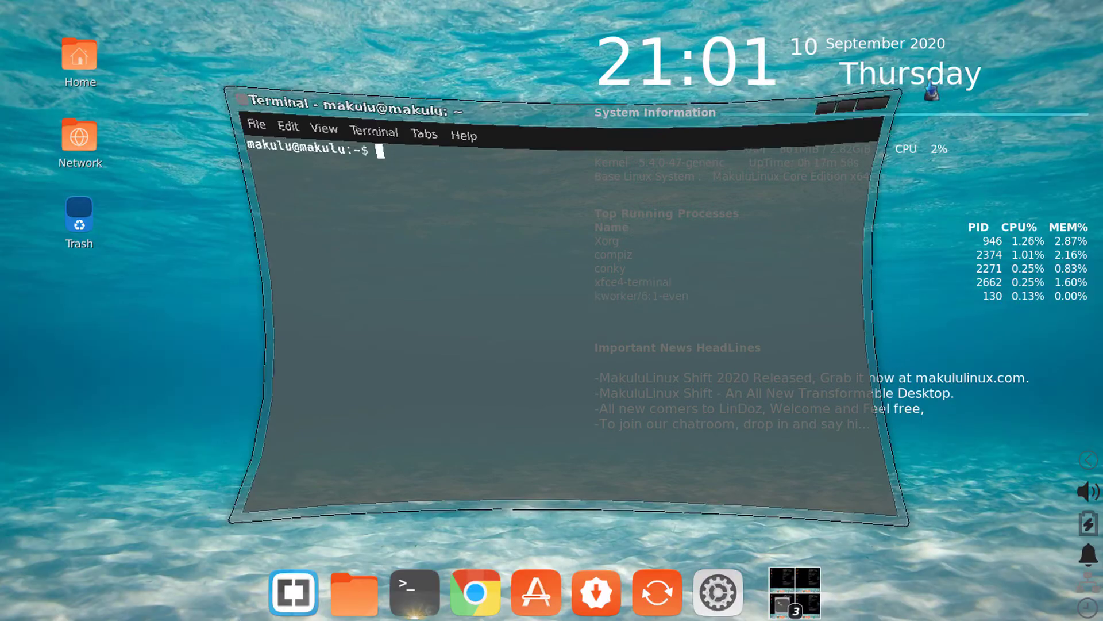
click(849, 109)
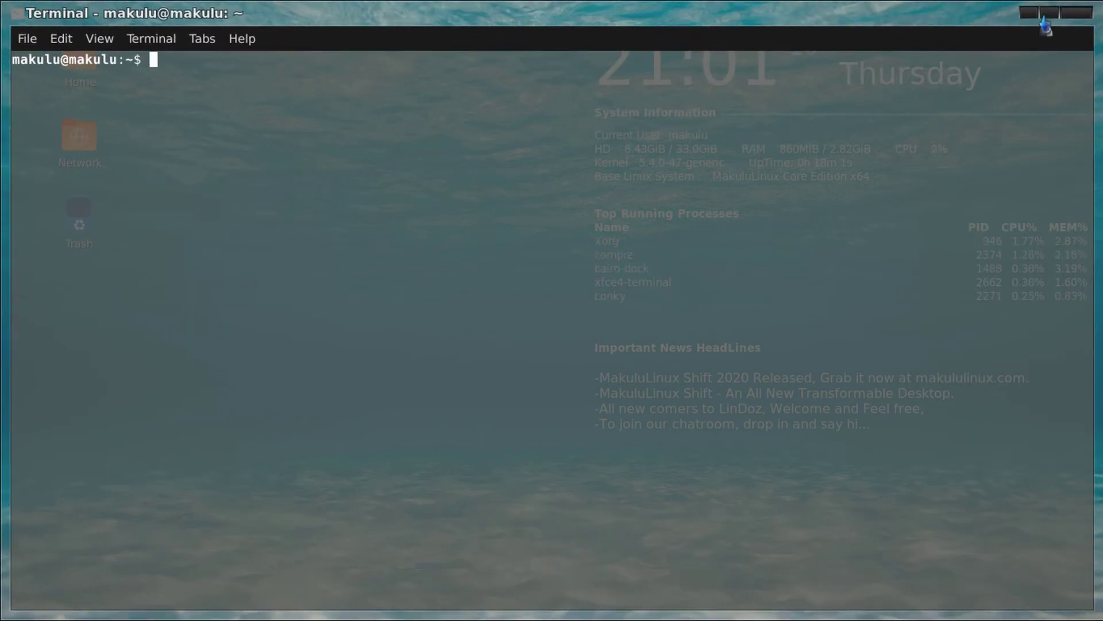
click(1048, 11)
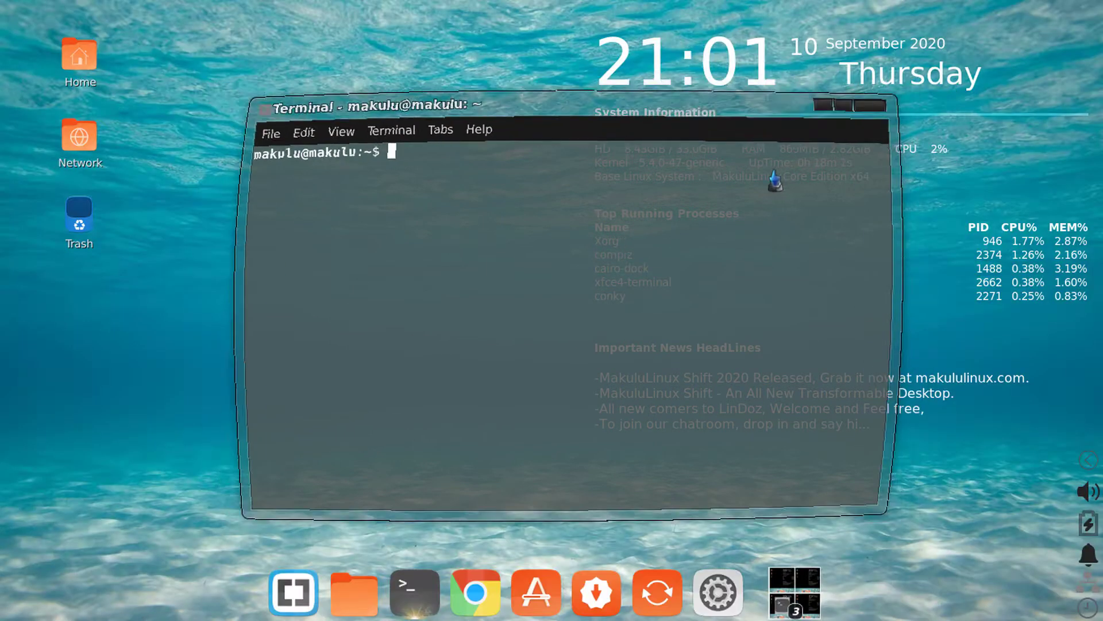
click(849, 109)
click(1031, 13)
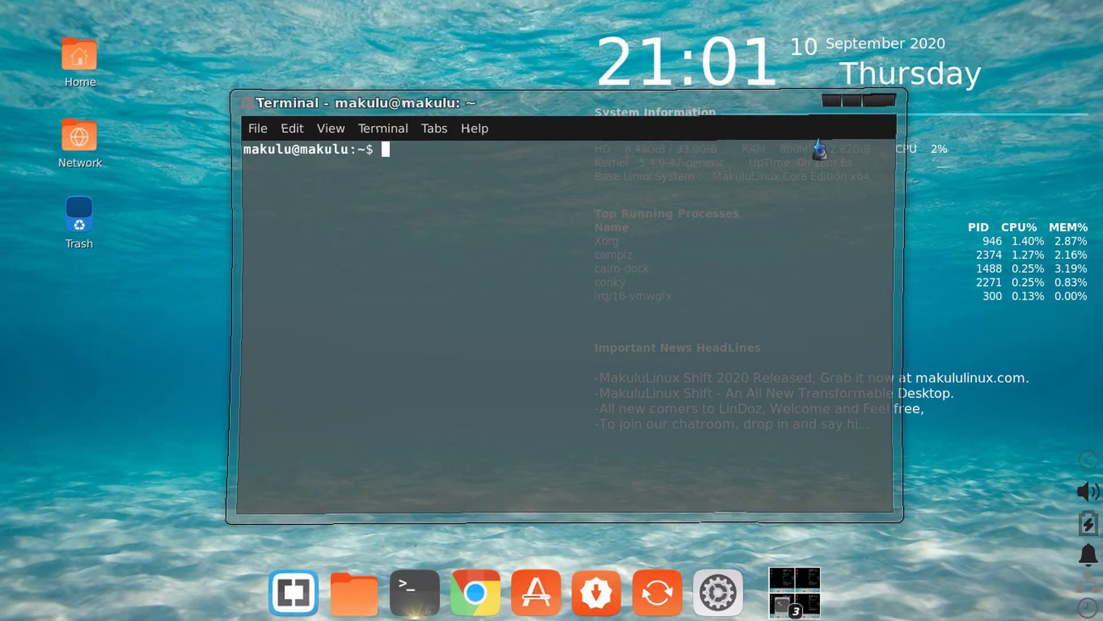
click(851, 104)
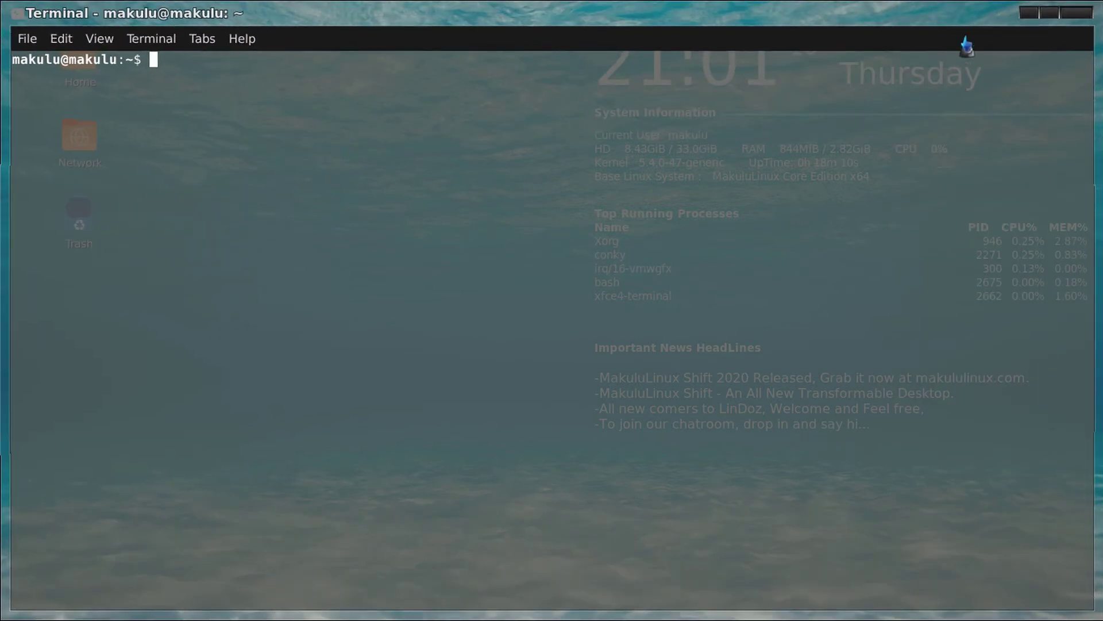
click(1049, 13)
click(852, 109)
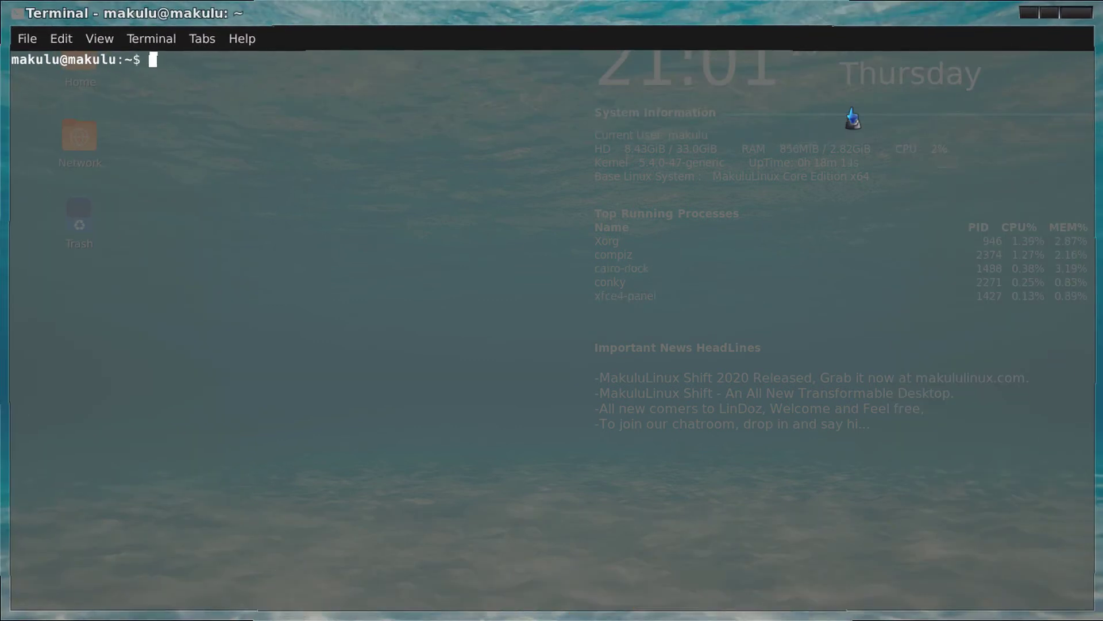
click(1047, 14)
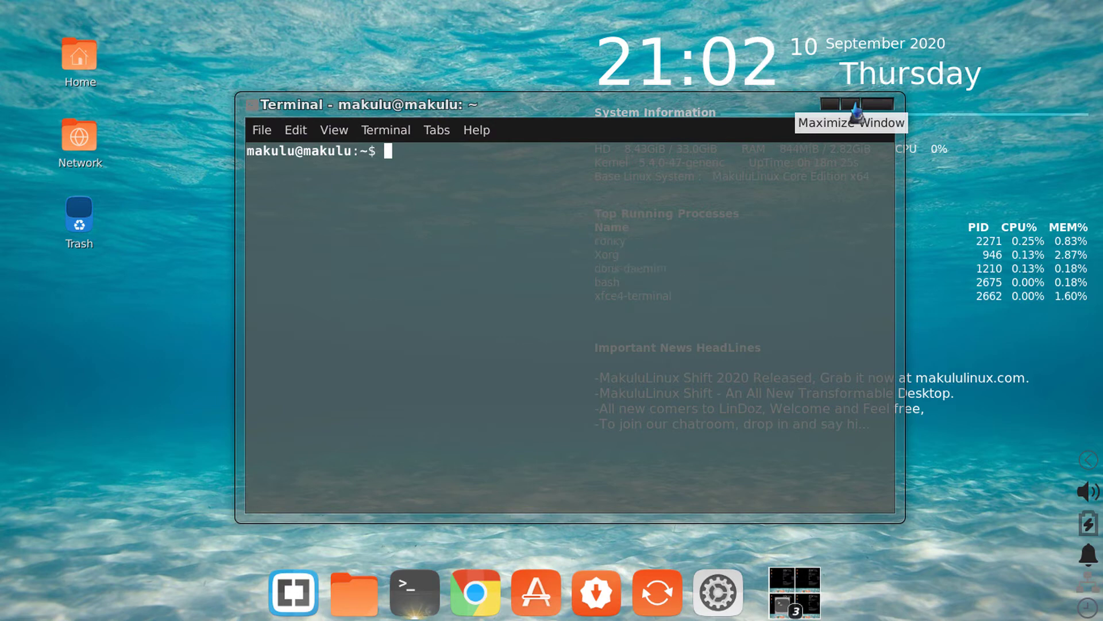
click(856, 110)
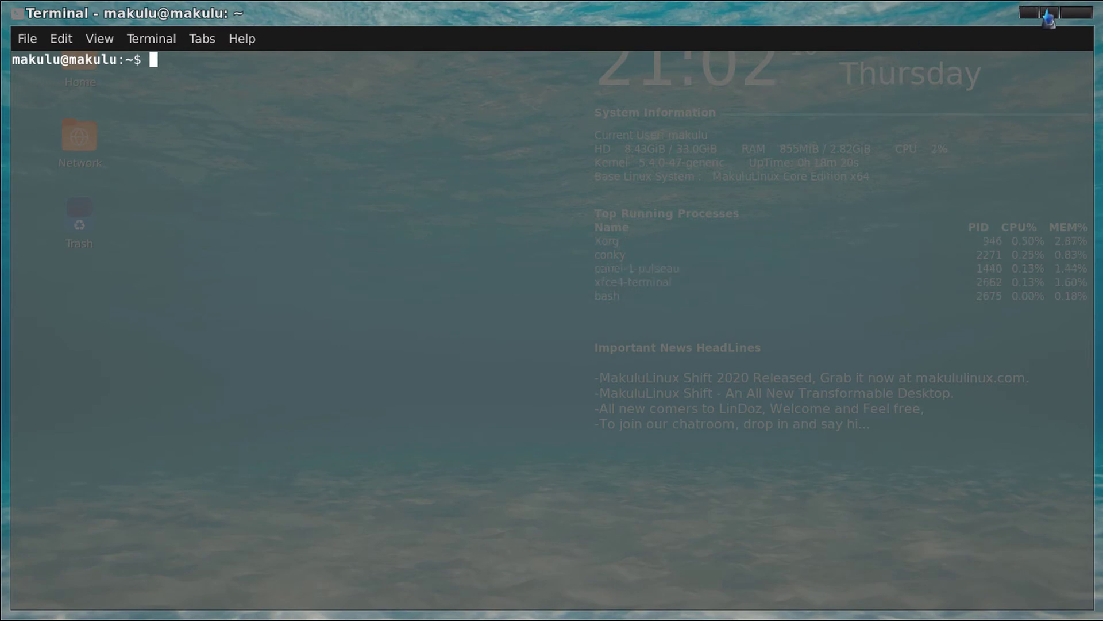
- Toggle the Terminal window between restored and maximized size several times to show the animation, and close it at restored size
click(1048, 14)
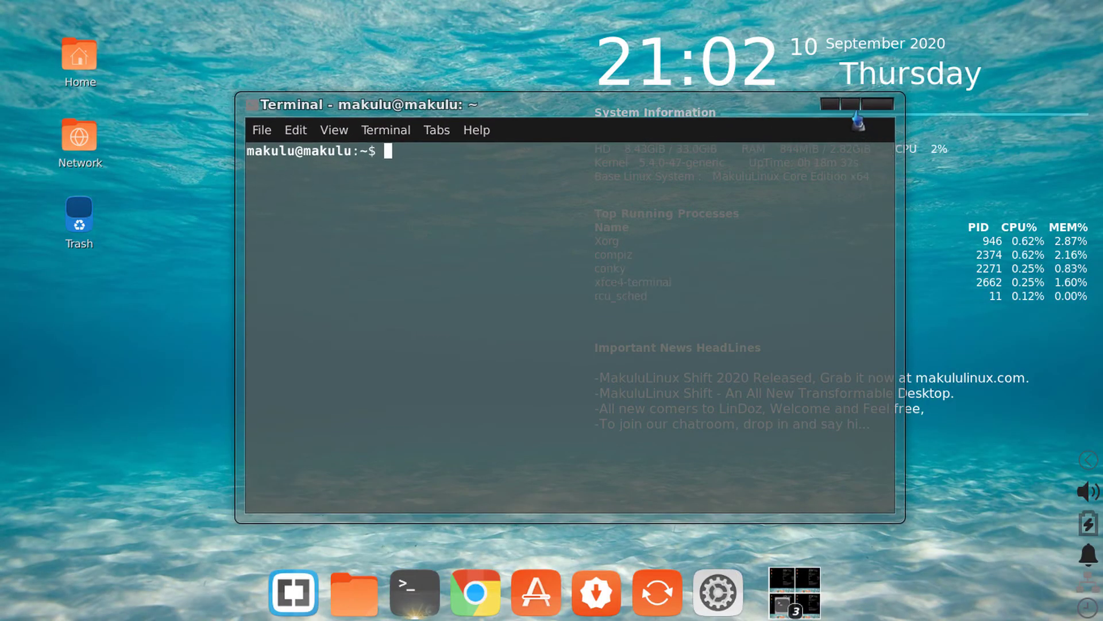
click(855, 110)
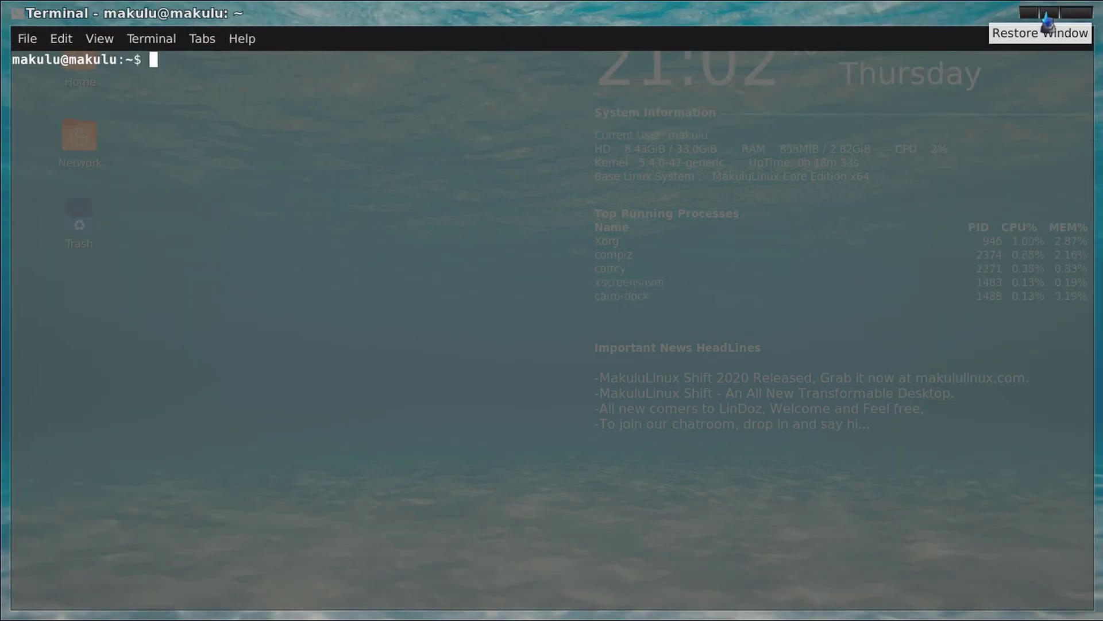
click(1047, 14)
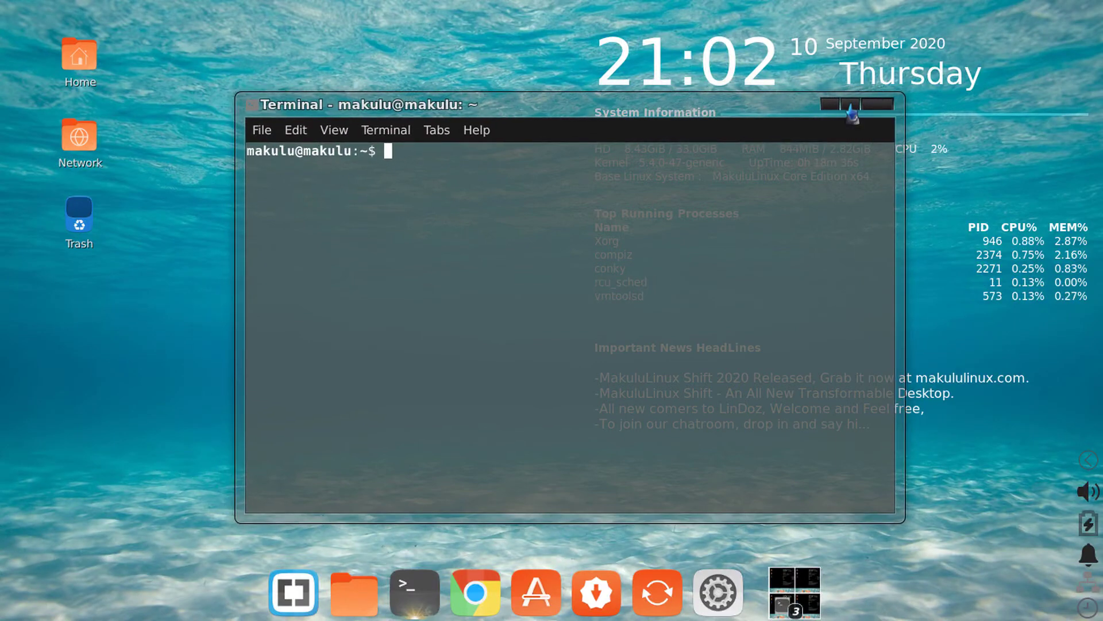
click(853, 113)
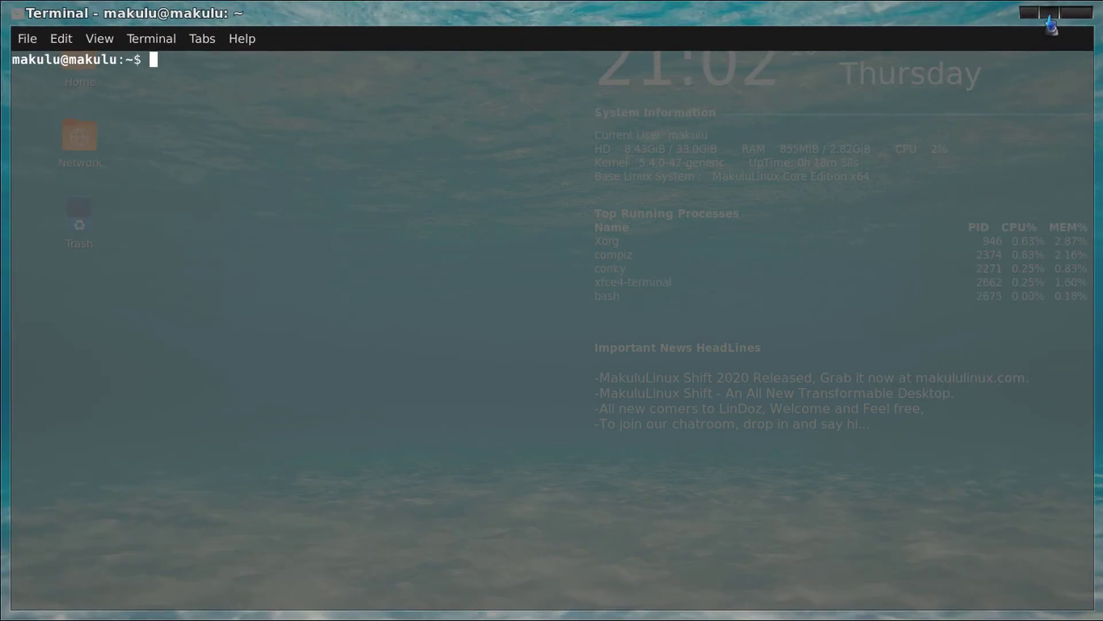
click(1048, 18)
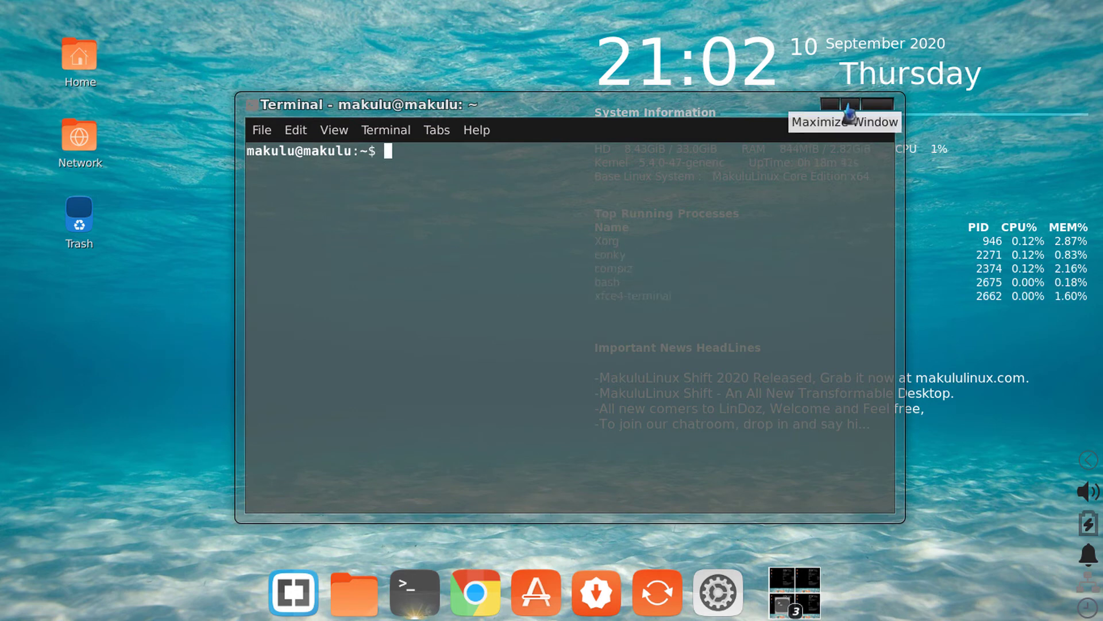
click(850, 108)
click(1051, 19)
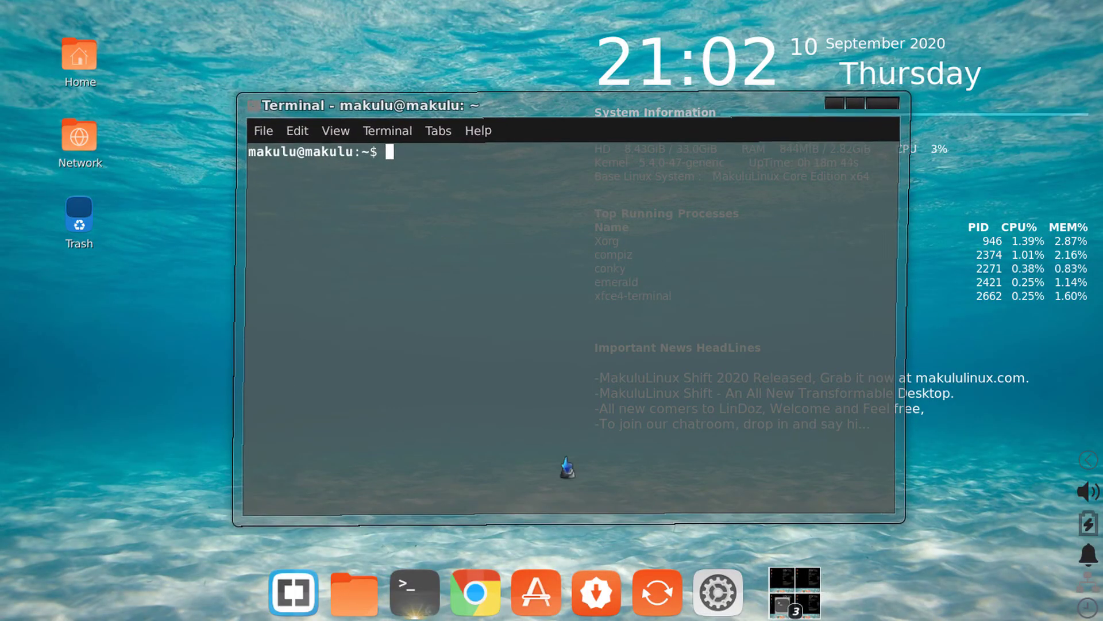
click(878, 104)
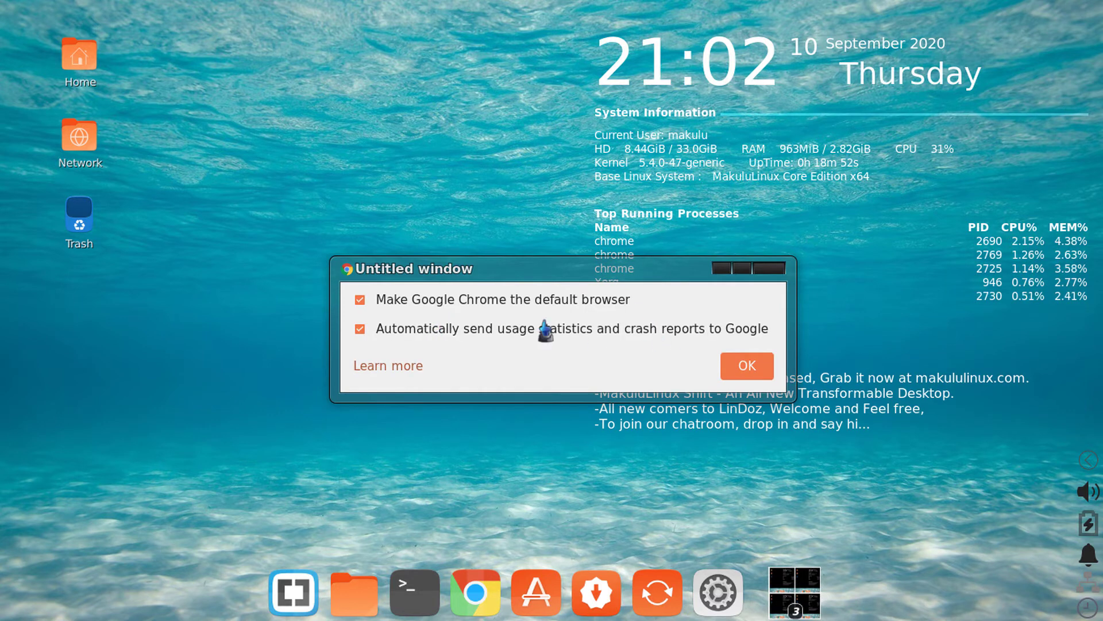
- Accept Chrome's first-run options, maximize the browser window, and search for "makululinux sourceforge"
click(744, 368)
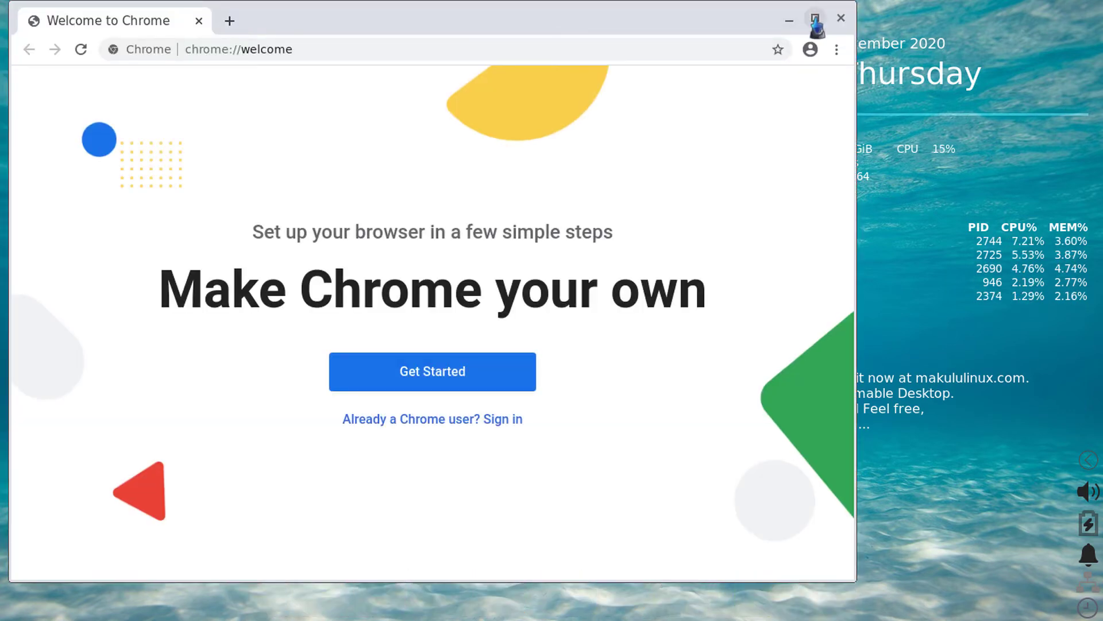
click(812, 19)
click(422, 45)
text(m)
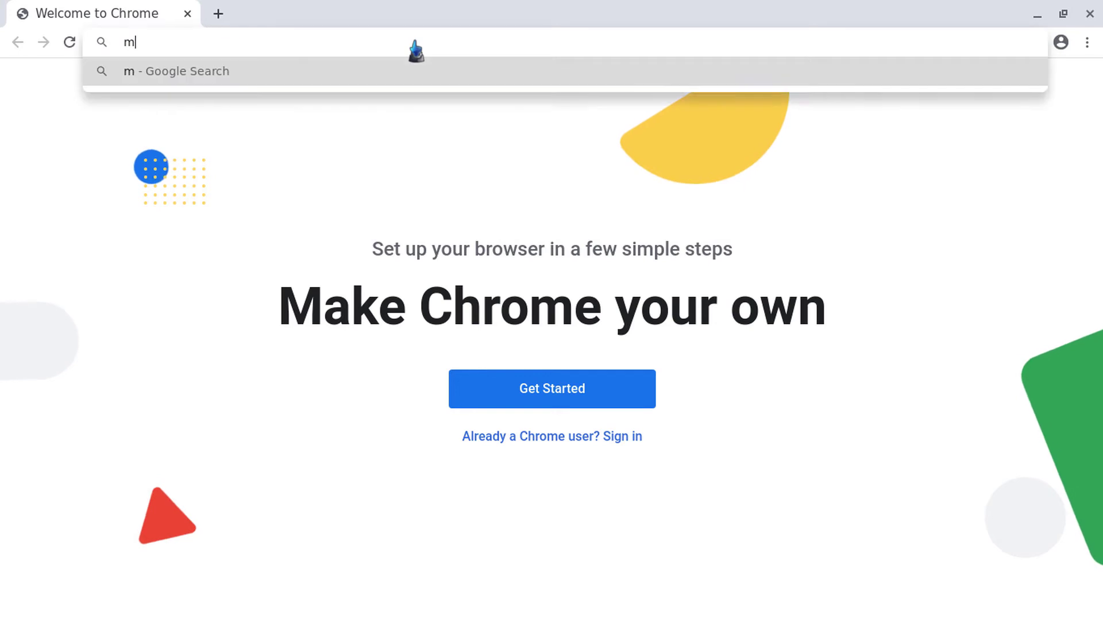
text(akululinu)
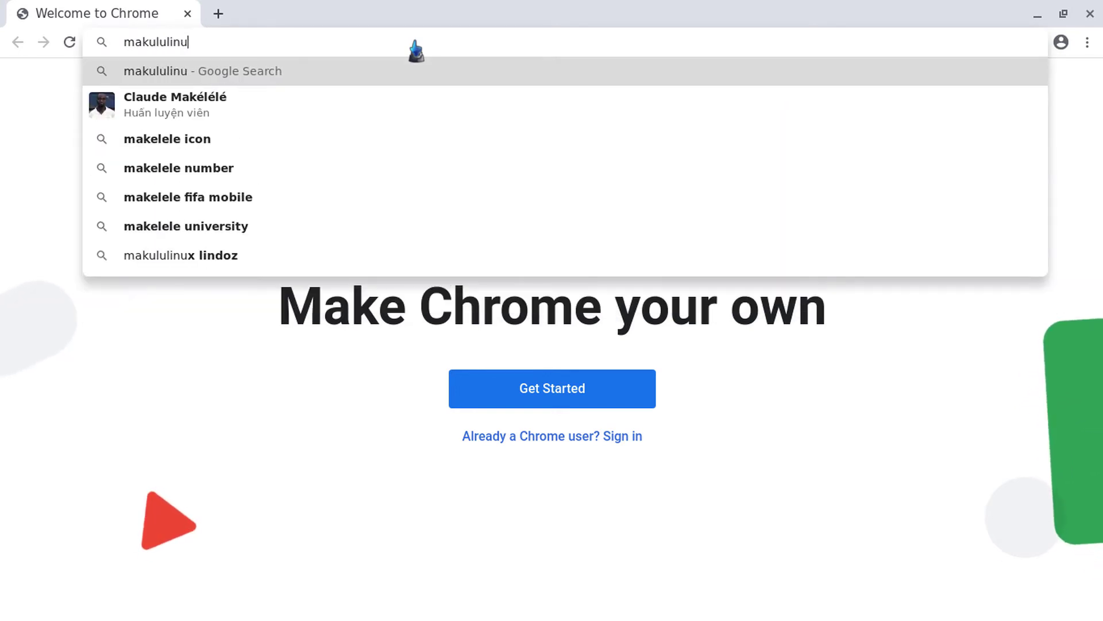
text(x sourceforge)
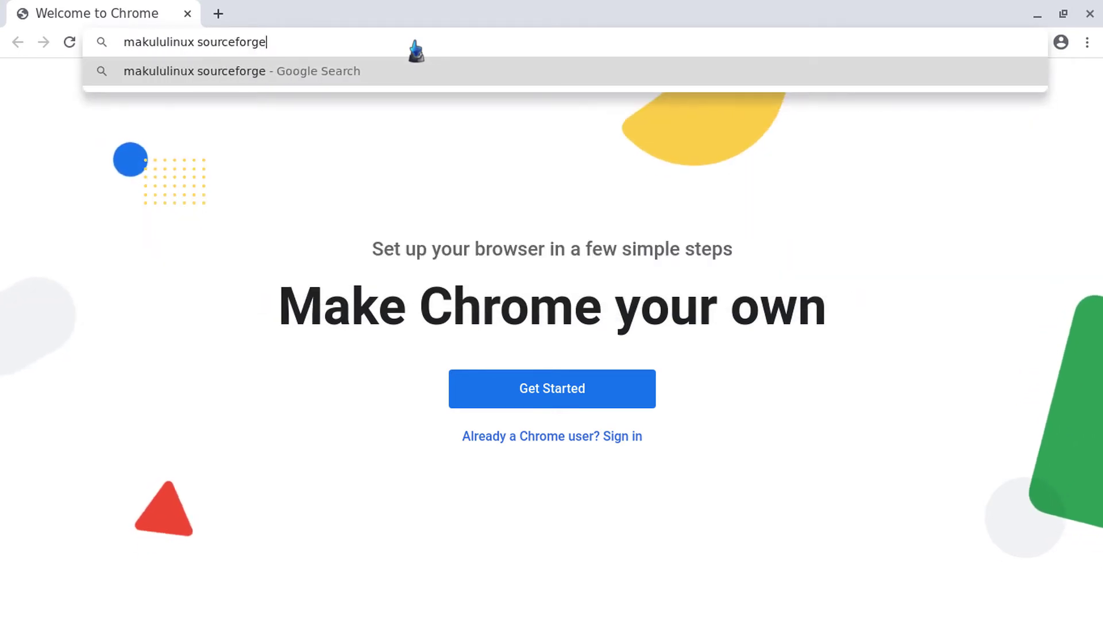
key(Return)
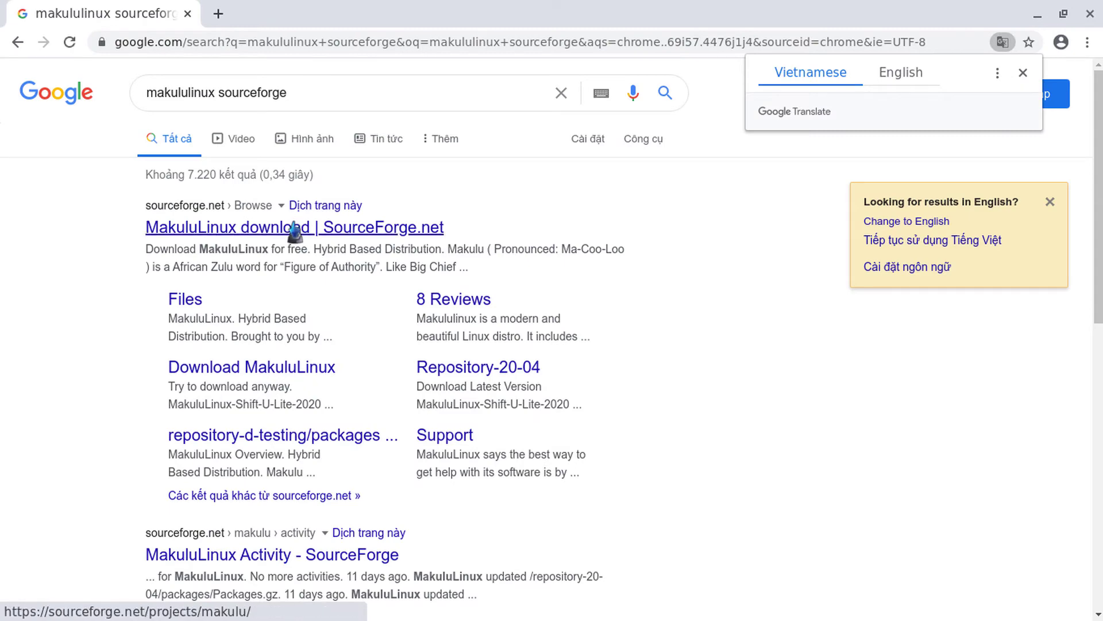
- Open the MakuluLinux download page on SourceForge from the search results and decline its updates sign-up prompt
click(425, 226)
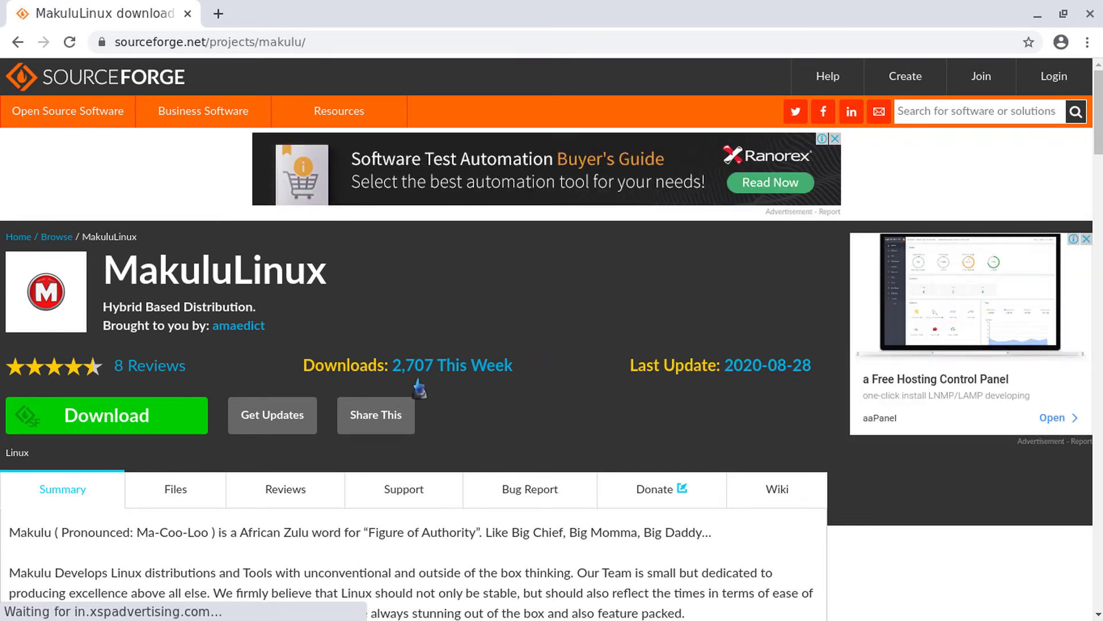
scroll(543, 379, down, 1)
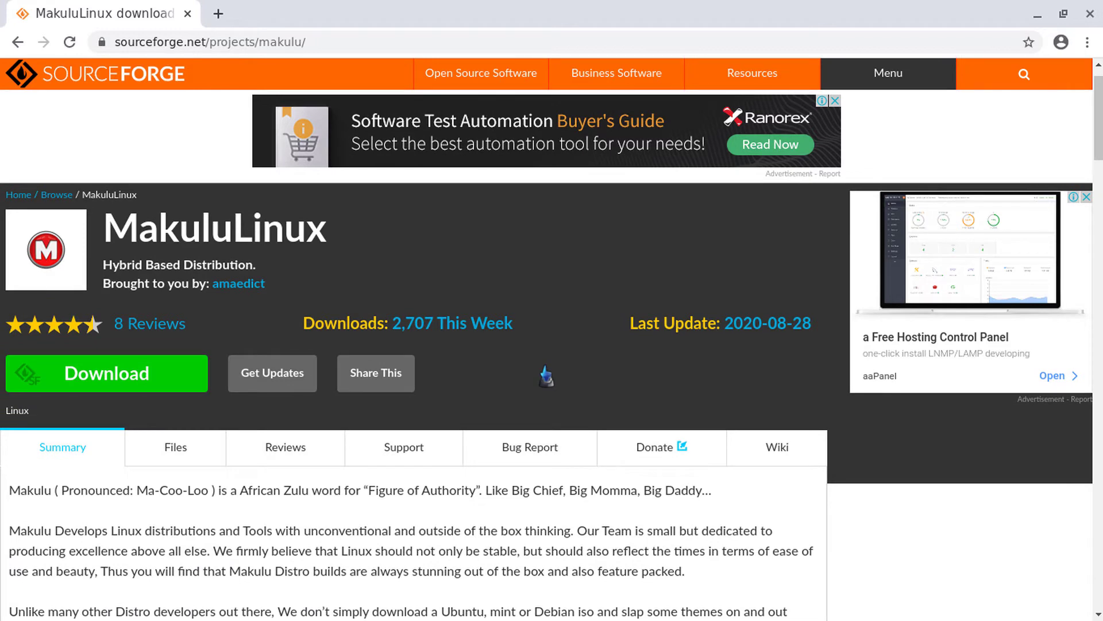
scroll(547, 376, down, 1)
scroll(546, 376, up, 1)
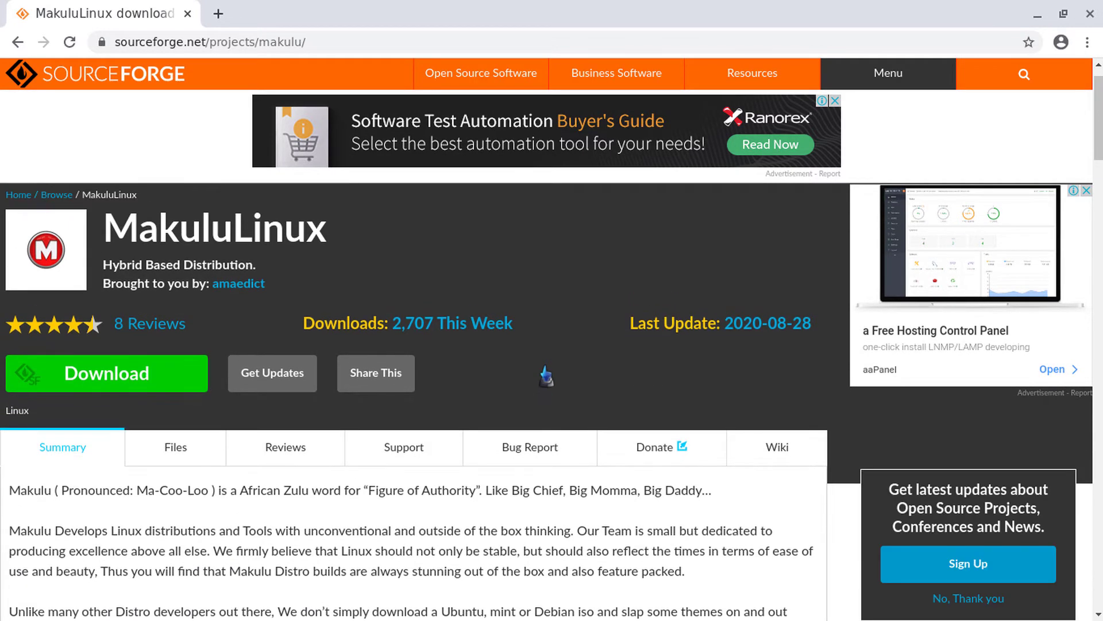
click(954, 599)
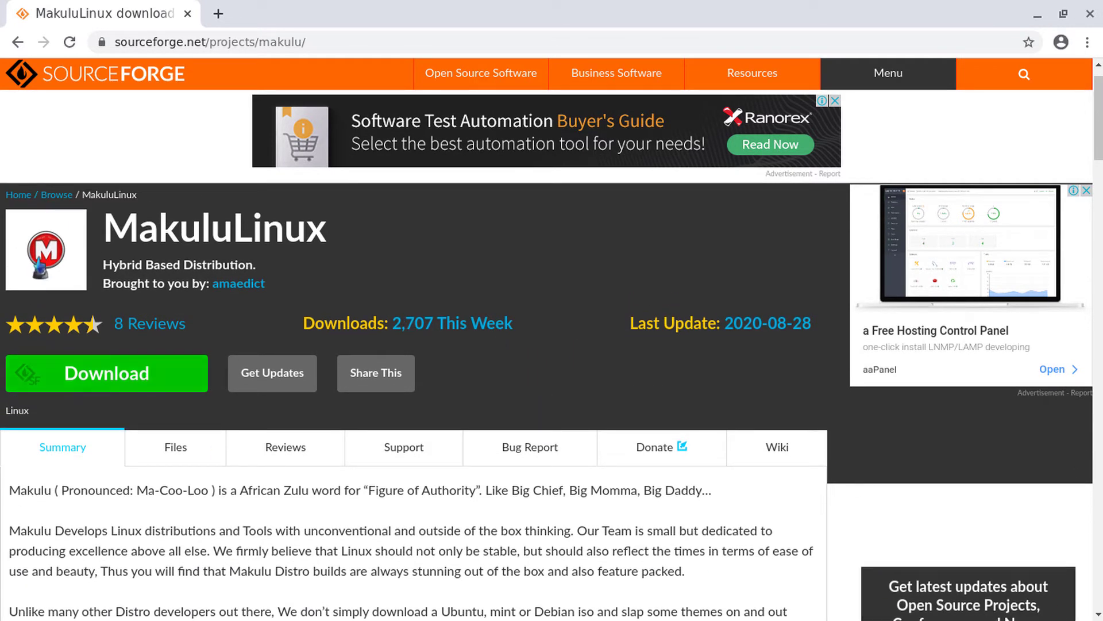
- Open the project's download statistics and examine the chart by day, week and month, returning to the Daily view
click(436, 330)
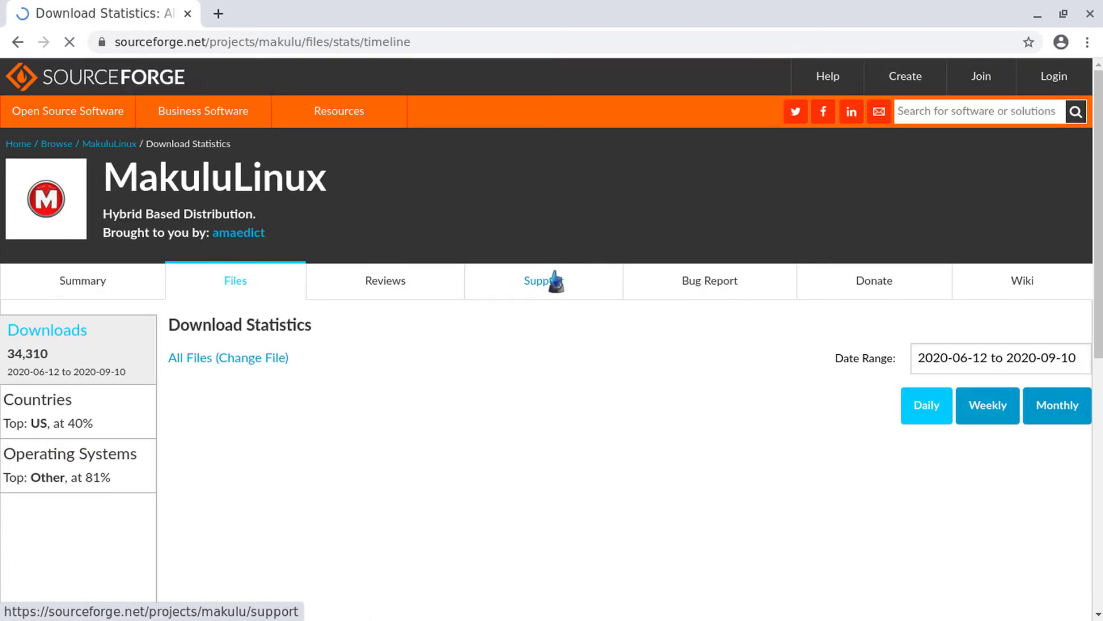
scroll(586, 307, down, 1)
scroll(586, 308, down, 2)
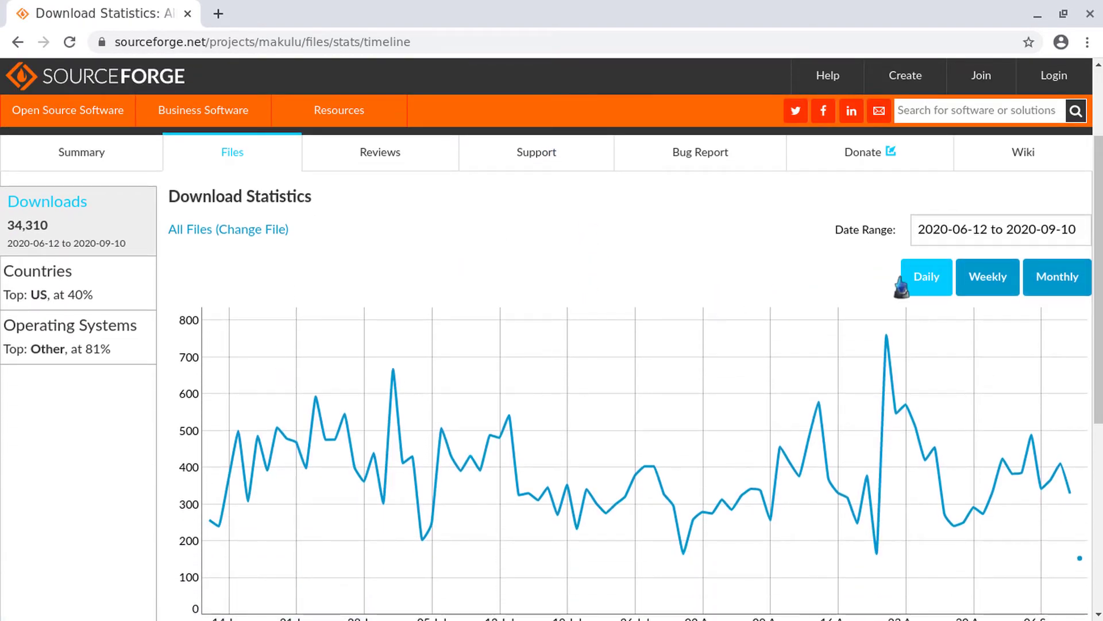
click(925, 281)
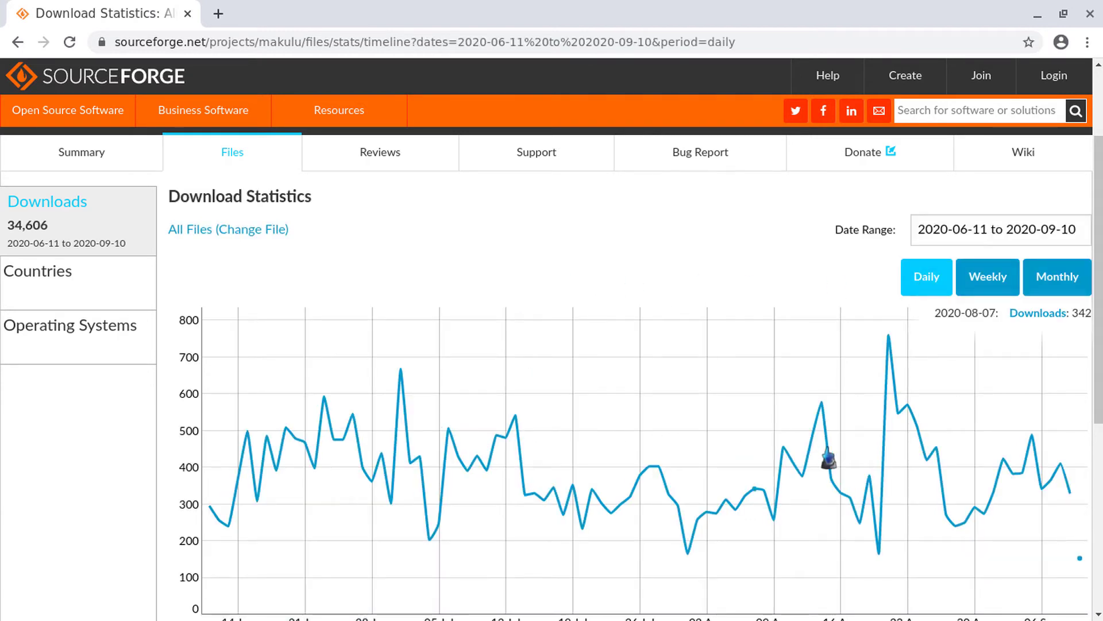
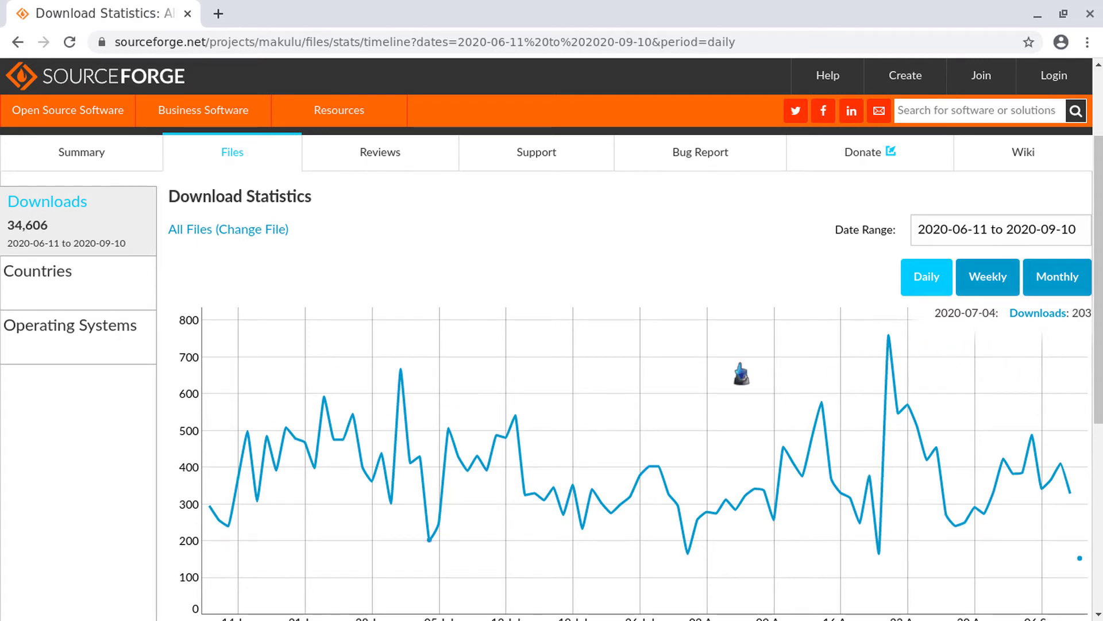
click(980, 282)
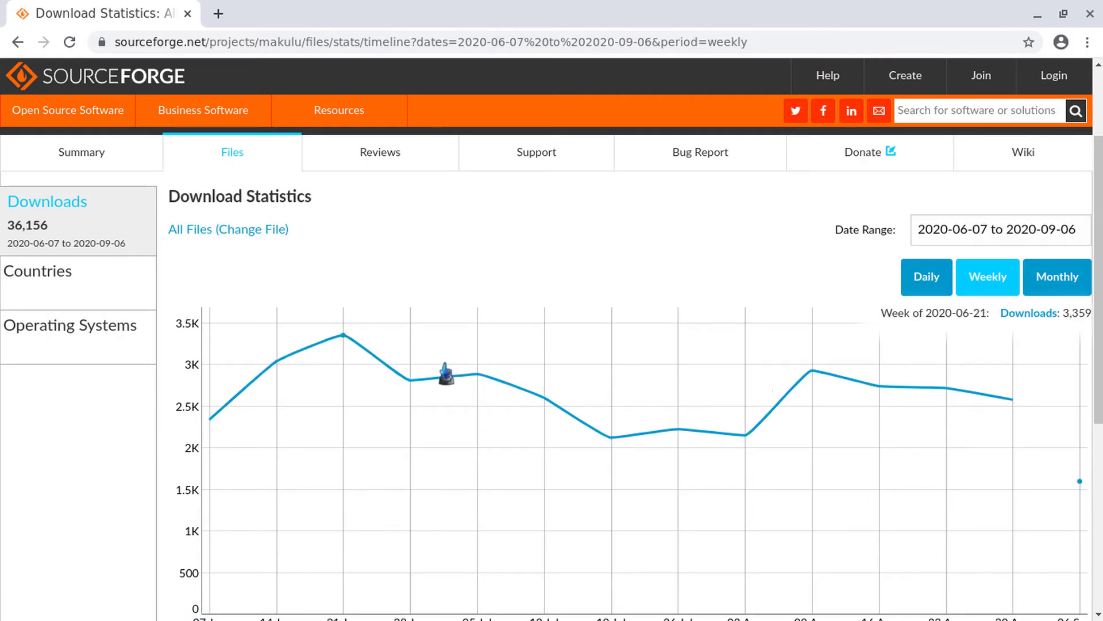
click(1074, 278)
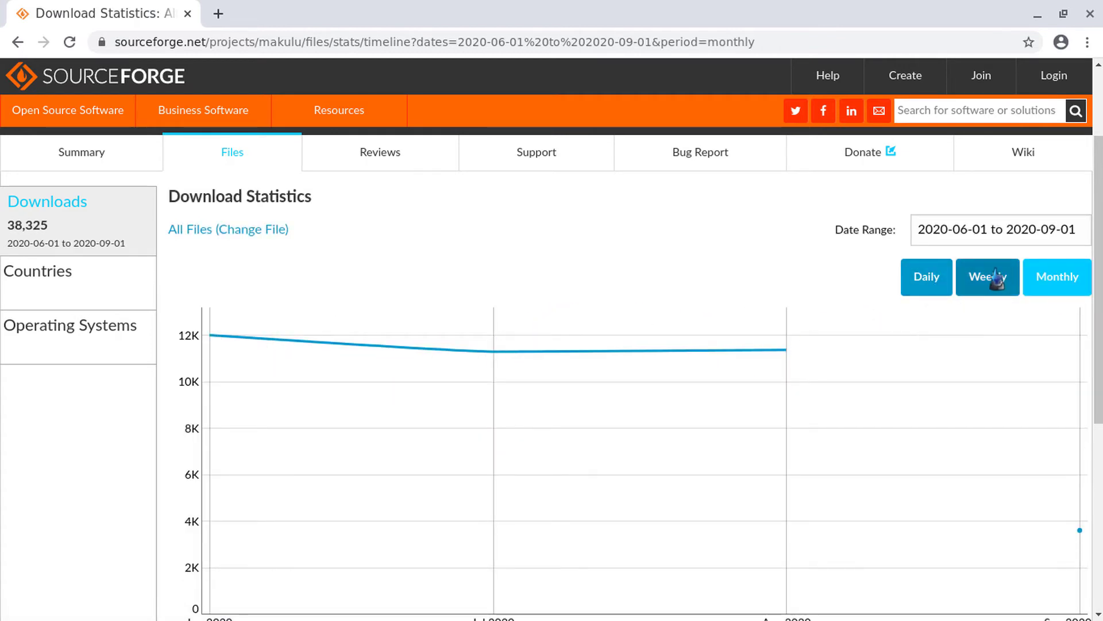
click(938, 281)
click(926, 285)
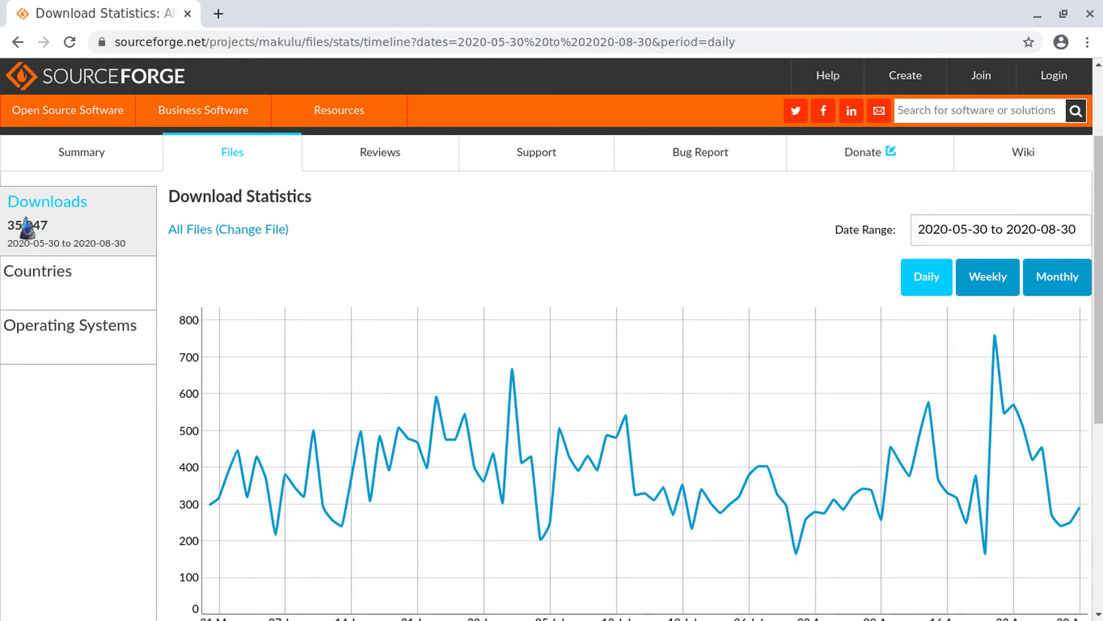
- Highlight the Downloads total and its date range on the statistics page, and close the Chrome window
double_click(10, 229)
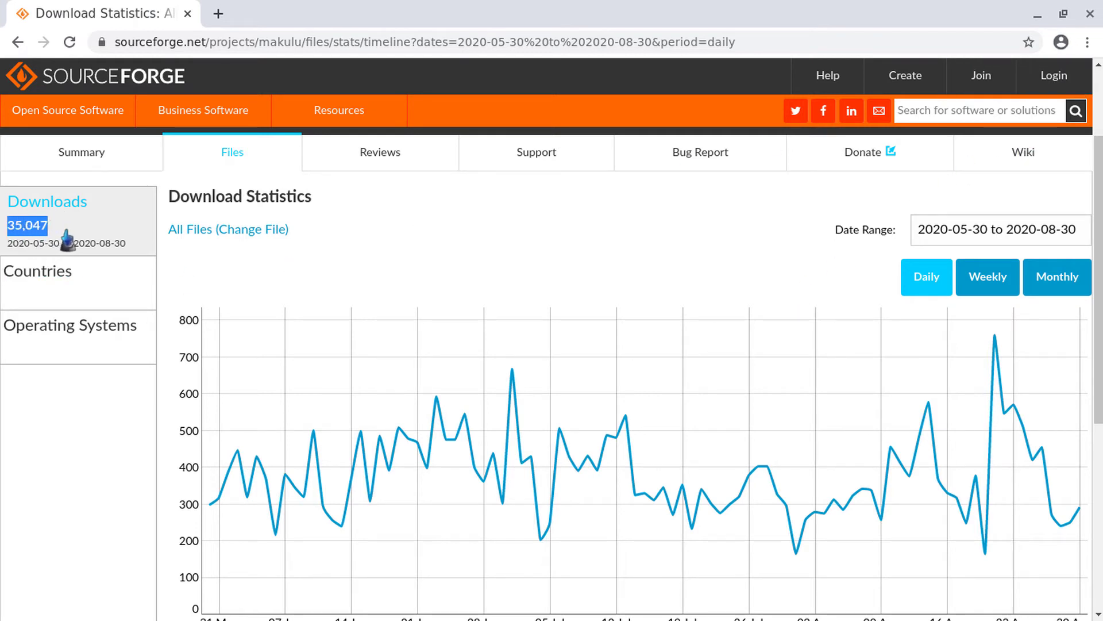
drag(39, 243, 122, 246)
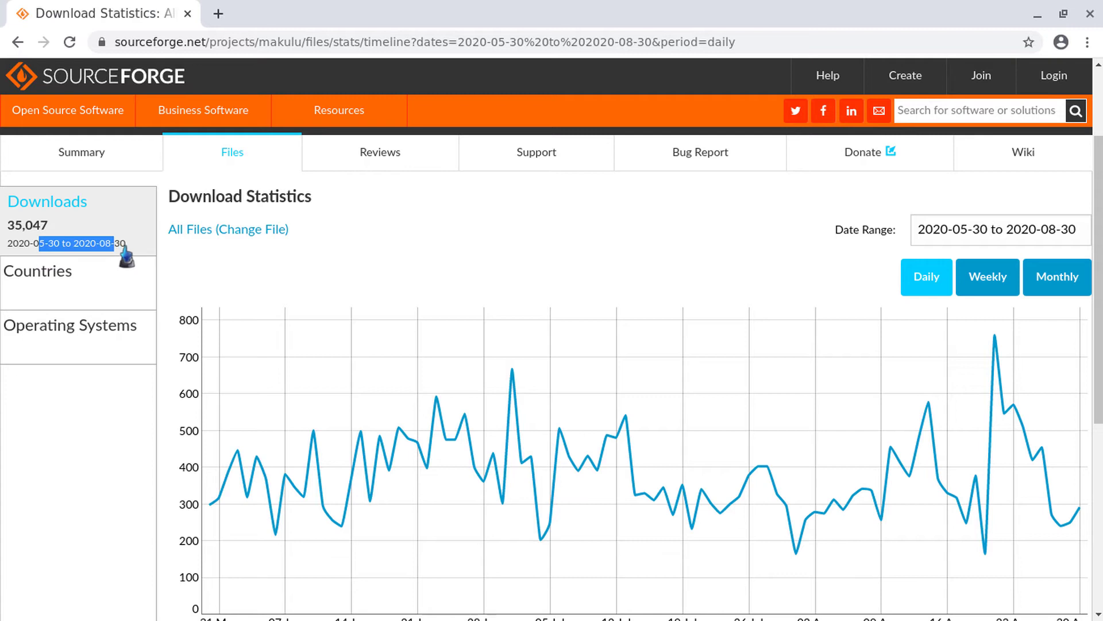
mouse_move(49, 226)
mouse_down()
mouse_move(21, 228)
mouse_move(40, 230)
mouse_up()
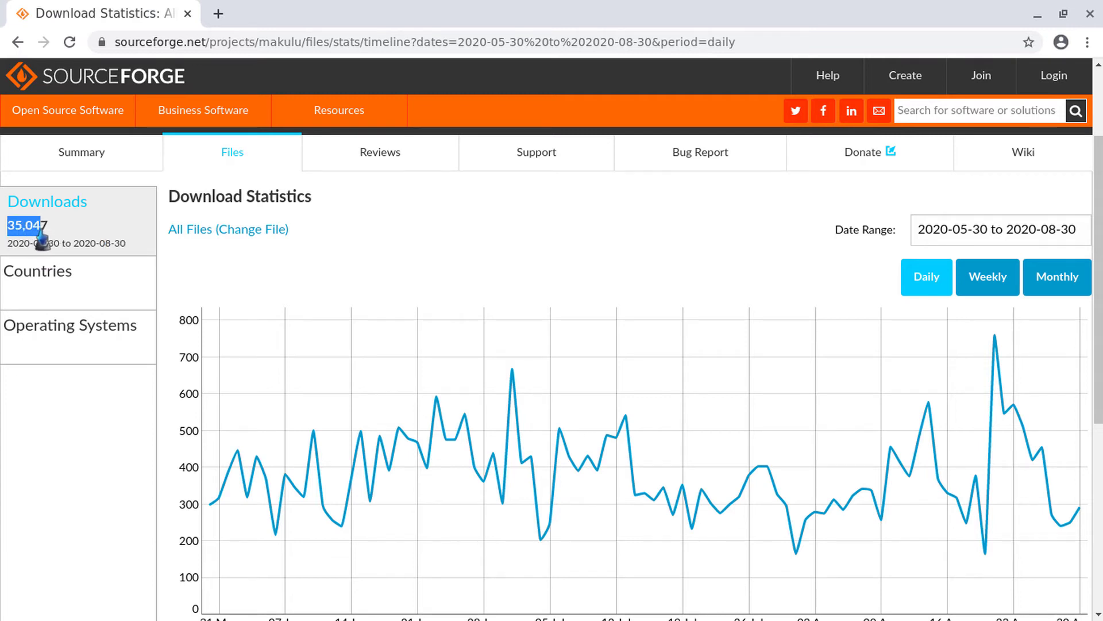
click(28, 226)
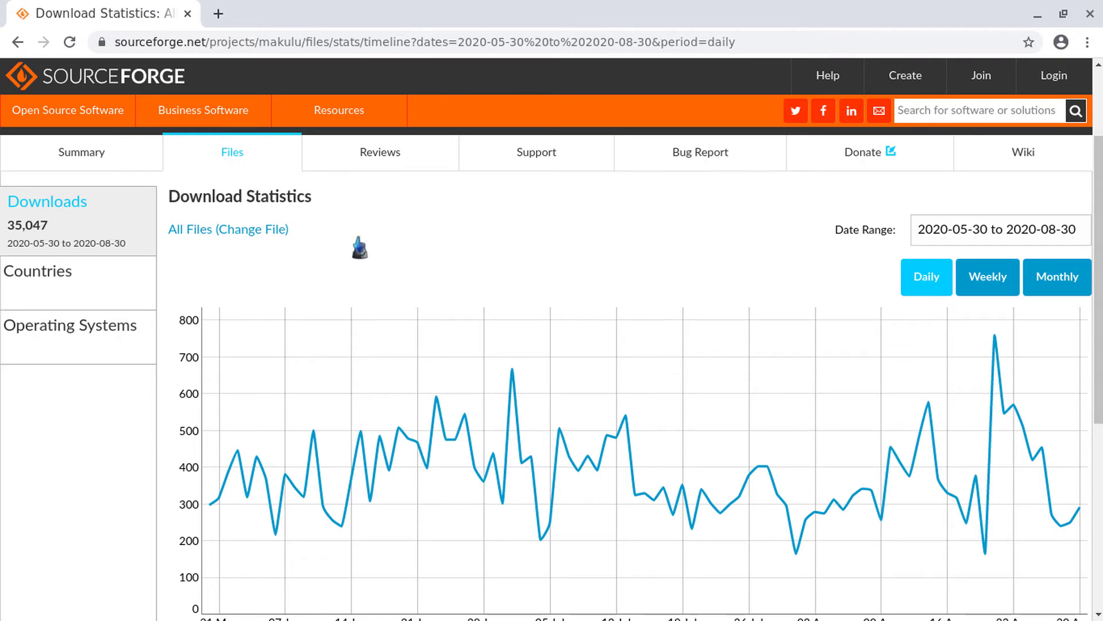
click(1091, 16)
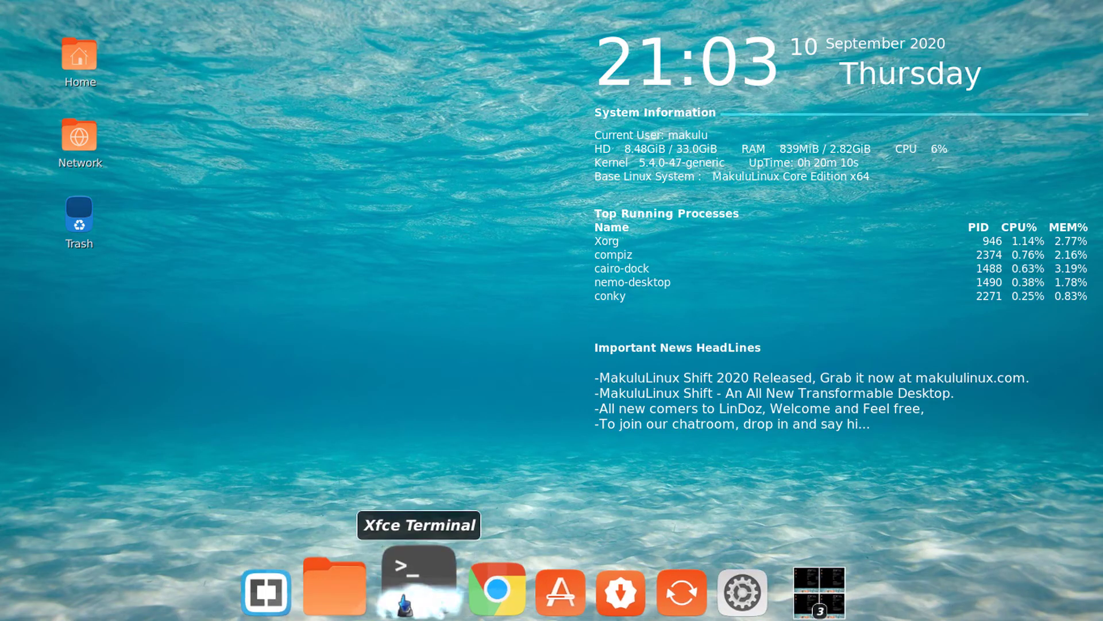
- Open a new Terminal window, maximize and restore it twice, shift it slightly to the left, and maximize it again
click(404, 604)
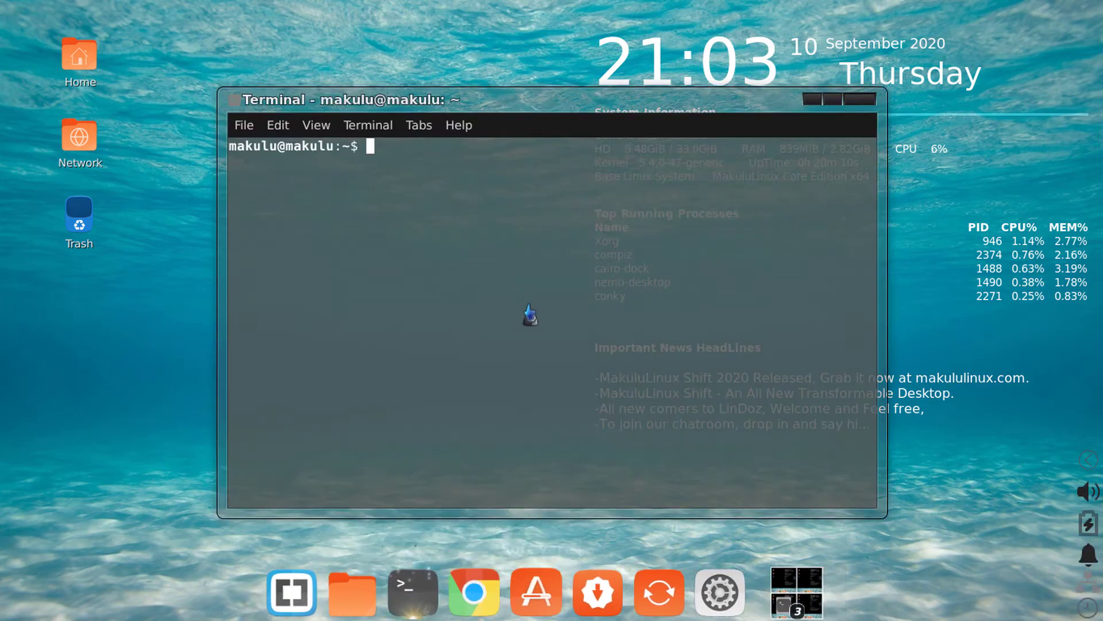
click(833, 99)
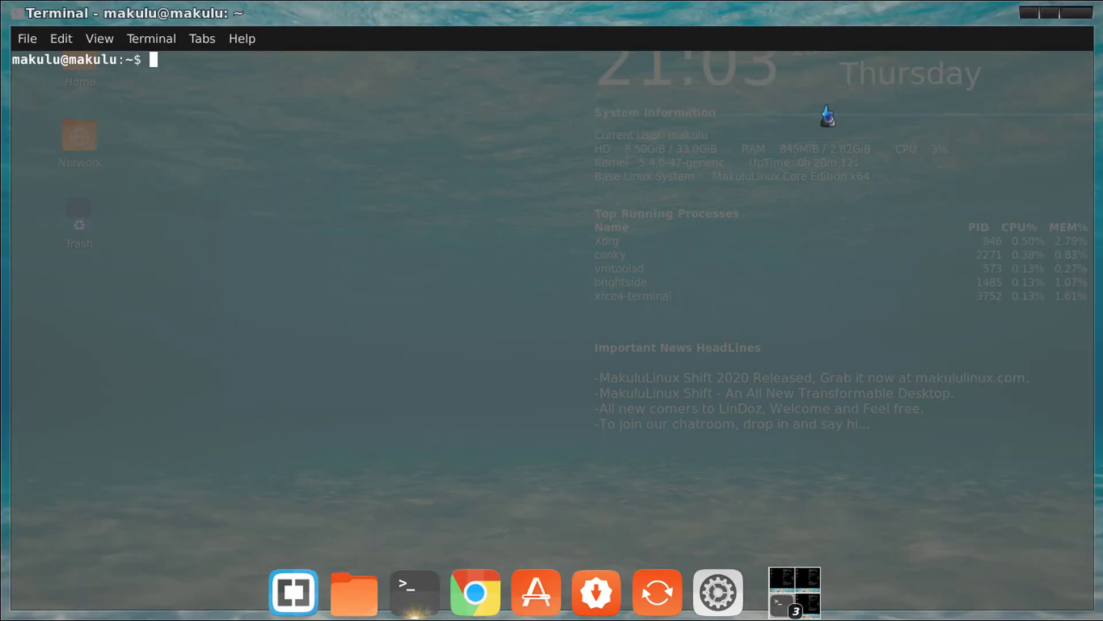
click(1047, 21)
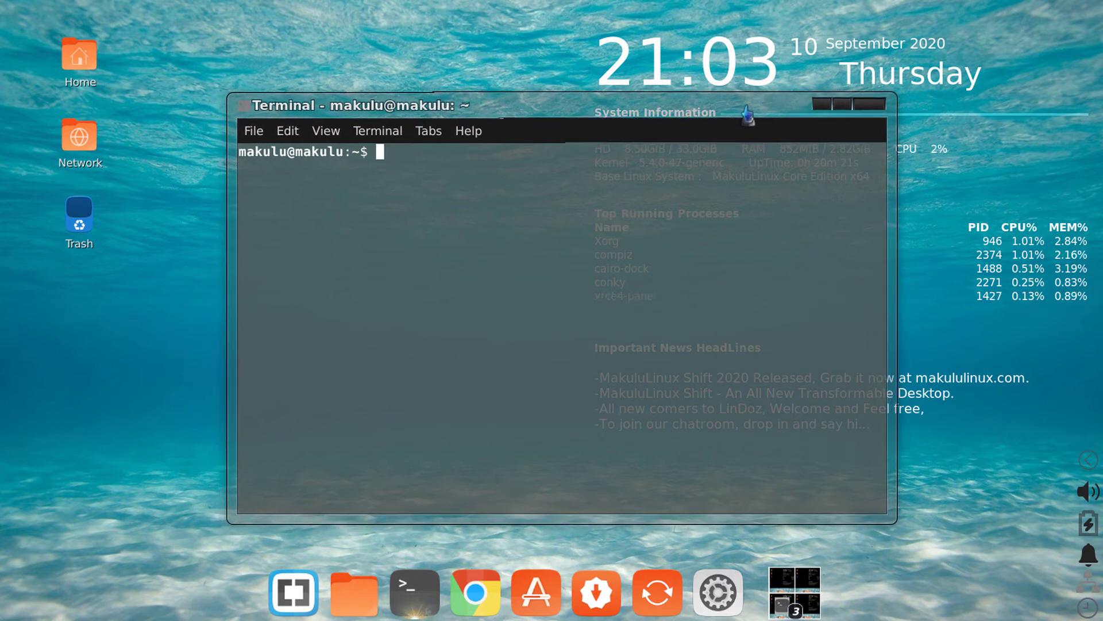
click(842, 105)
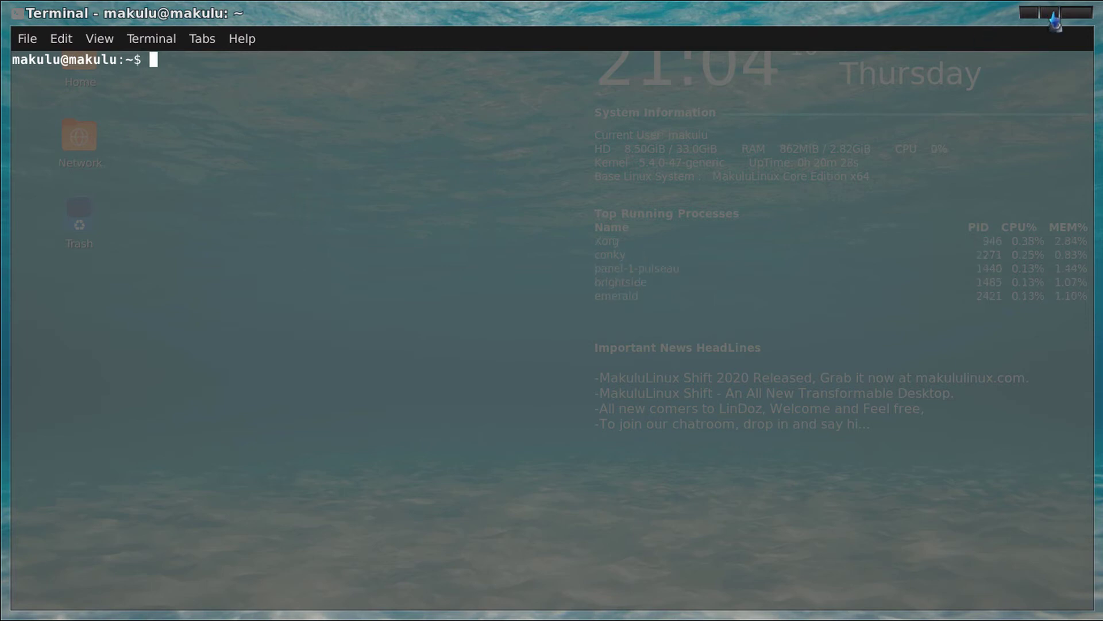
click(1055, 17)
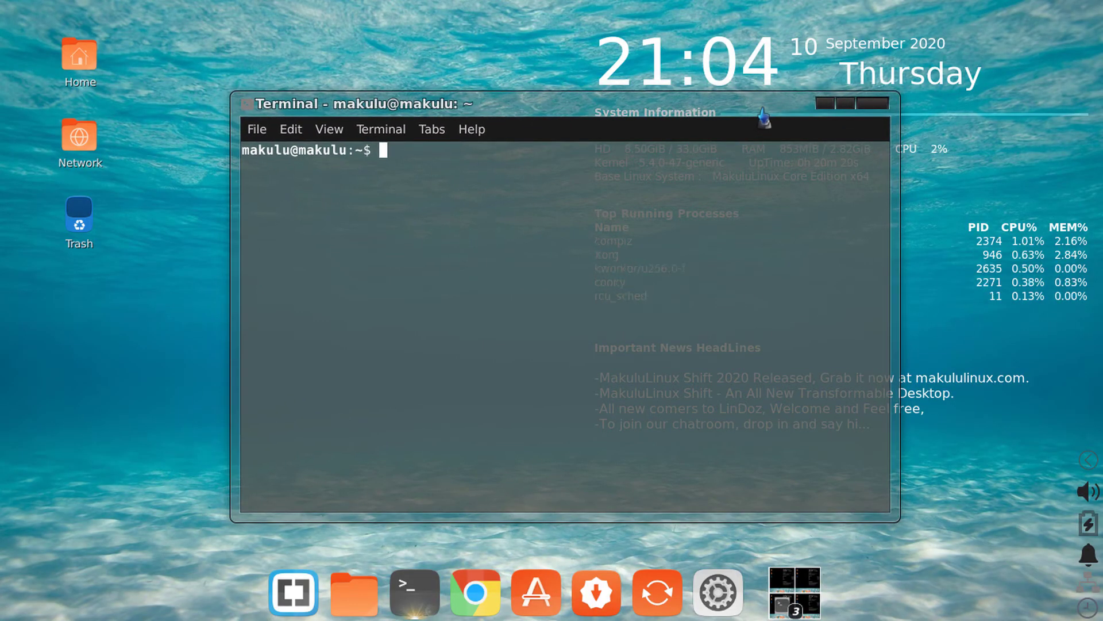
drag(762, 111, 757, 111)
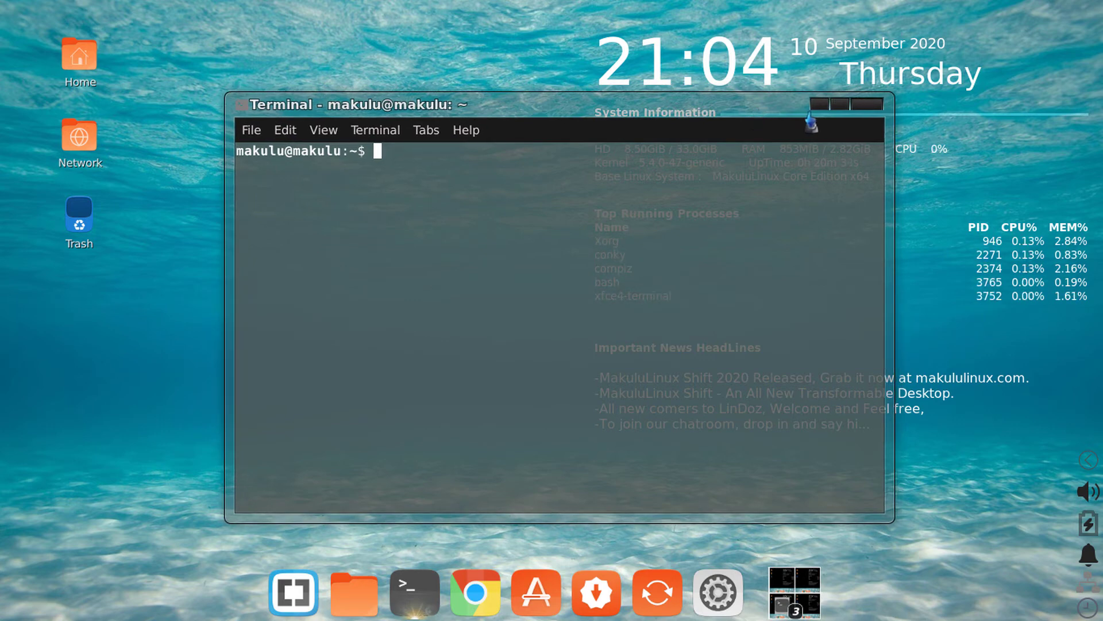
click(839, 107)
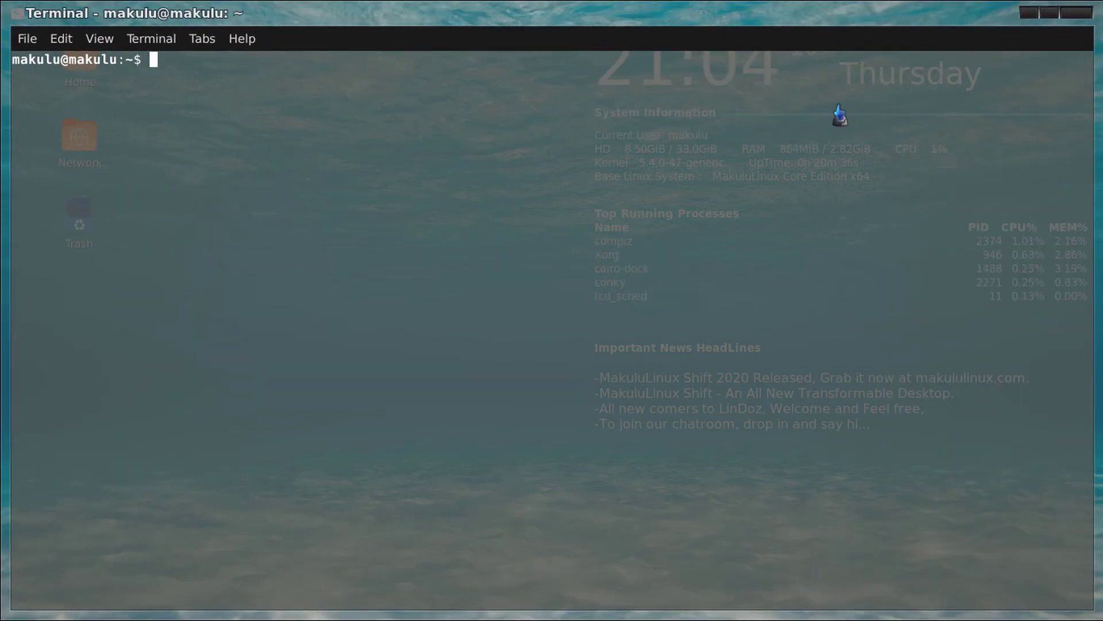
- Restore and maximize the Terminal window twice, shifting it slightly down and to the left while restored, and close it
click(1052, 14)
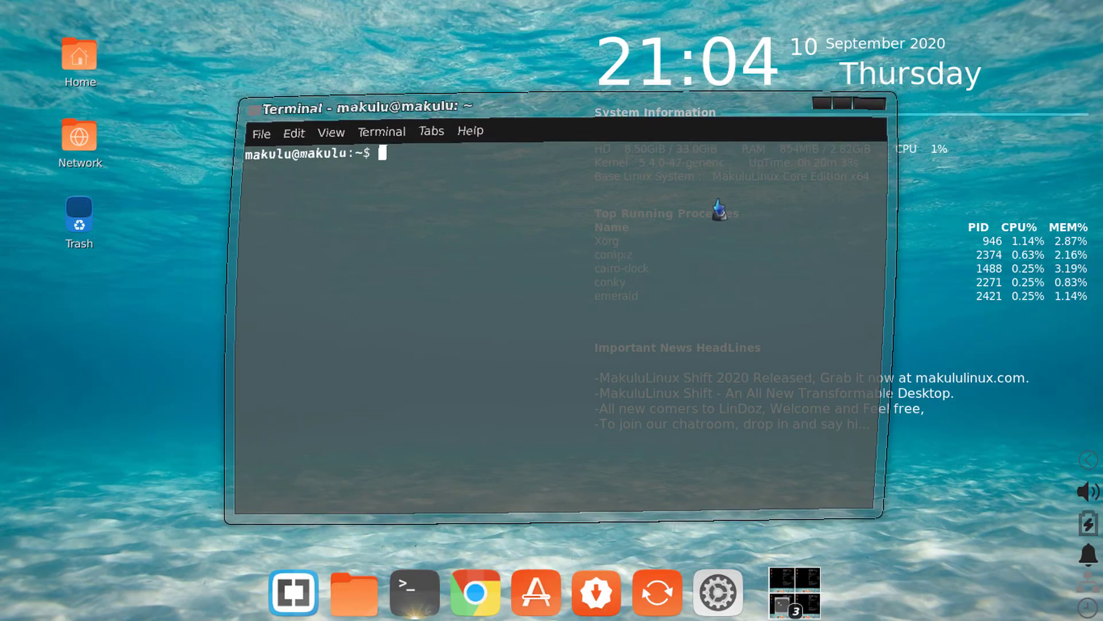
click(839, 107)
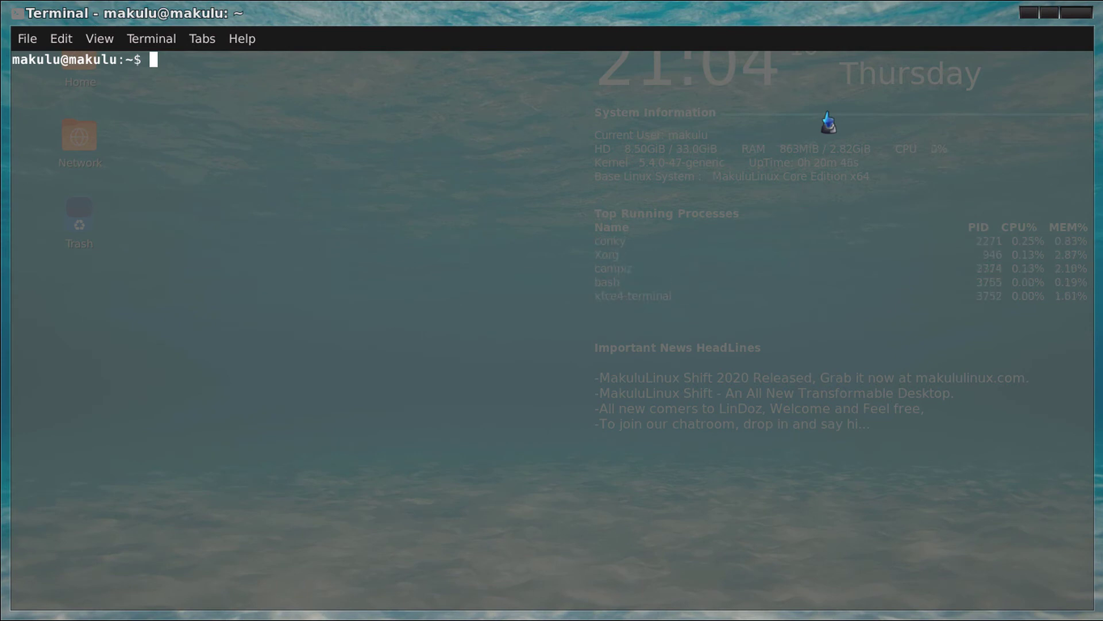
click(1049, 14)
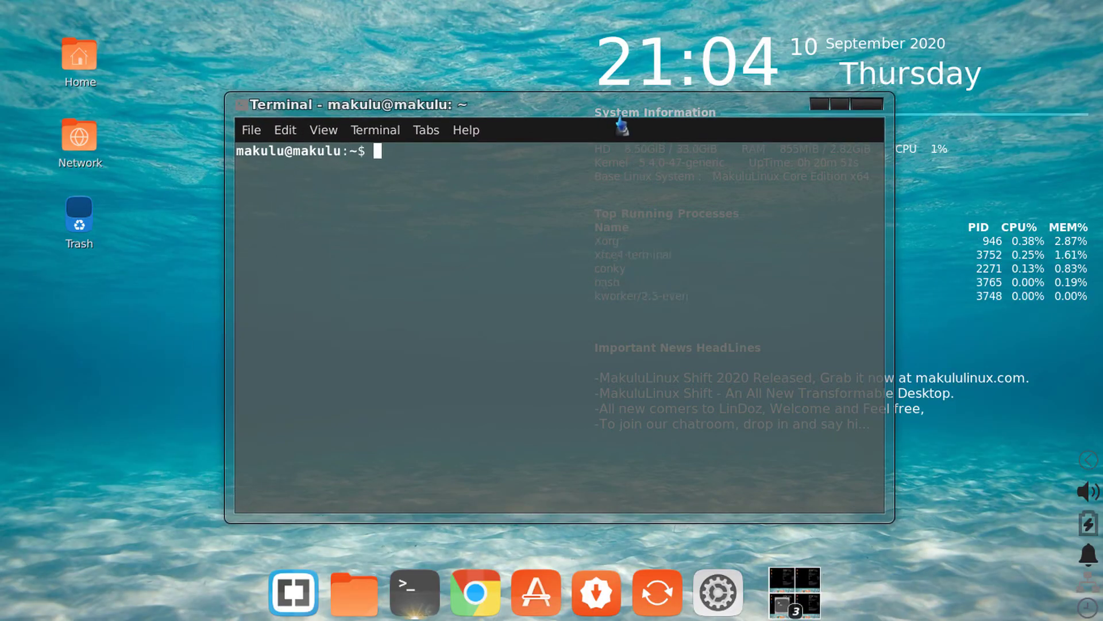
drag(615, 115, 591, 121)
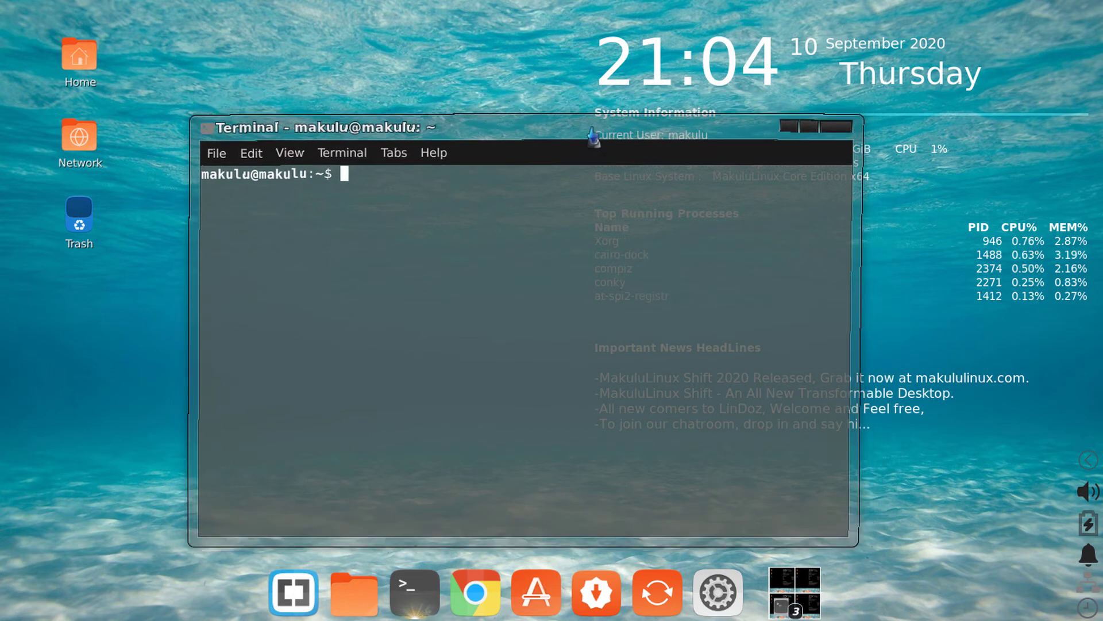
click(811, 111)
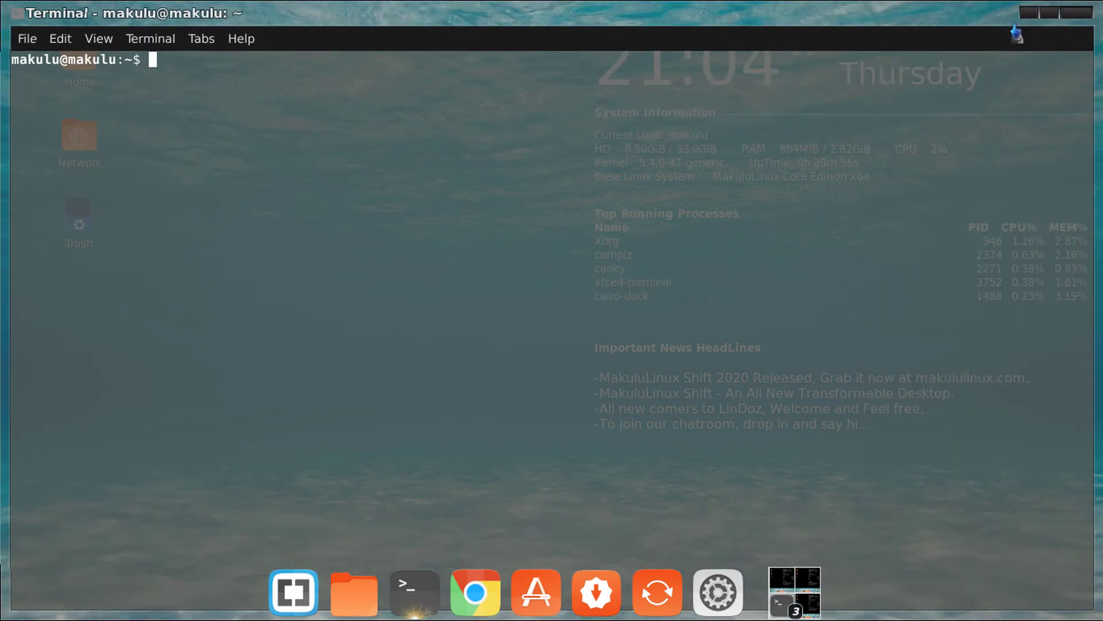
click(1084, 11)
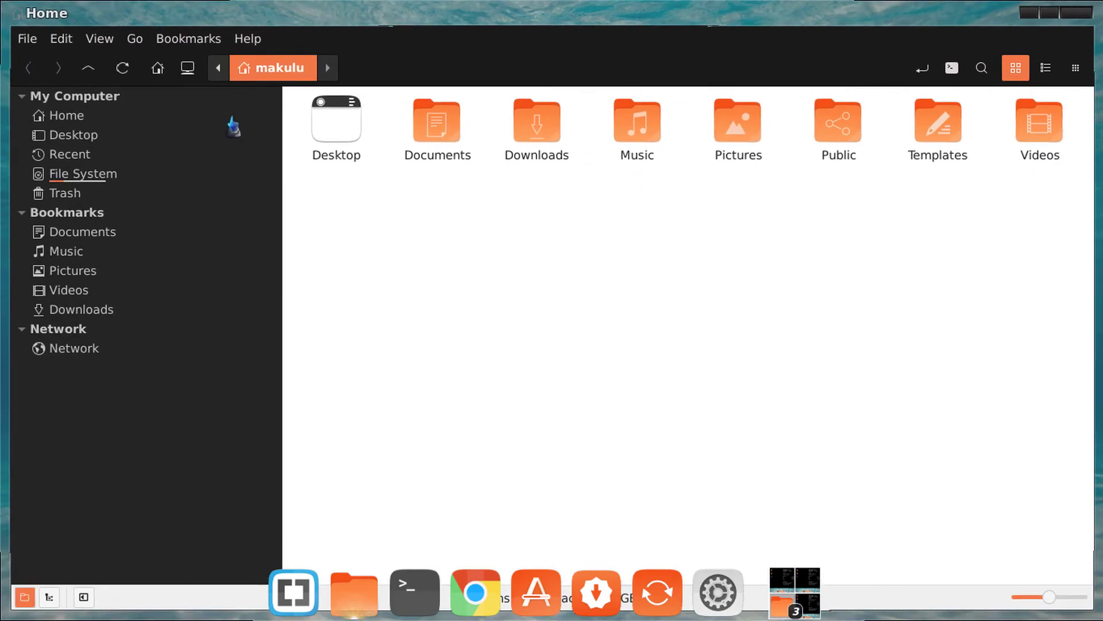
- View the File System root in the file manager and close it, and open, maximize and close a new Terminal window
click(86, 174)
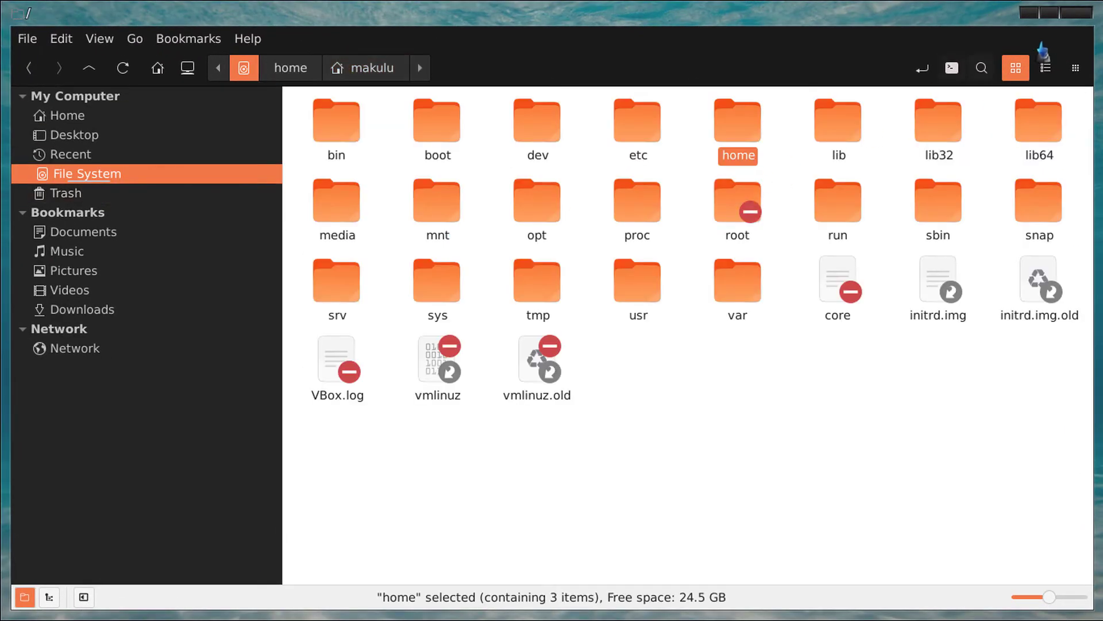
click(1076, 12)
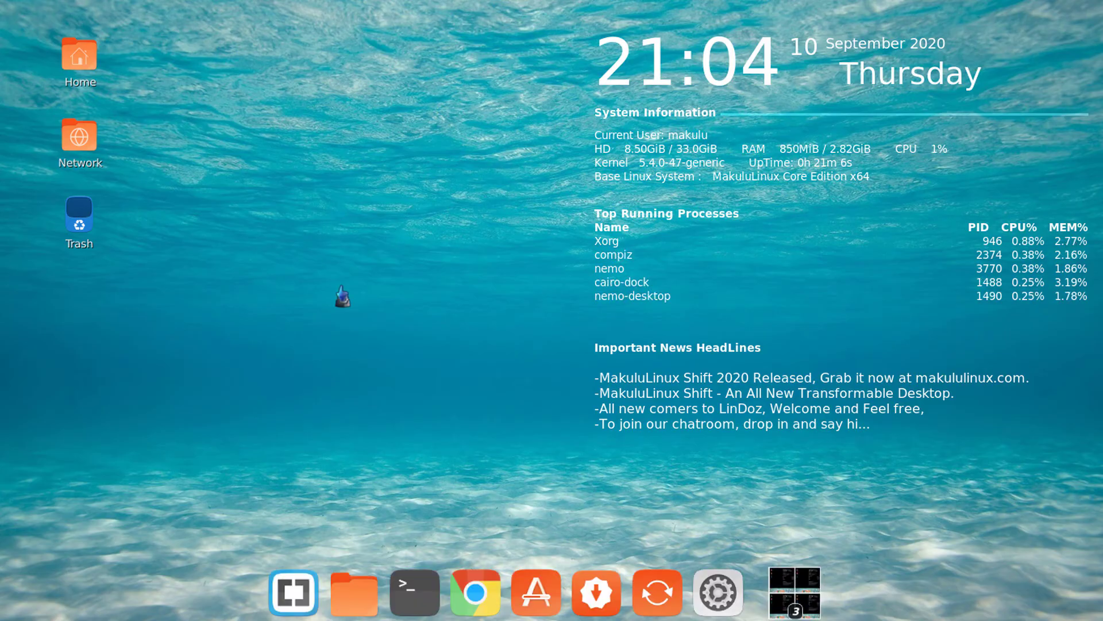
click(397, 590)
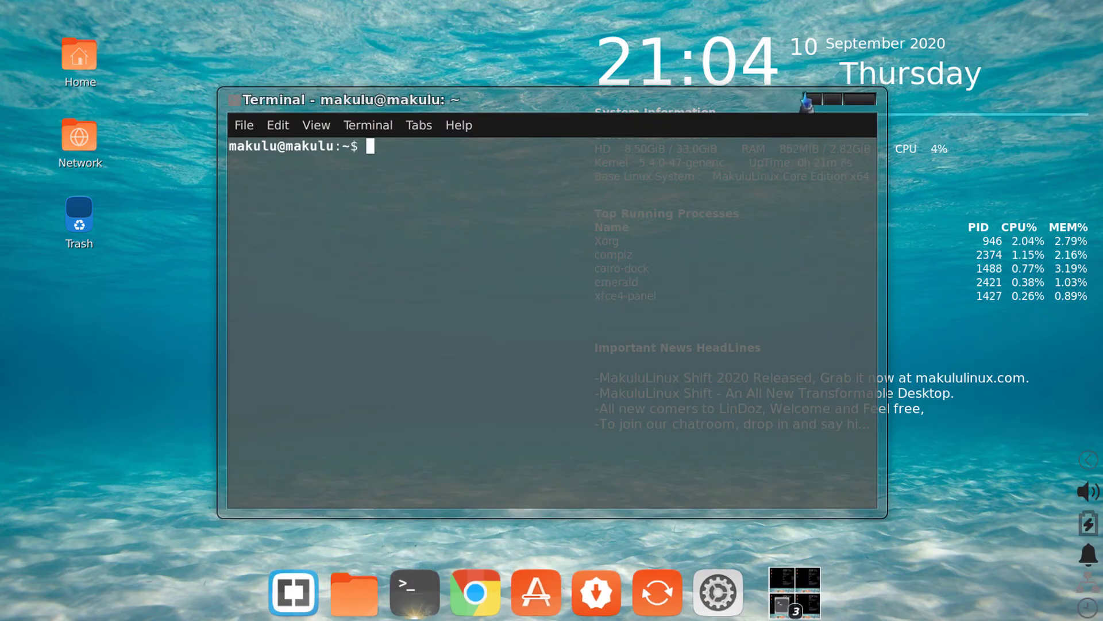
click(833, 100)
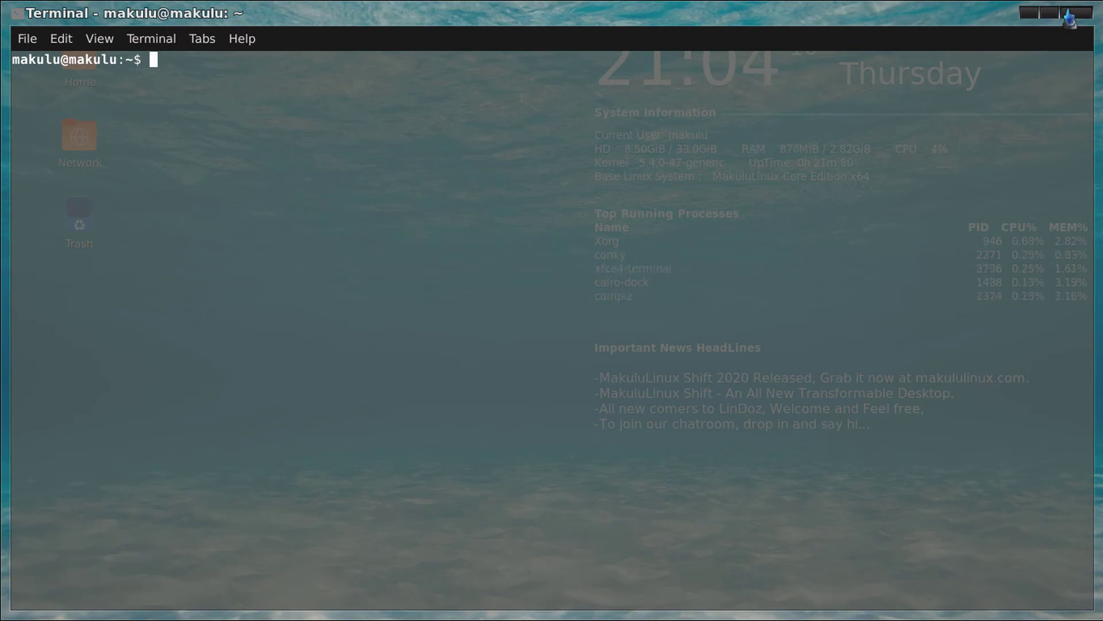
click(1070, 15)
- Open the file manager, view the File System root, and close the window
click(352, 584)
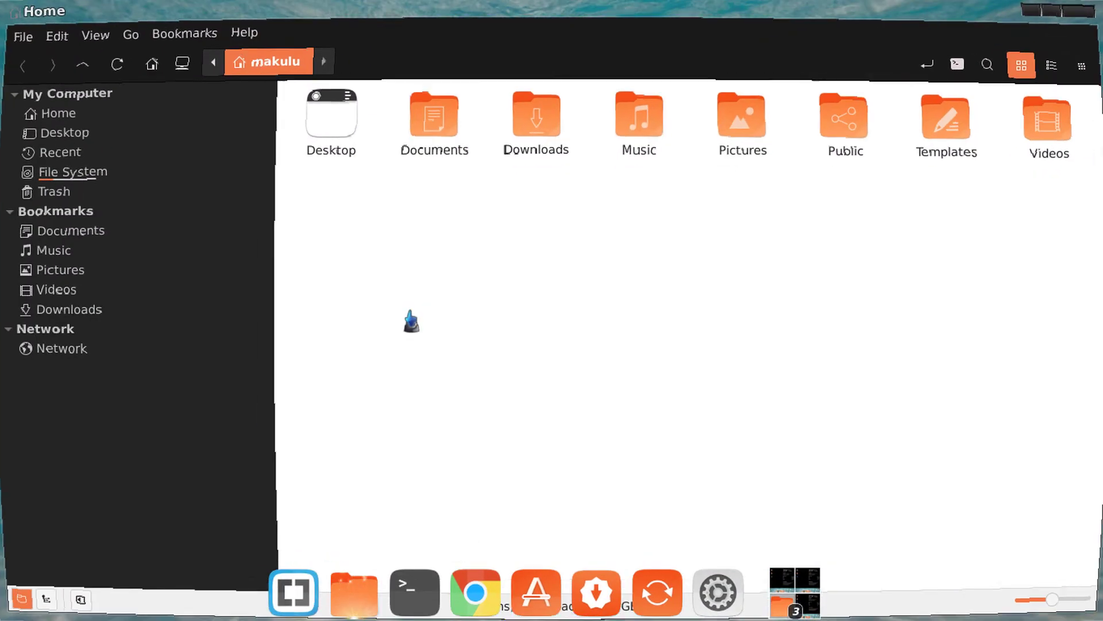
click(147, 174)
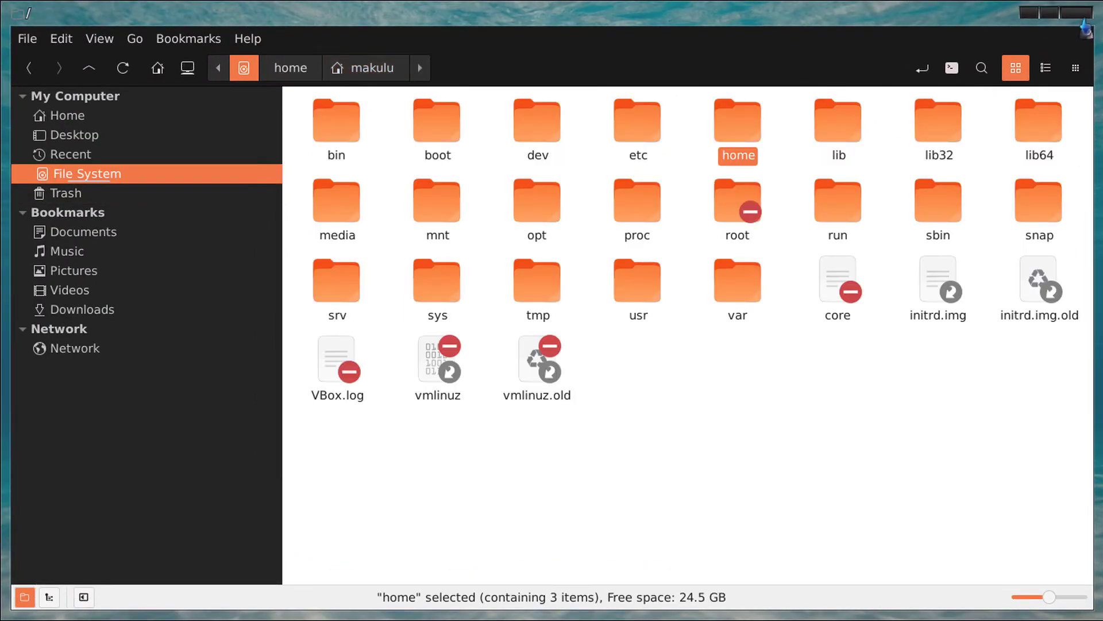
click(1081, 17)
- Open the Themes & 3D settings, try the red color theme, switch to a green color theme, and close the settings
right_click(418, 172)
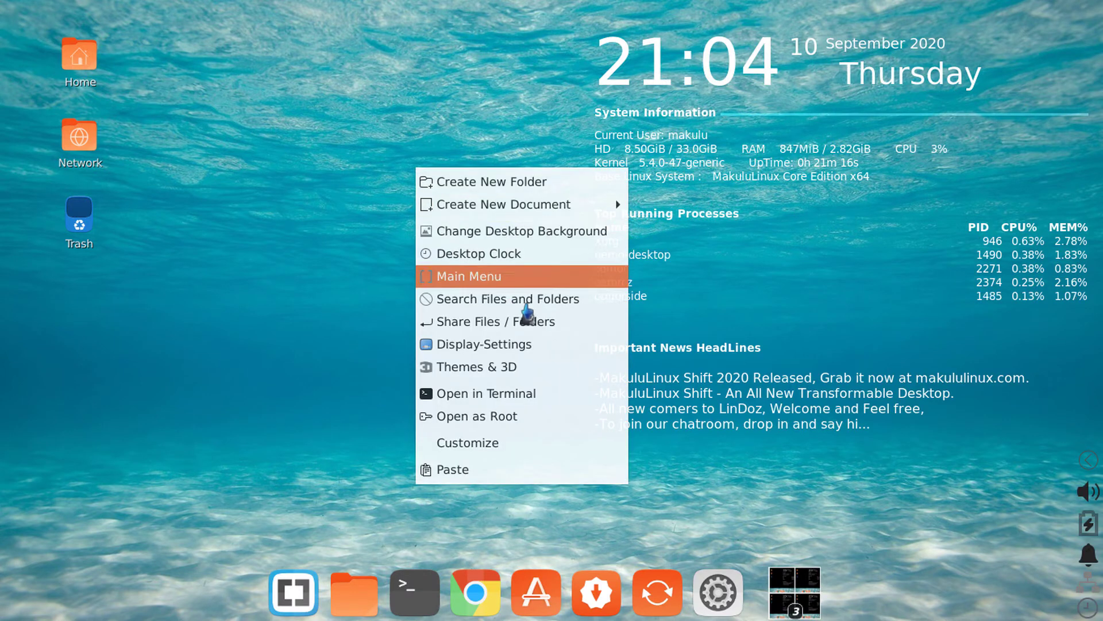
click(483, 368)
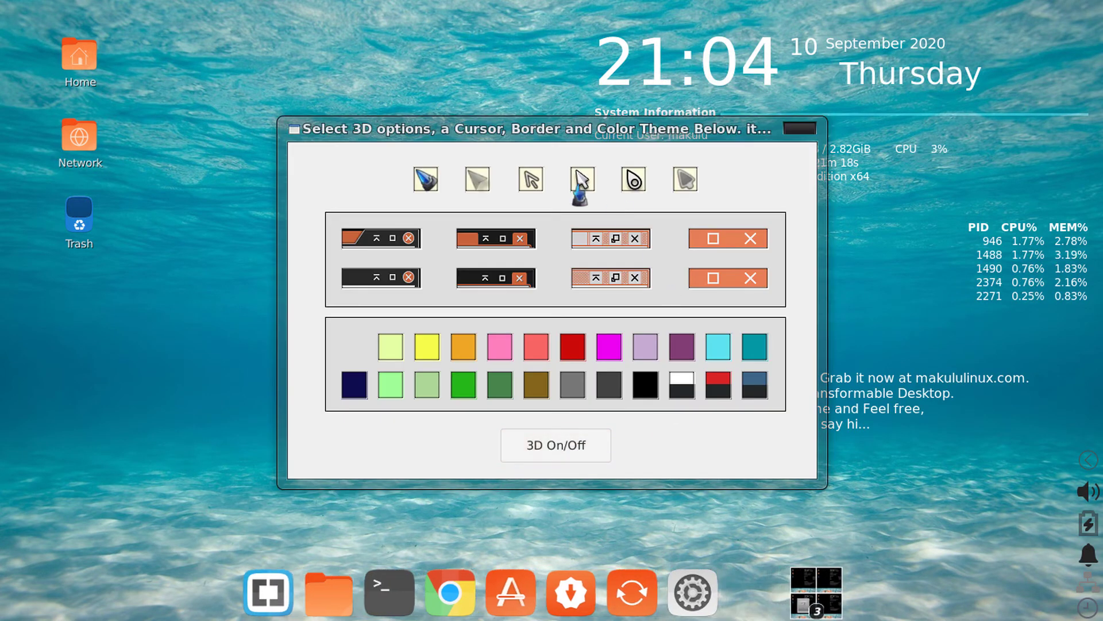
click(574, 346)
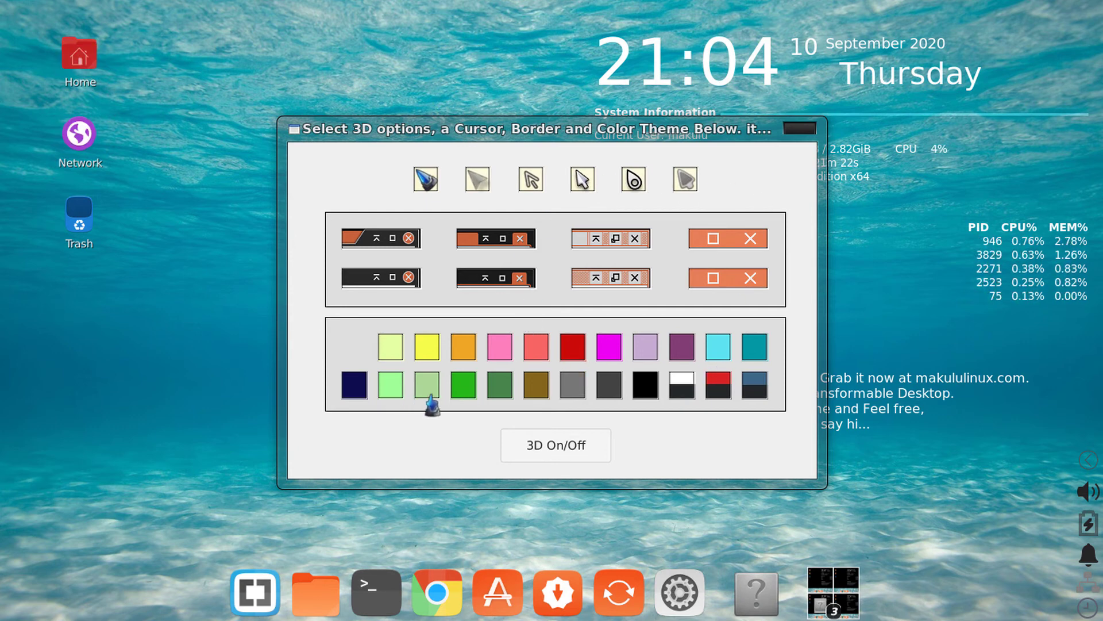
click(799, 128)
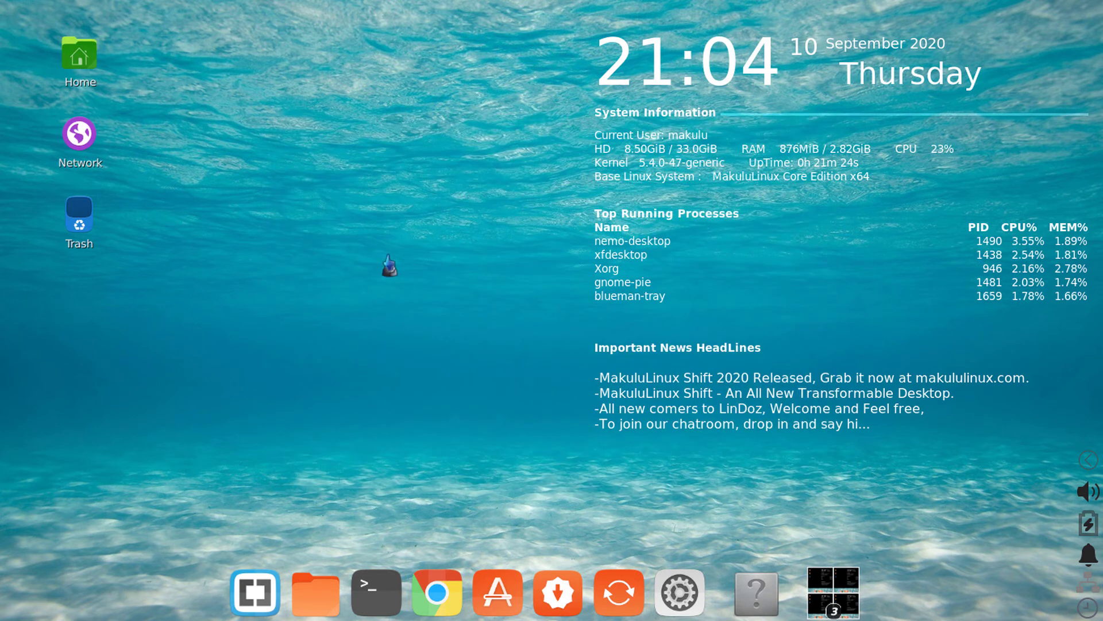
- Open the file manager and browse between the File System root, makulu and home folders, briefly selecting the usr folder
click(314, 600)
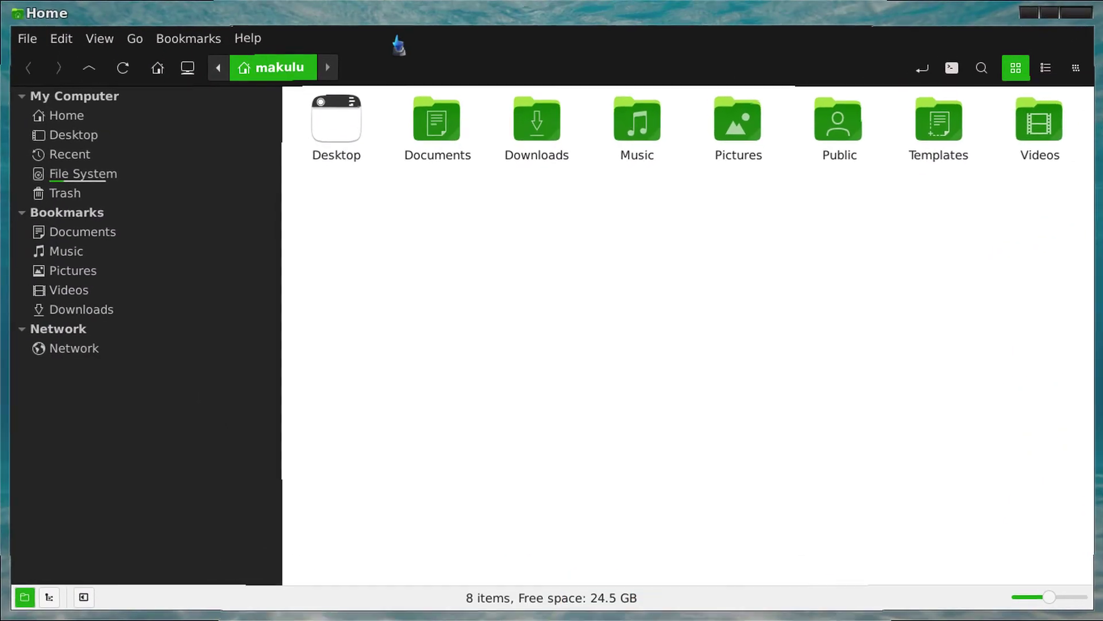
click(127, 182)
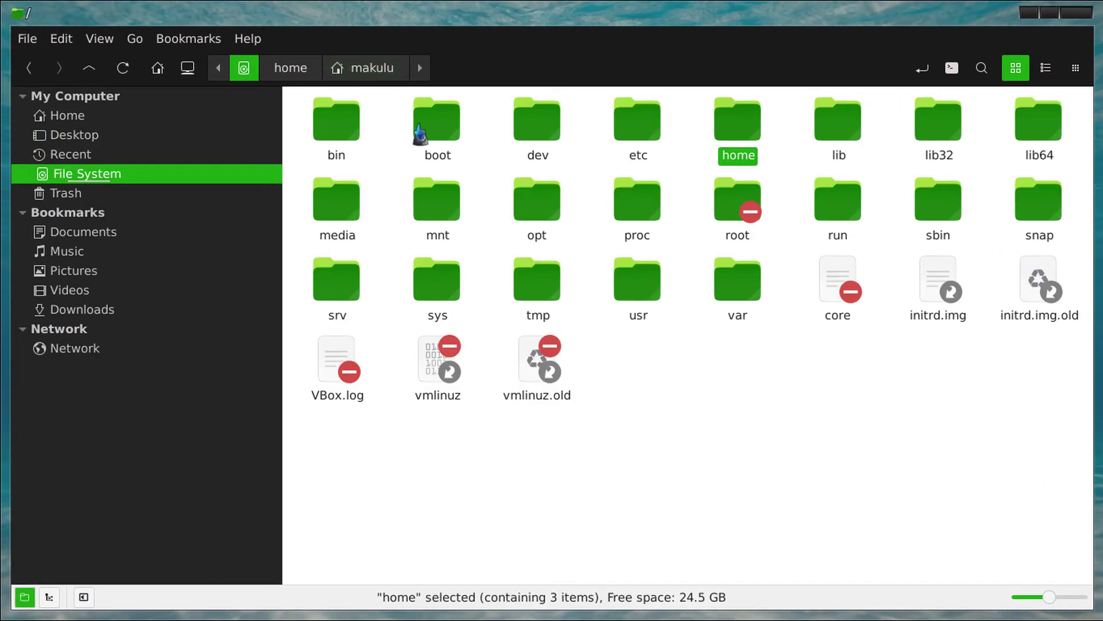
click(363, 72)
click(290, 68)
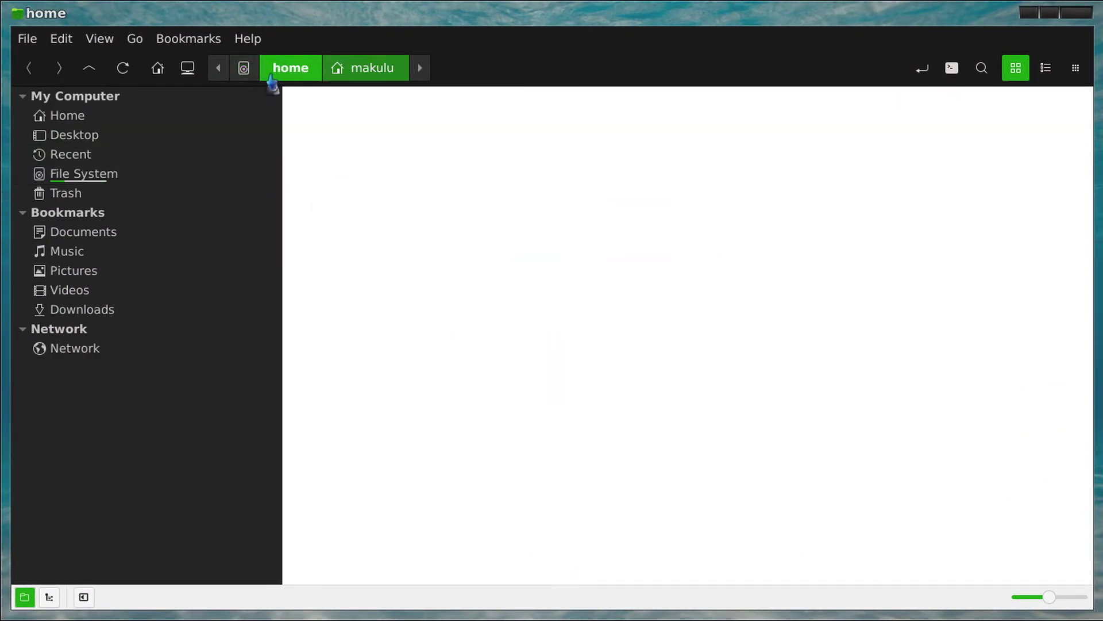
click(244, 69)
click(627, 295)
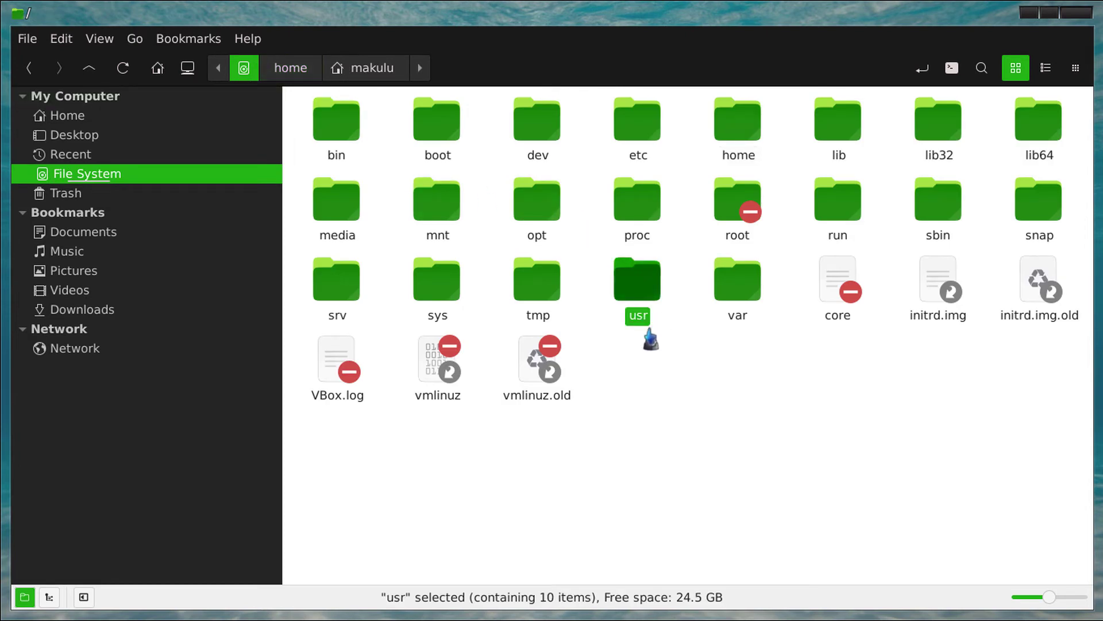
click(697, 428)
- Restore the file manager window to its smaller size, maximize it again, and close it
click(1057, 23)
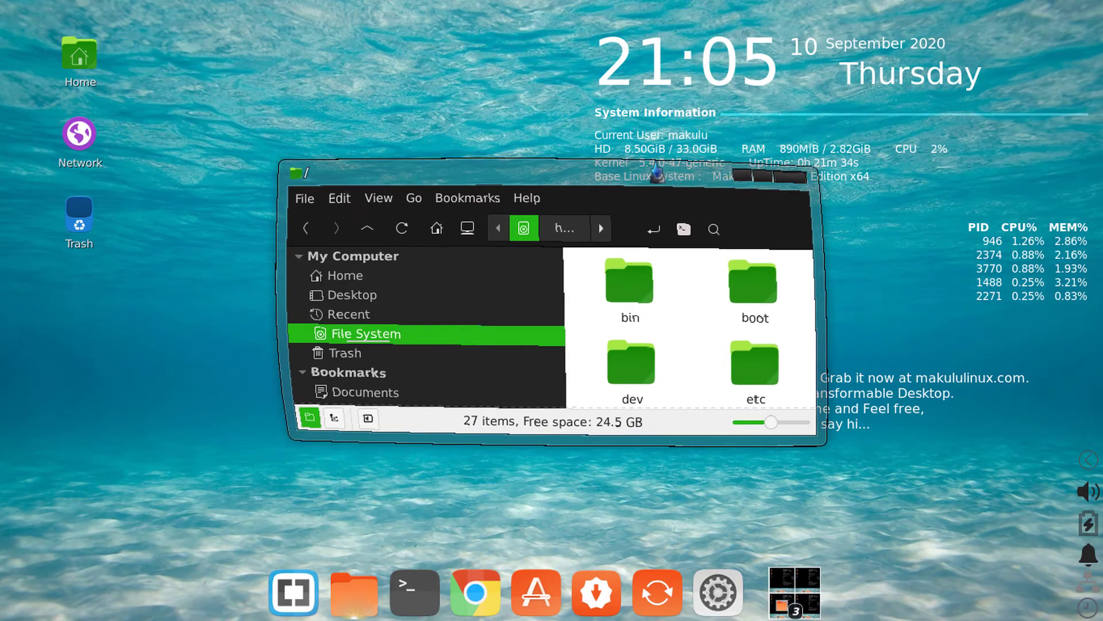
click(769, 182)
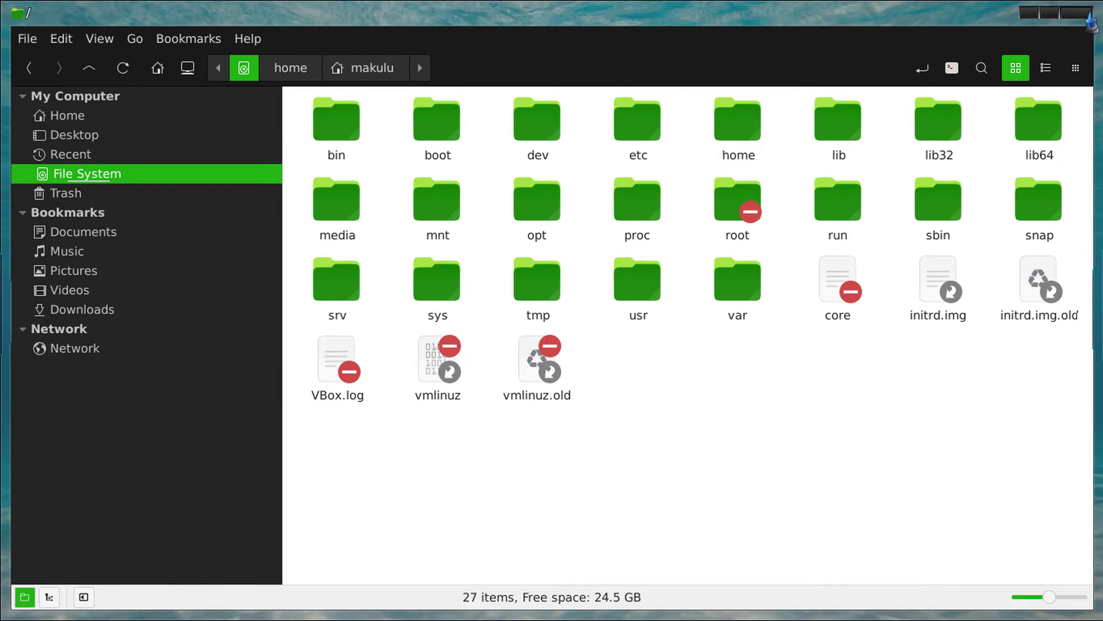
click(1076, 13)
- Show the desktop context menu at two different spots and dismiss it each time
right_click(352, 132)
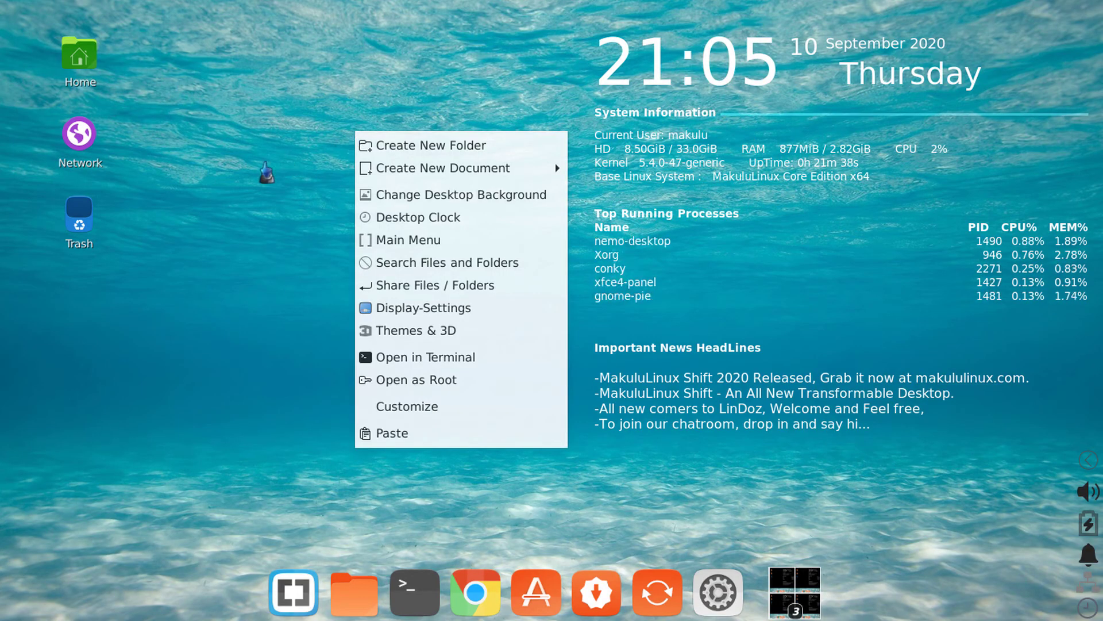
click(344, 153)
right_click(414, 127)
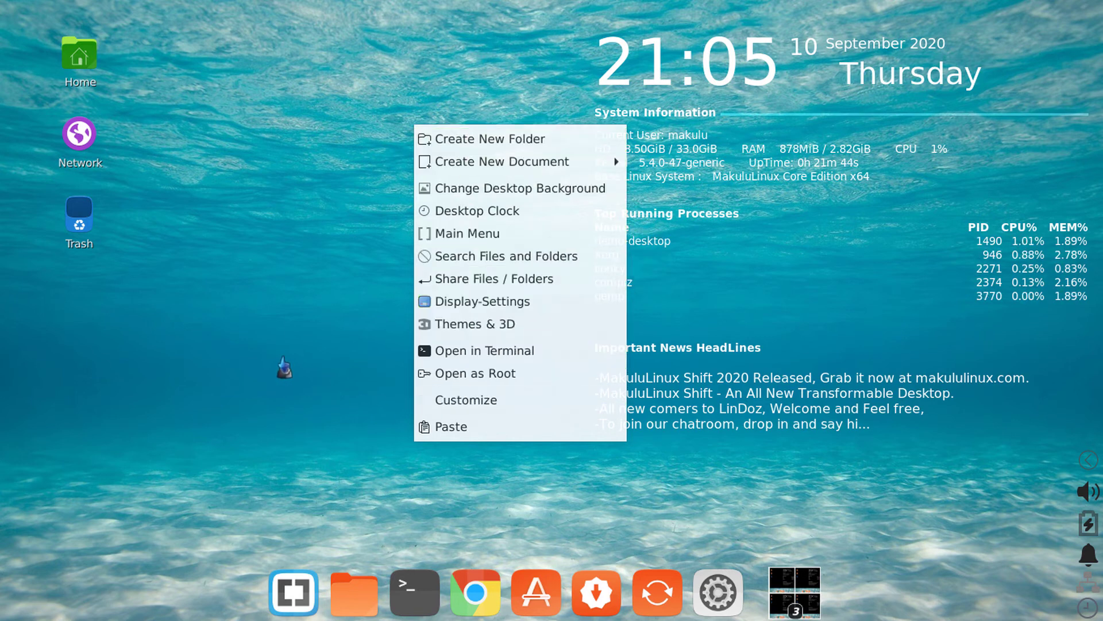
click(310, 506)
- Open the file manager, browse from the File System root into home, select the makulu folder, and close the window
click(353, 566)
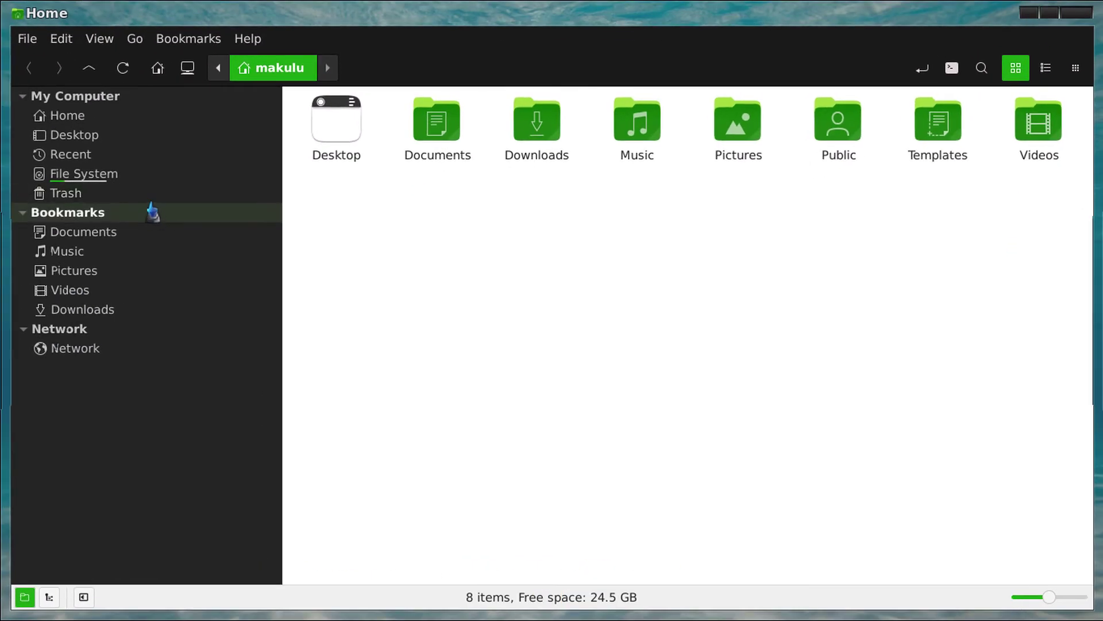
click(130, 183)
click(641, 300)
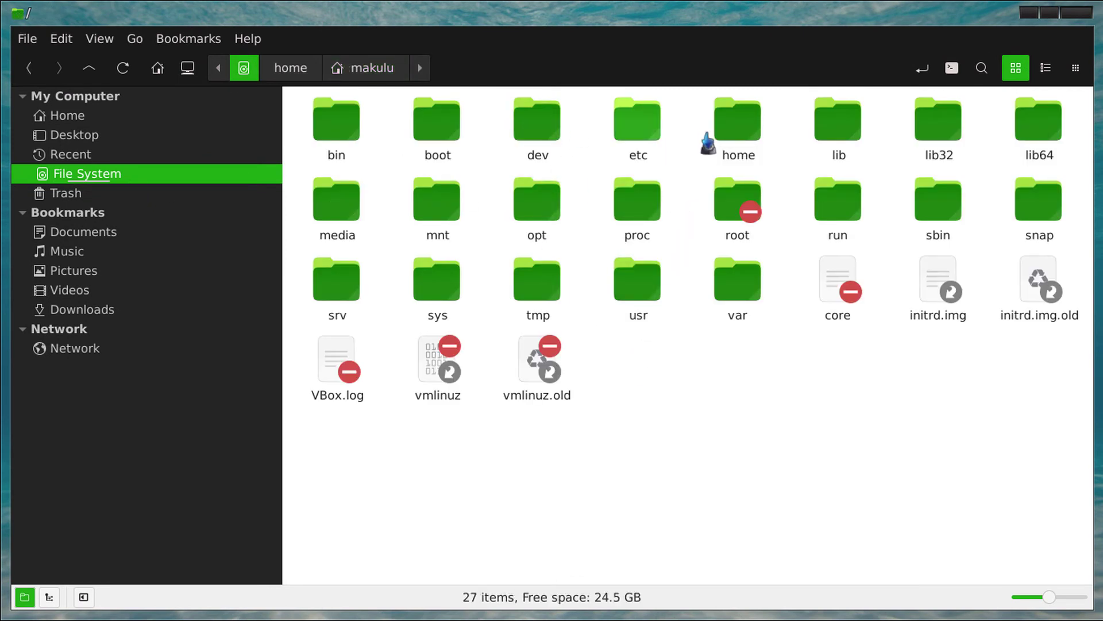
double_click(753, 123)
double_click(341, 121)
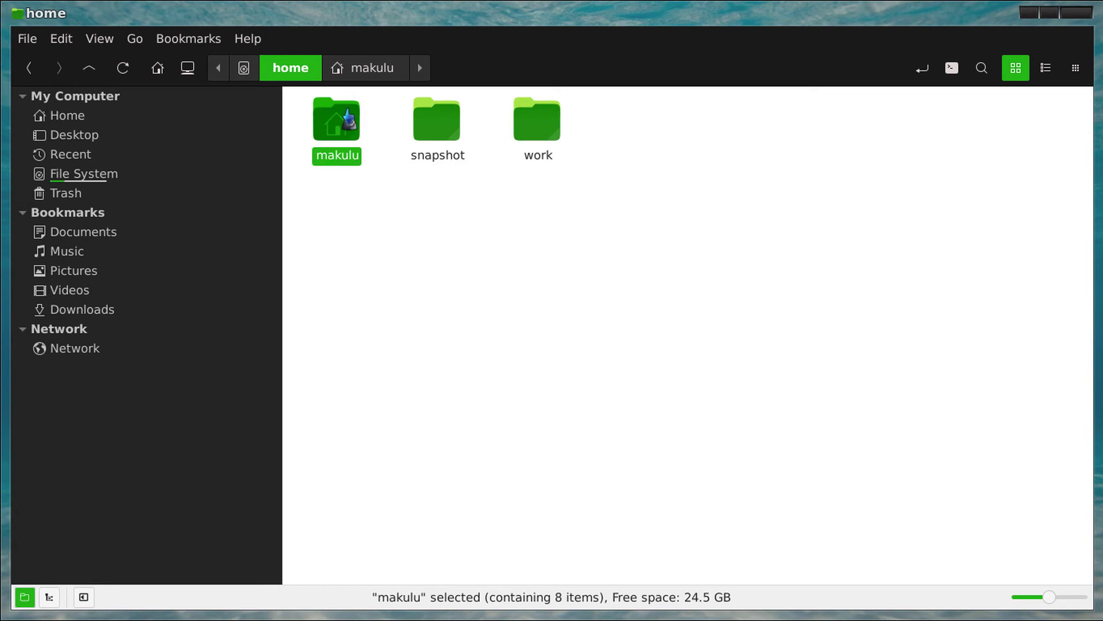
click(1085, 21)
- Bring up the Main Menu from the desktop context menu and dismiss it
right_click(329, 113)
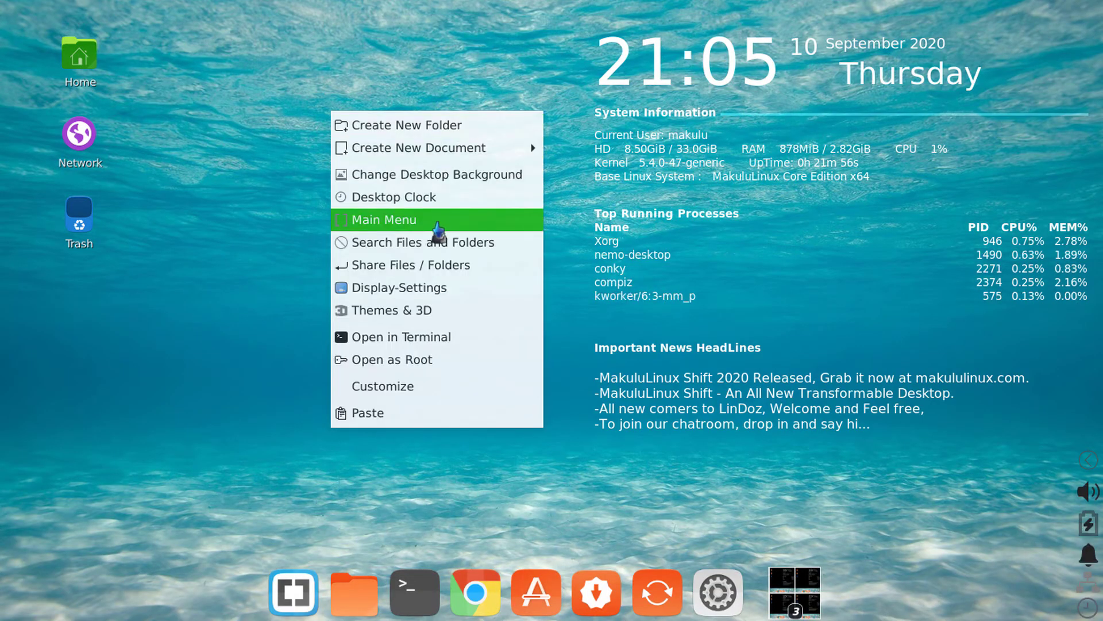
click(84, 463)
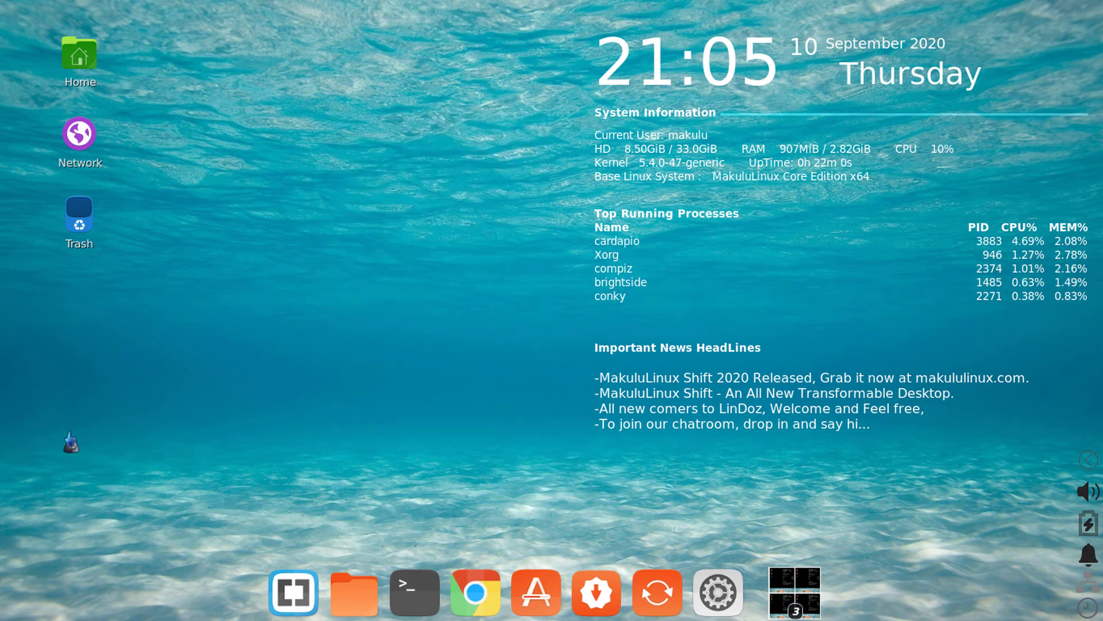
click(650, 215)
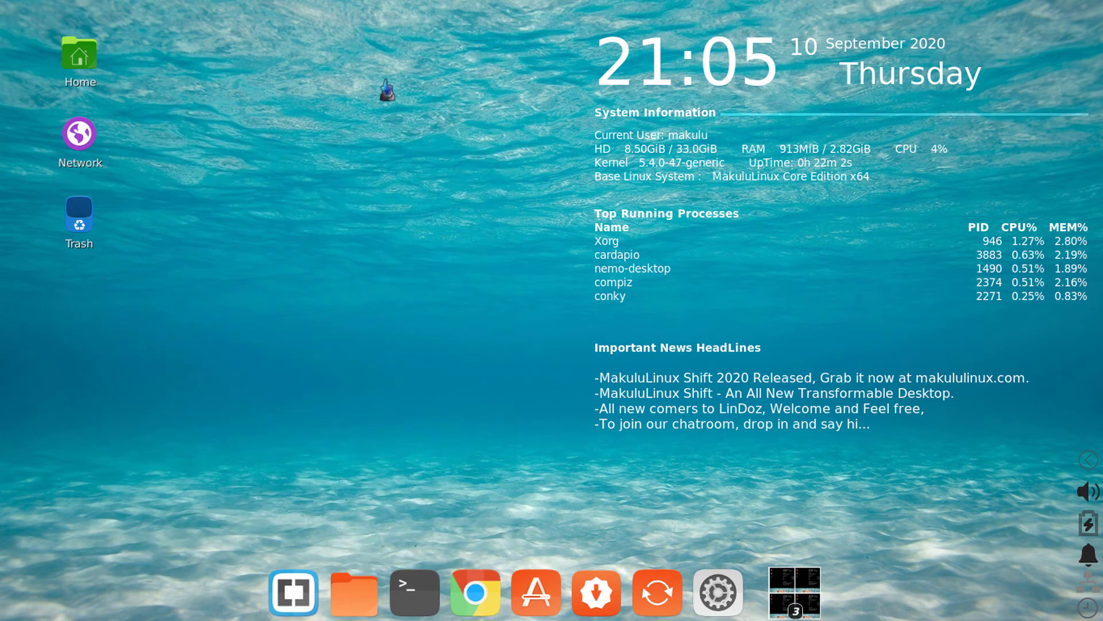
- Reopen the Main Menu at another spot on the desktop, look through its application categories down to System, and dismiss it
right_click(383, 83)
click(431, 185)
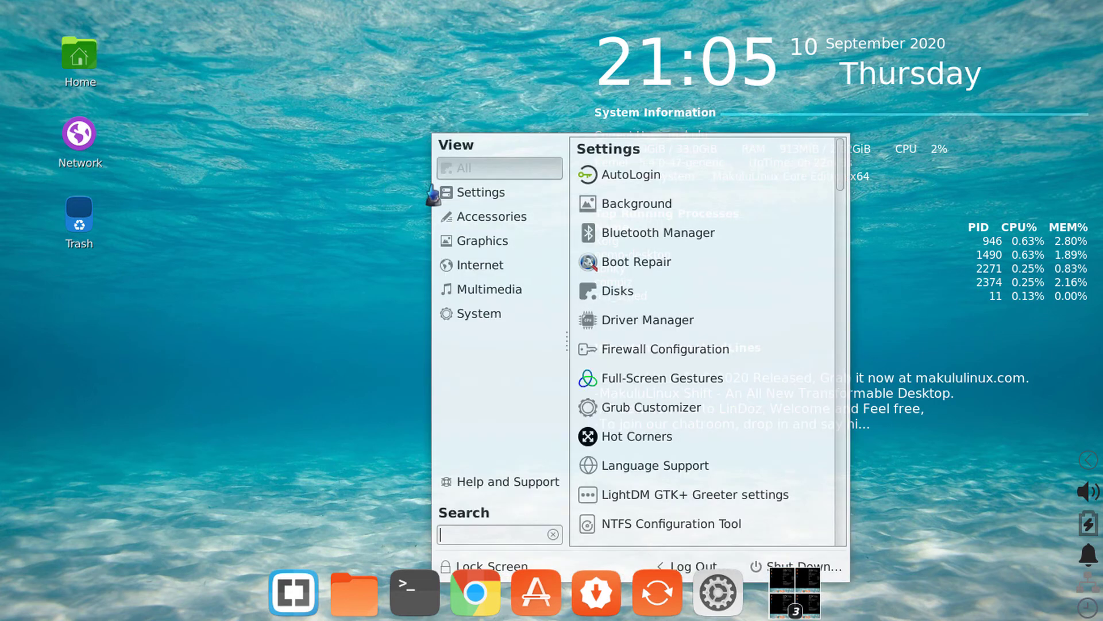
click(489, 240)
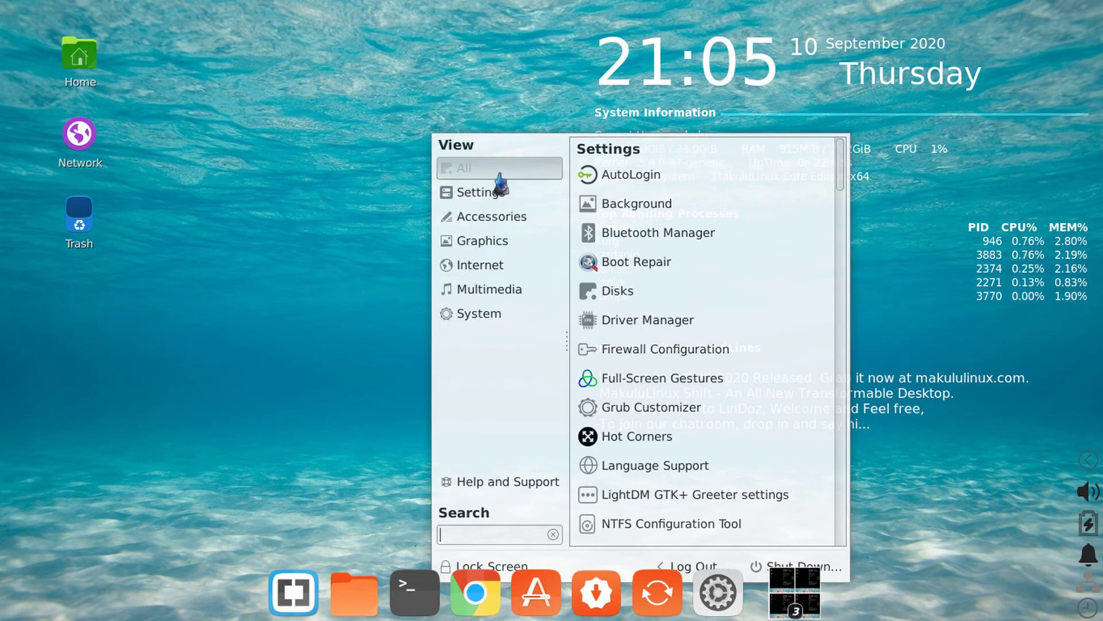
mouse_move(483, 313)
click(262, 155)
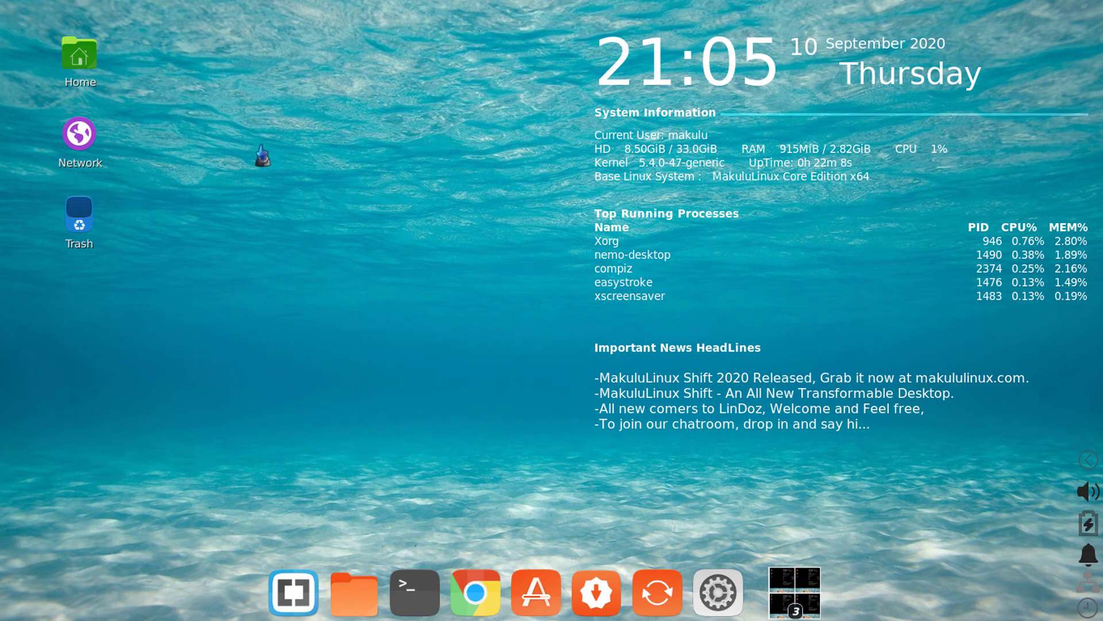
- Open the Main Menu nearer the desktop icons, look over the System applications, and close it
right_click(300, 98)
click(339, 205)
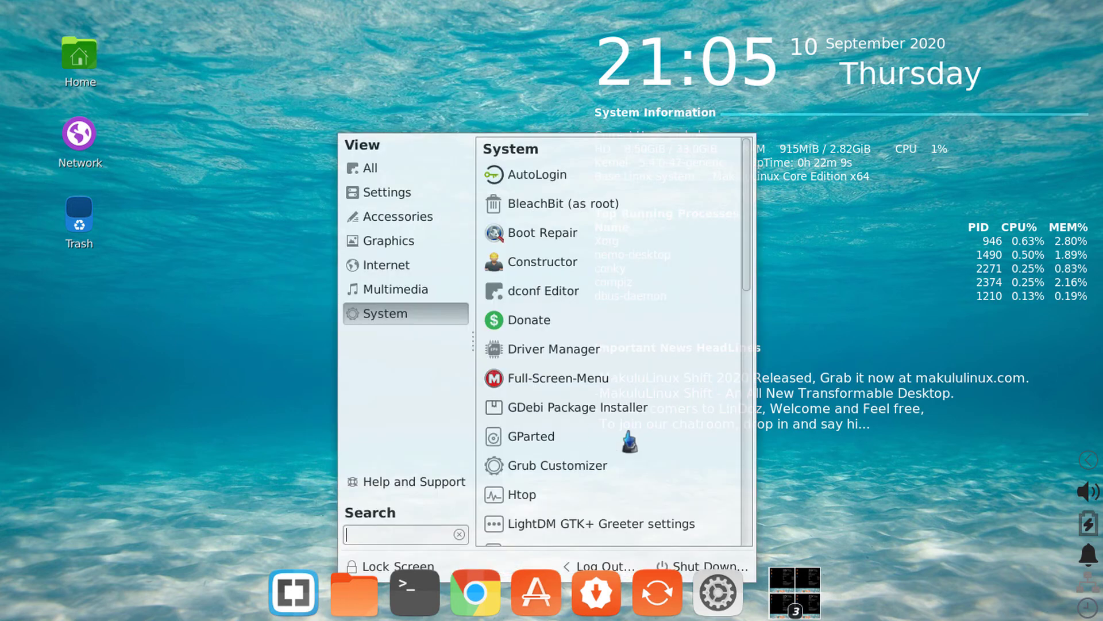
click(222, 287)
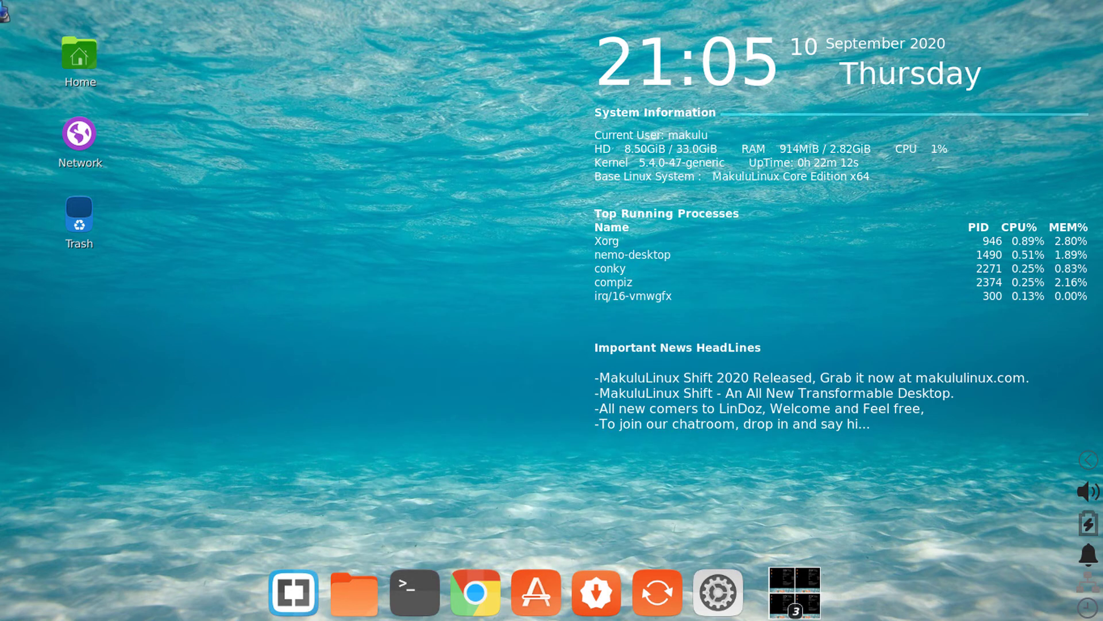
- Bring up the full-screen application launcher using the desktop hot corner and dismiss it
mouse_move(2, 8)
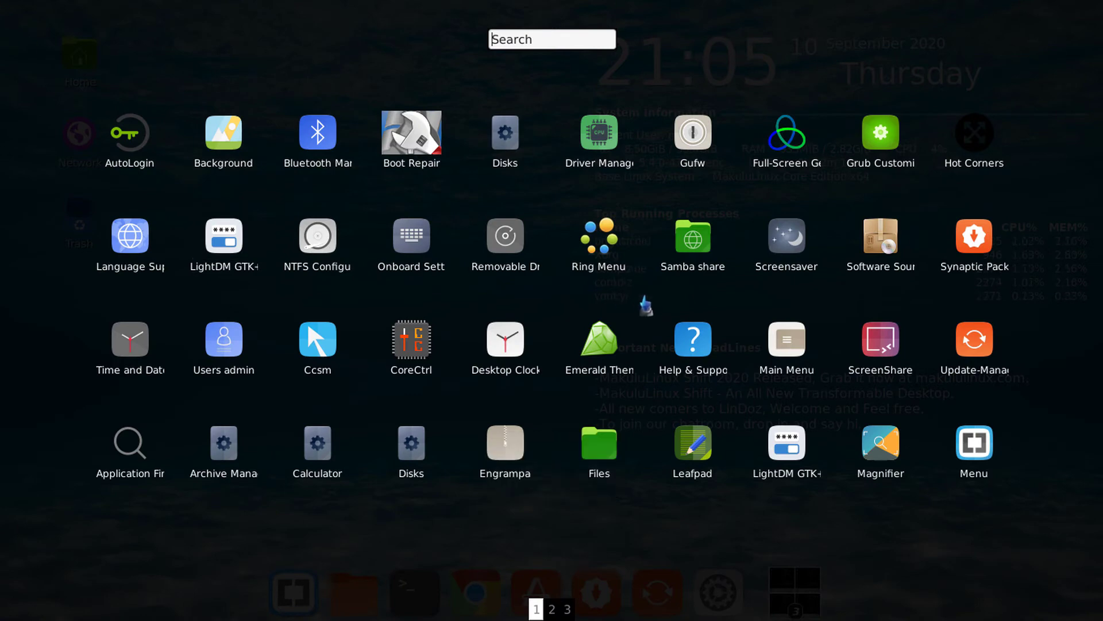
click(740, 58)
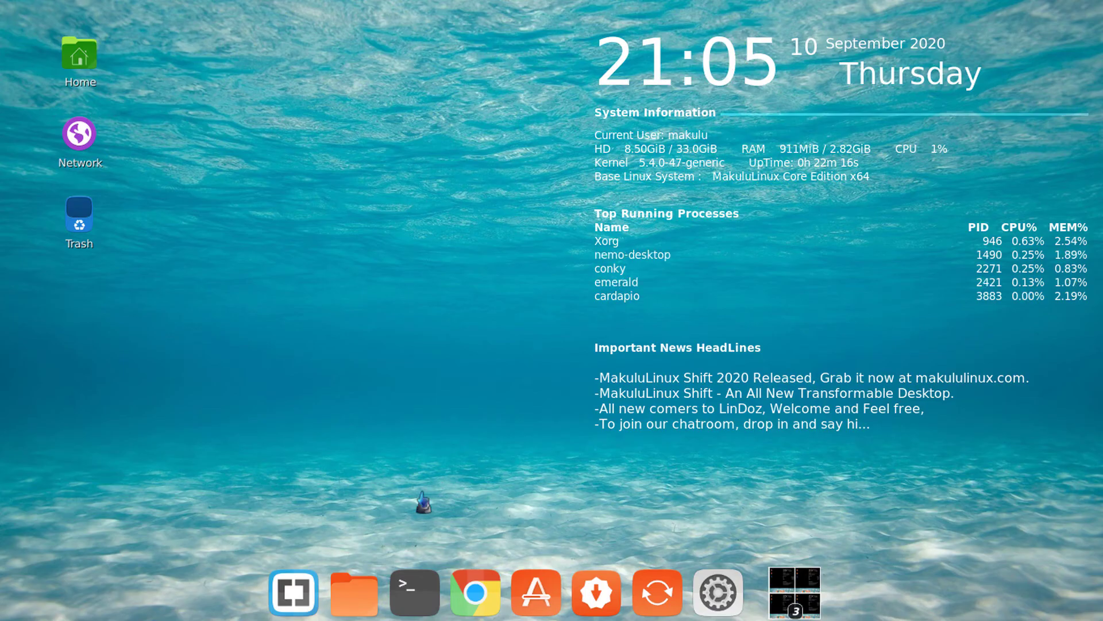
- Open the file manager on the home folder, switch its window between maximized and restored size, and close it
click(354, 591)
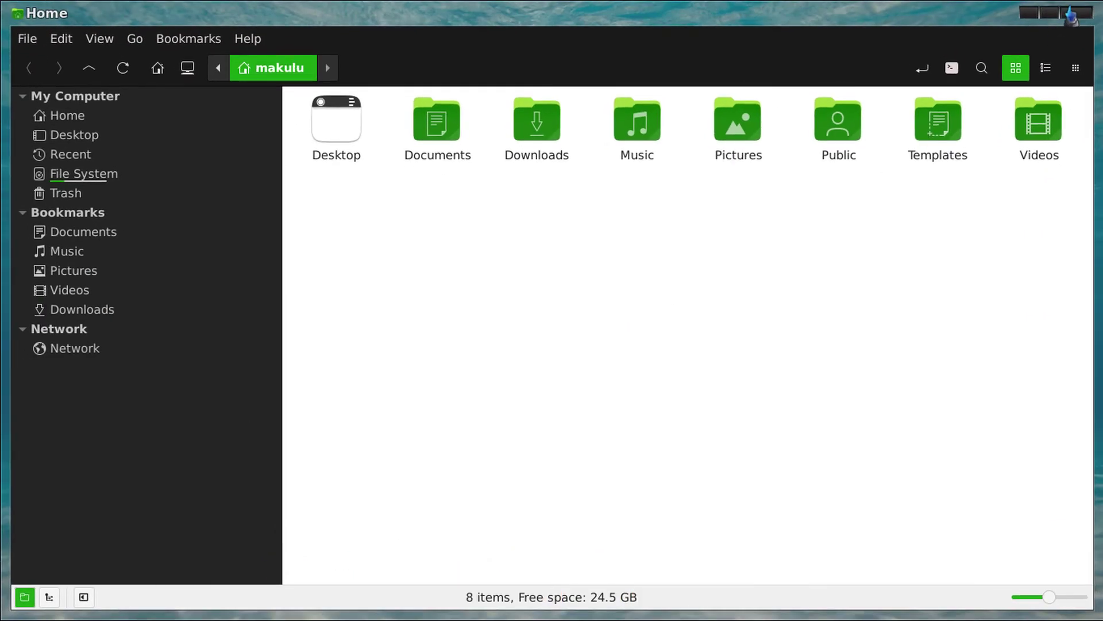
click(1051, 13)
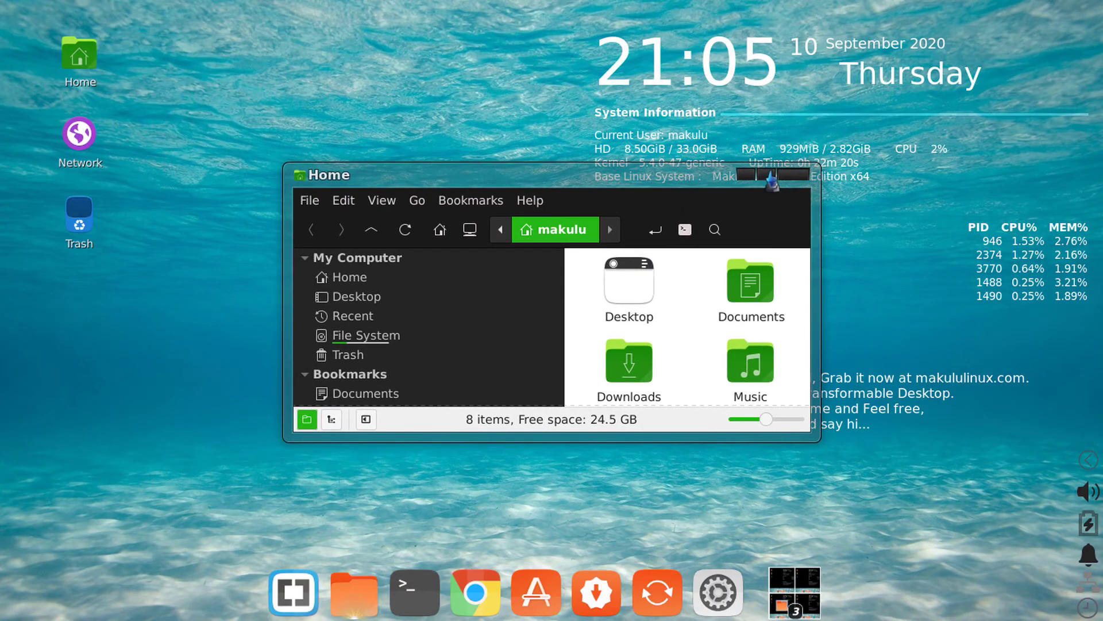
double_click(770, 183)
click(1051, 13)
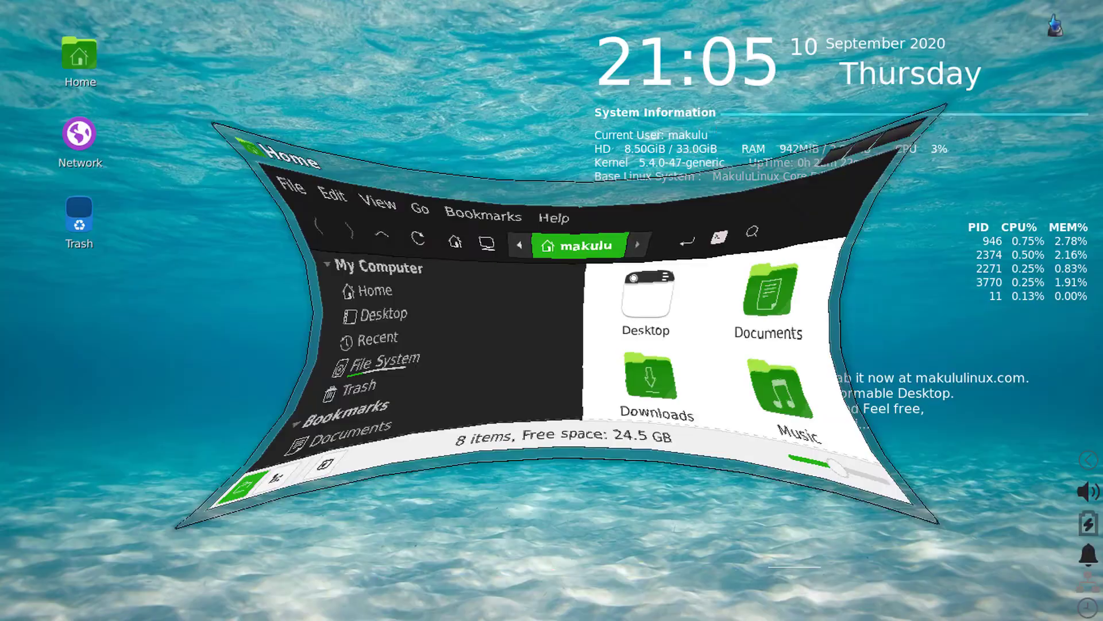
click(795, 179)
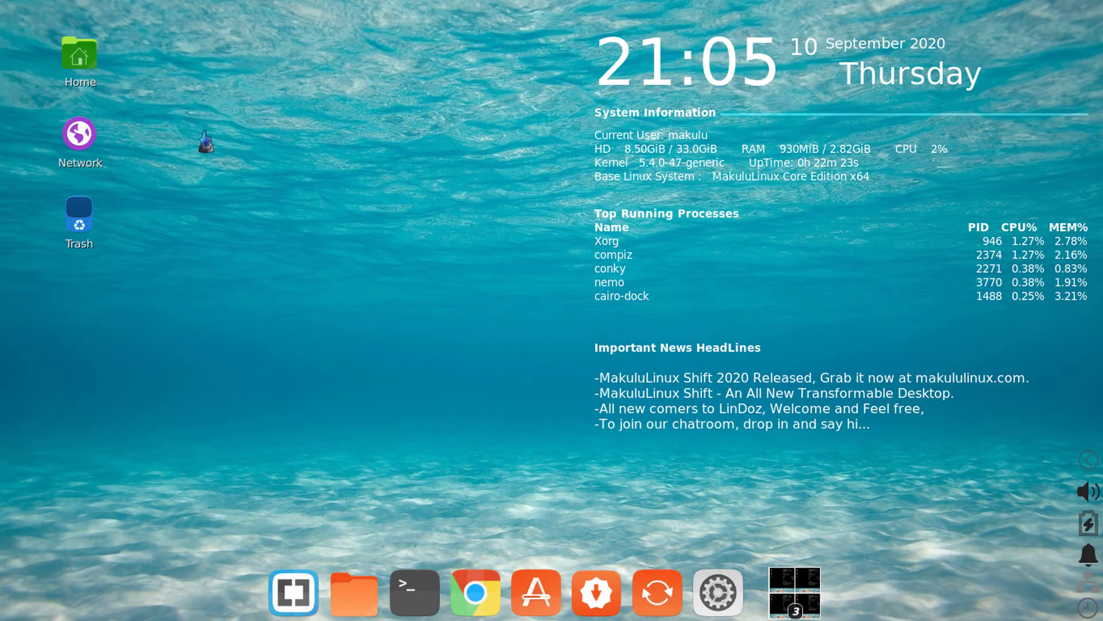
- Open the Main Menu from the desktop context menu, look at the Graphics category, and dismiss it
right_click(294, 92)
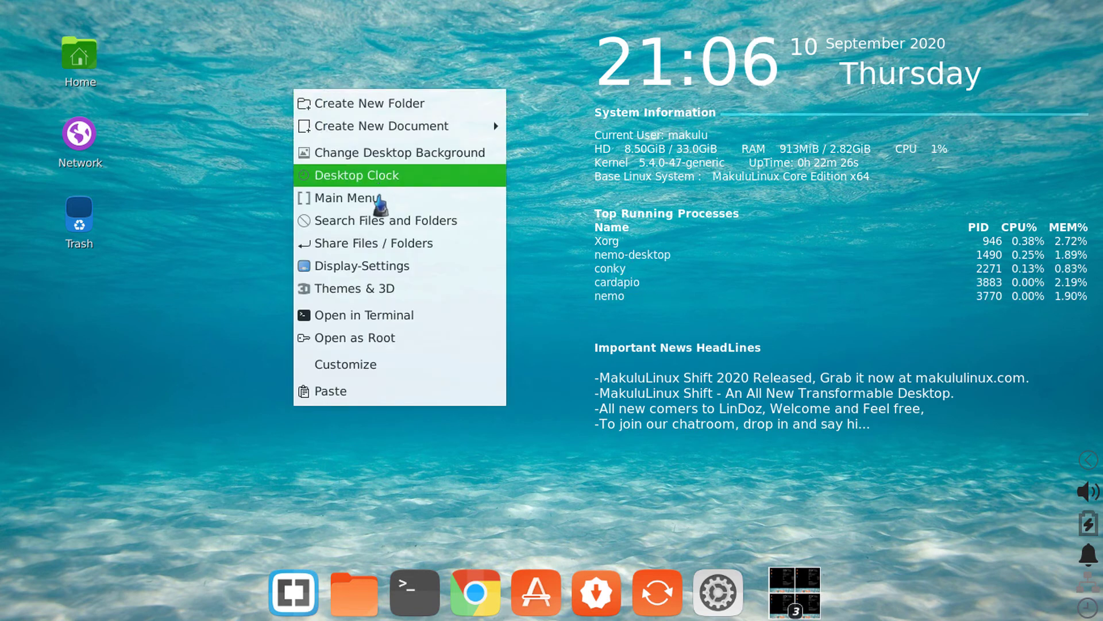
click(380, 203)
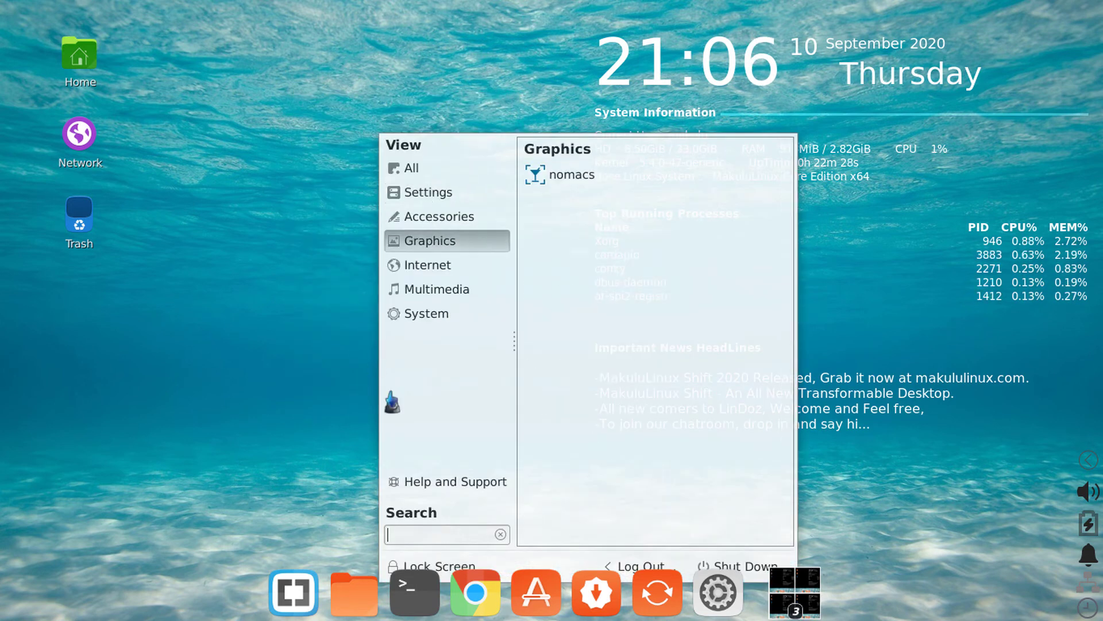
click(299, 160)
- Open the desktop background options from the desktop context menu and close the dialog
right_click(325, 115)
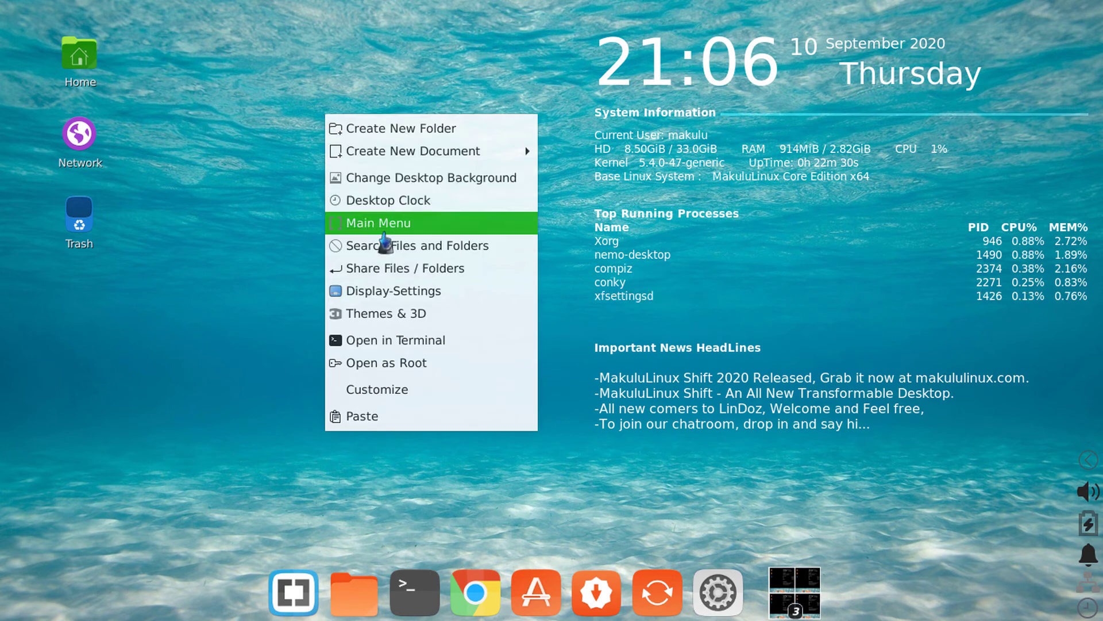
click(409, 185)
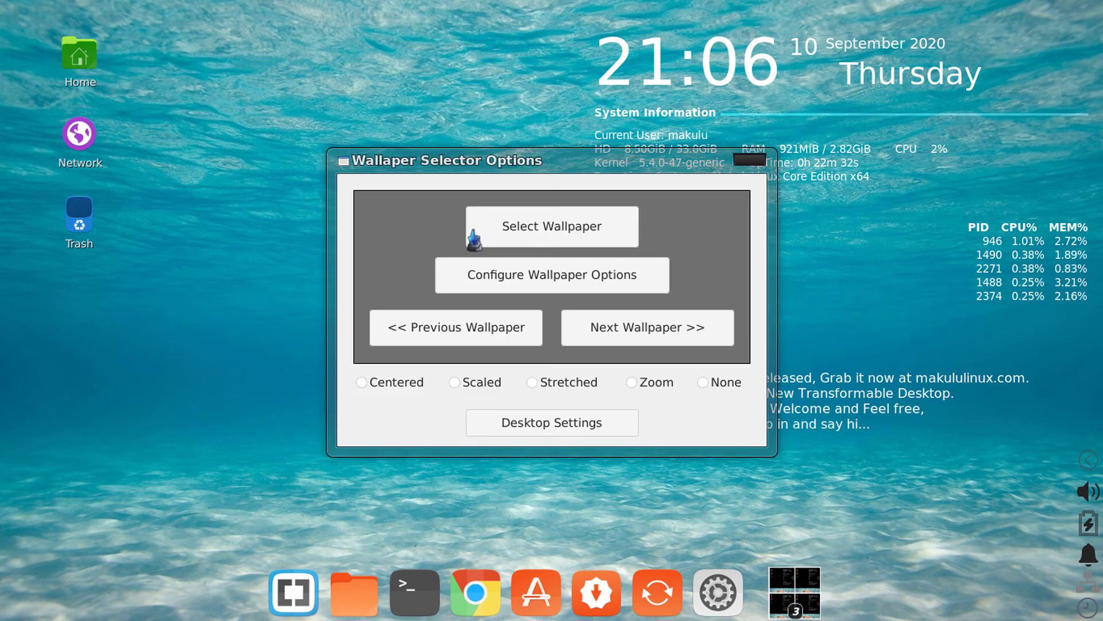
click(750, 165)
- Open the Themes & 3D dialog from the desktop, close it, and bring it up and dismiss it once more
right_click(283, 122)
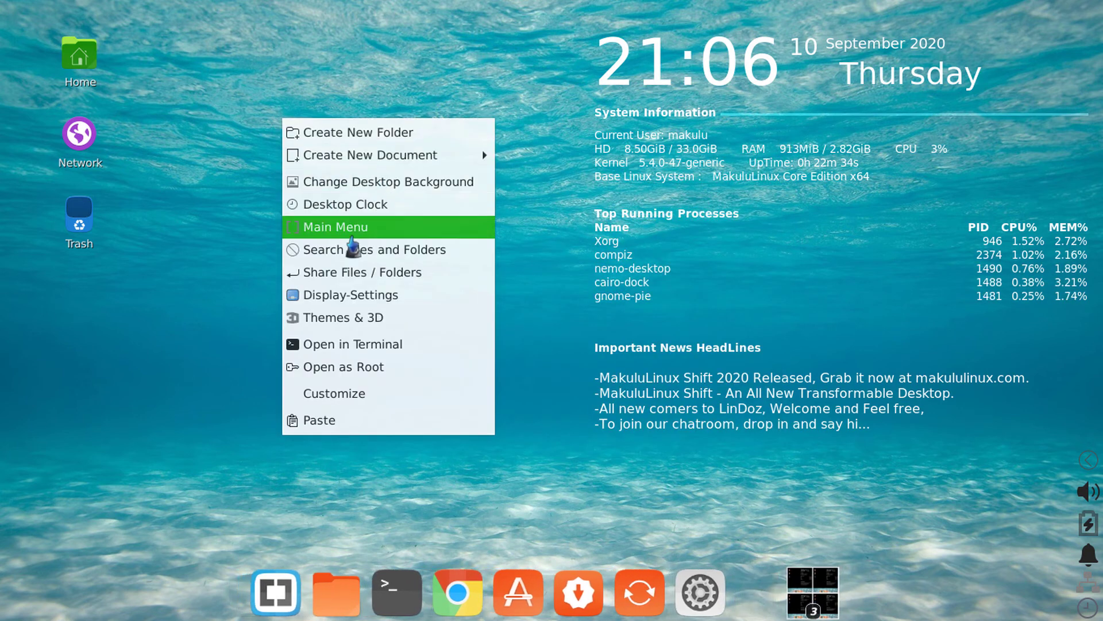
click(361, 322)
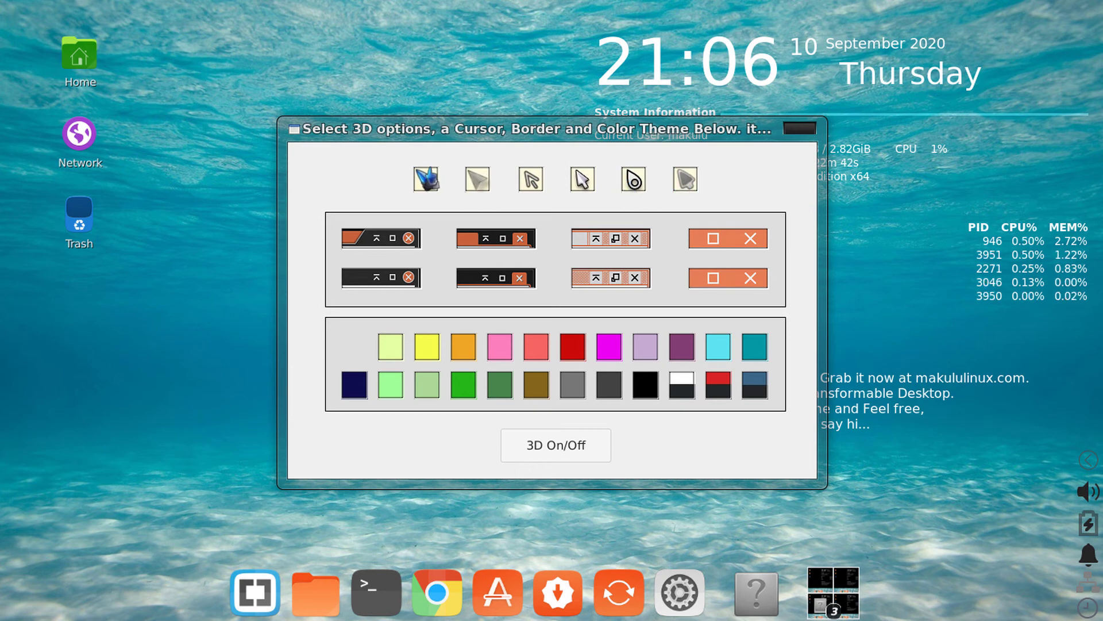
click(804, 136)
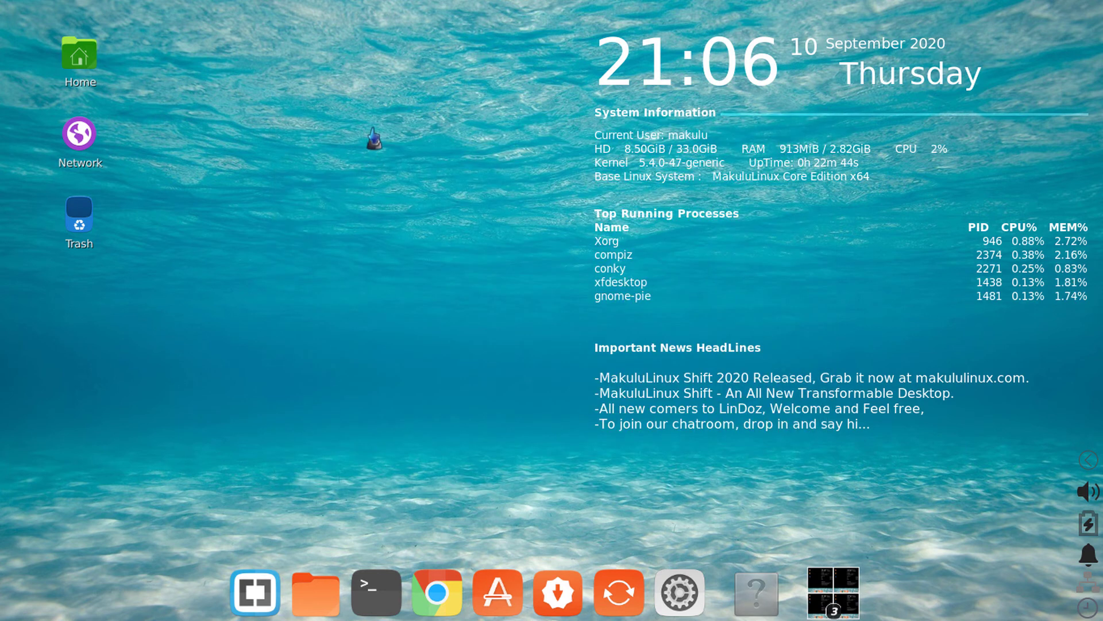
right_click(371, 130)
click(500, 326)
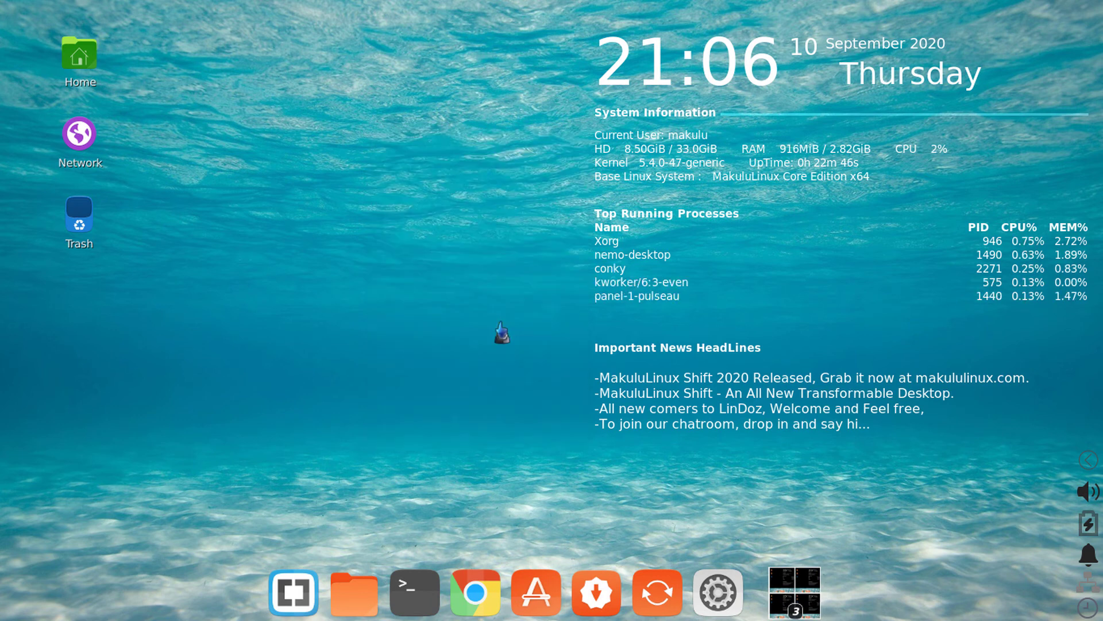
click(803, 136)
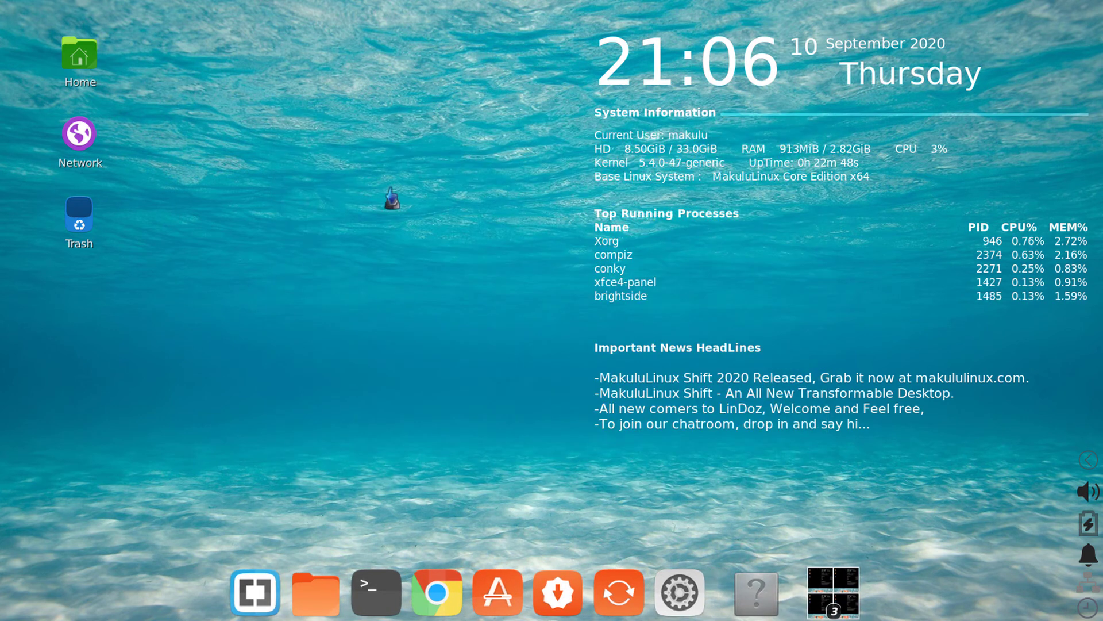
- Open the desktop background options, try the Centered, Stretched and None display modes, and set the wallpaper to Stretched
right_click(403, 159)
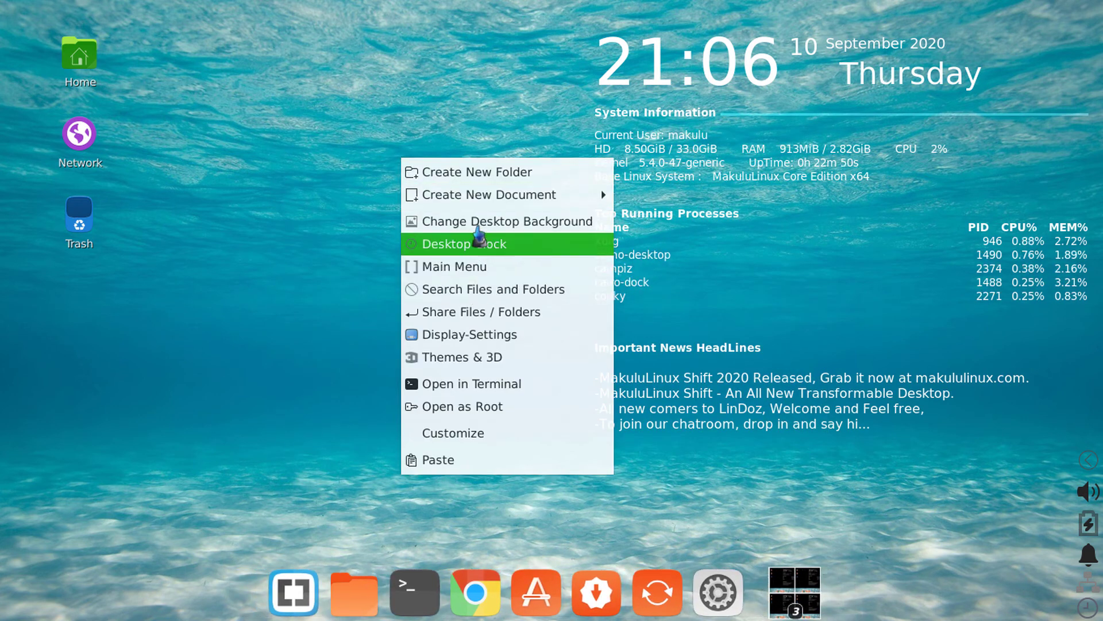
click(477, 223)
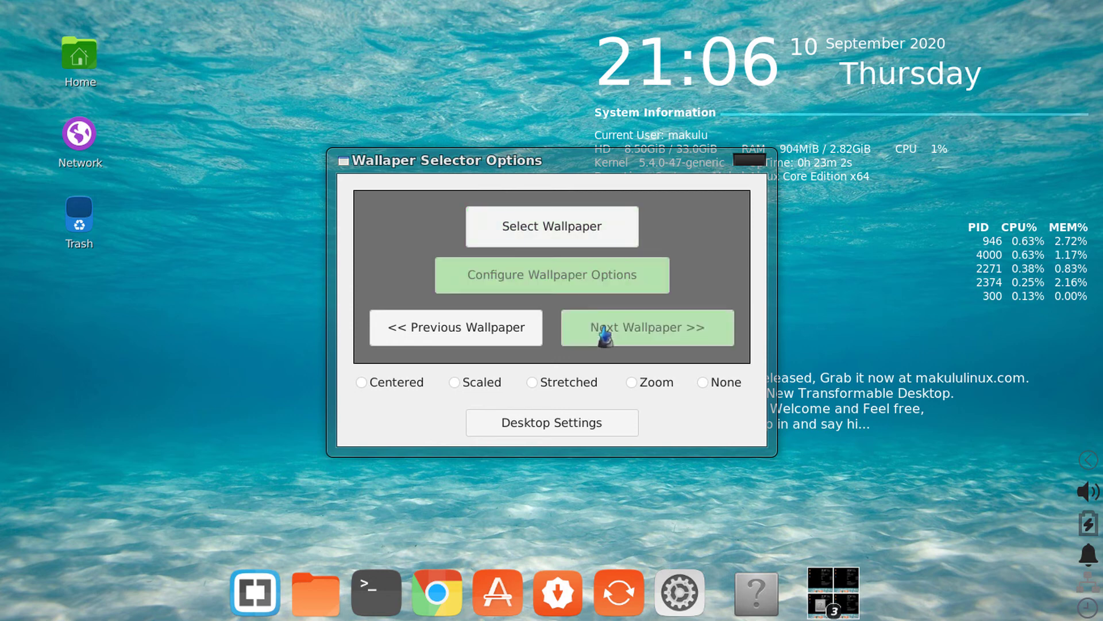
click(362, 382)
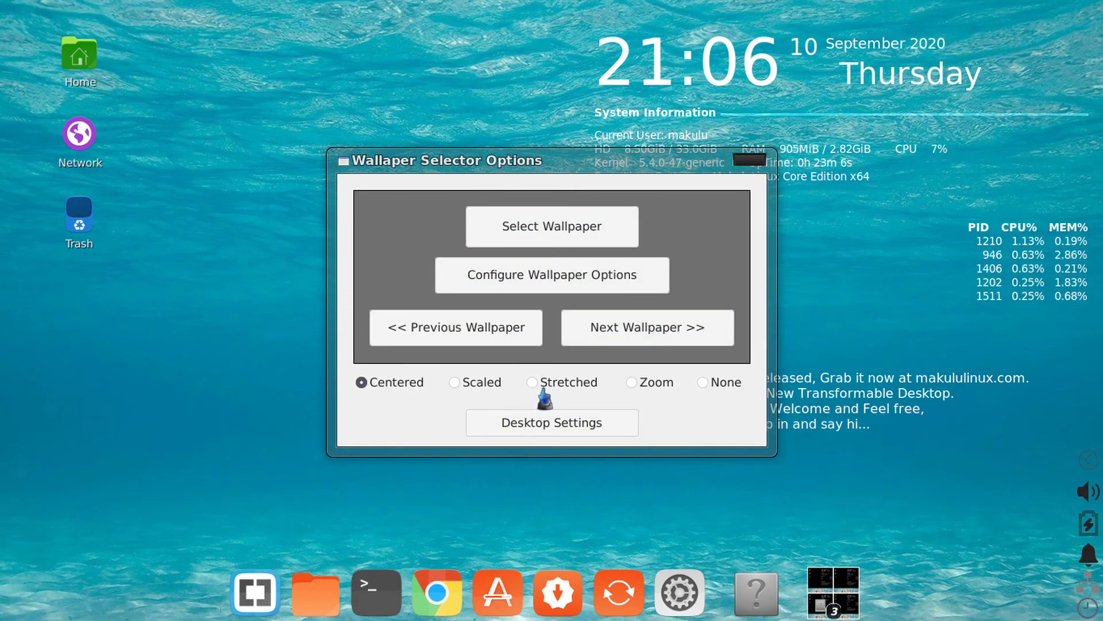
key(Right)
key(Right)
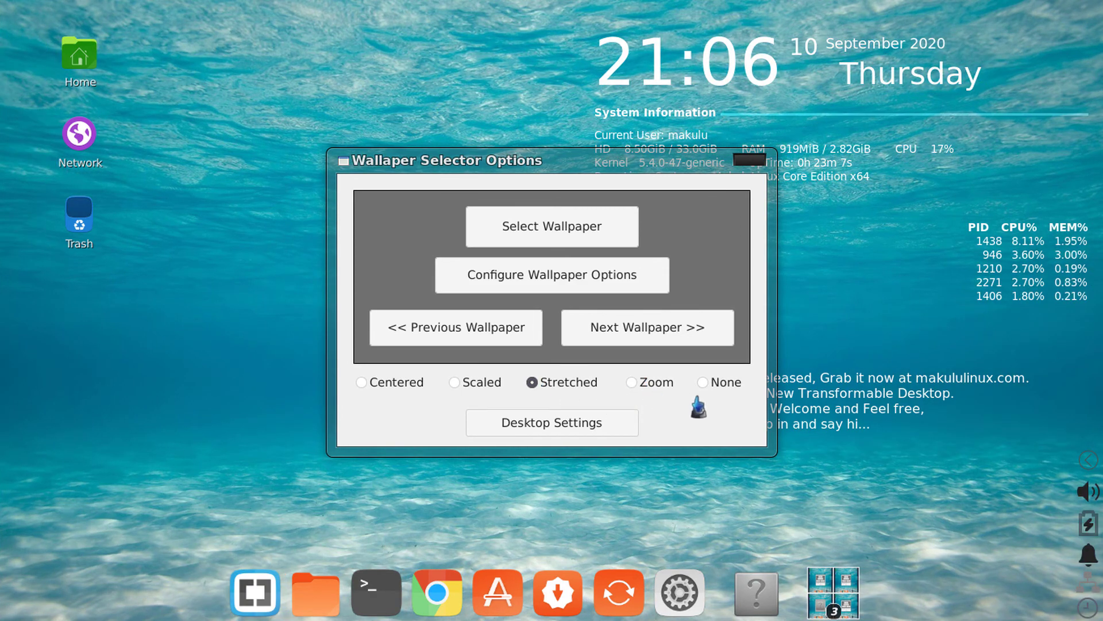
key(Right)
key(Right)
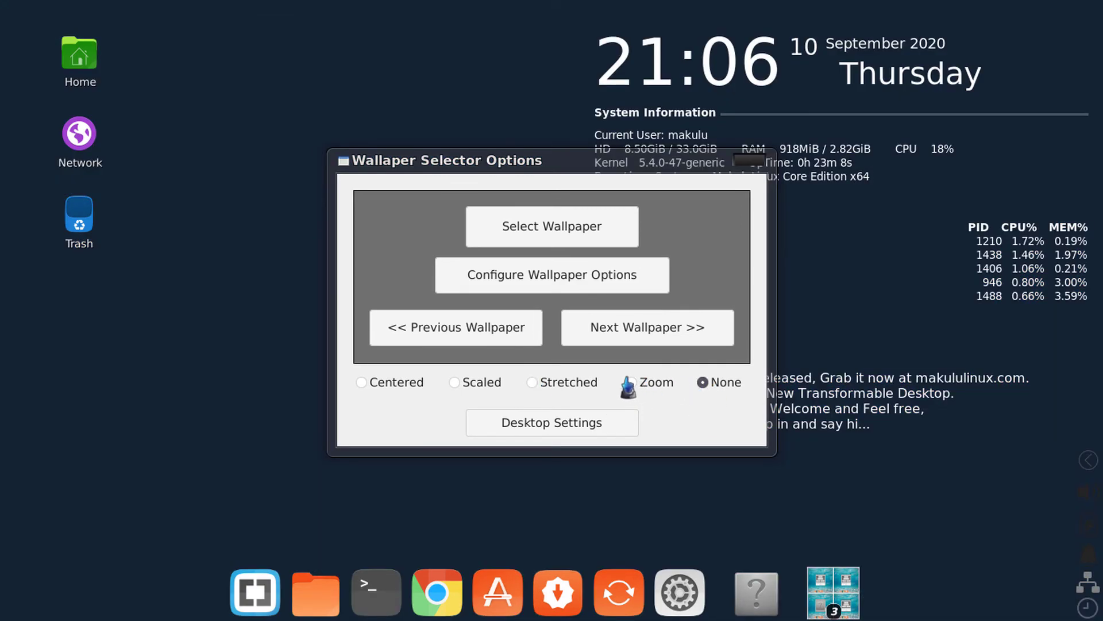
click(541, 384)
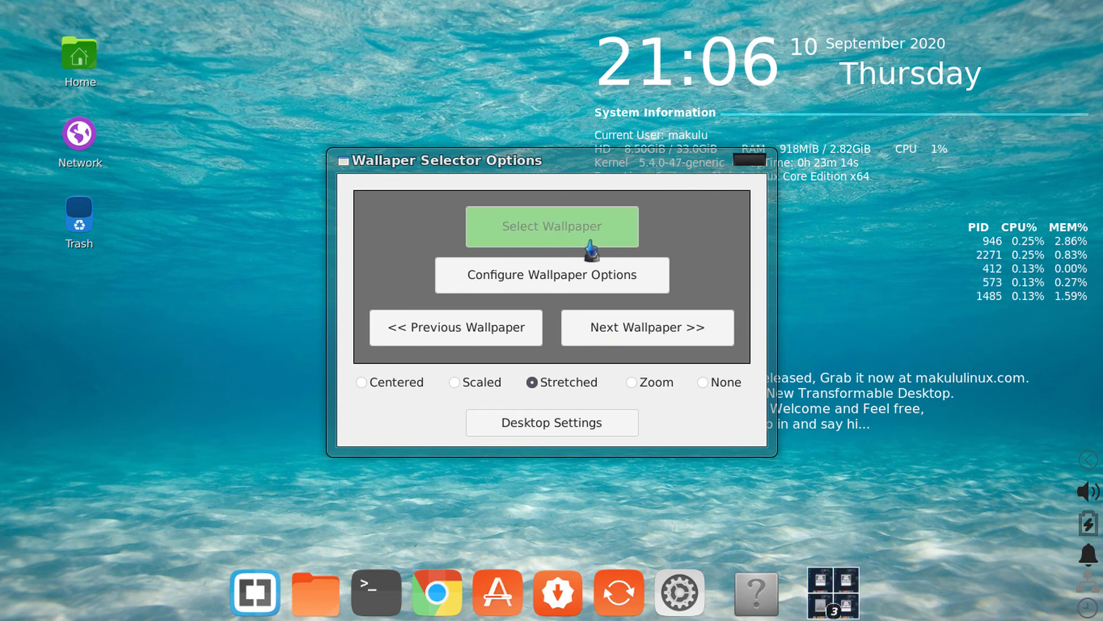
- Browse the available wallpapers in the image strip, view the options for Dark-Road.jpg, and close the strip without choosing a wallpaper
click(555, 240)
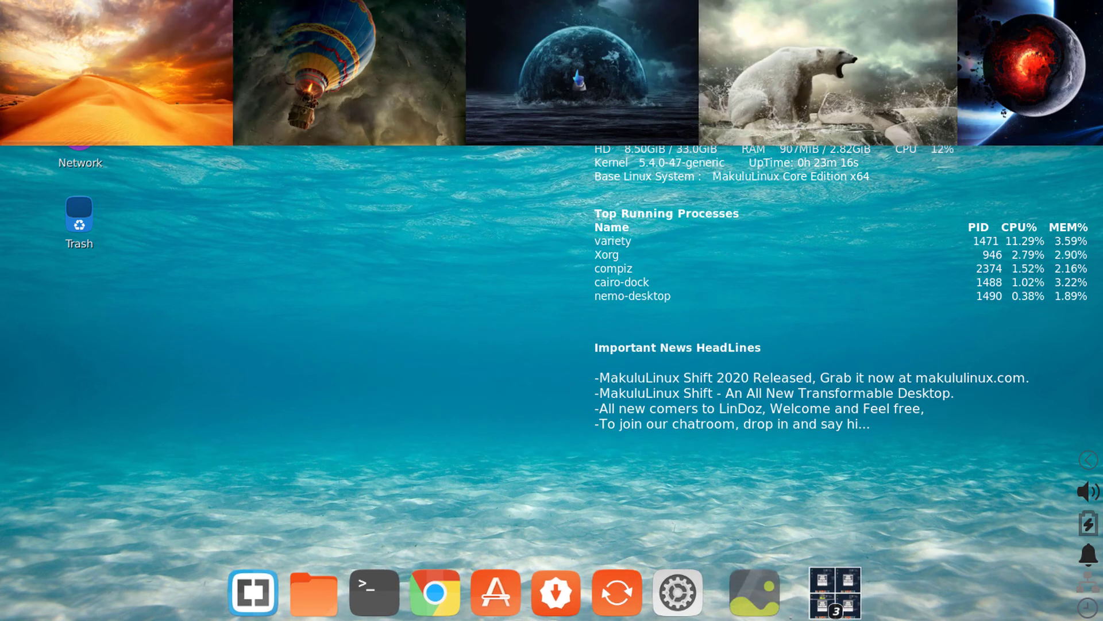
scroll(1046, 80, down, 5)
scroll(1046, 80, down, 10)
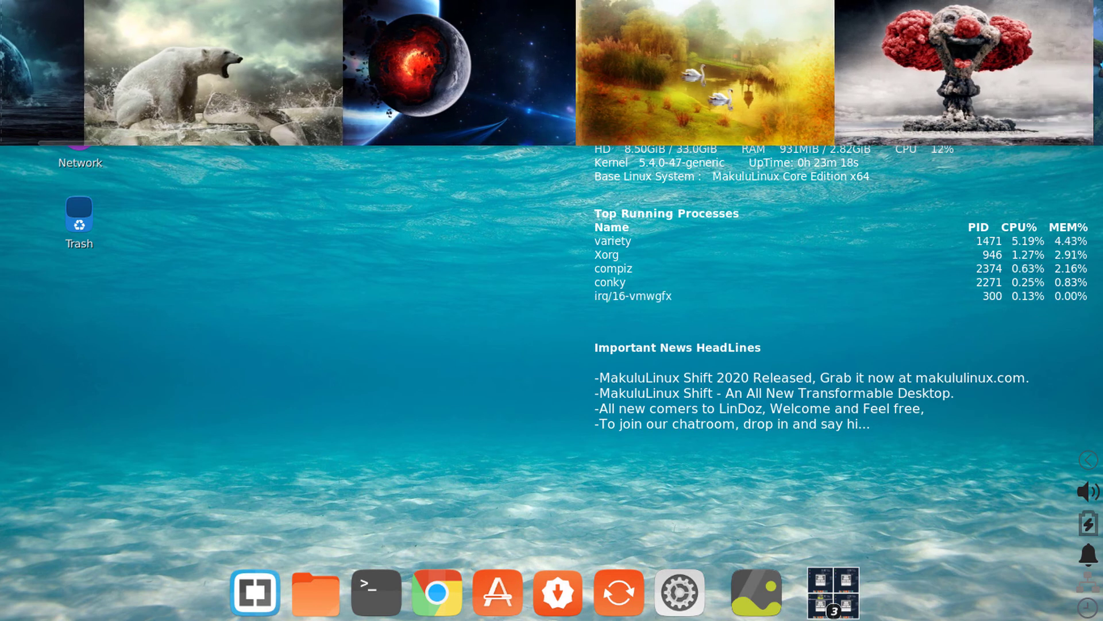
scroll(898, 103, down, 10)
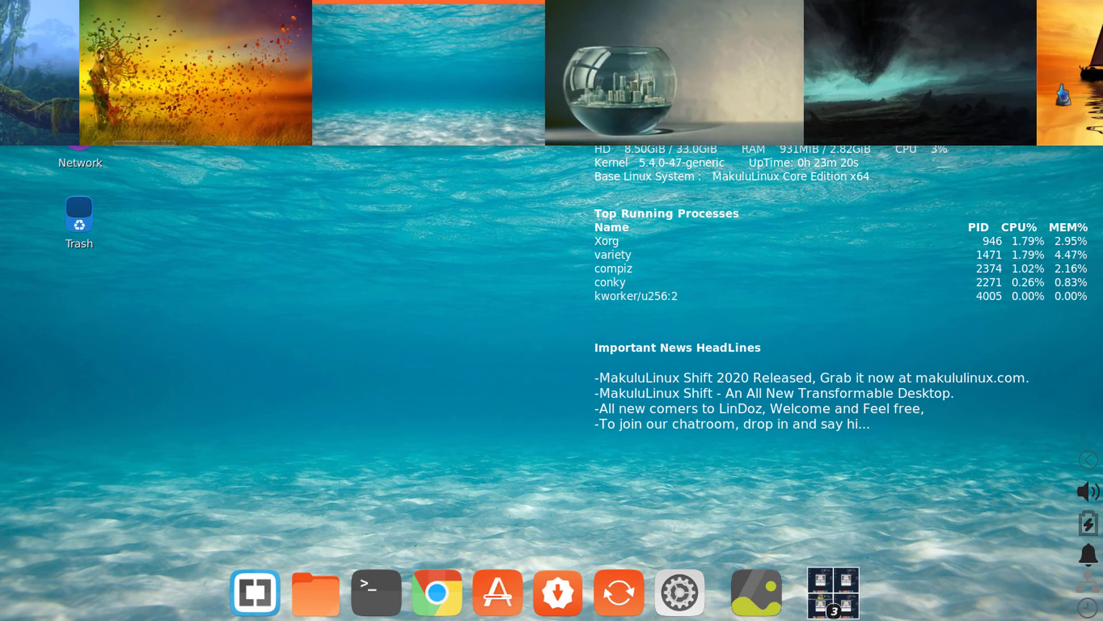
scroll(924, 81, down, 10)
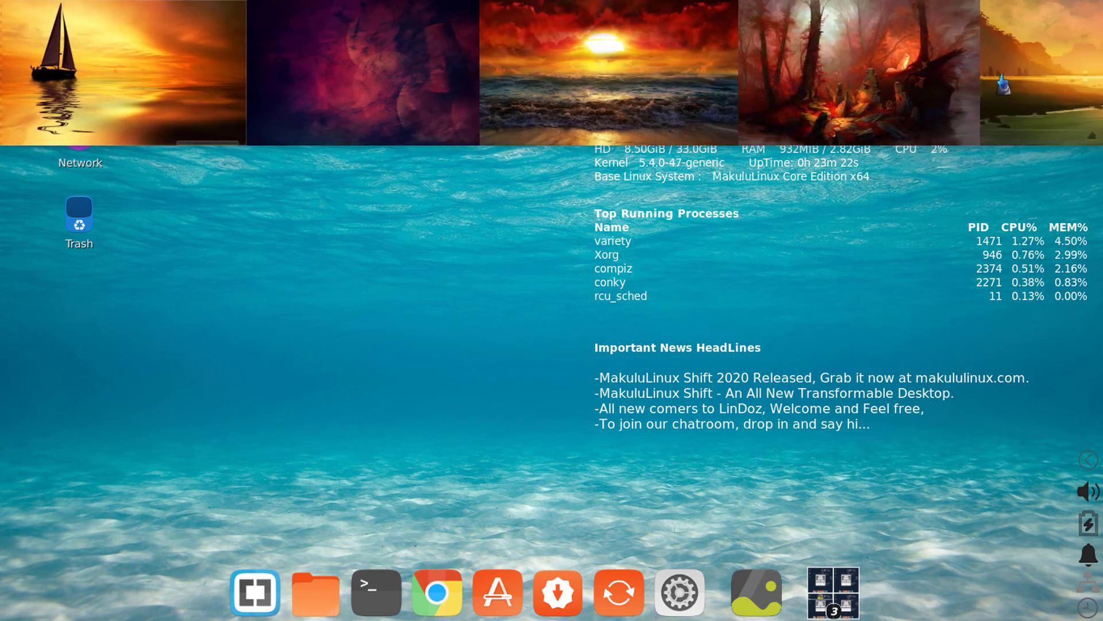
scroll(955, 91, down, 10)
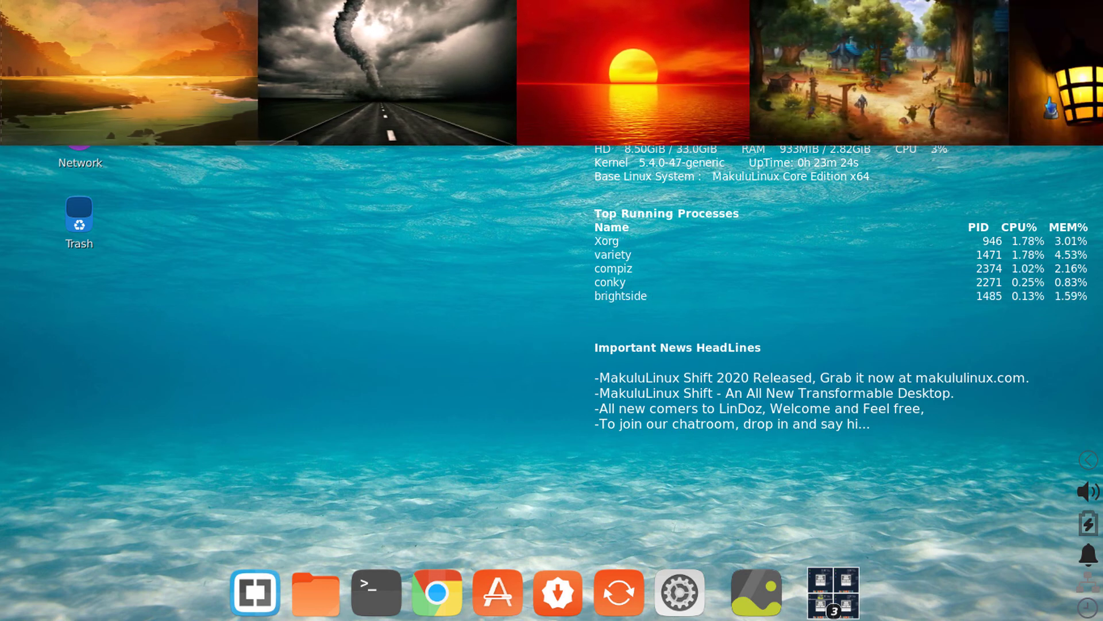
scroll(934, 99, down, 10)
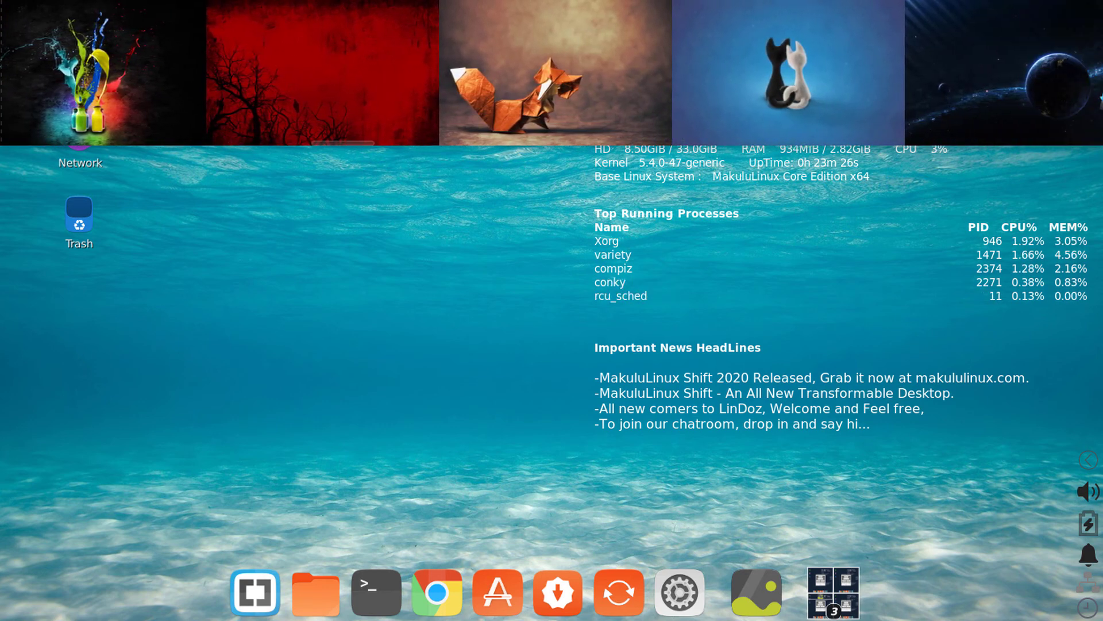
scroll(926, 111, down, 10)
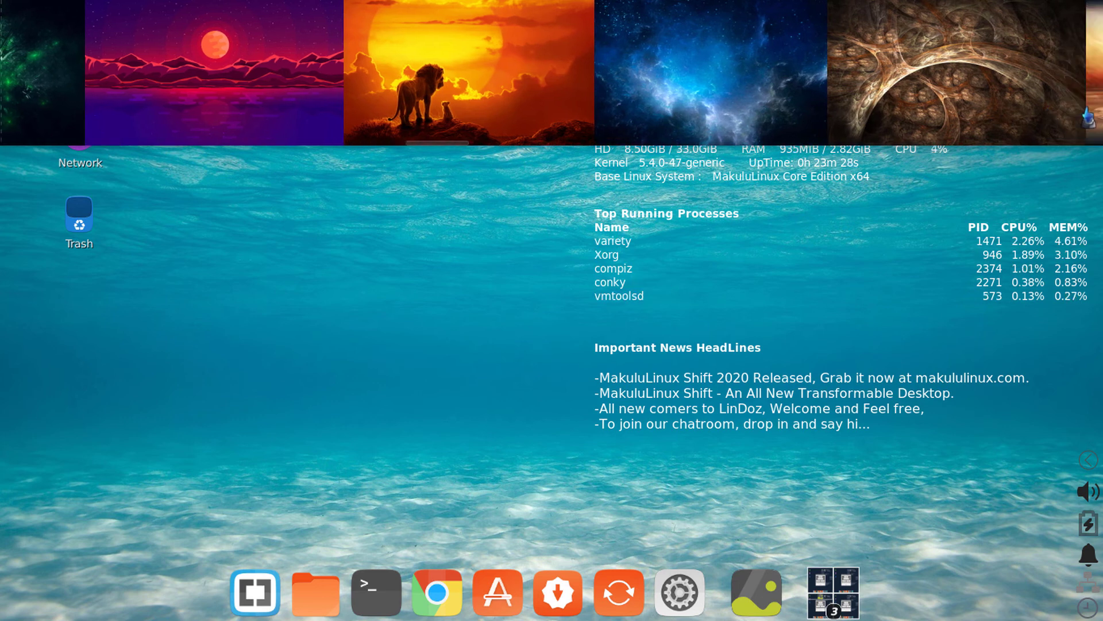
scroll(979, 92, down, 5)
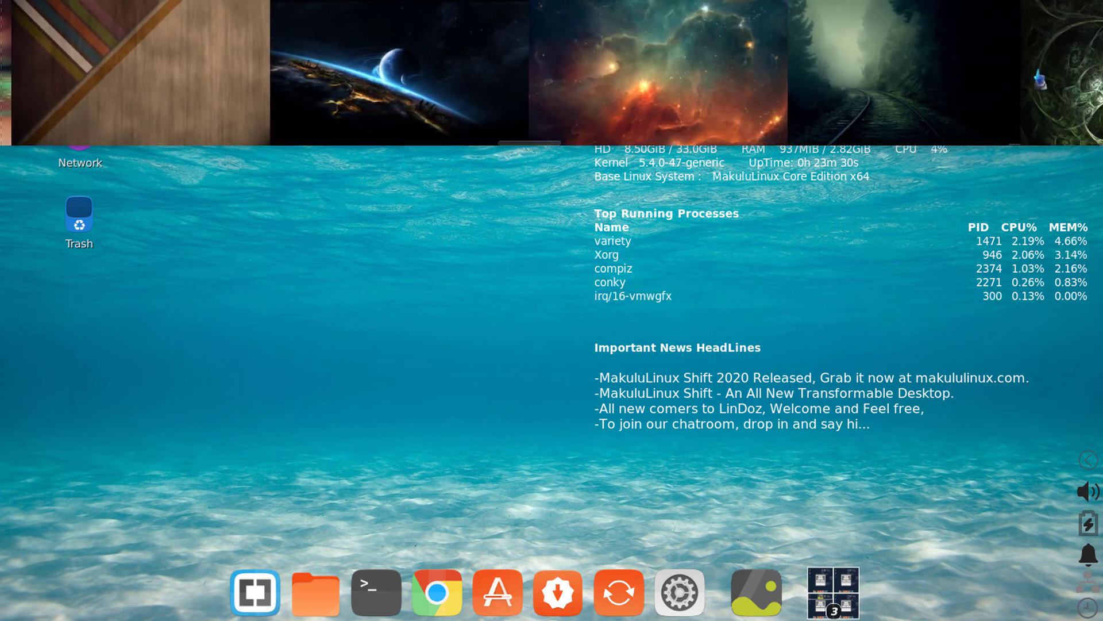
right_click(666, 69)
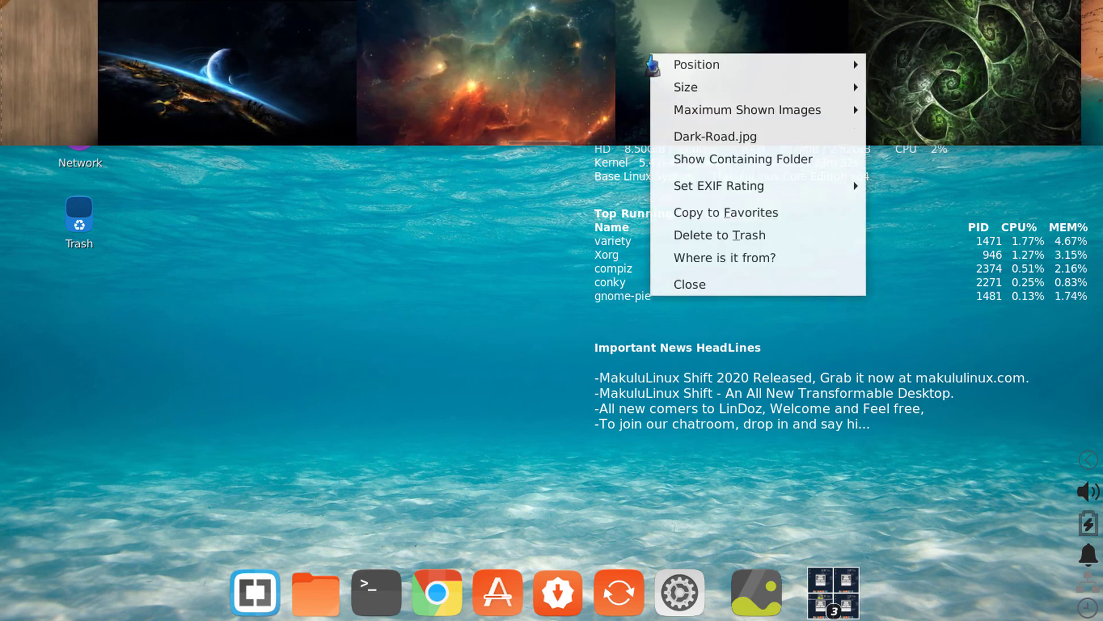
click(690, 284)
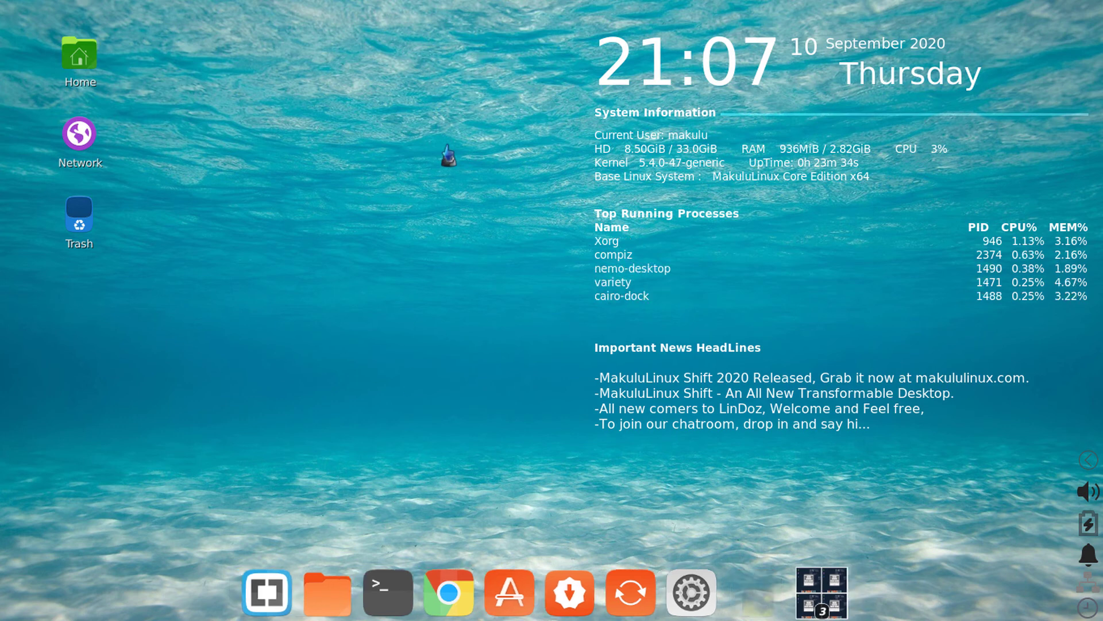
- Apply the orange color theme in the Themes & 3D dialog, close it, and open the file manager on the home folder
right_click(447, 145)
click(524, 345)
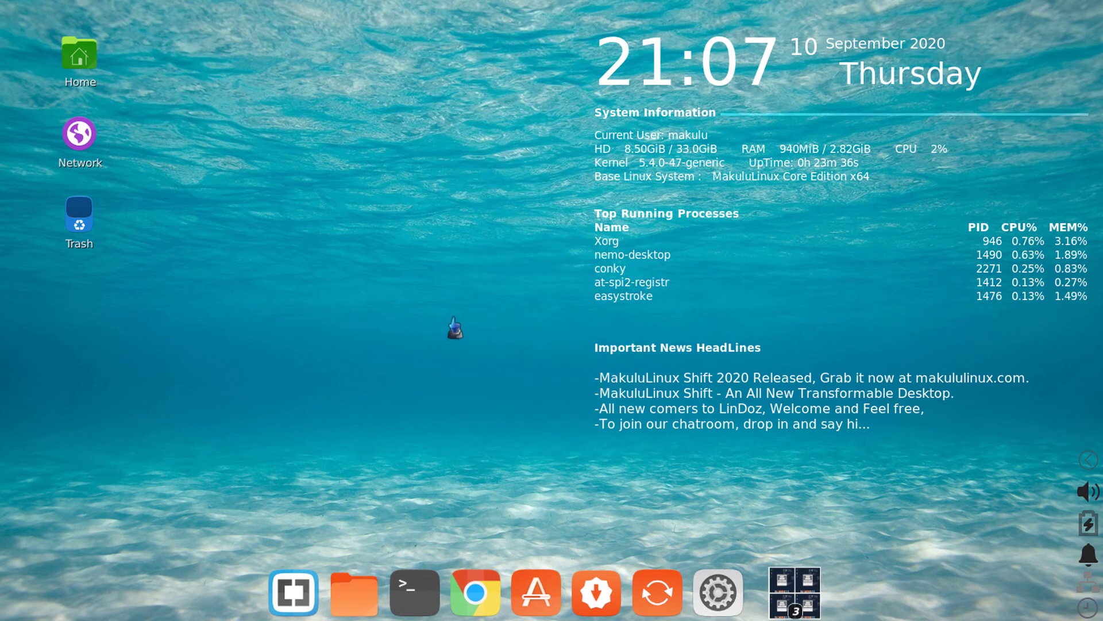
click(462, 345)
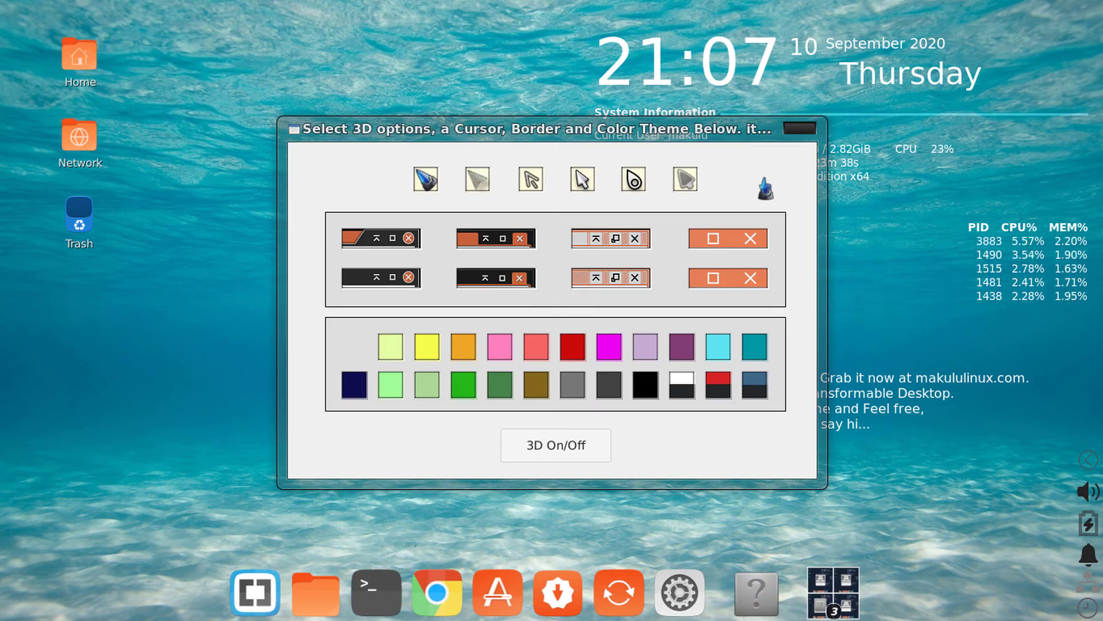
click(802, 129)
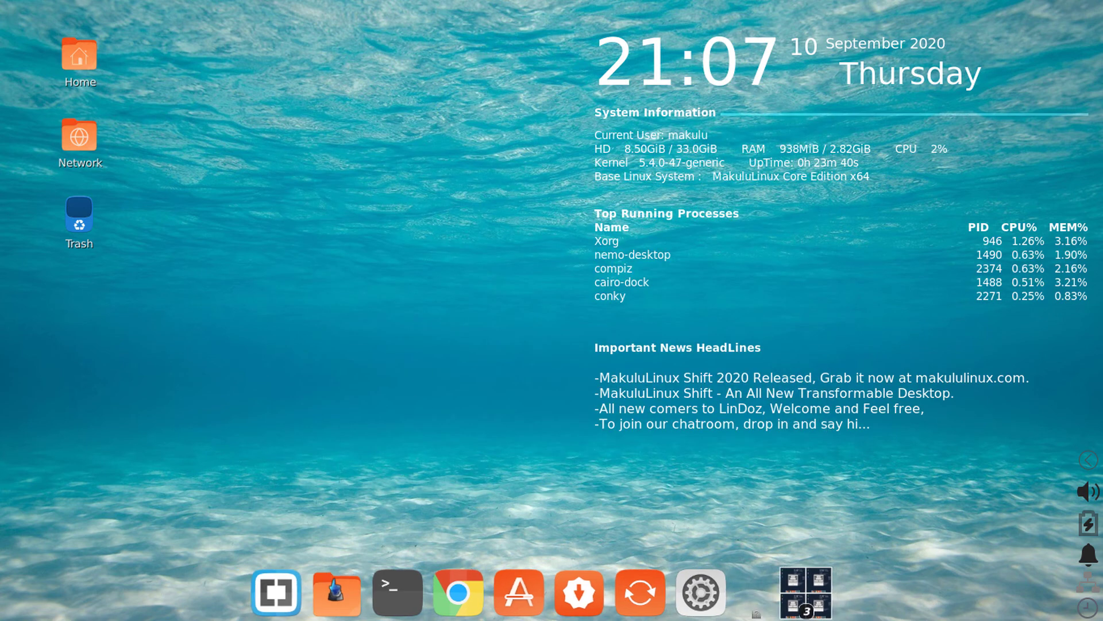
click(356, 592)
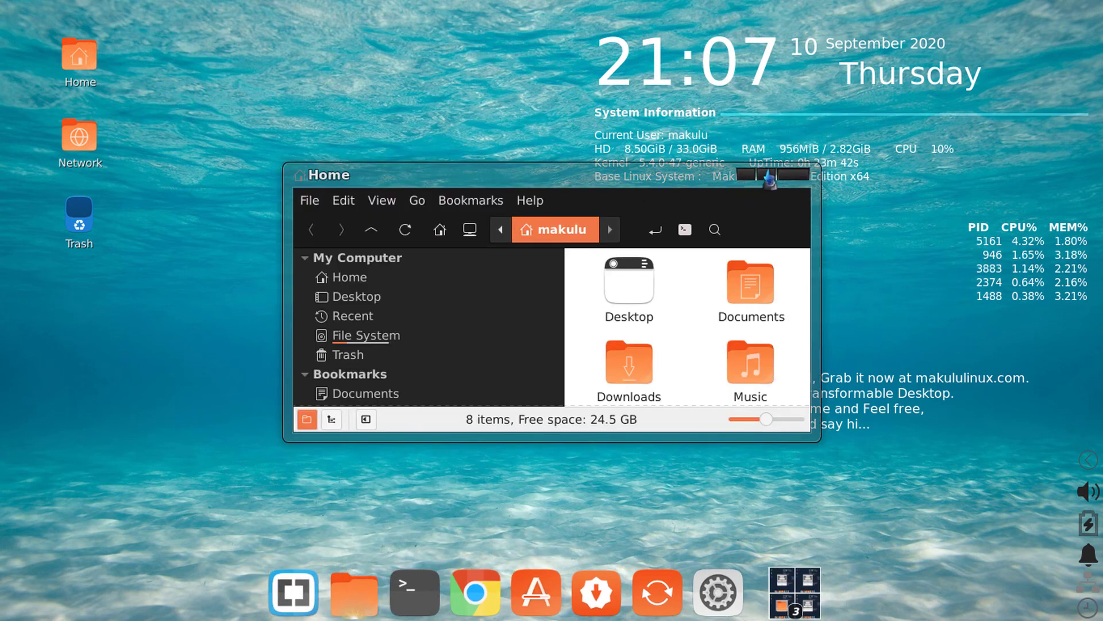
- Maximize the file manager window, browse File System and its home folder, return to File System, and close the window
click(769, 176)
click(147, 175)
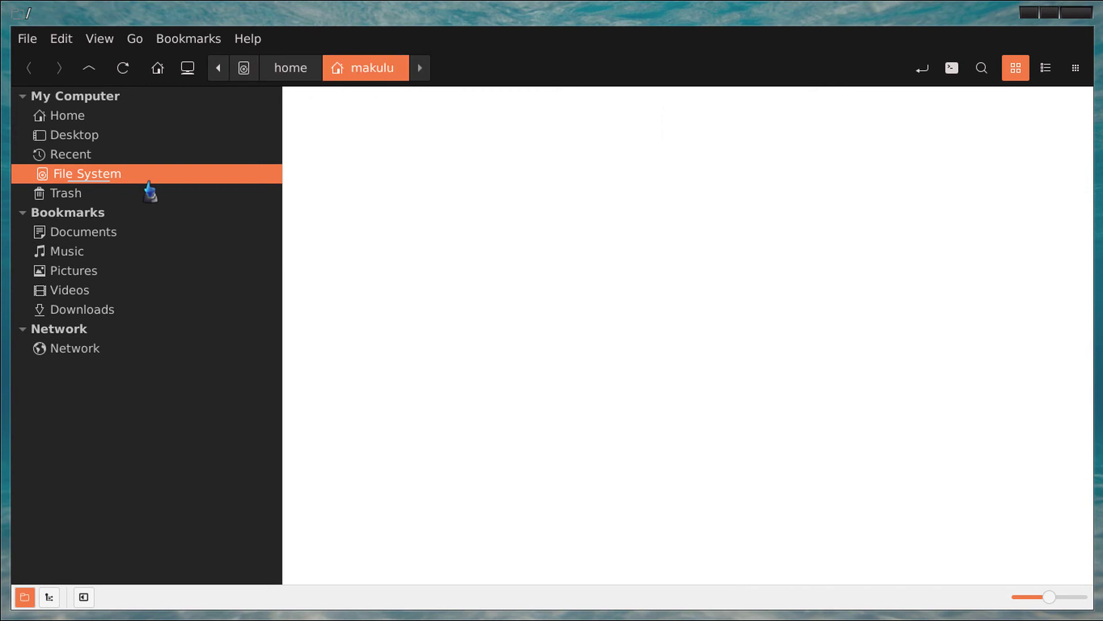
double_click(735, 141)
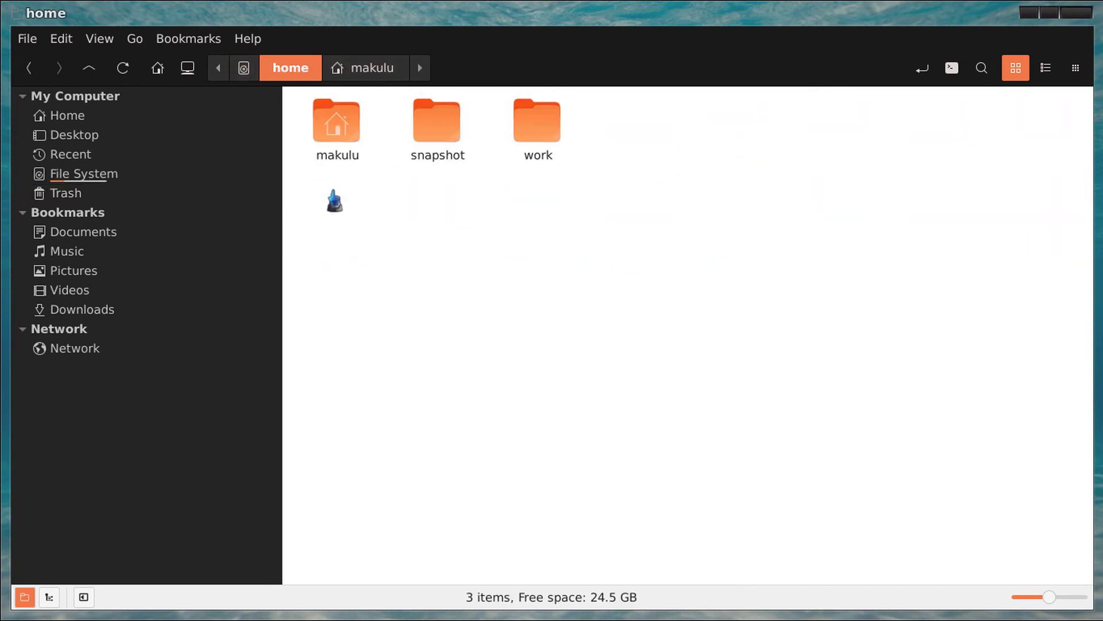
click(119, 176)
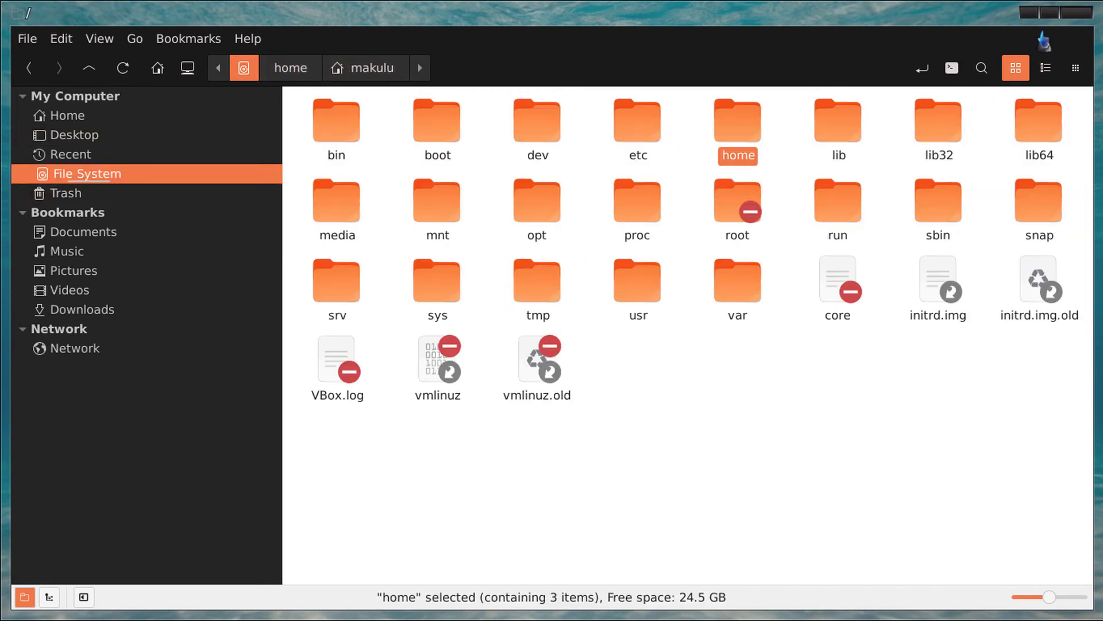
click(1075, 13)
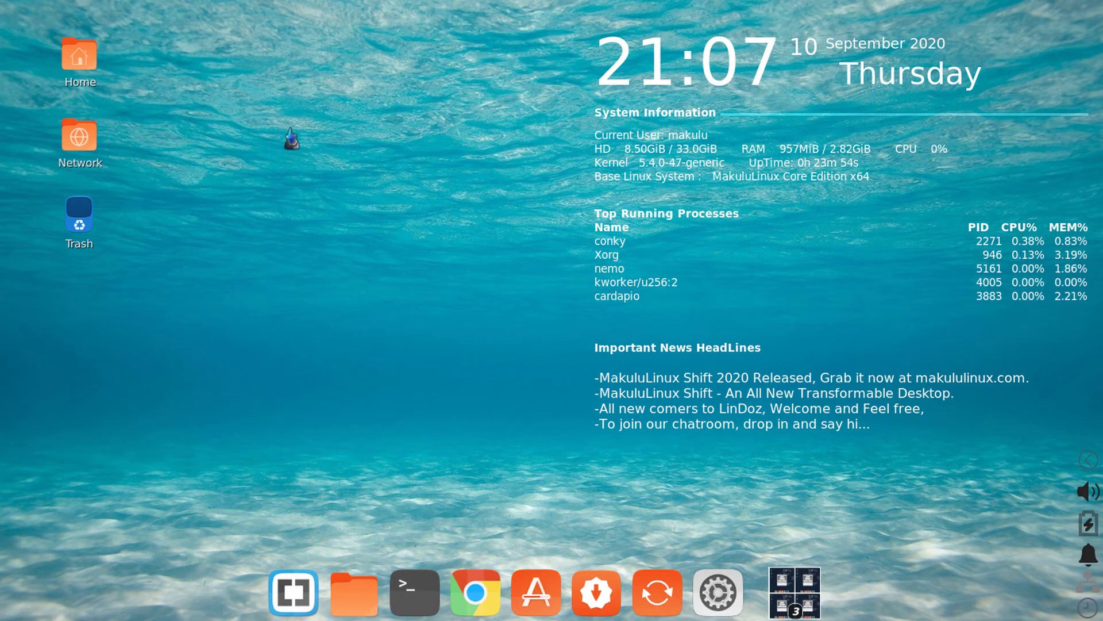
- Reopen the file manager, restore and re-maximize its window, close it, and open and close it once more
drag(559, 348, 609, 388)
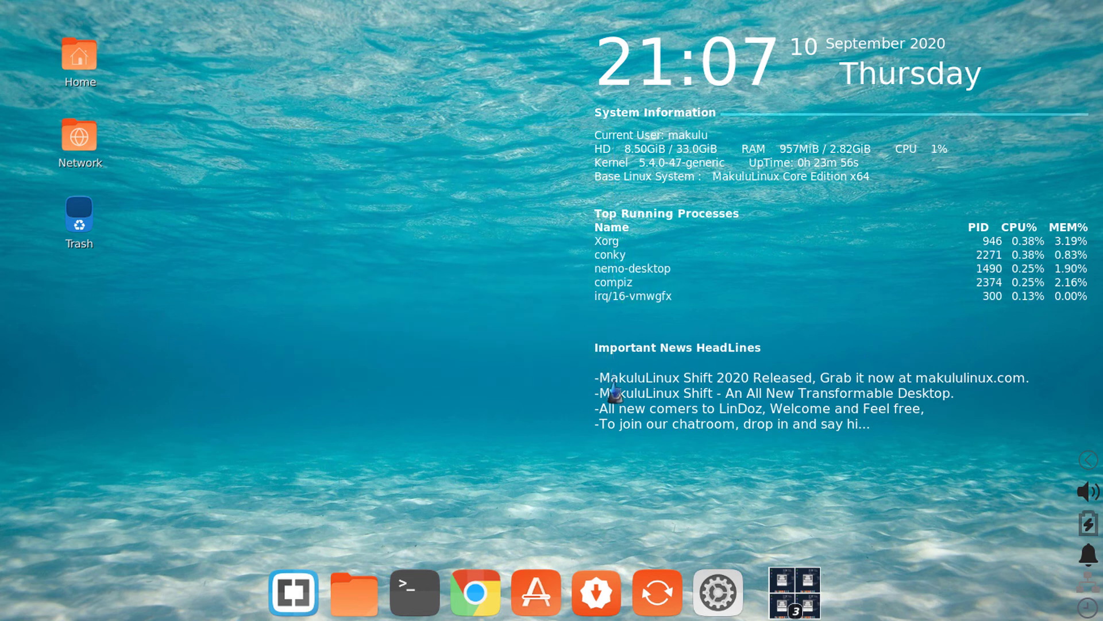
click(354, 591)
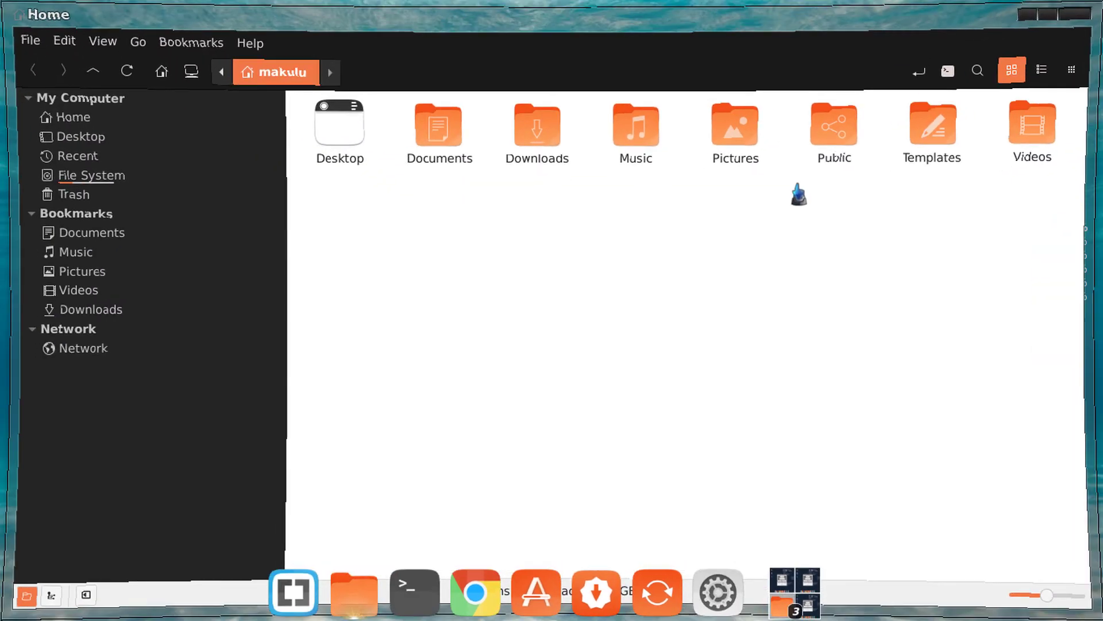
click(1050, 13)
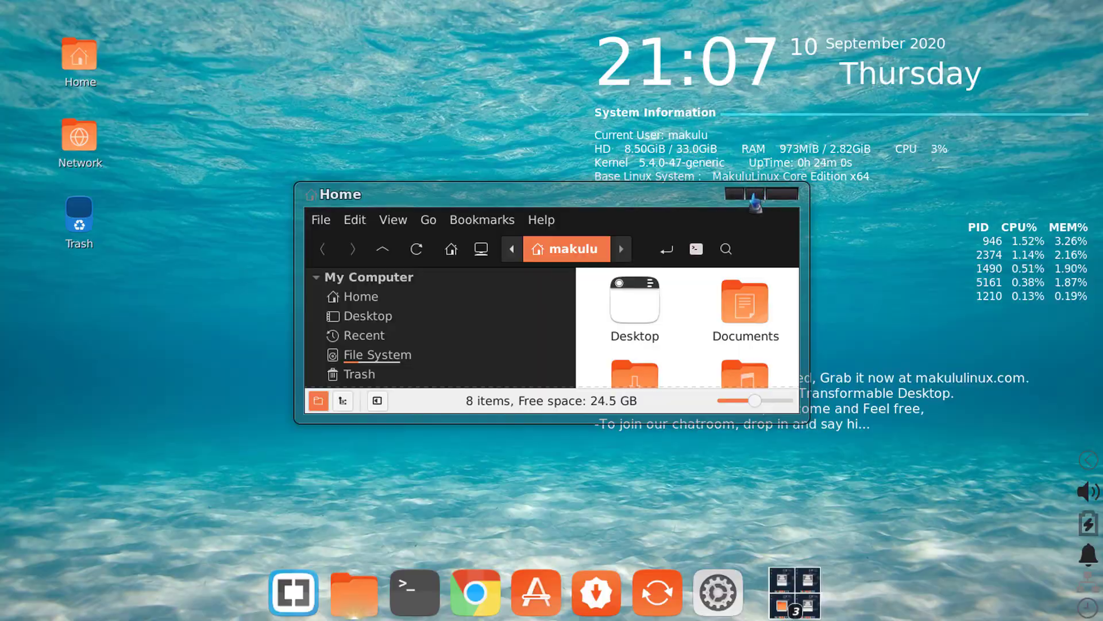
click(753, 191)
click(1080, 9)
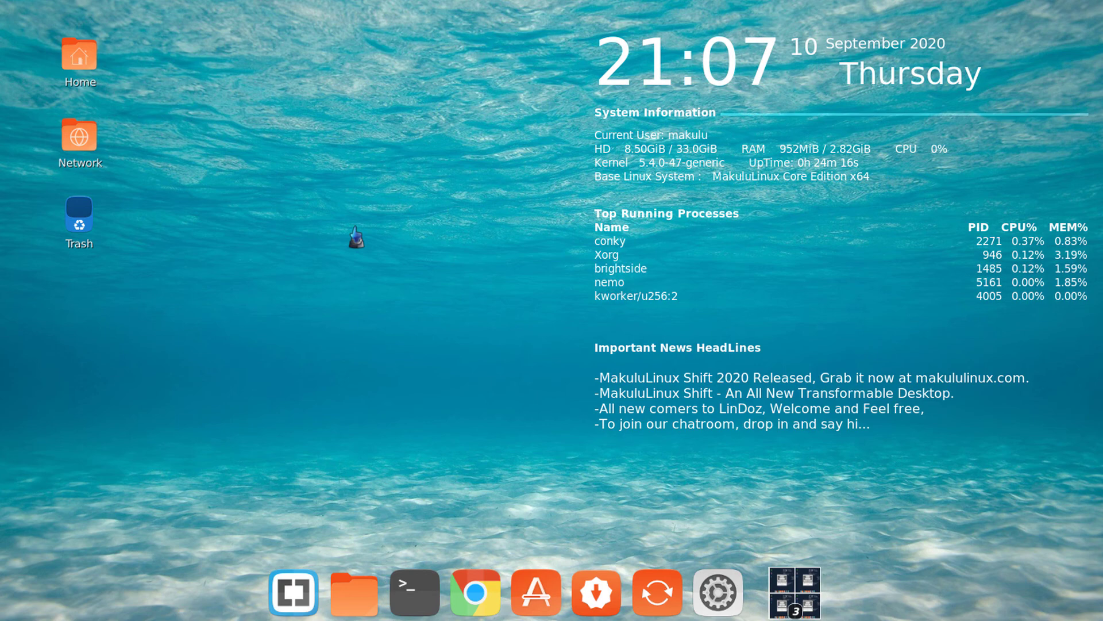
click(350, 586)
click(1076, 24)
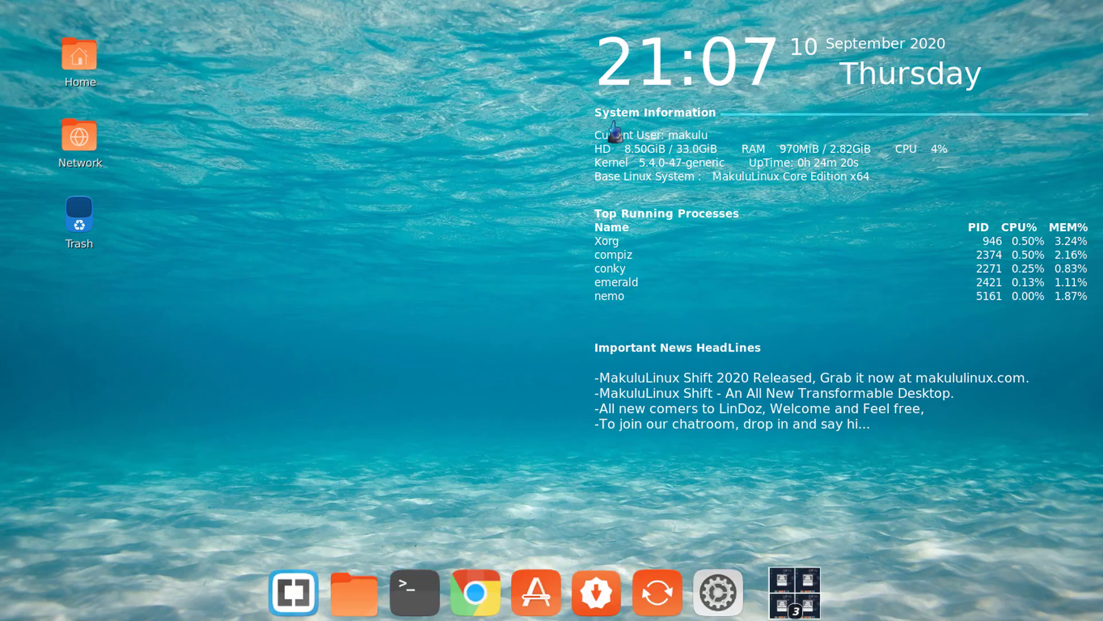
- Open the file manager on the home folder, toggle its window repeatedly between maximized and restored size, and close it
click(354, 589)
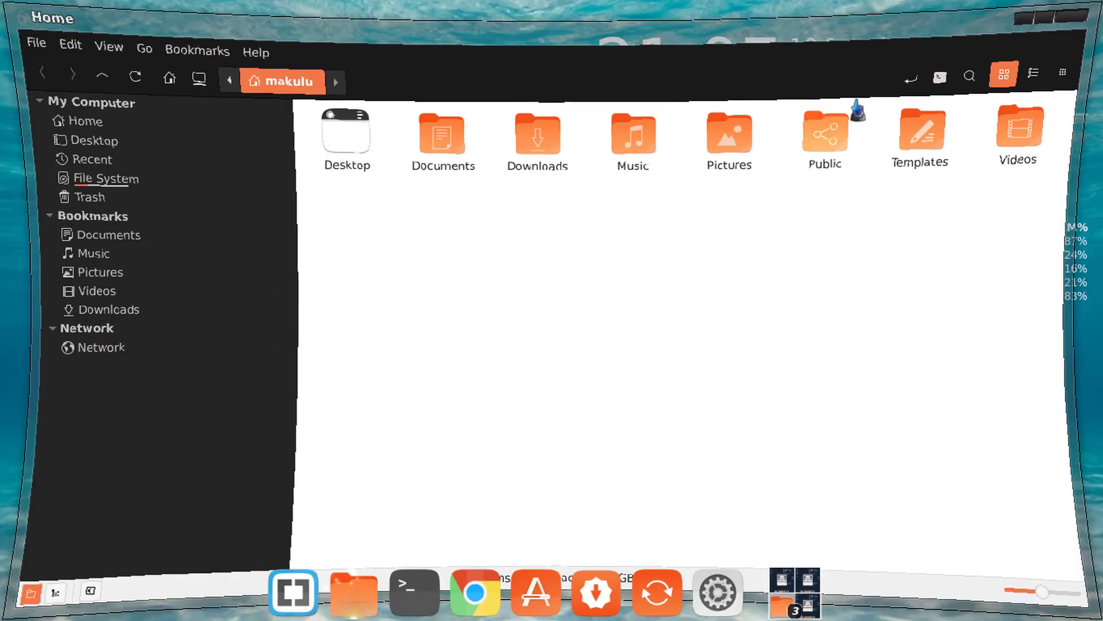
click(1045, 24)
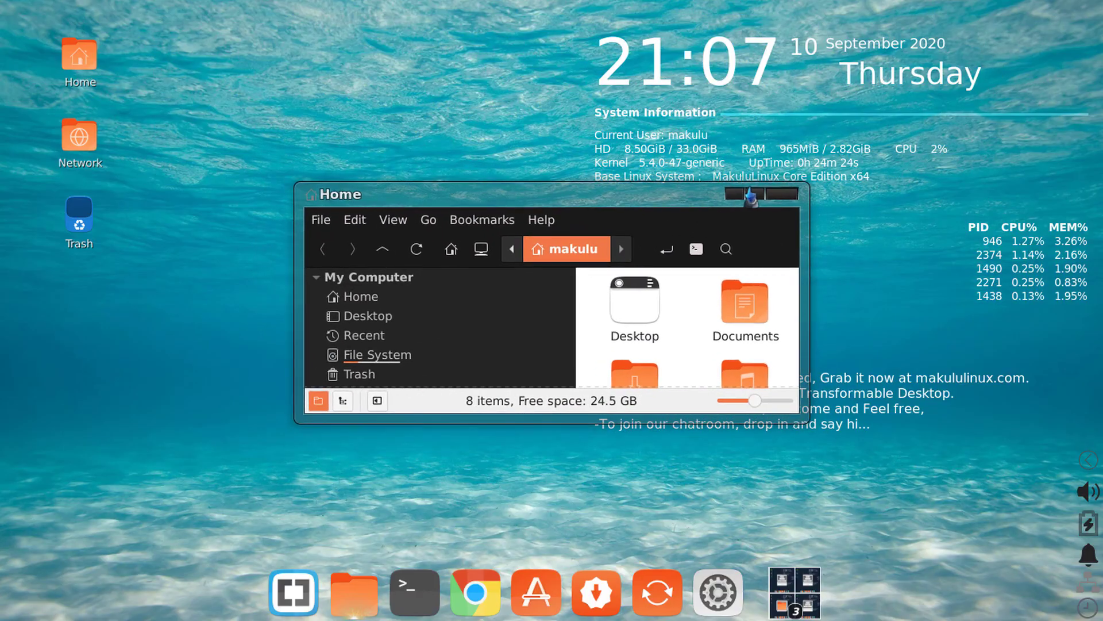
click(756, 197)
click(1049, 23)
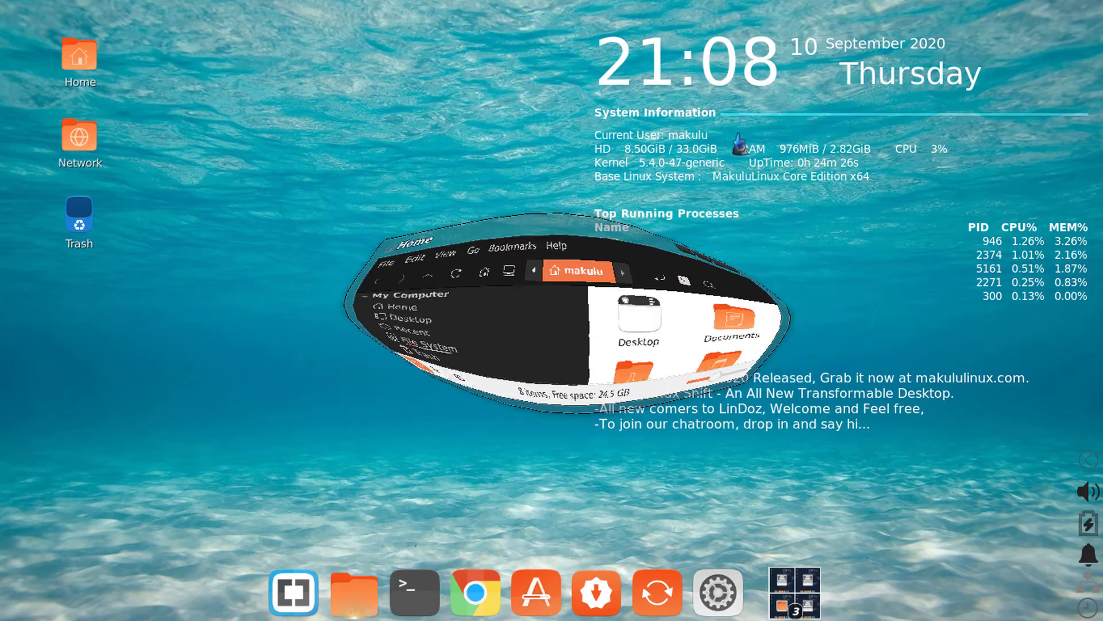
double_click(617, 198)
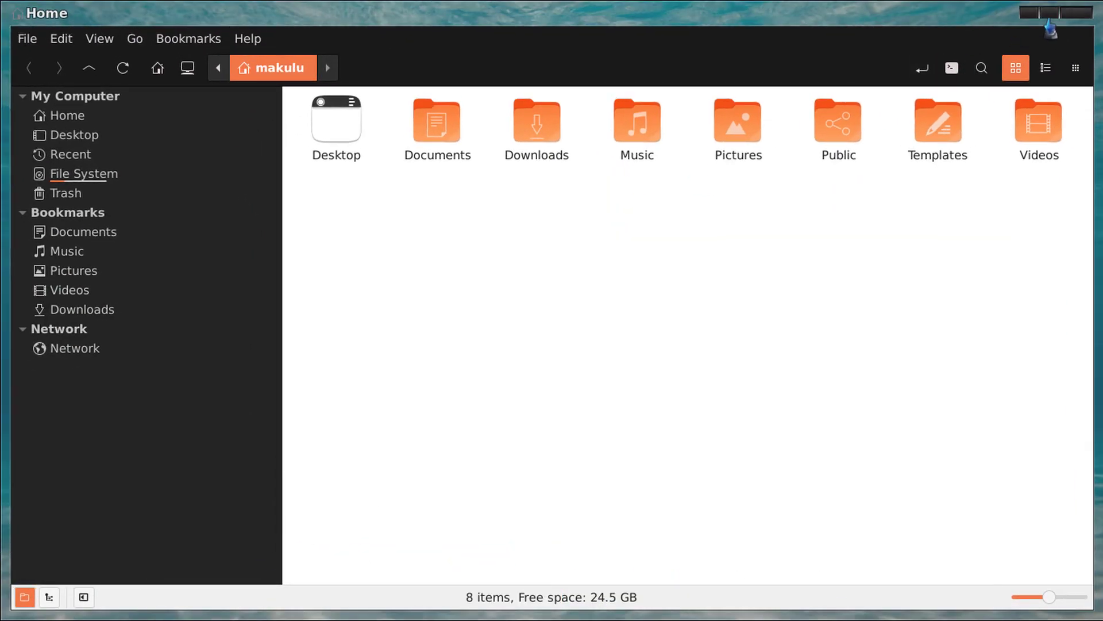
click(1047, 24)
double_click(536, 196)
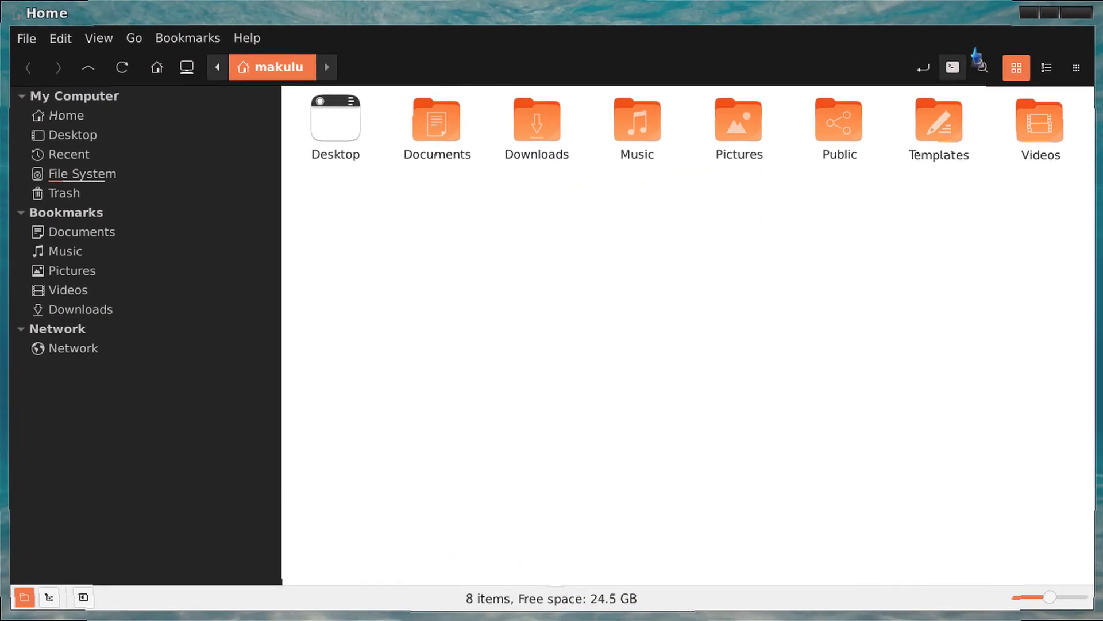
click(1049, 13)
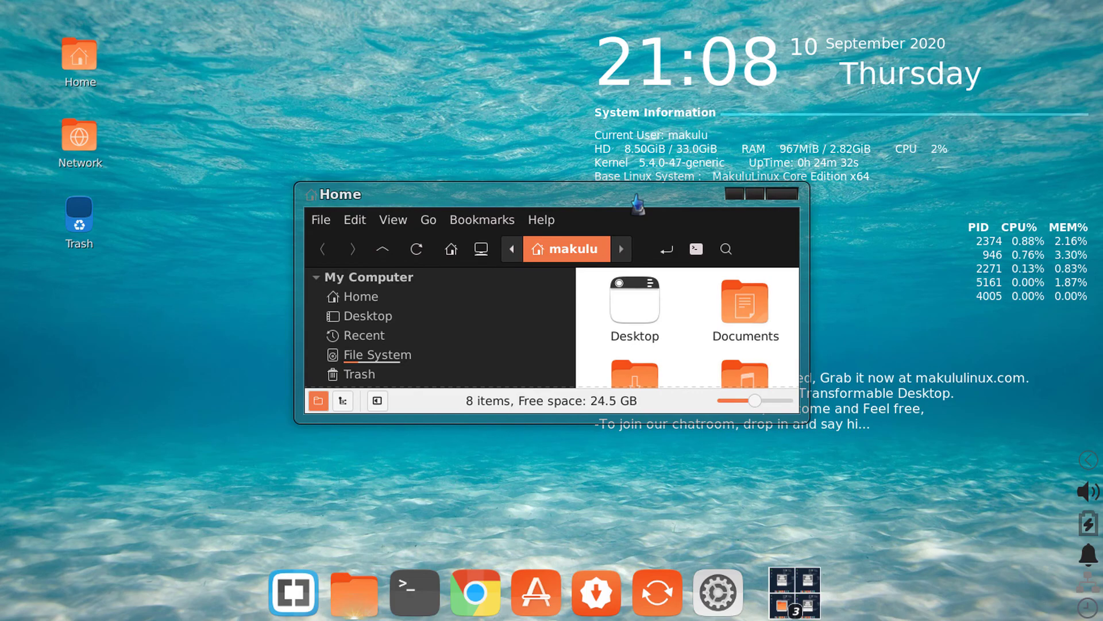
double_click(636, 198)
click(1049, 12)
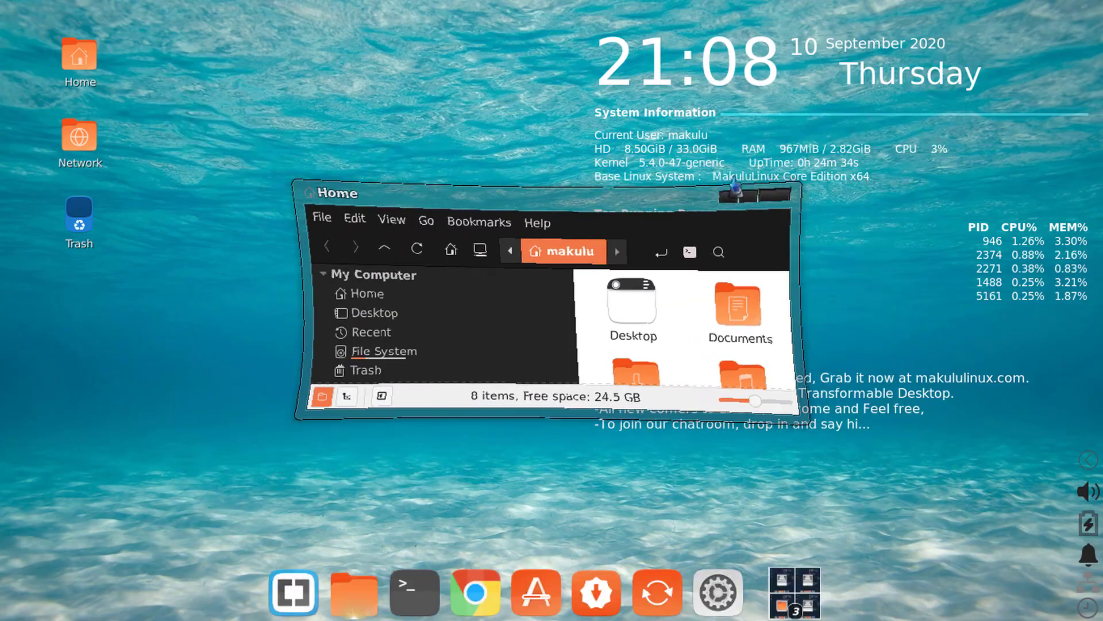
double_click(670, 205)
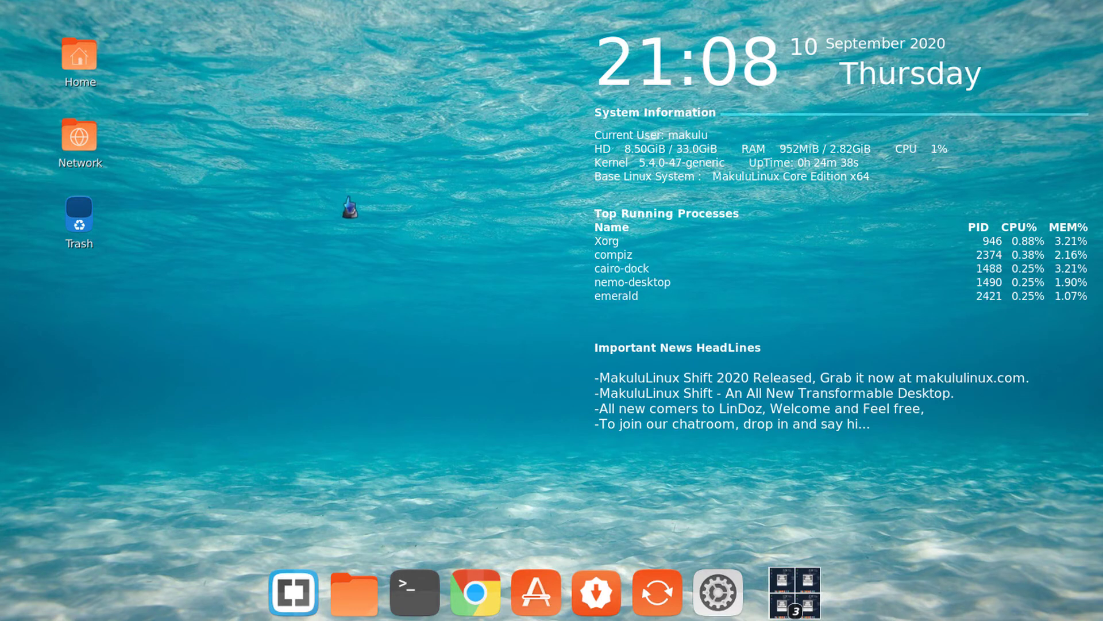
- Open a terminal, maximize its window and close it, and repeat this once more to show the window effects
click(411, 589)
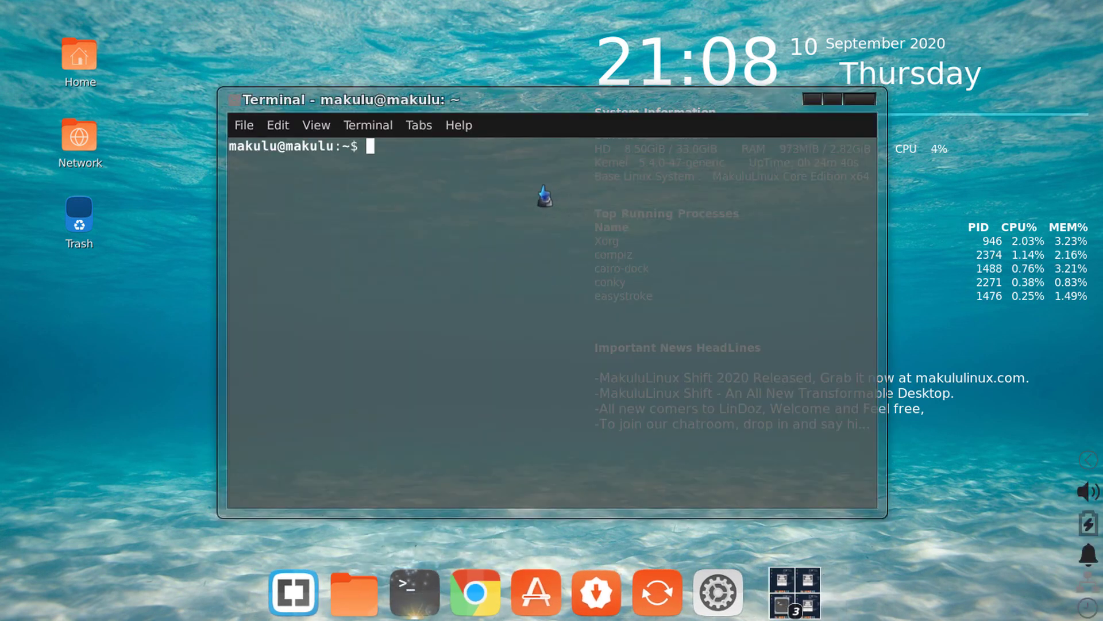
click(832, 101)
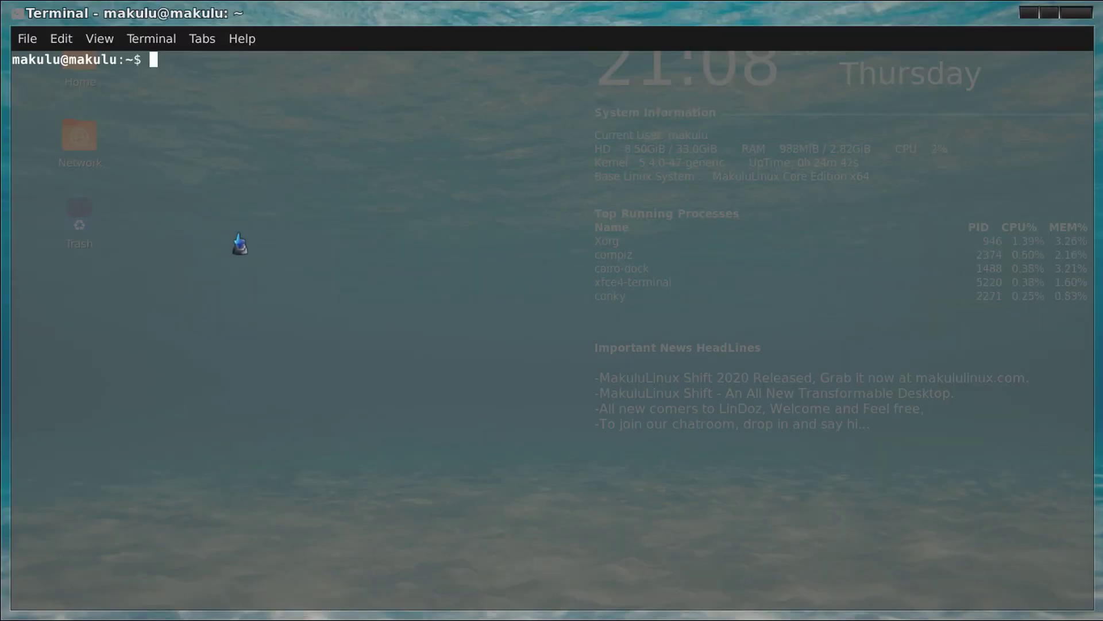
click(1079, 12)
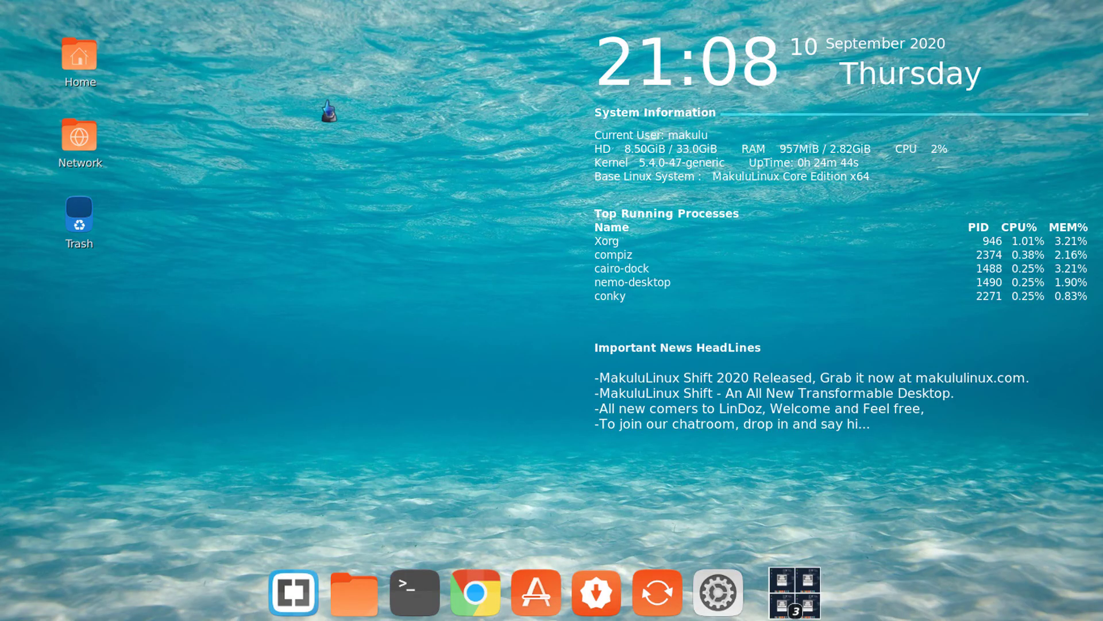
click(414, 592)
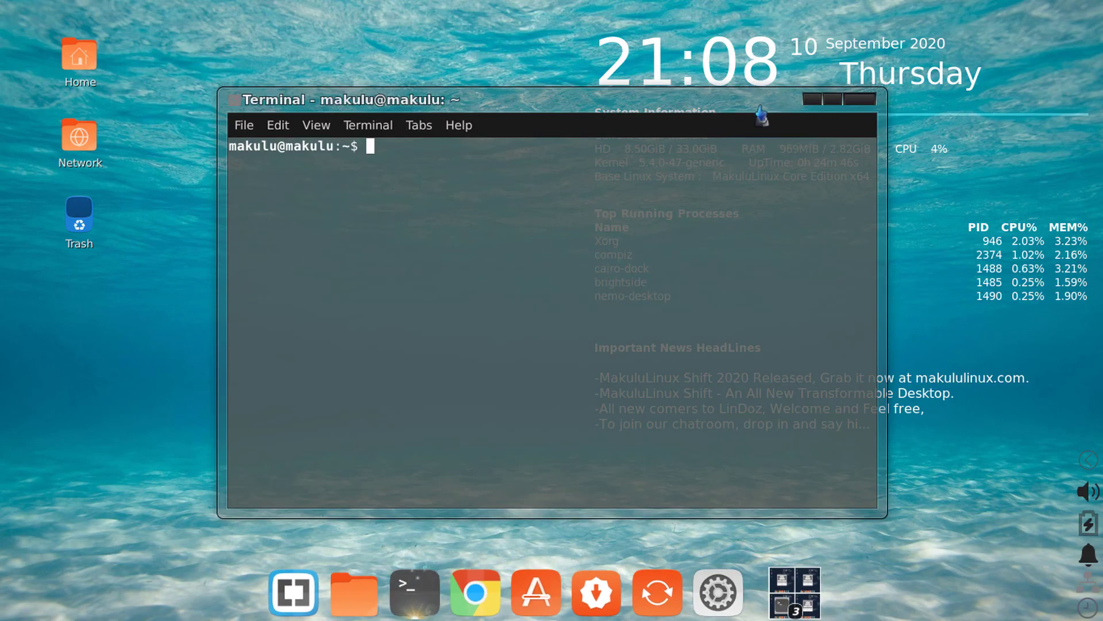
click(834, 102)
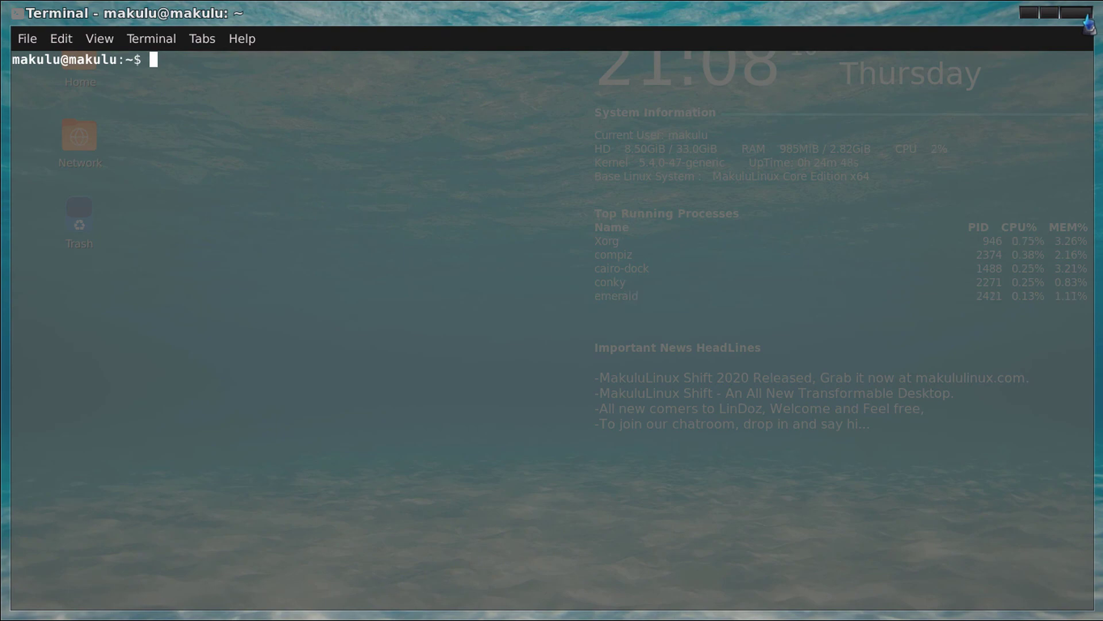
click(1077, 12)
- Open the home folder in the file manager, restore its window to the smaller size, maximize it again, and close it
click(368, 595)
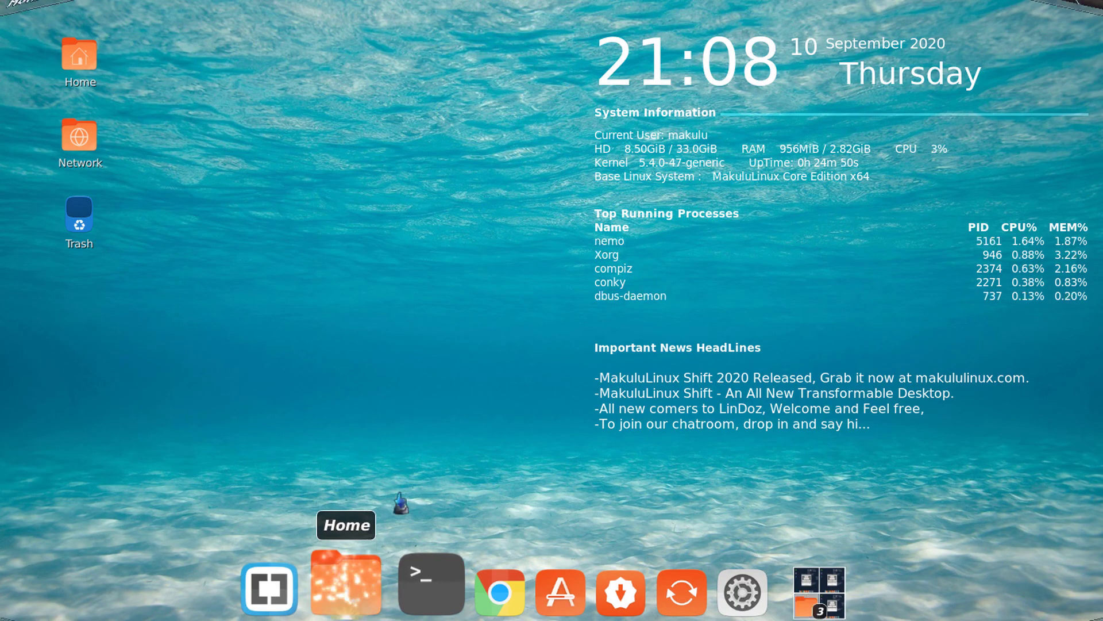
click(1017, 14)
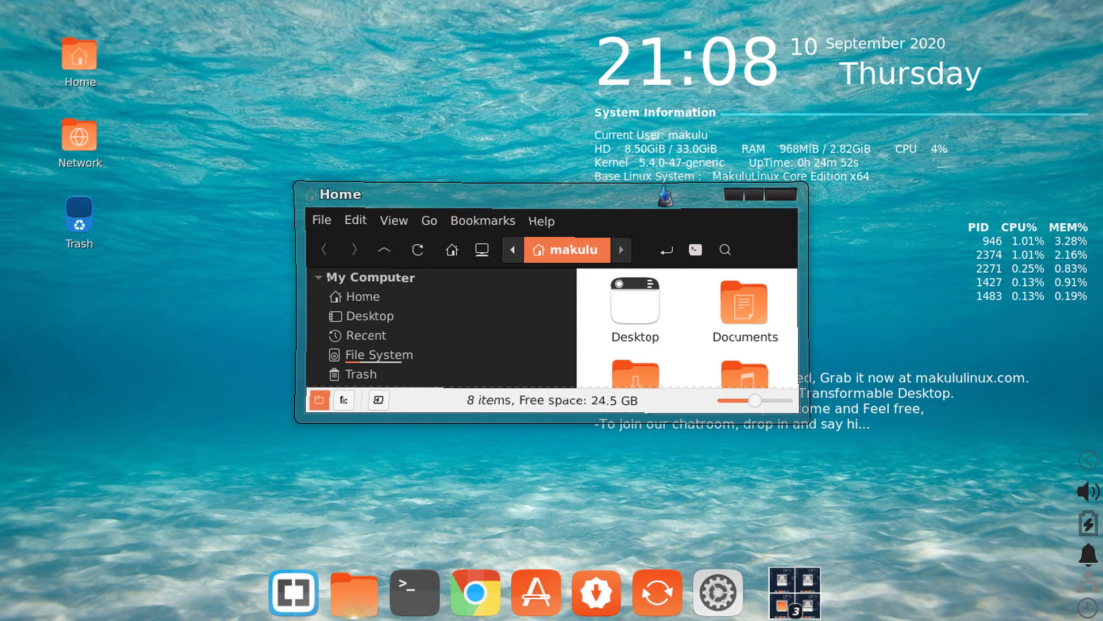
double_click(752, 196)
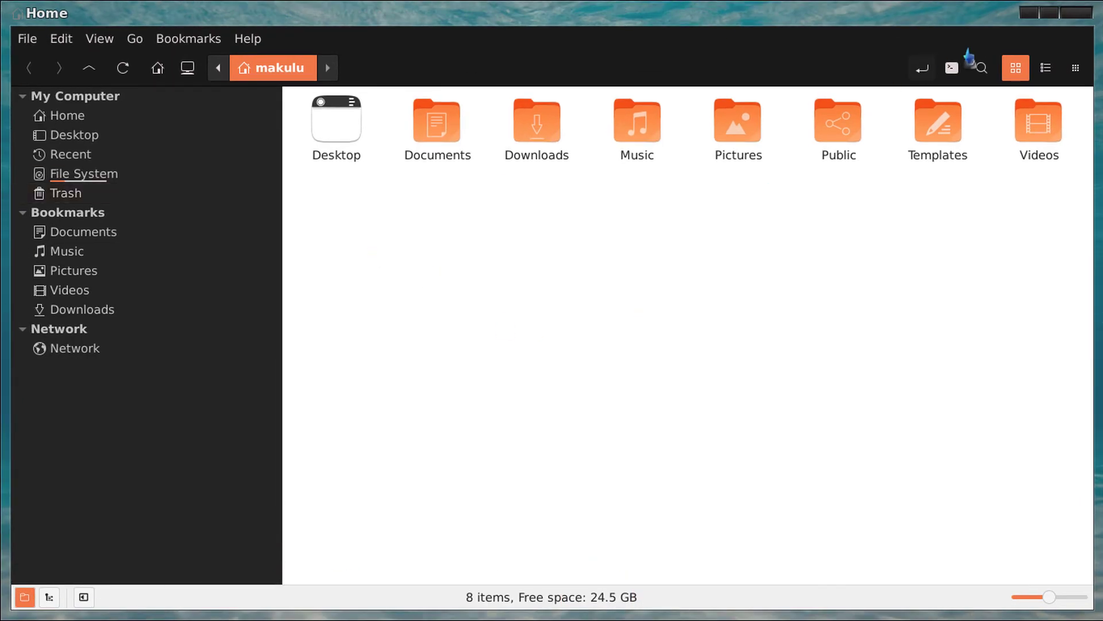
click(1076, 12)
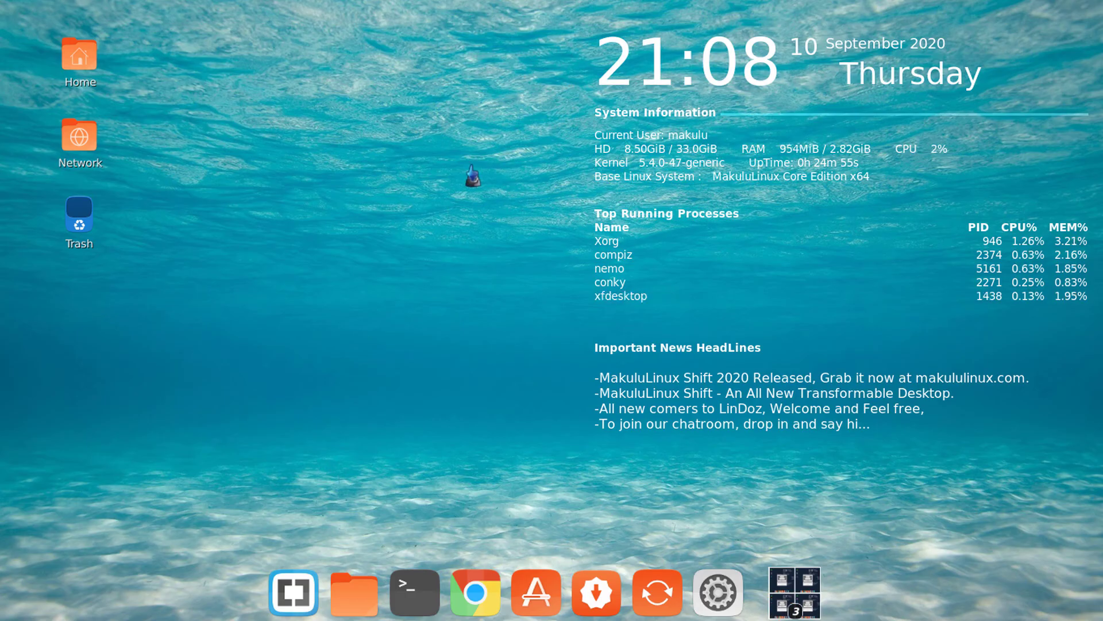
- Open a terminal, maximize, restore and re-maximize its window before closing it, and briefly open and close the file manager
click(403, 572)
click(834, 103)
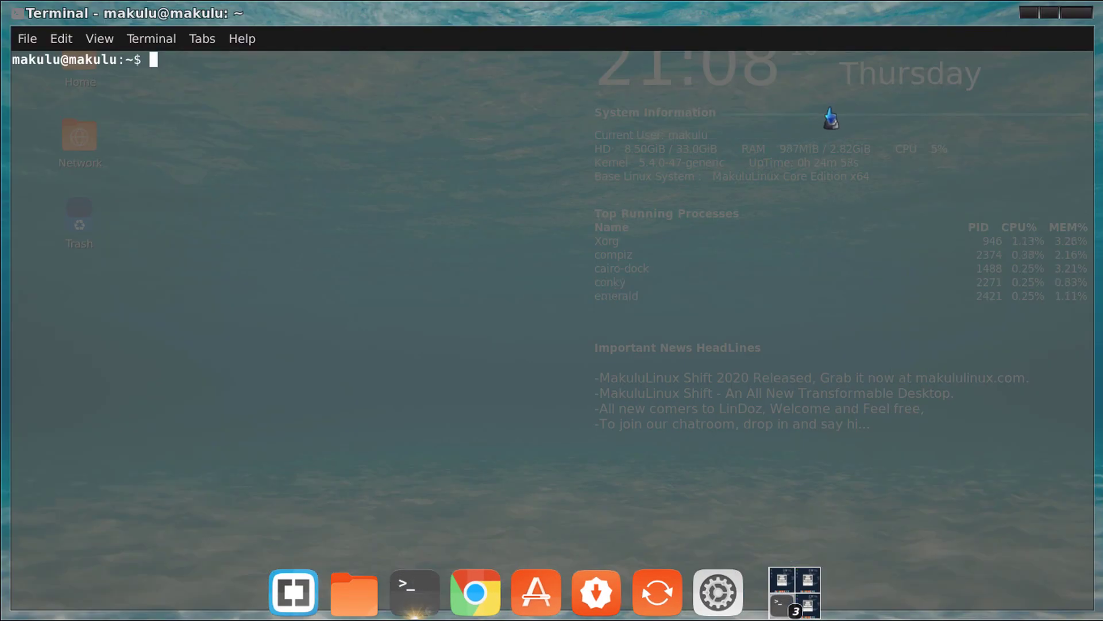
click(1050, 13)
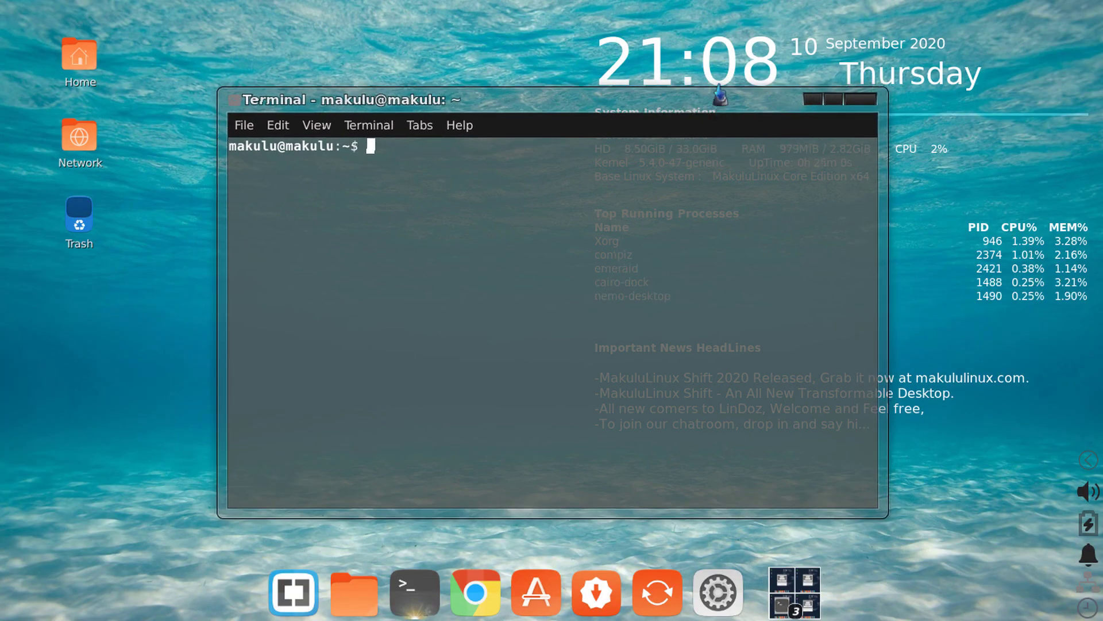
click(827, 70)
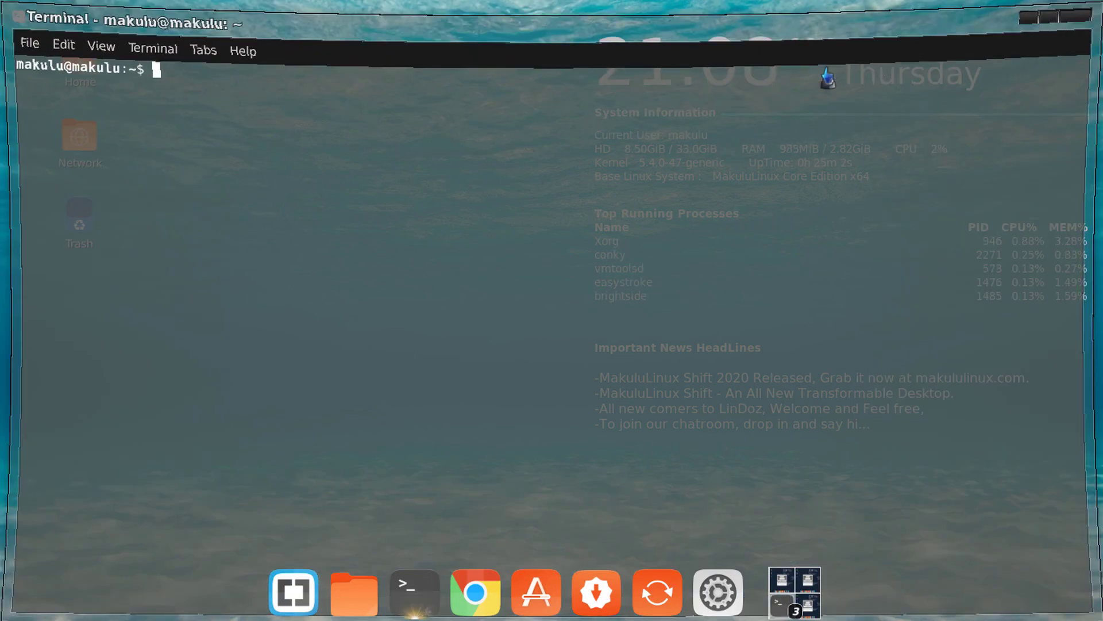
click(1080, 13)
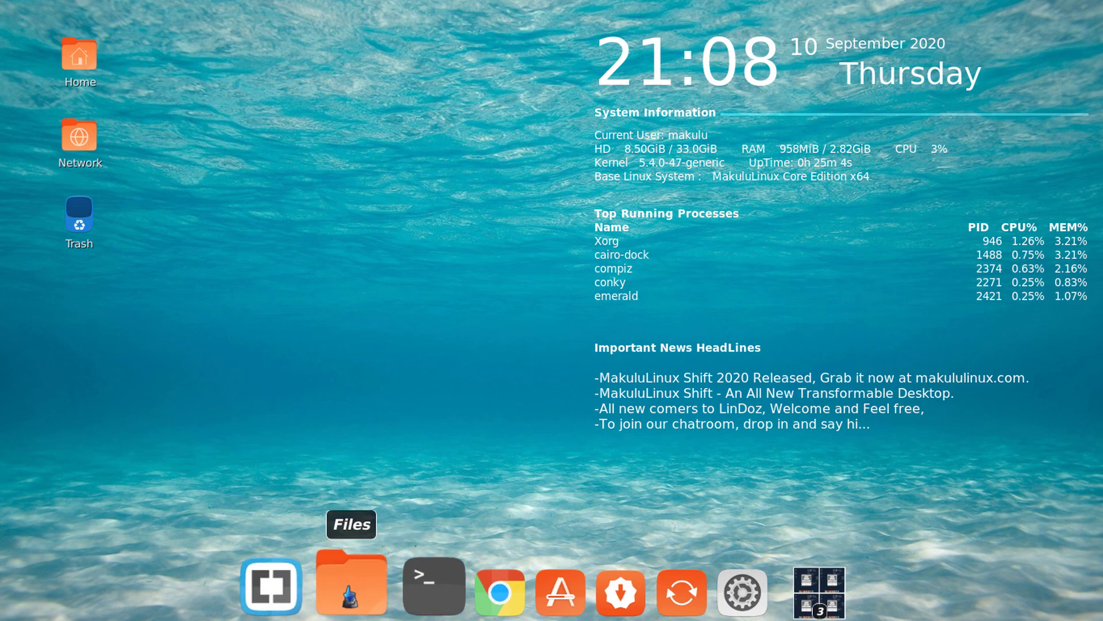
click(355, 589)
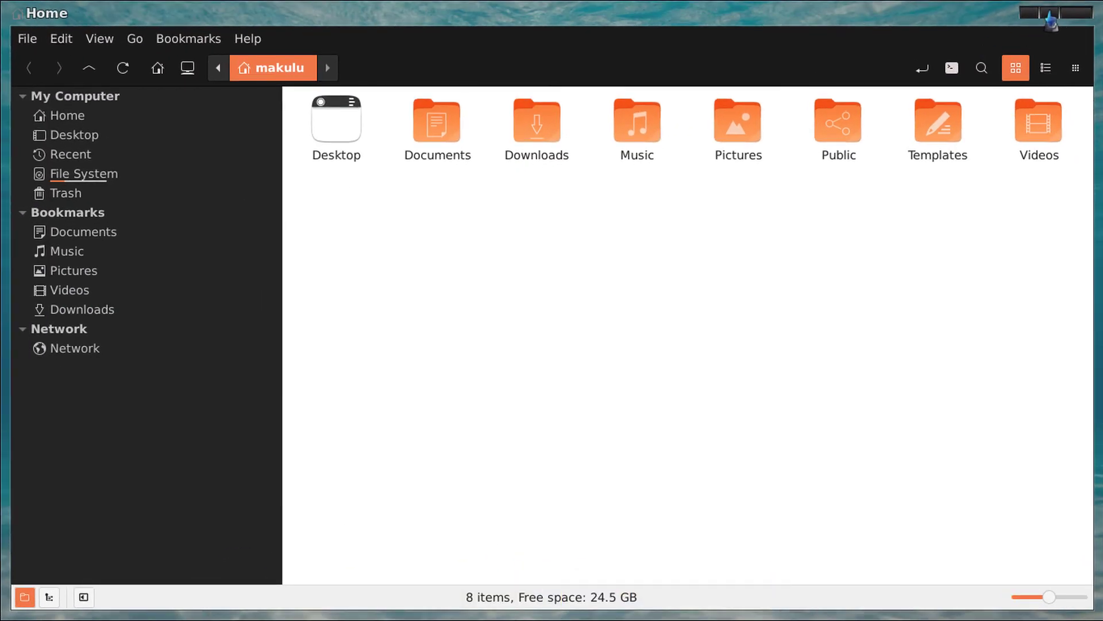
click(1078, 12)
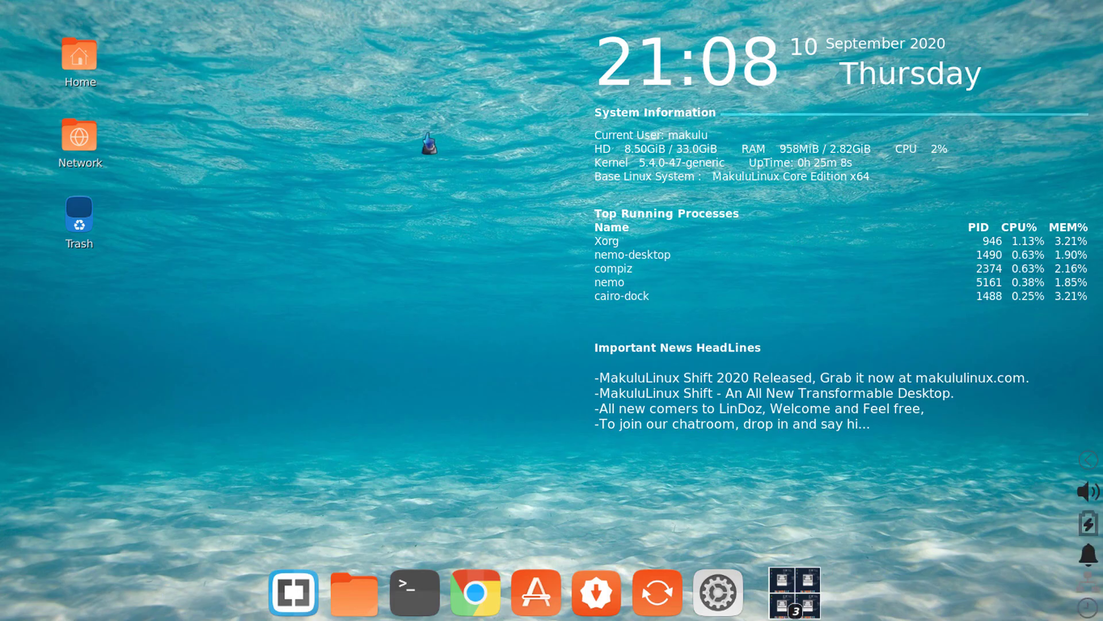
- Open the Themes & 3D dialog from the desktop and choose a different desktop look
right_click(385, 154)
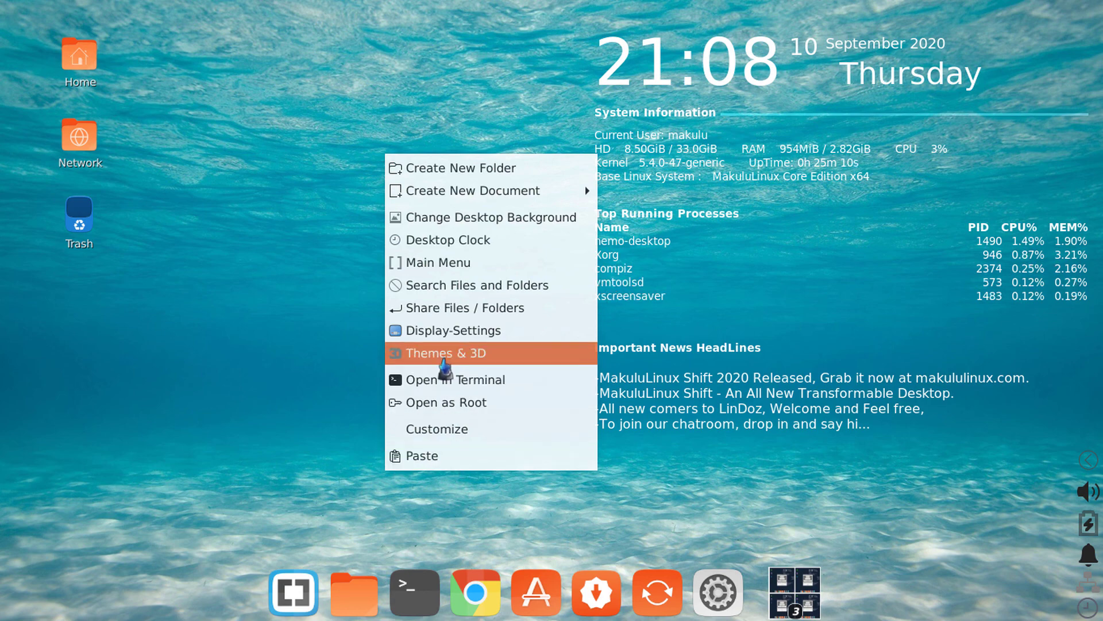
click(448, 354)
click(567, 448)
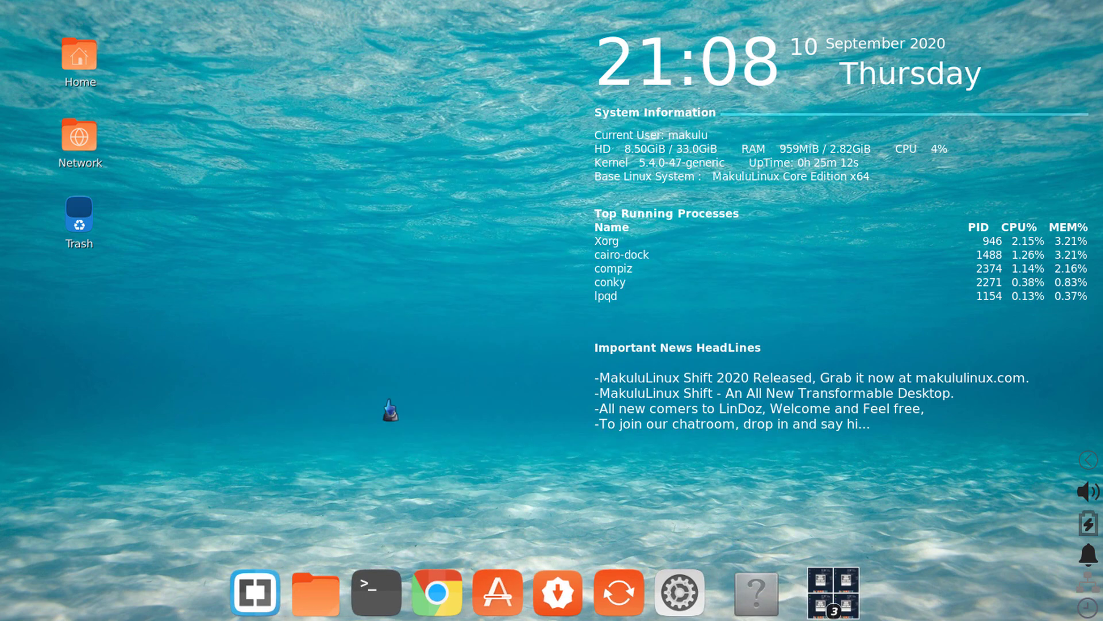
click(637, 411)
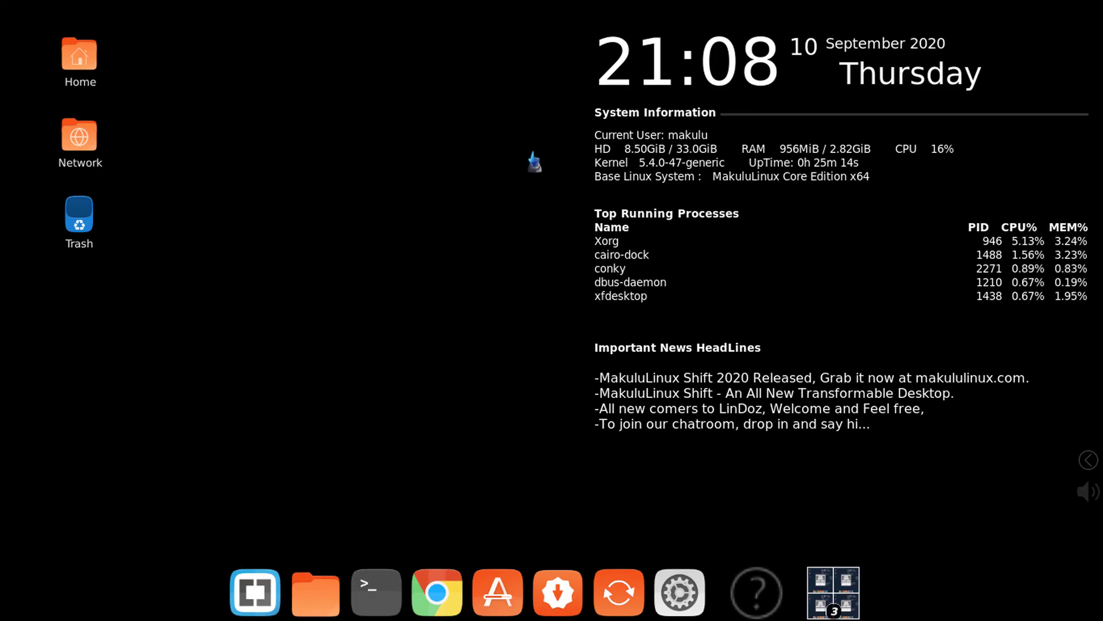